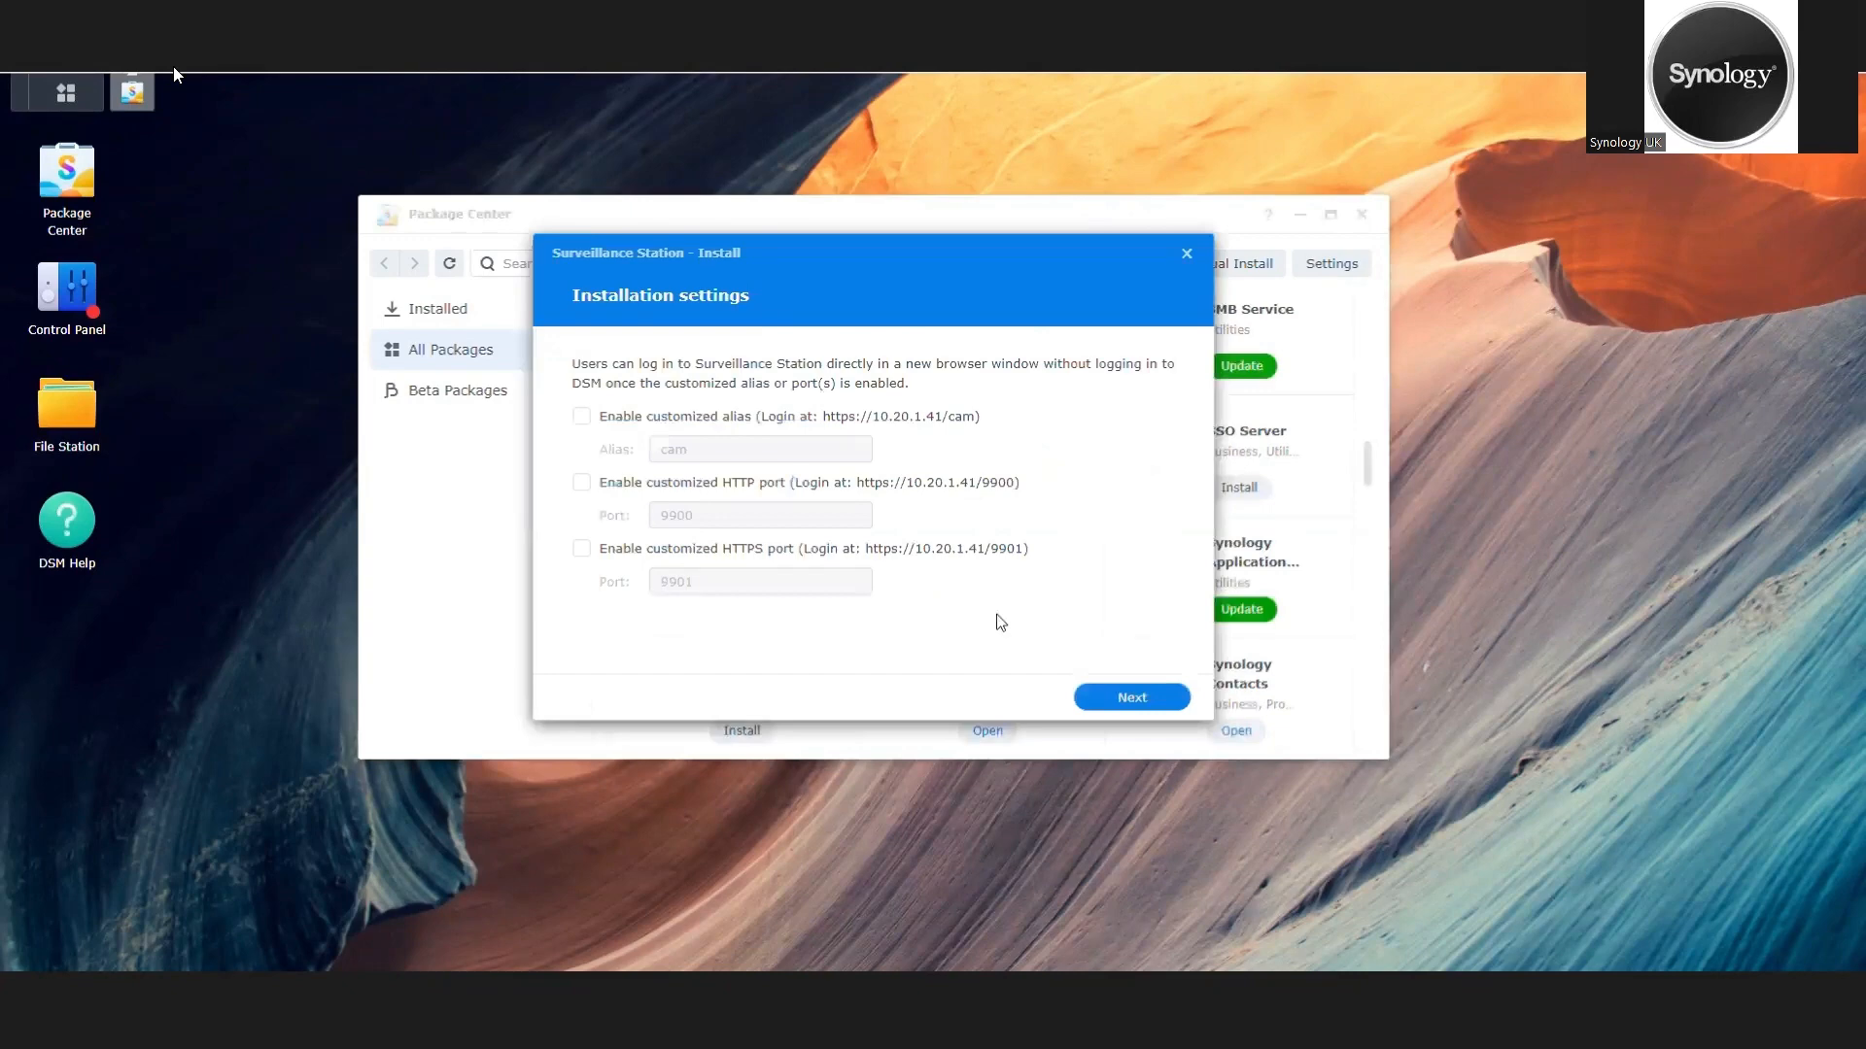
# Step: Install the Surveillance Station package with no custom alias or ports, set to run after installation, and close Package Center
pyautogui.click(1117, 699)
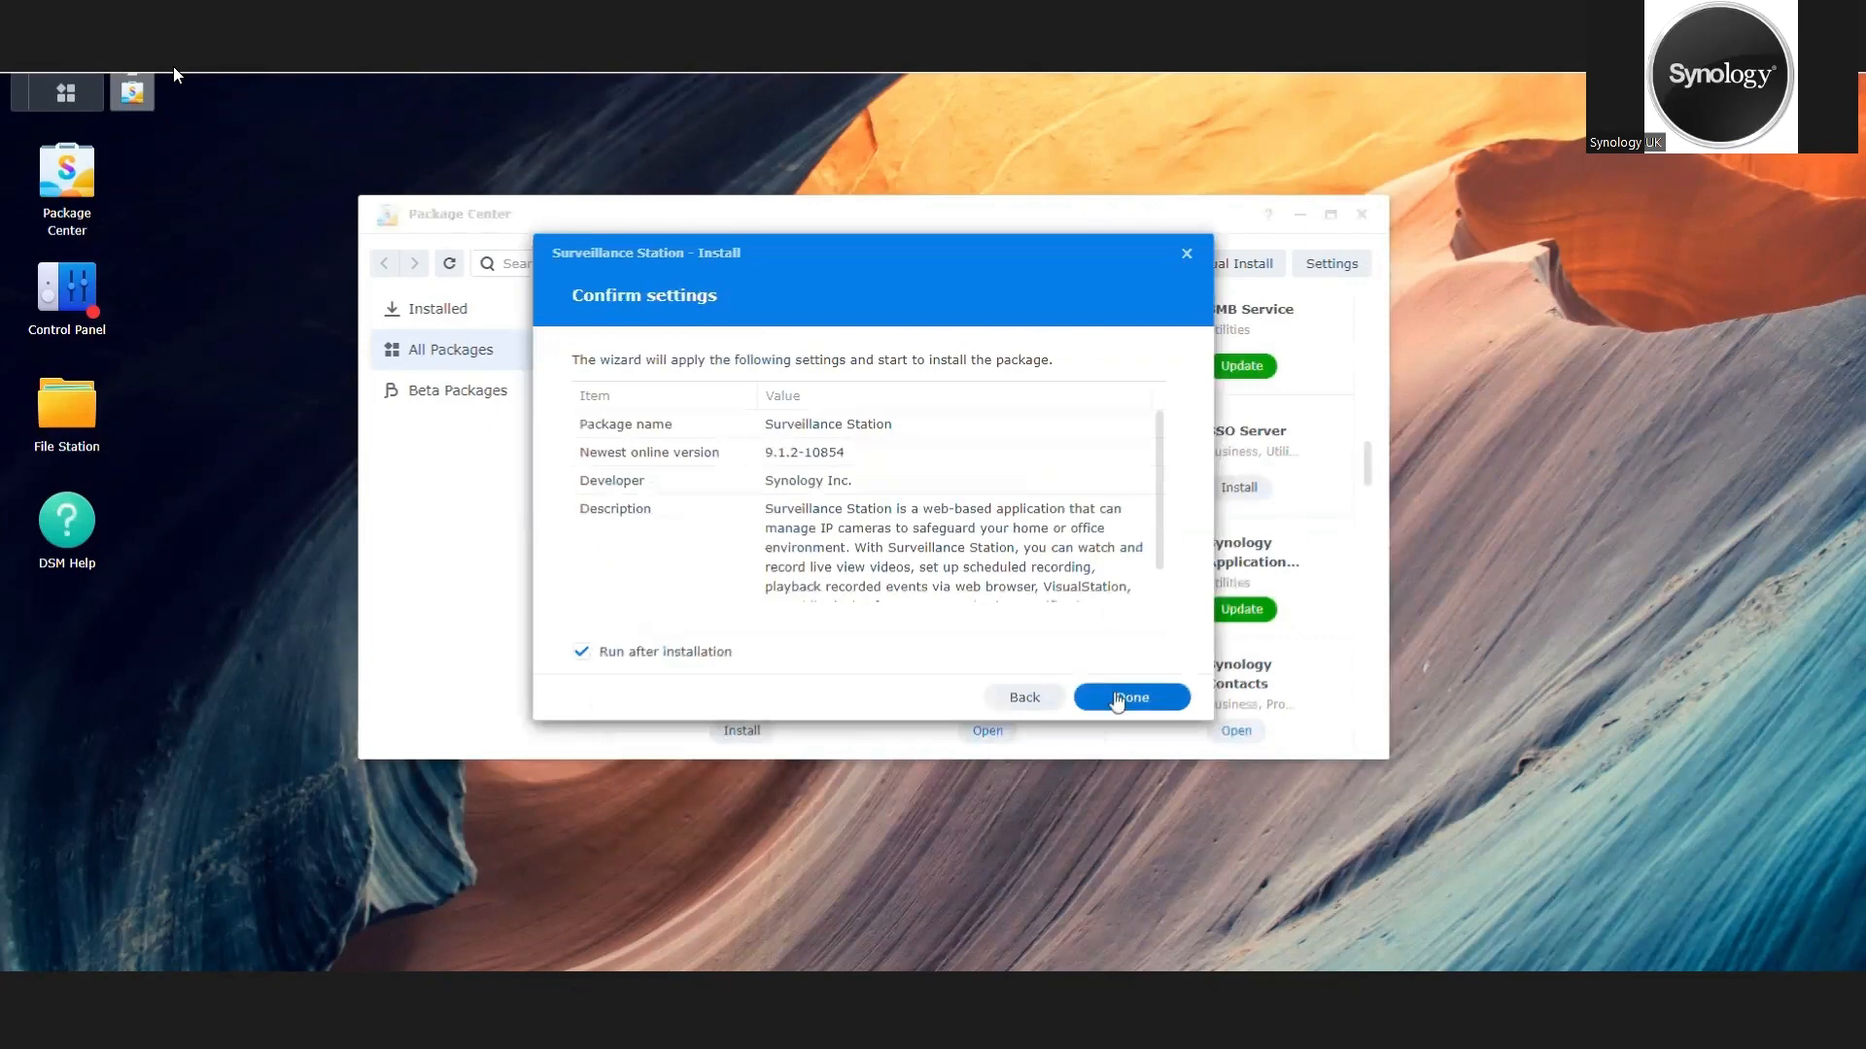
pyautogui.click(1118, 698)
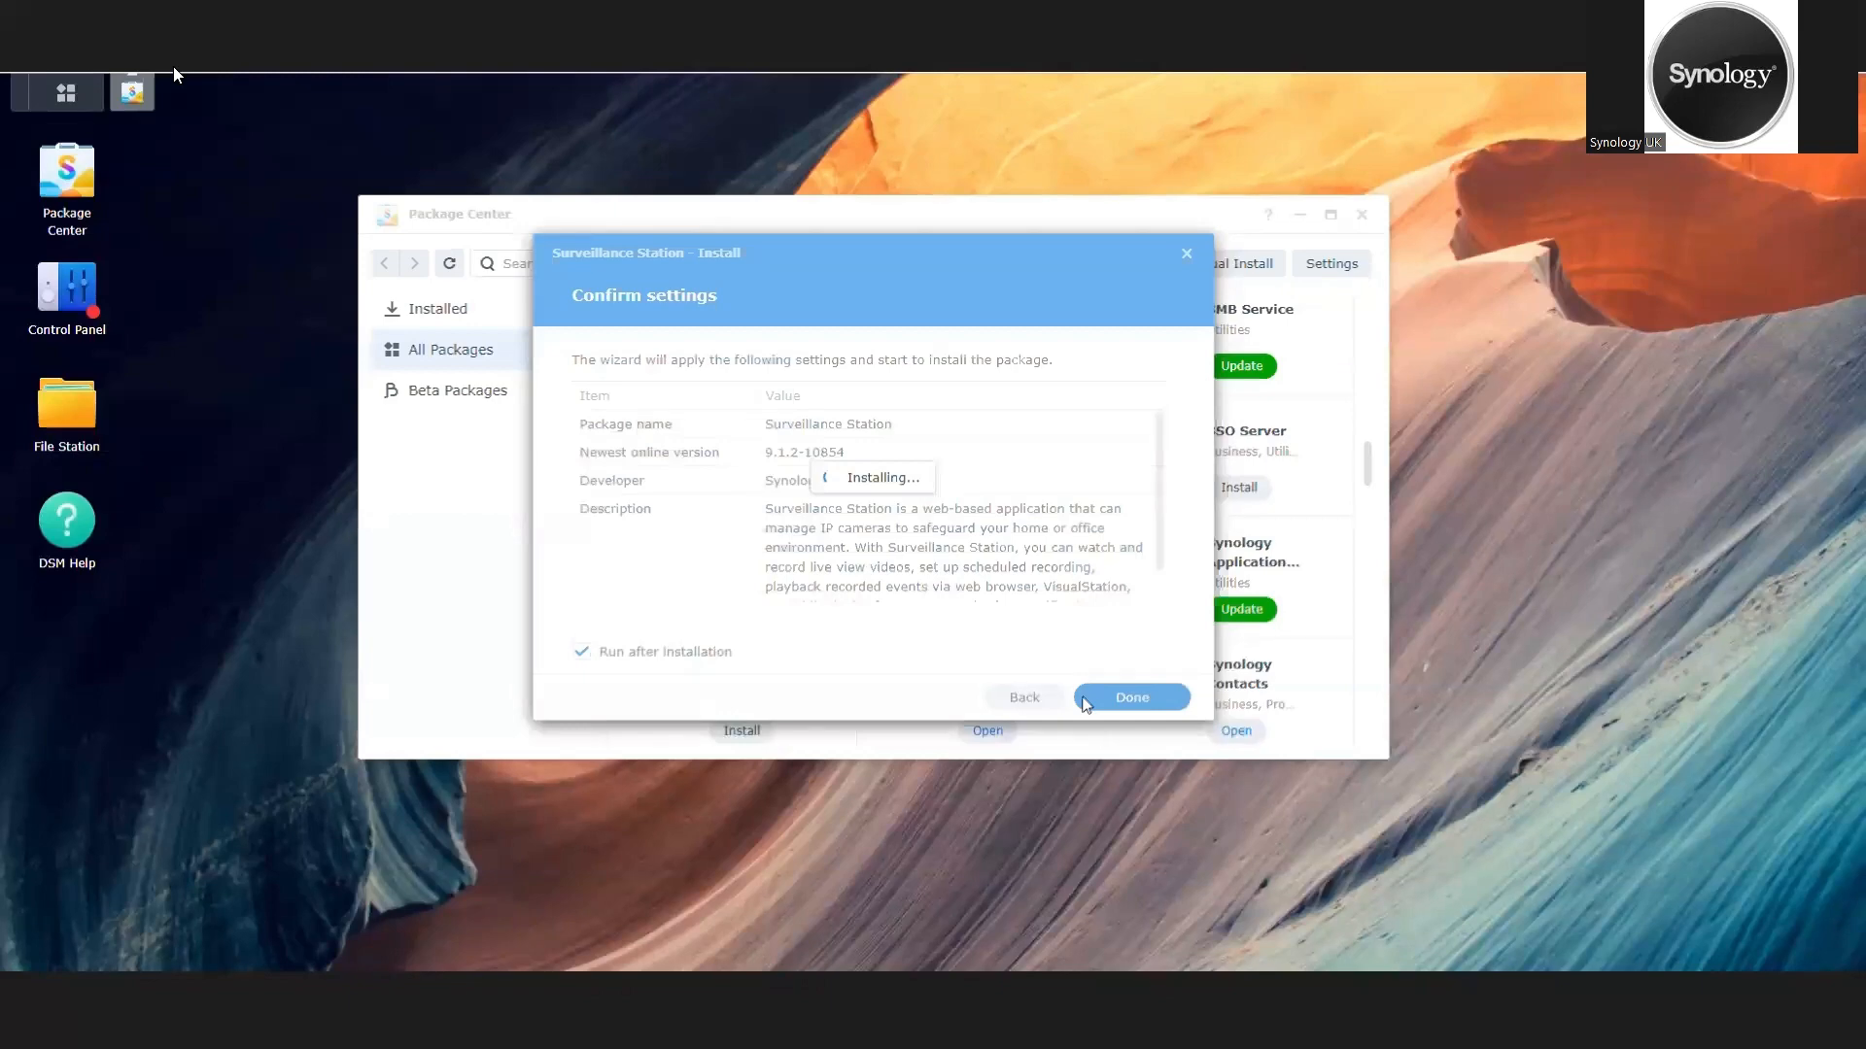
pyautogui.click(1087, 701)
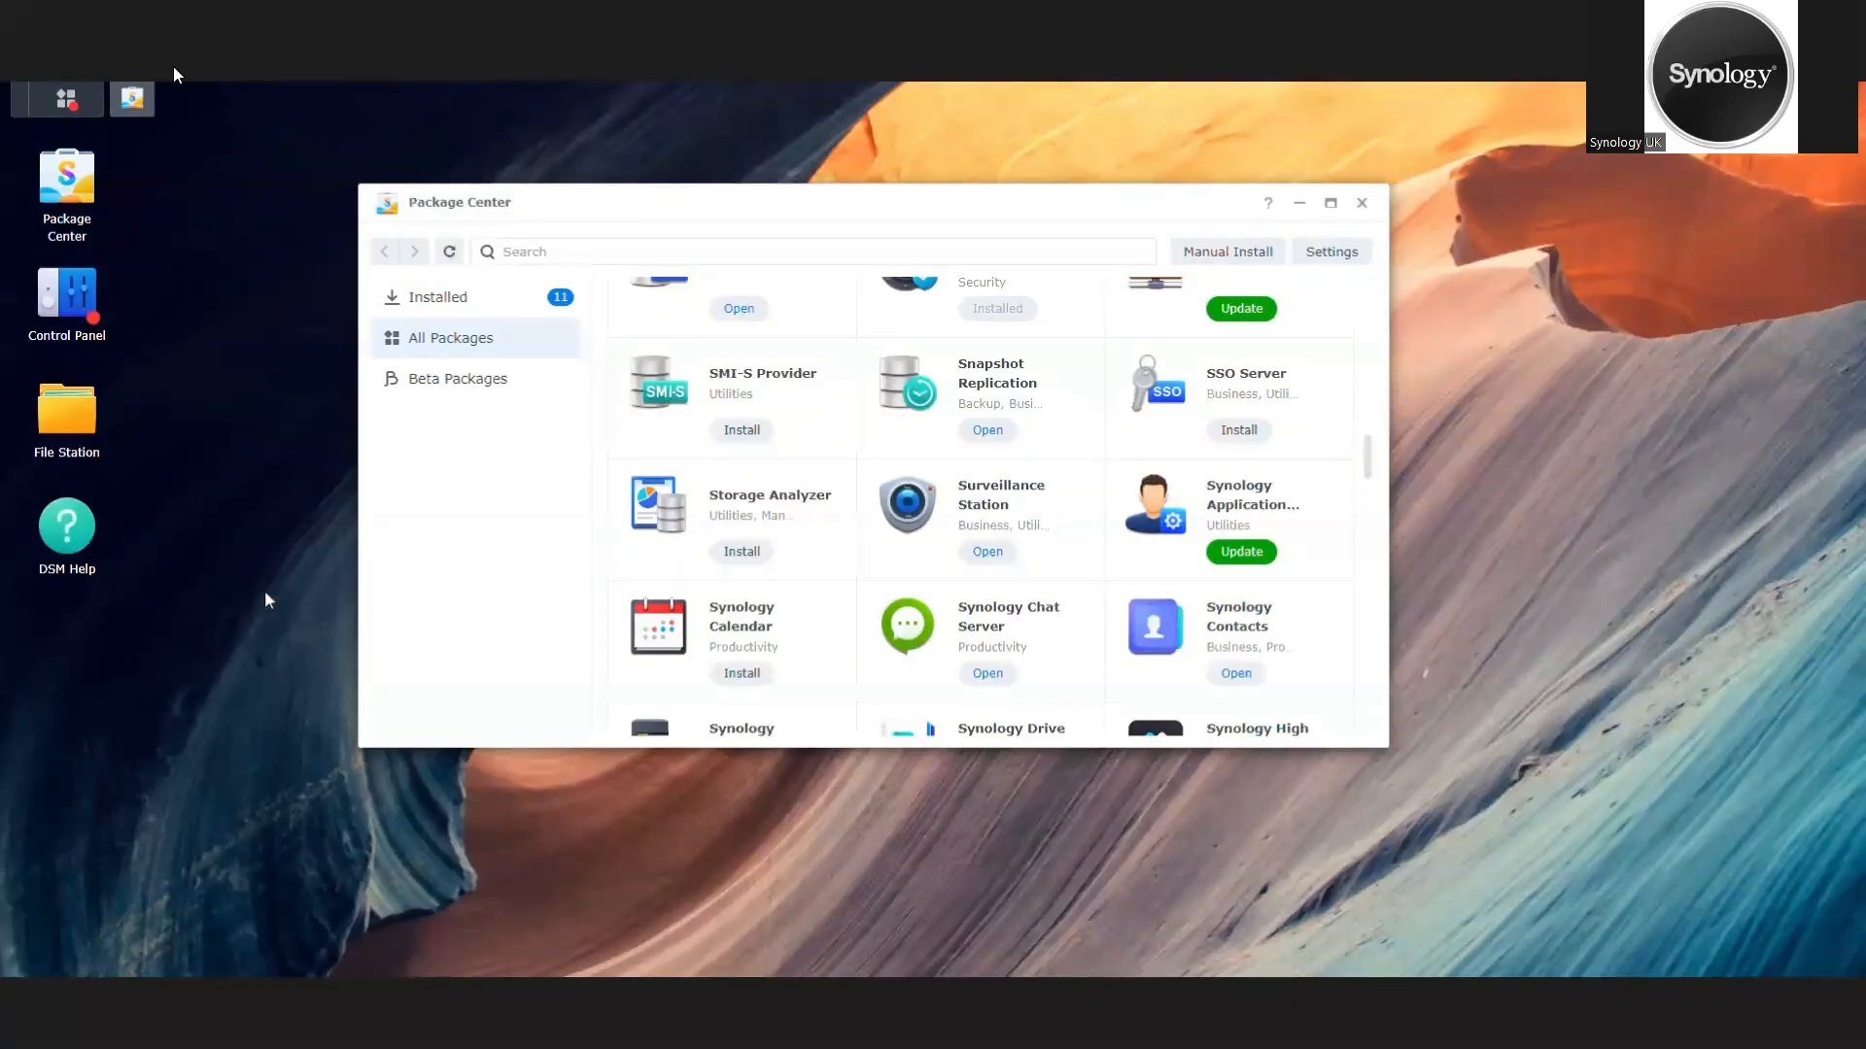
pyautogui.click(1361, 203)
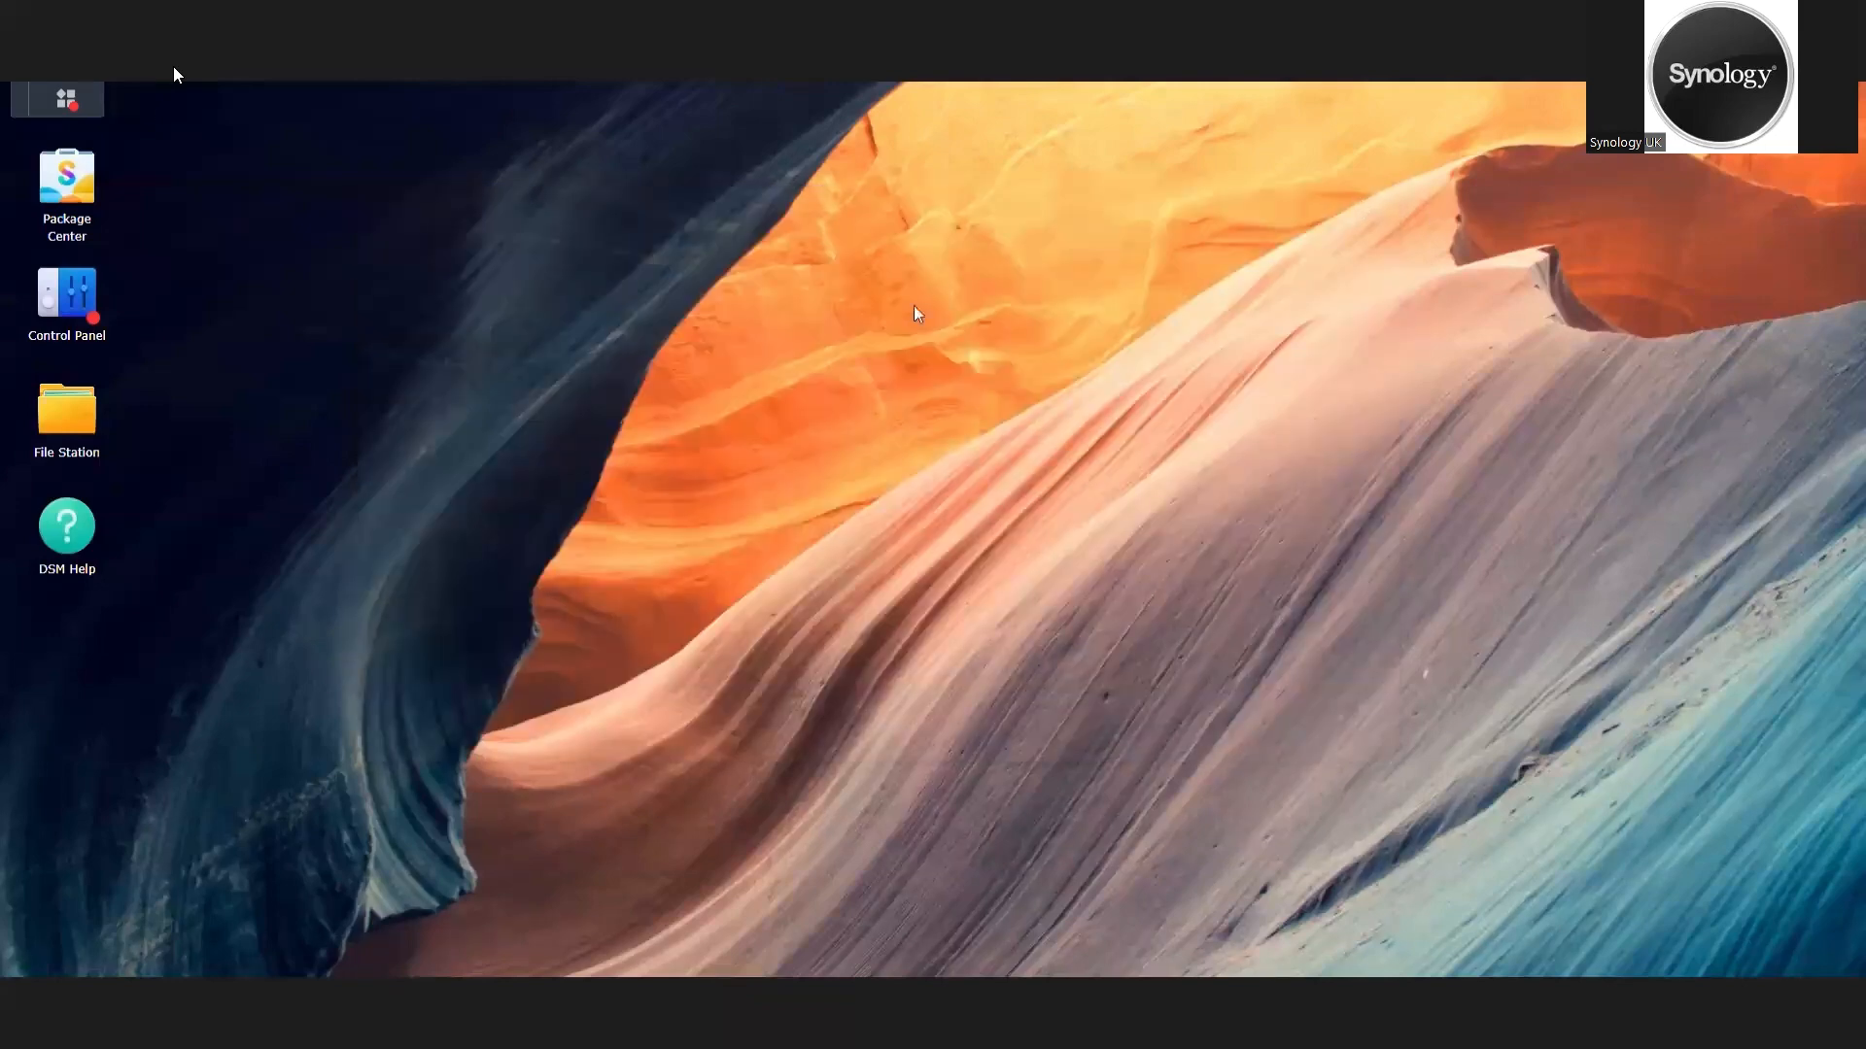
# Step: Add a Surveillance Station shortcut to the DSM desktop from the list of installed applications
pyautogui.click(94, 108)
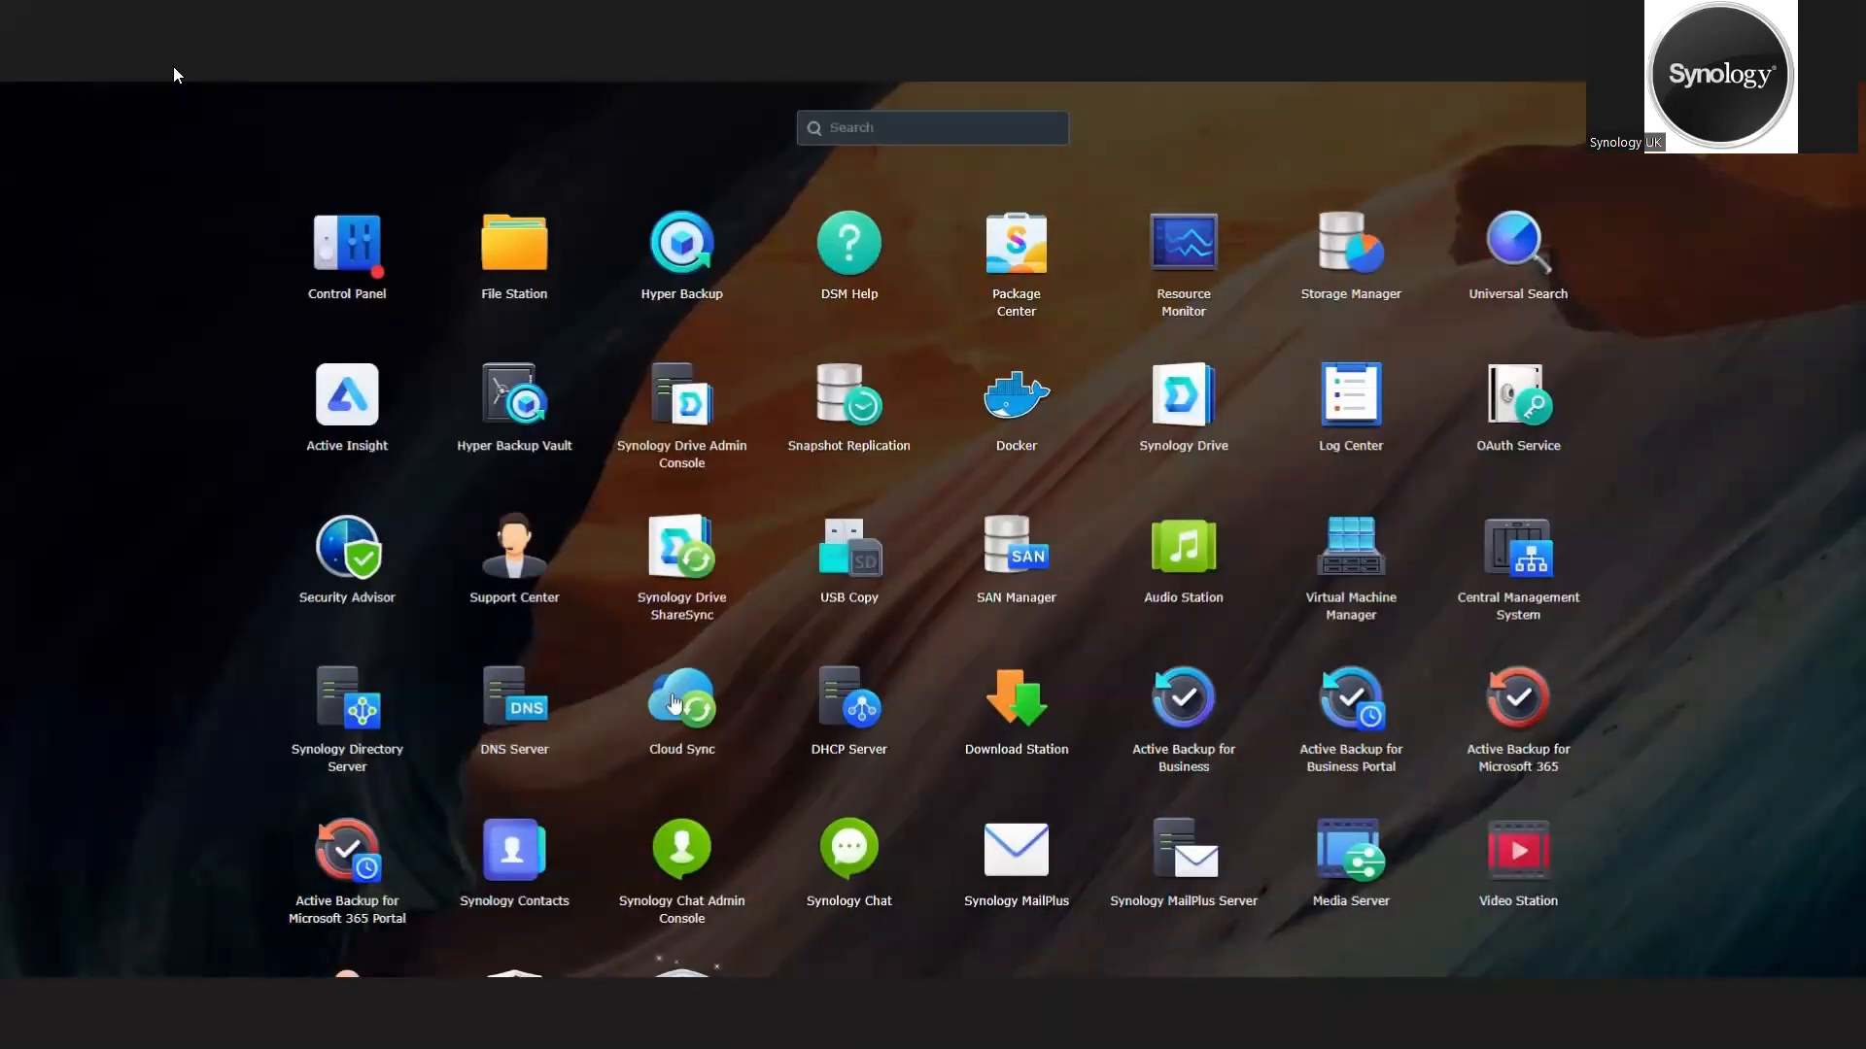
pyautogui.scroll(-1, 694, 707)
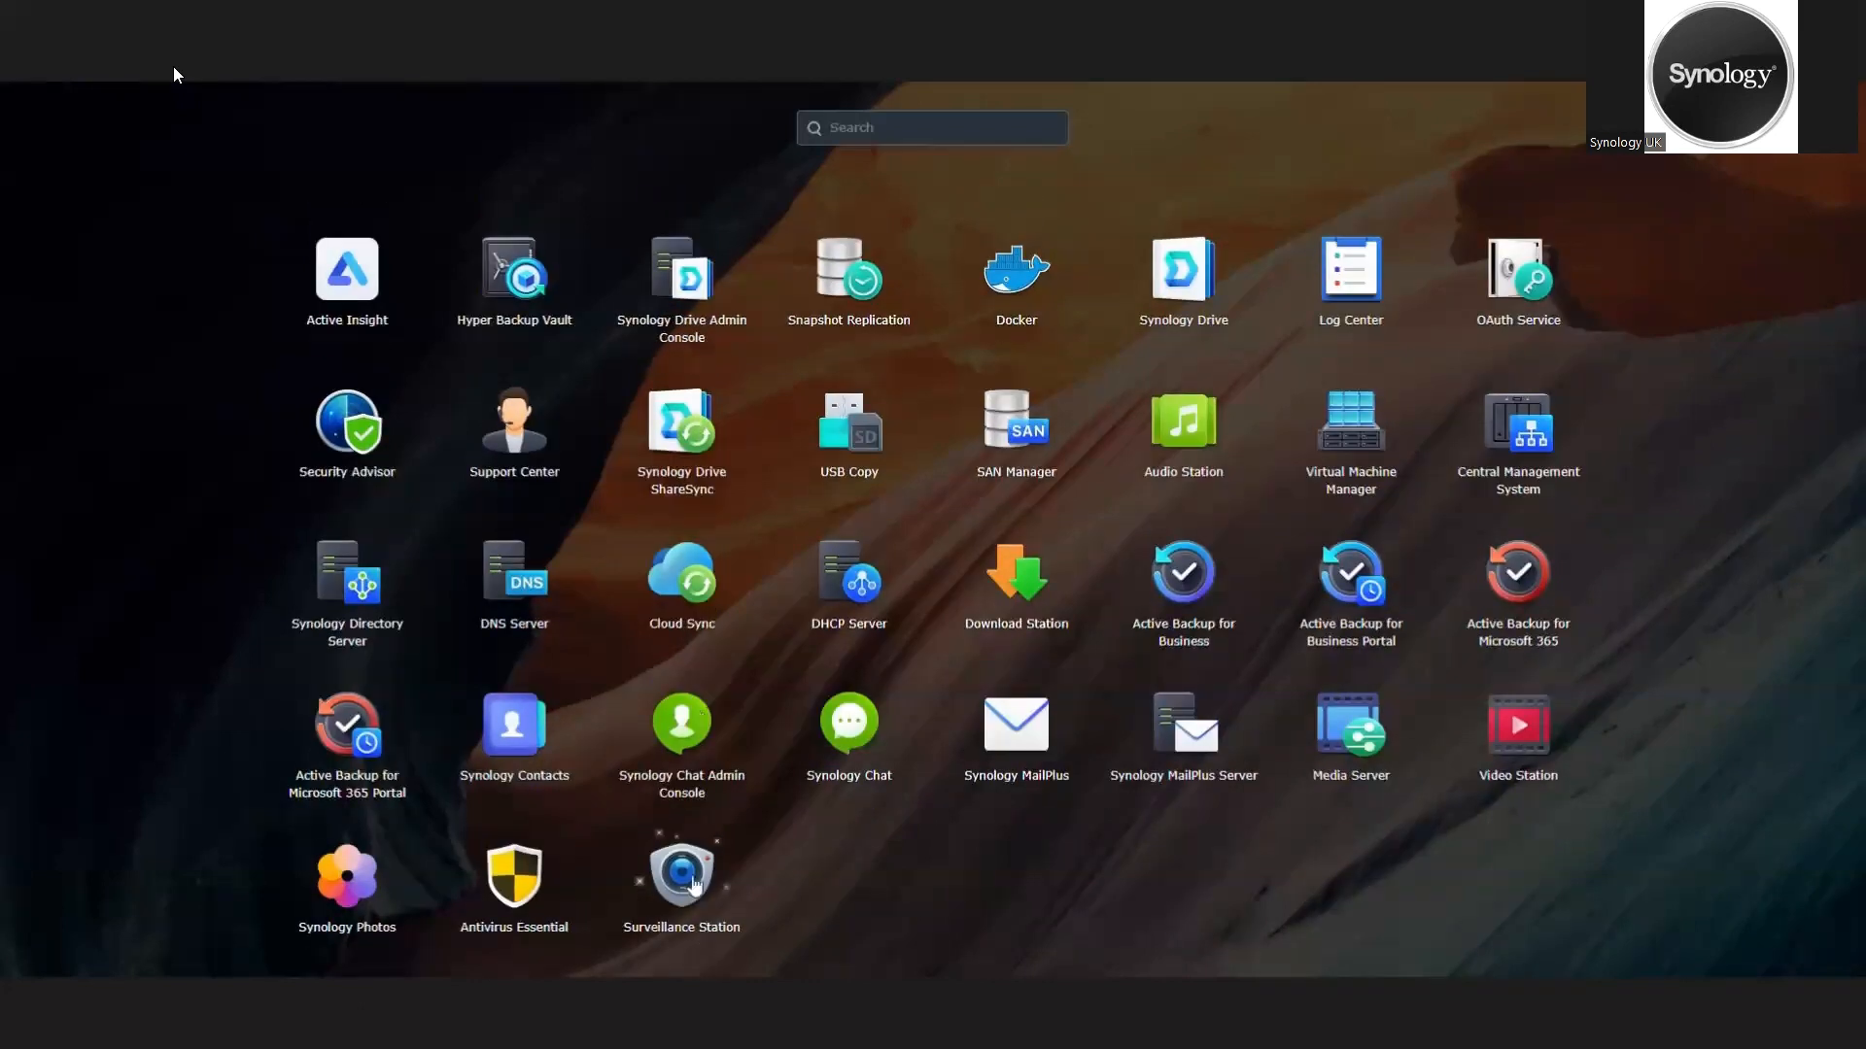
pyautogui.moveTo(693, 884); pyautogui.dragTo(115, 805)
pyautogui.click(1681, 367)
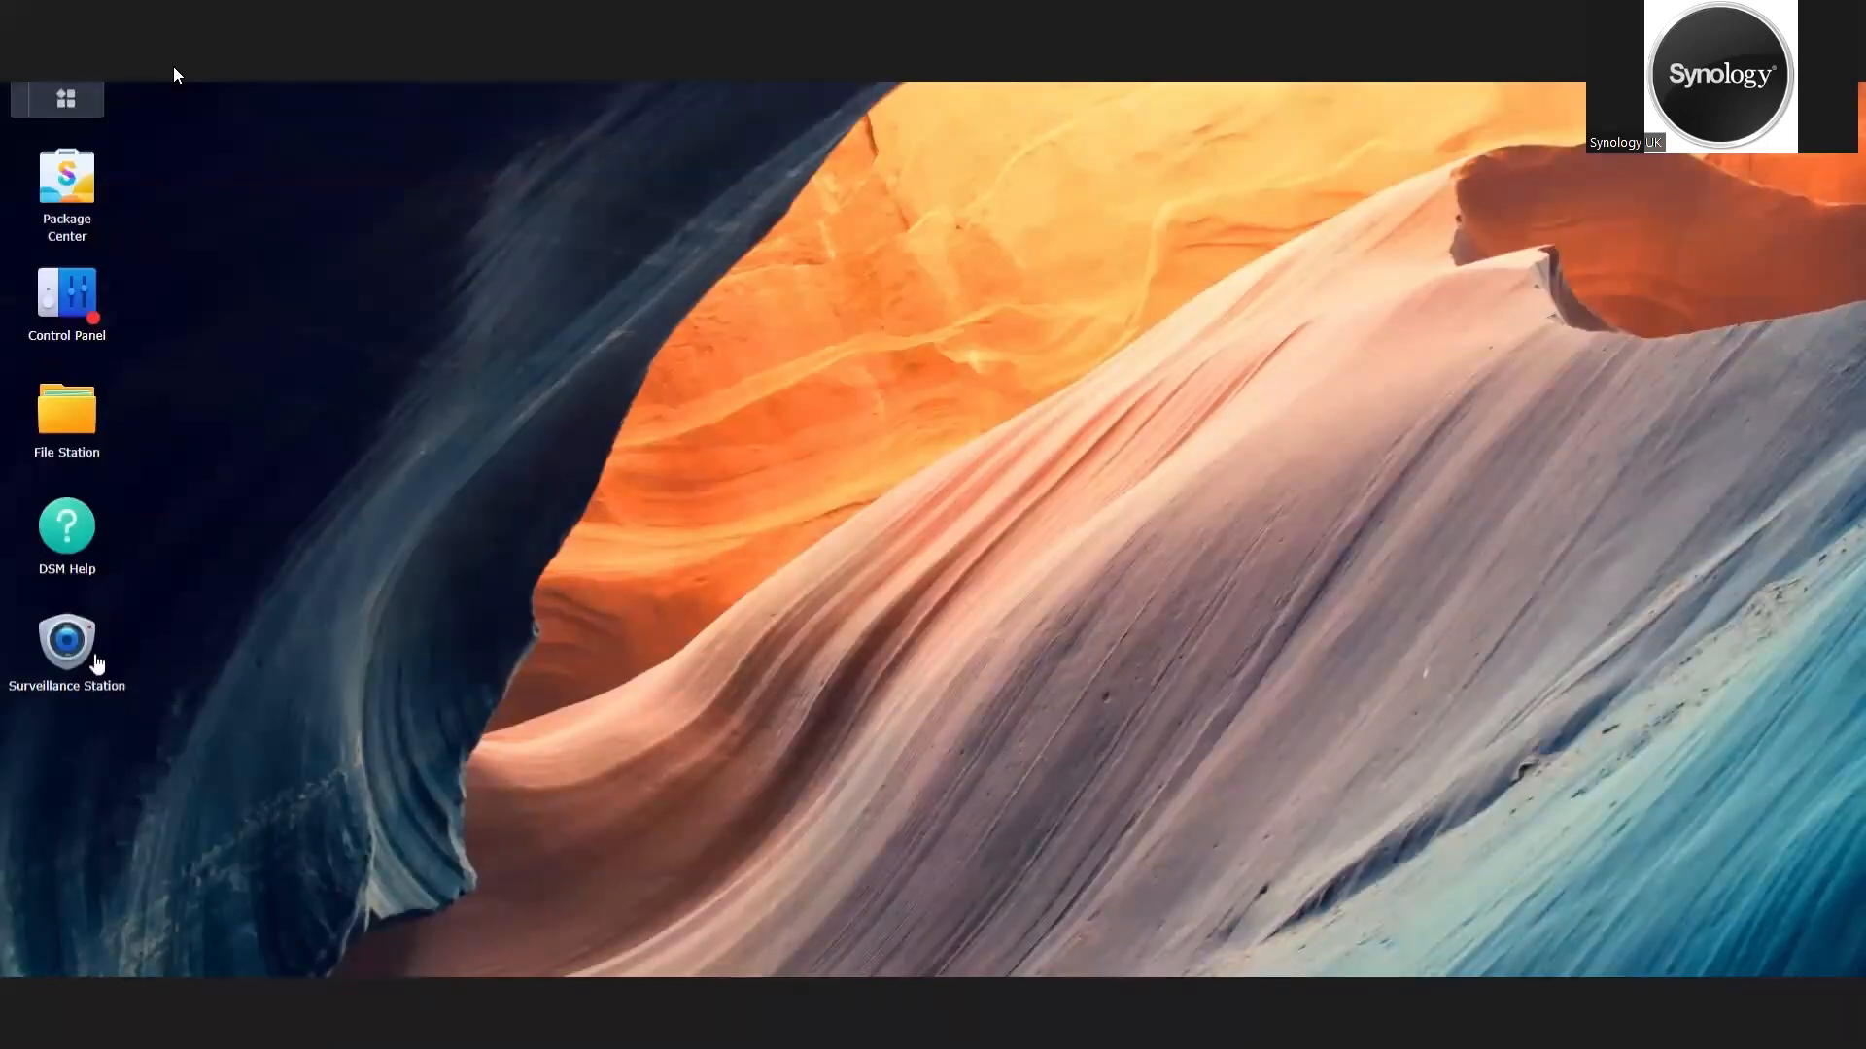
# Step: Launch Surveillance Station and open its IP Camera application
pyautogui.click(88, 664)
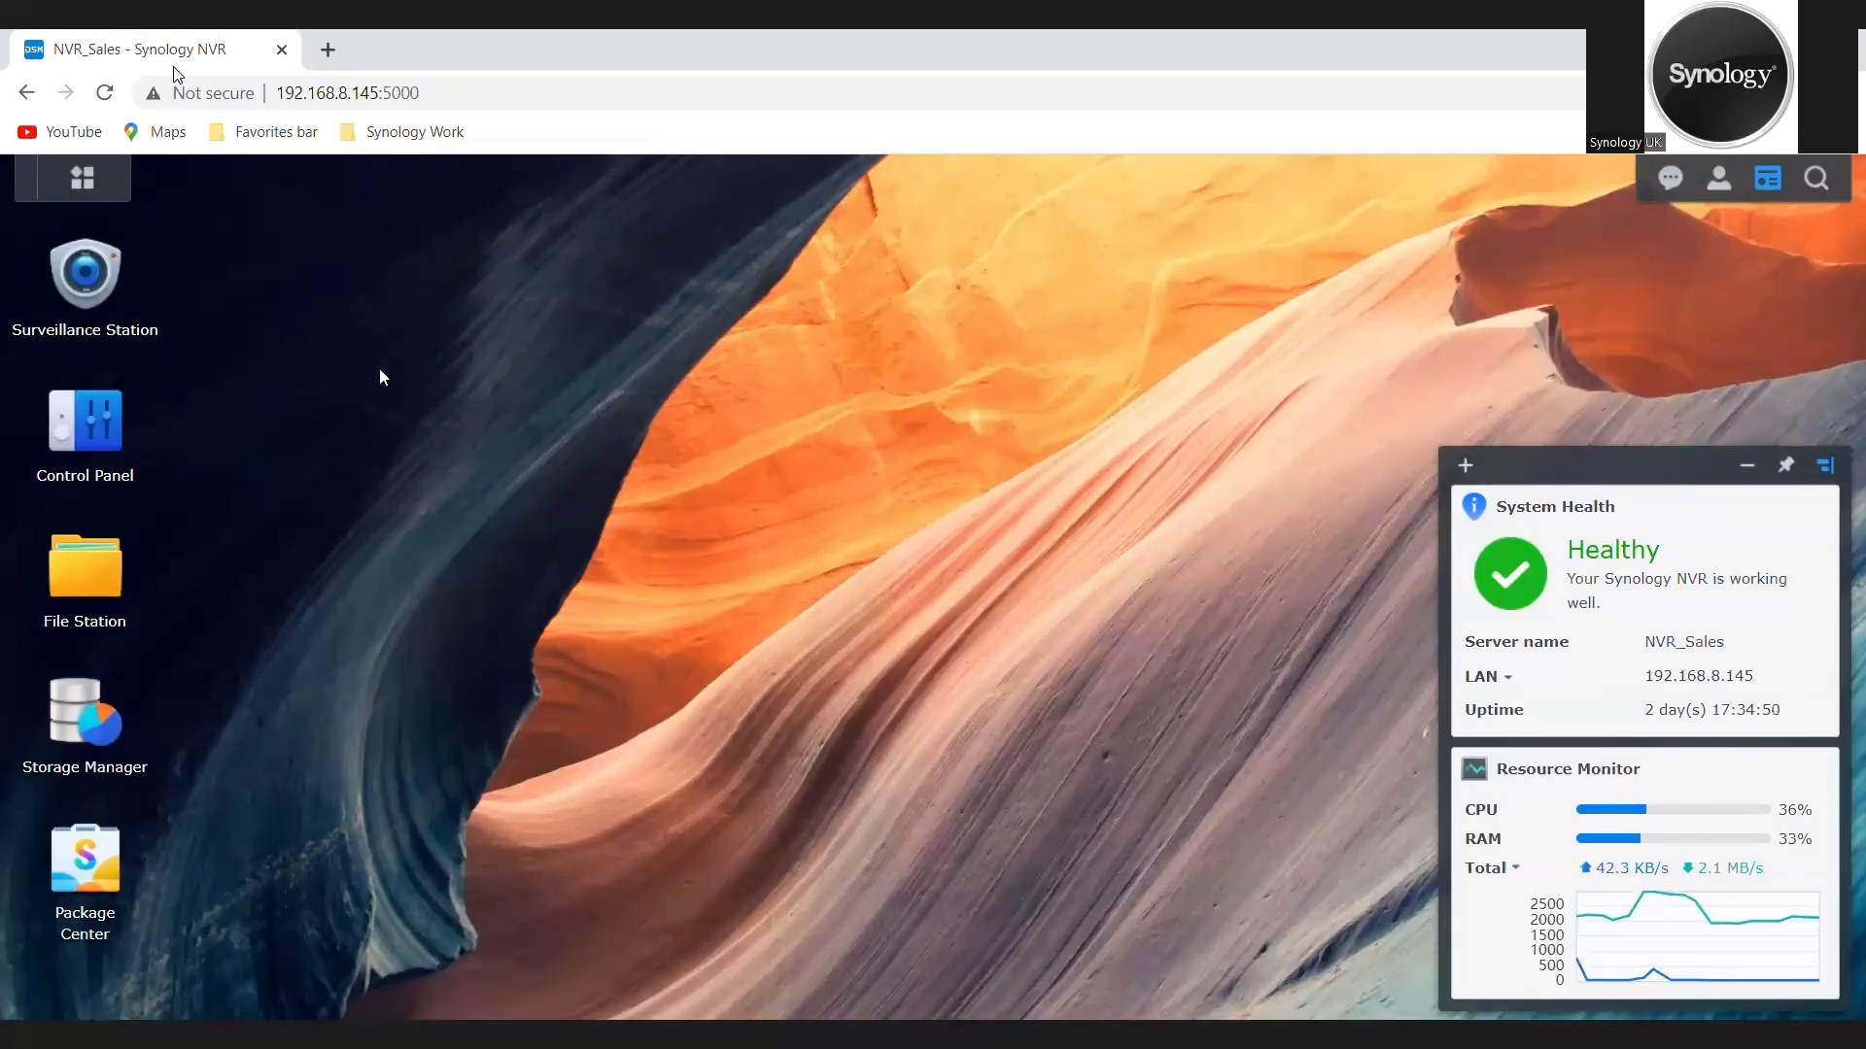
pyautogui.click(90, 280)
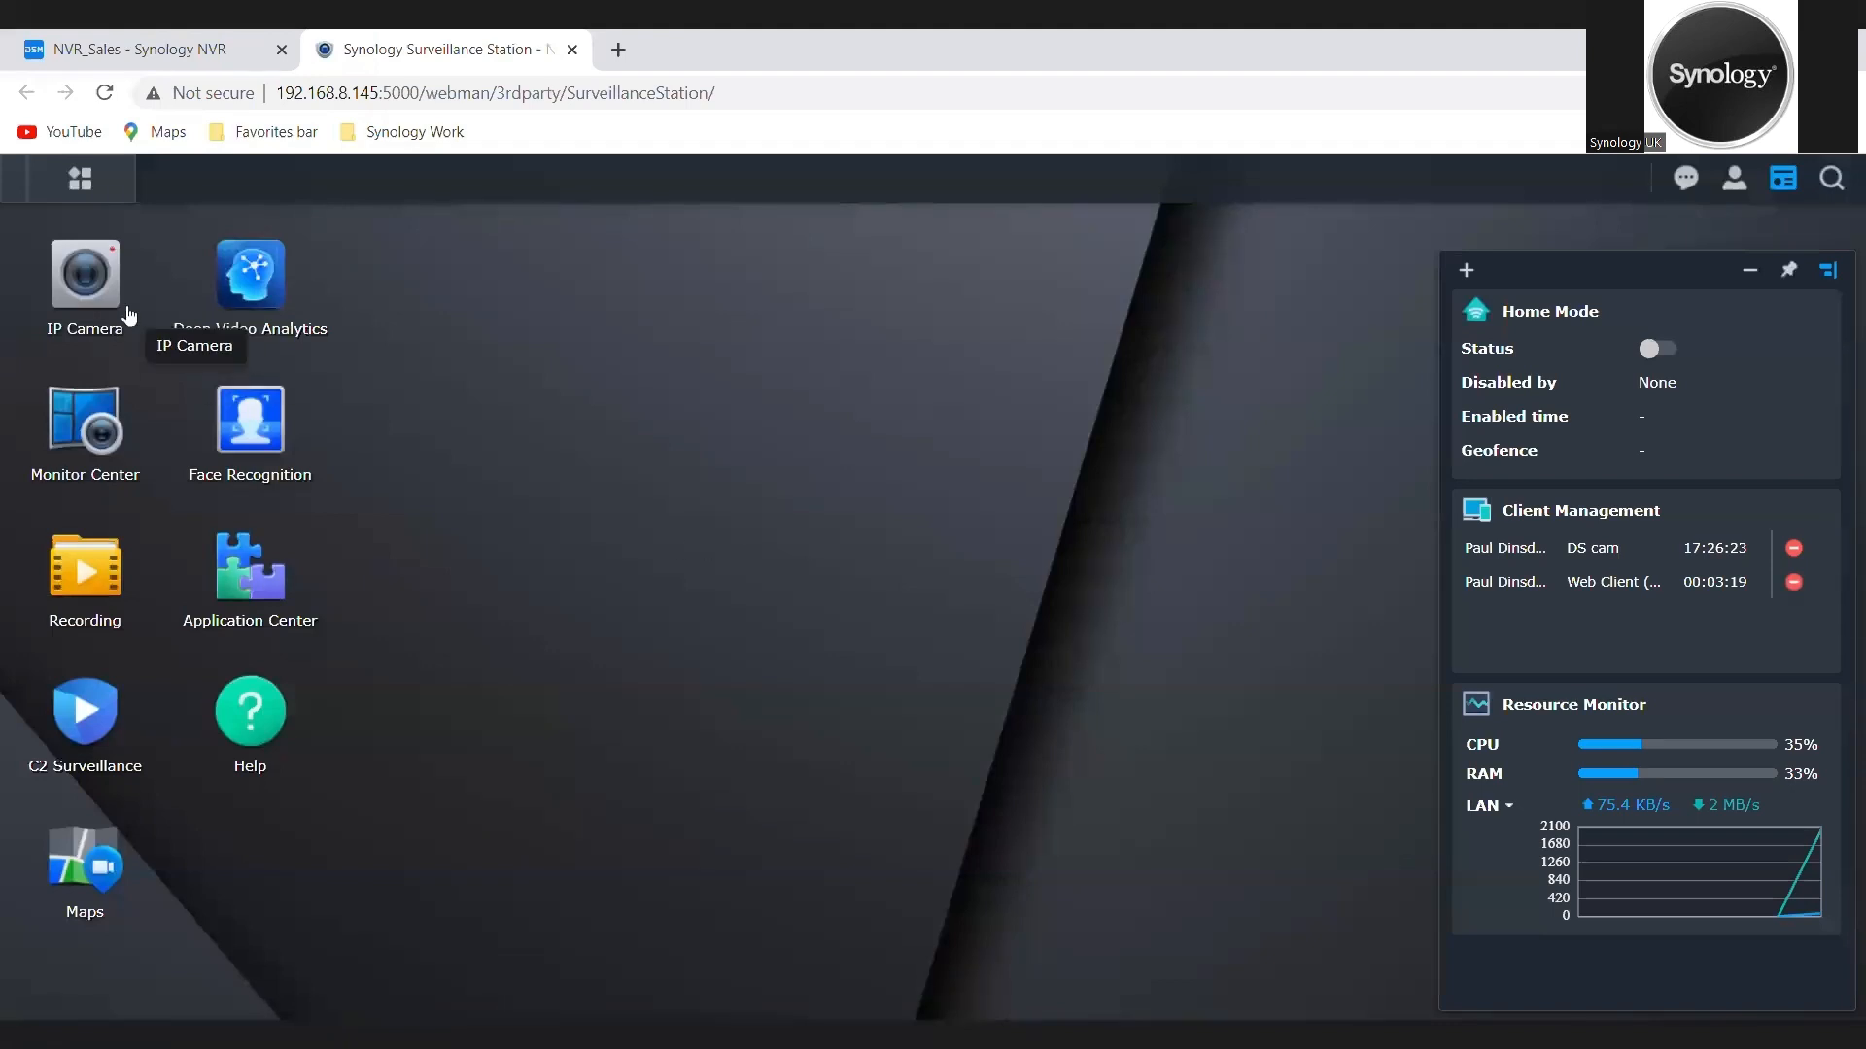
pyautogui.click(85, 275)
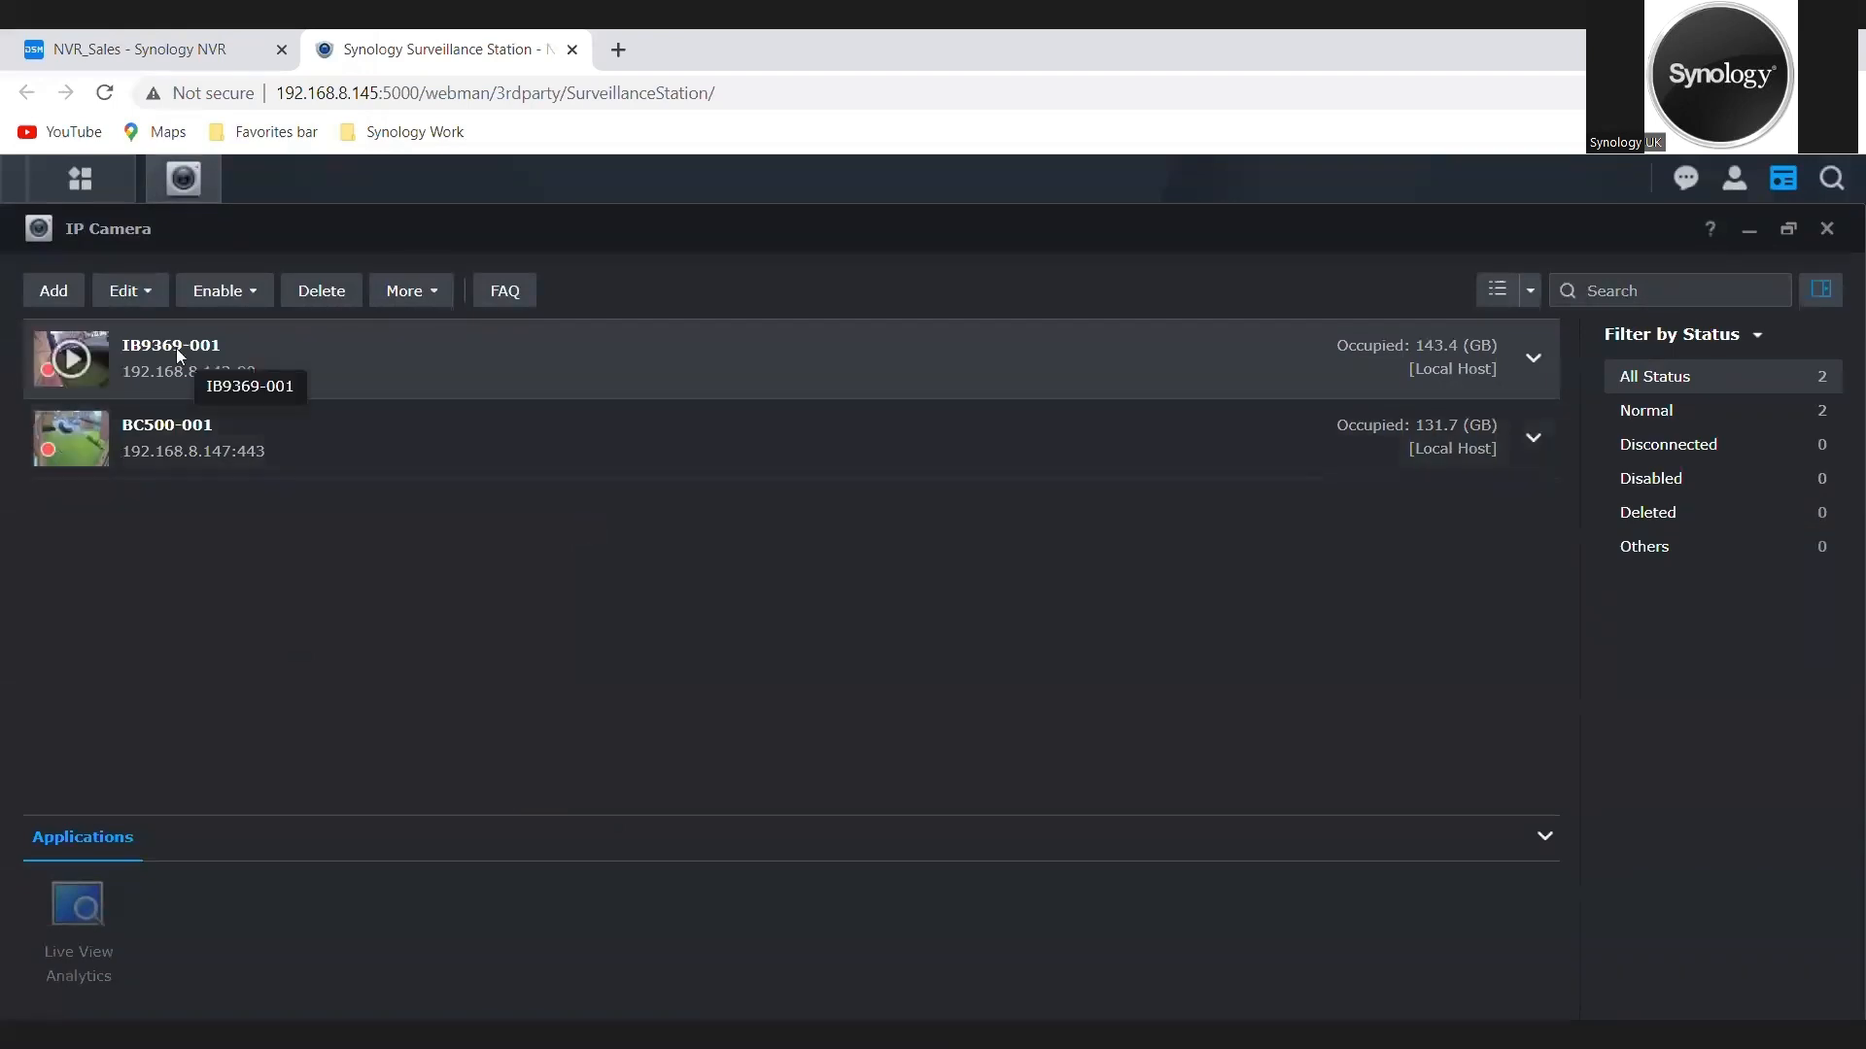
# Step: Add the detected iPUX ICS2330 camera at 192.168.8.146:80 using Quick Setup and the surveillance storage
pyautogui.click(45, 292)
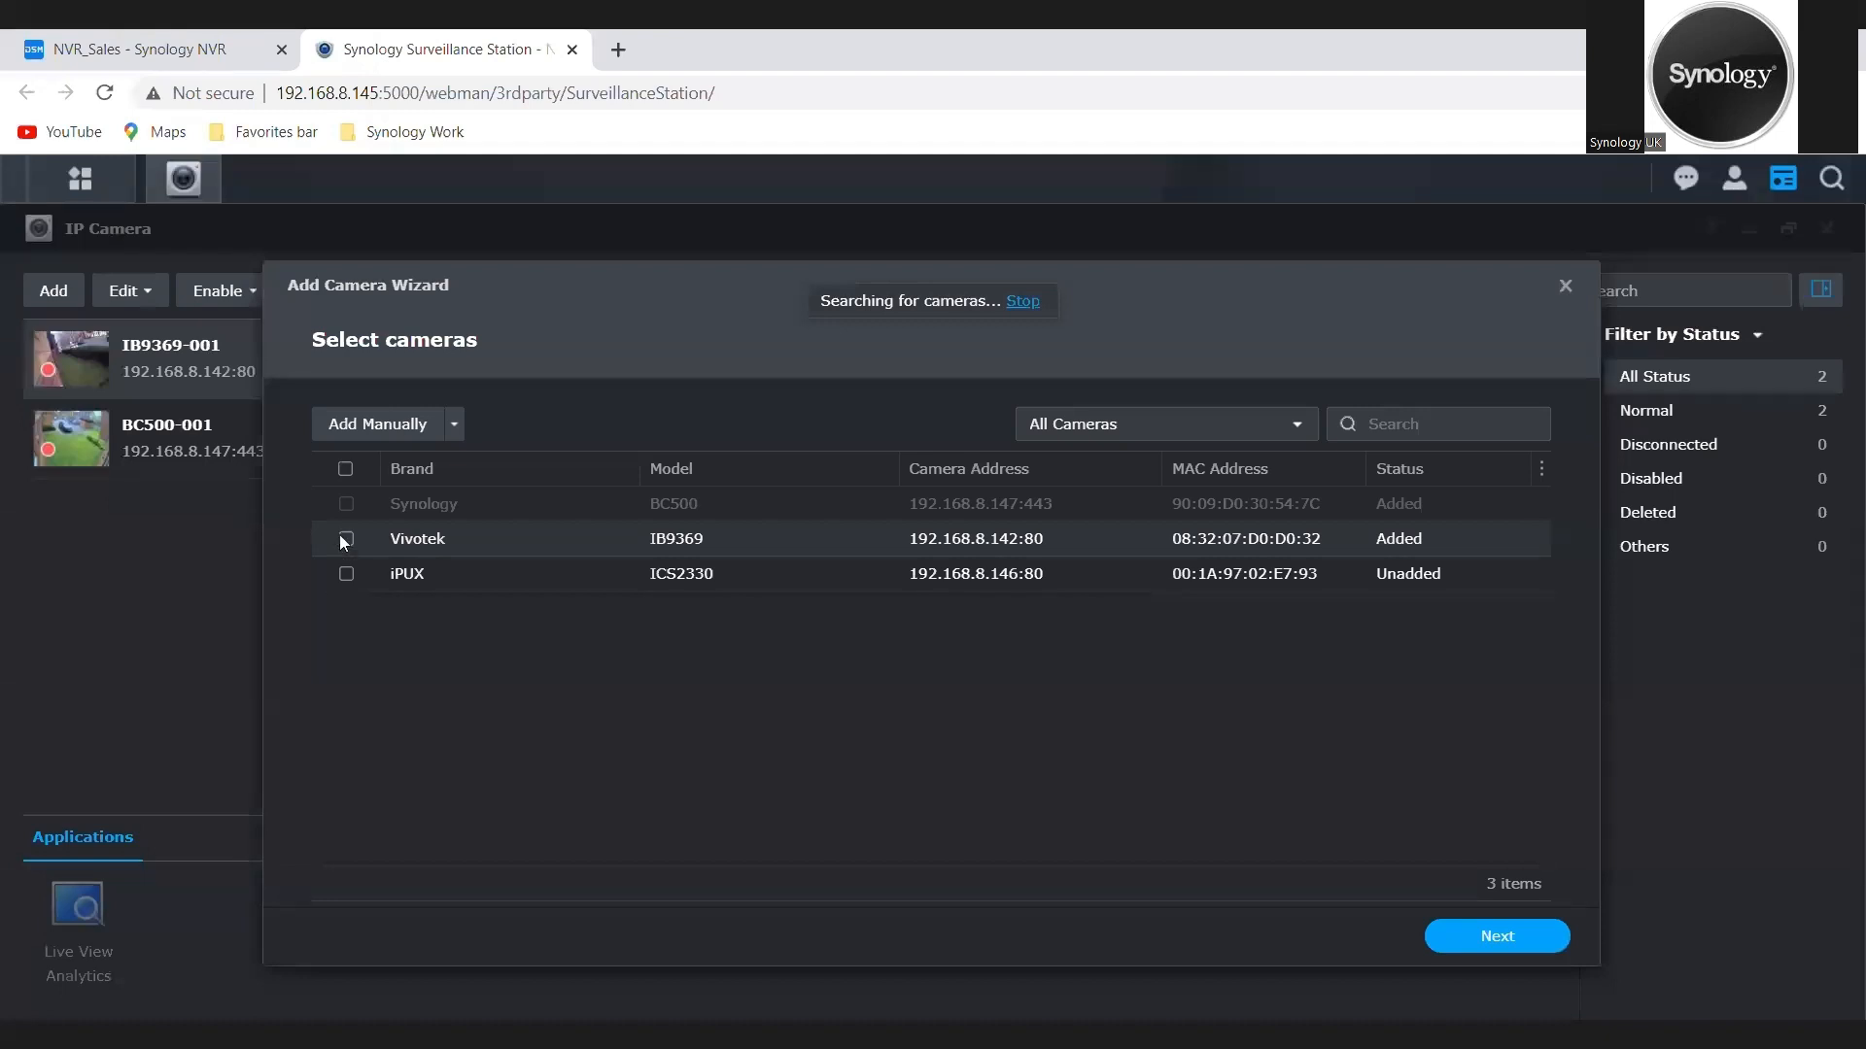
pyautogui.click(345, 574)
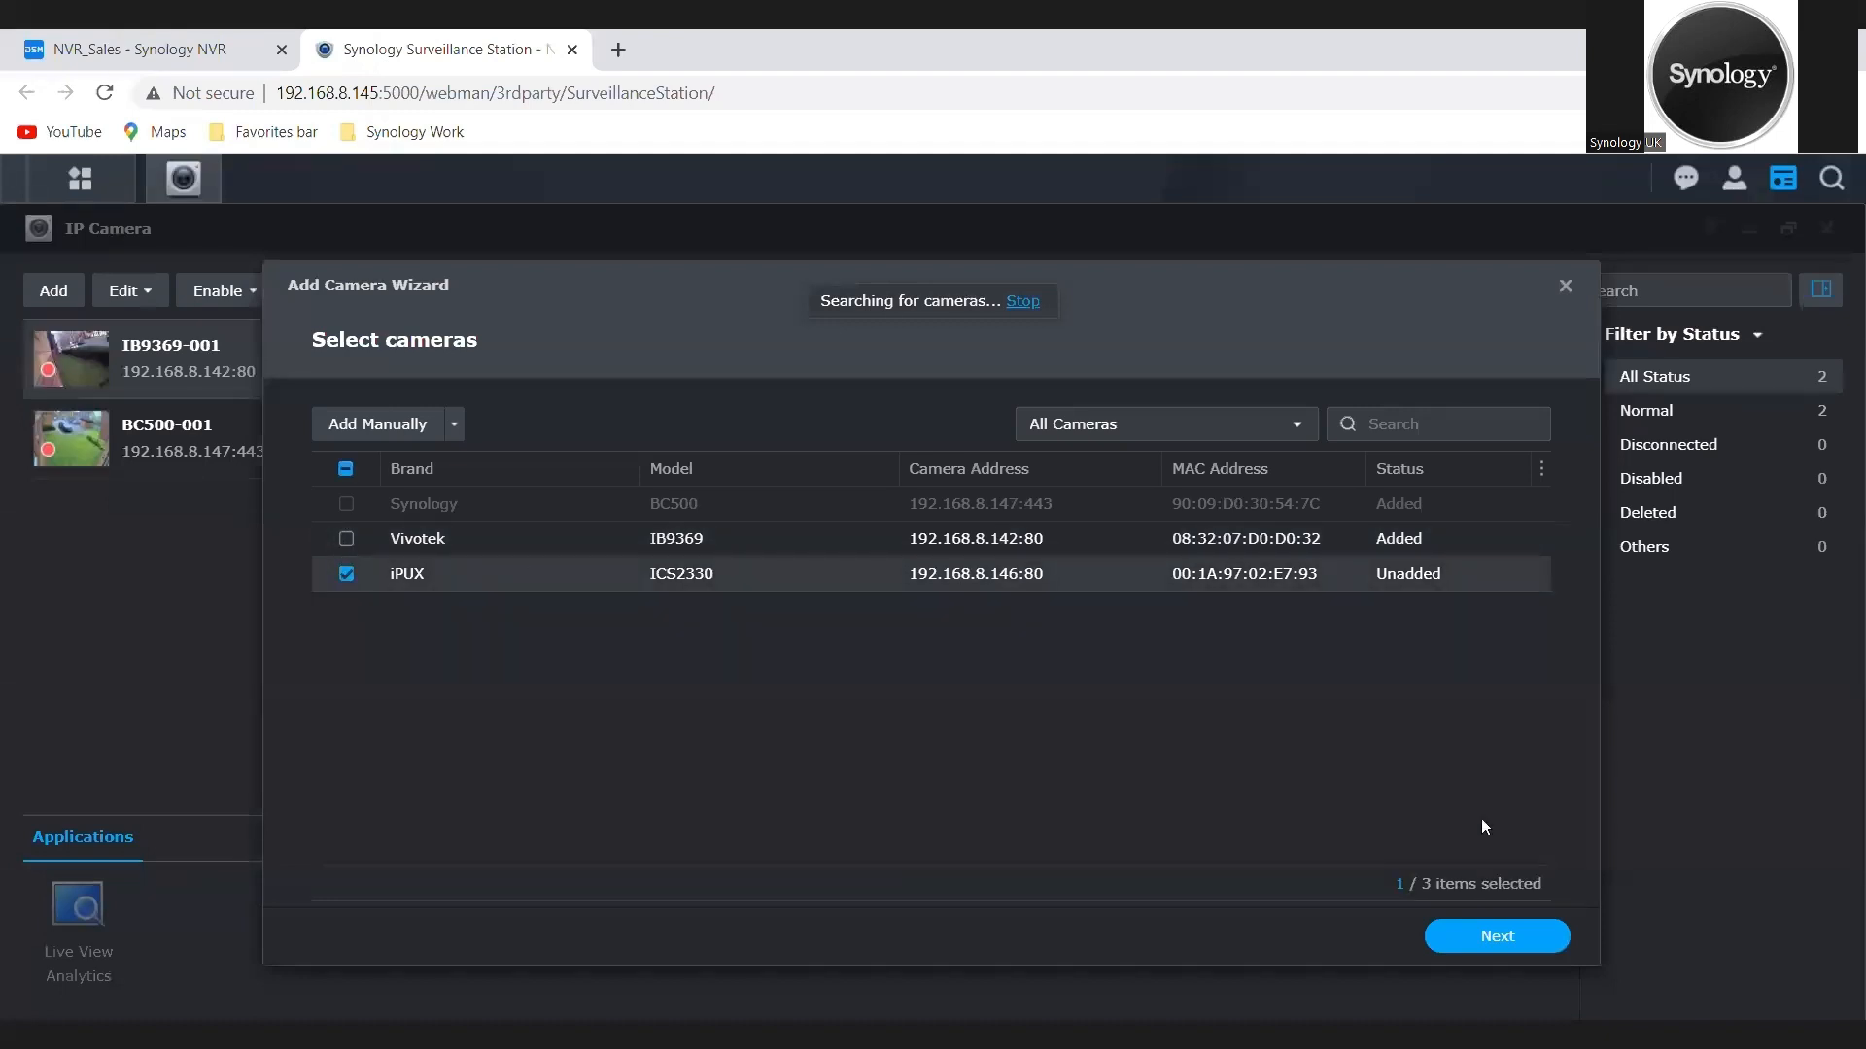
pyautogui.click(1496, 934)
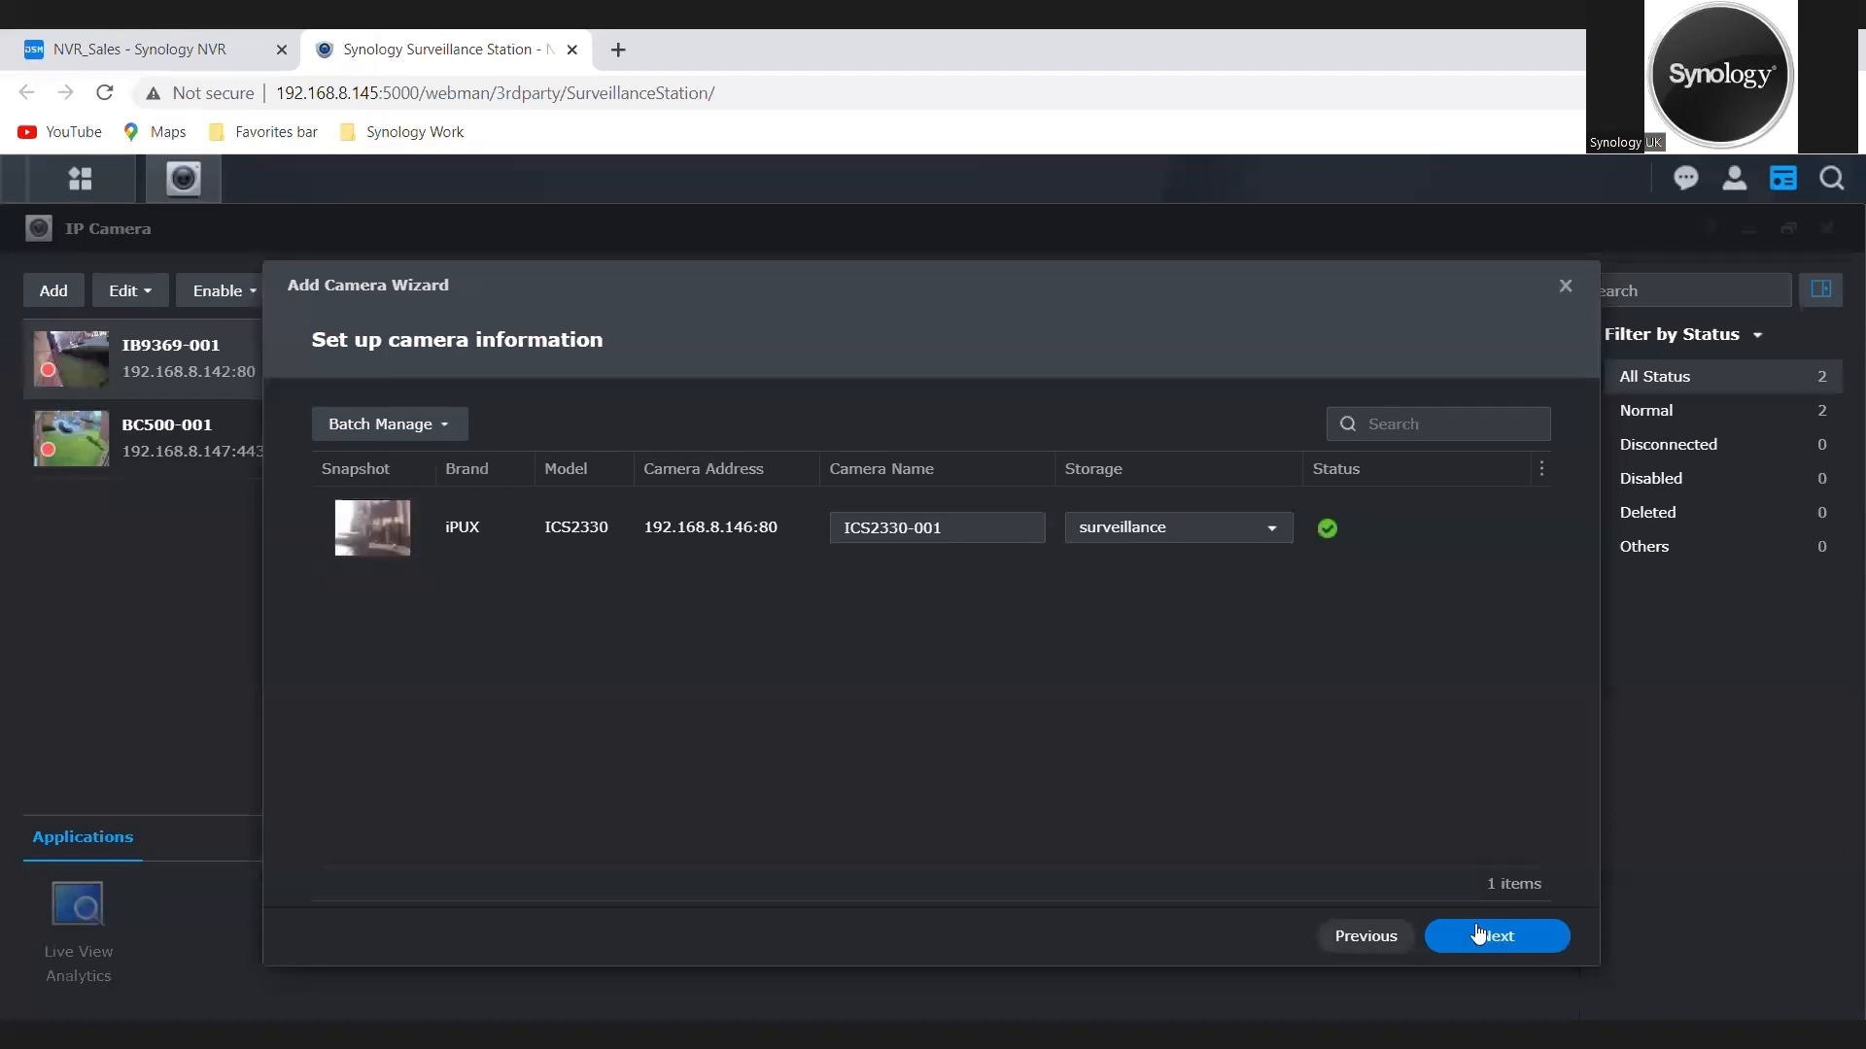
pyautogui.click(1478, 933)
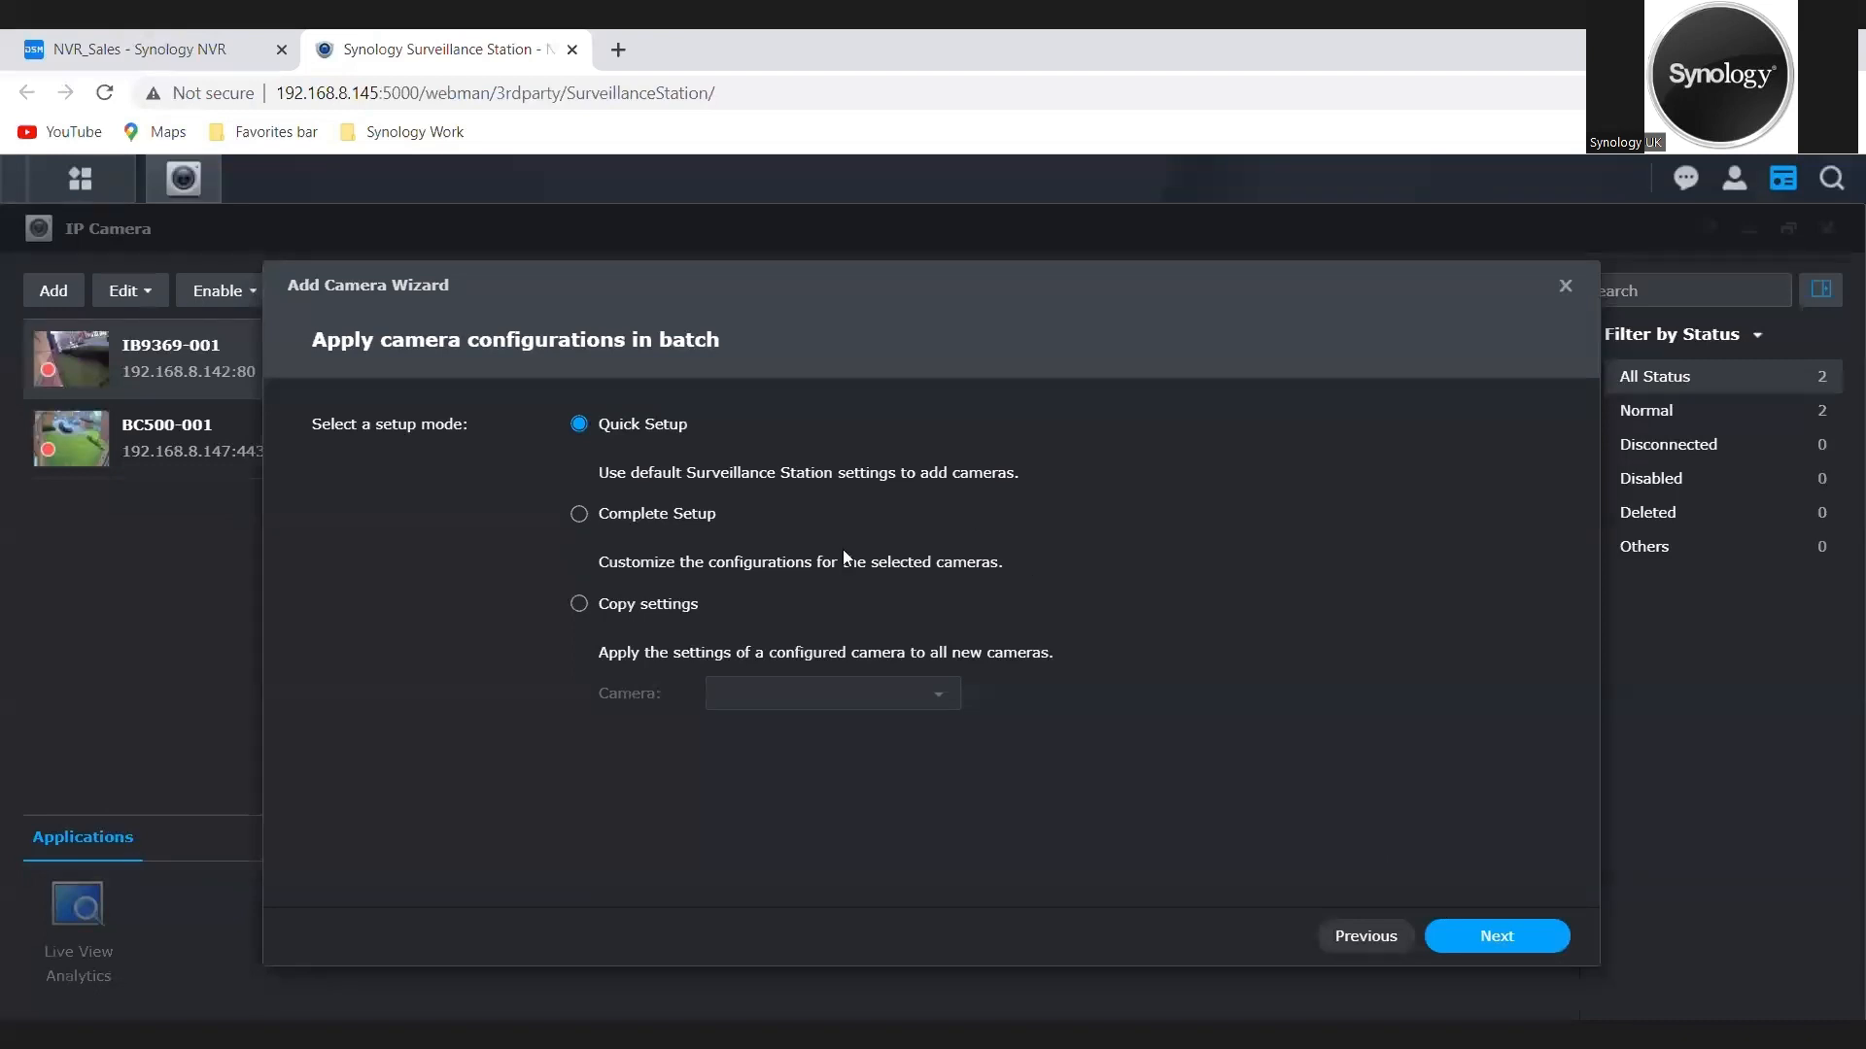
pyautogui.click(1509, 939)
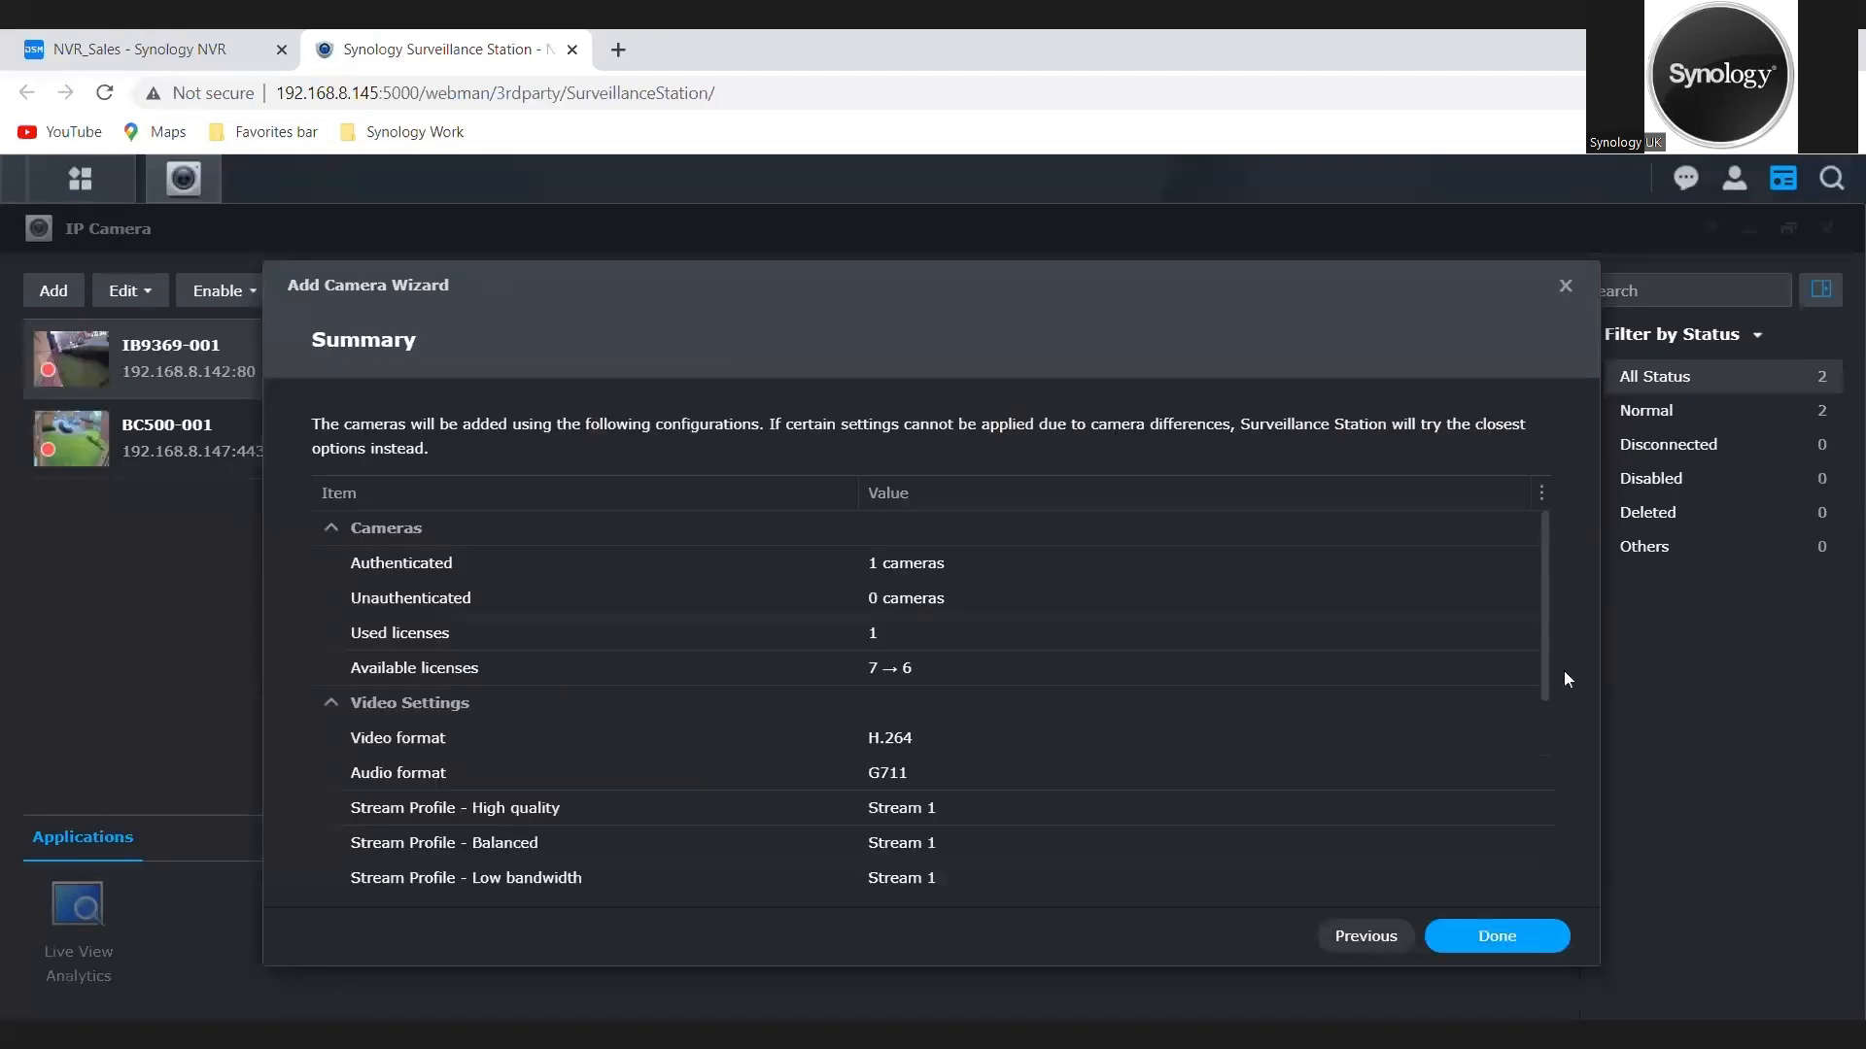
pyautogui.moveTo(1541, 655); pyautogui.dragTo(1578, 865)
pyautogui.click(1490, 934)
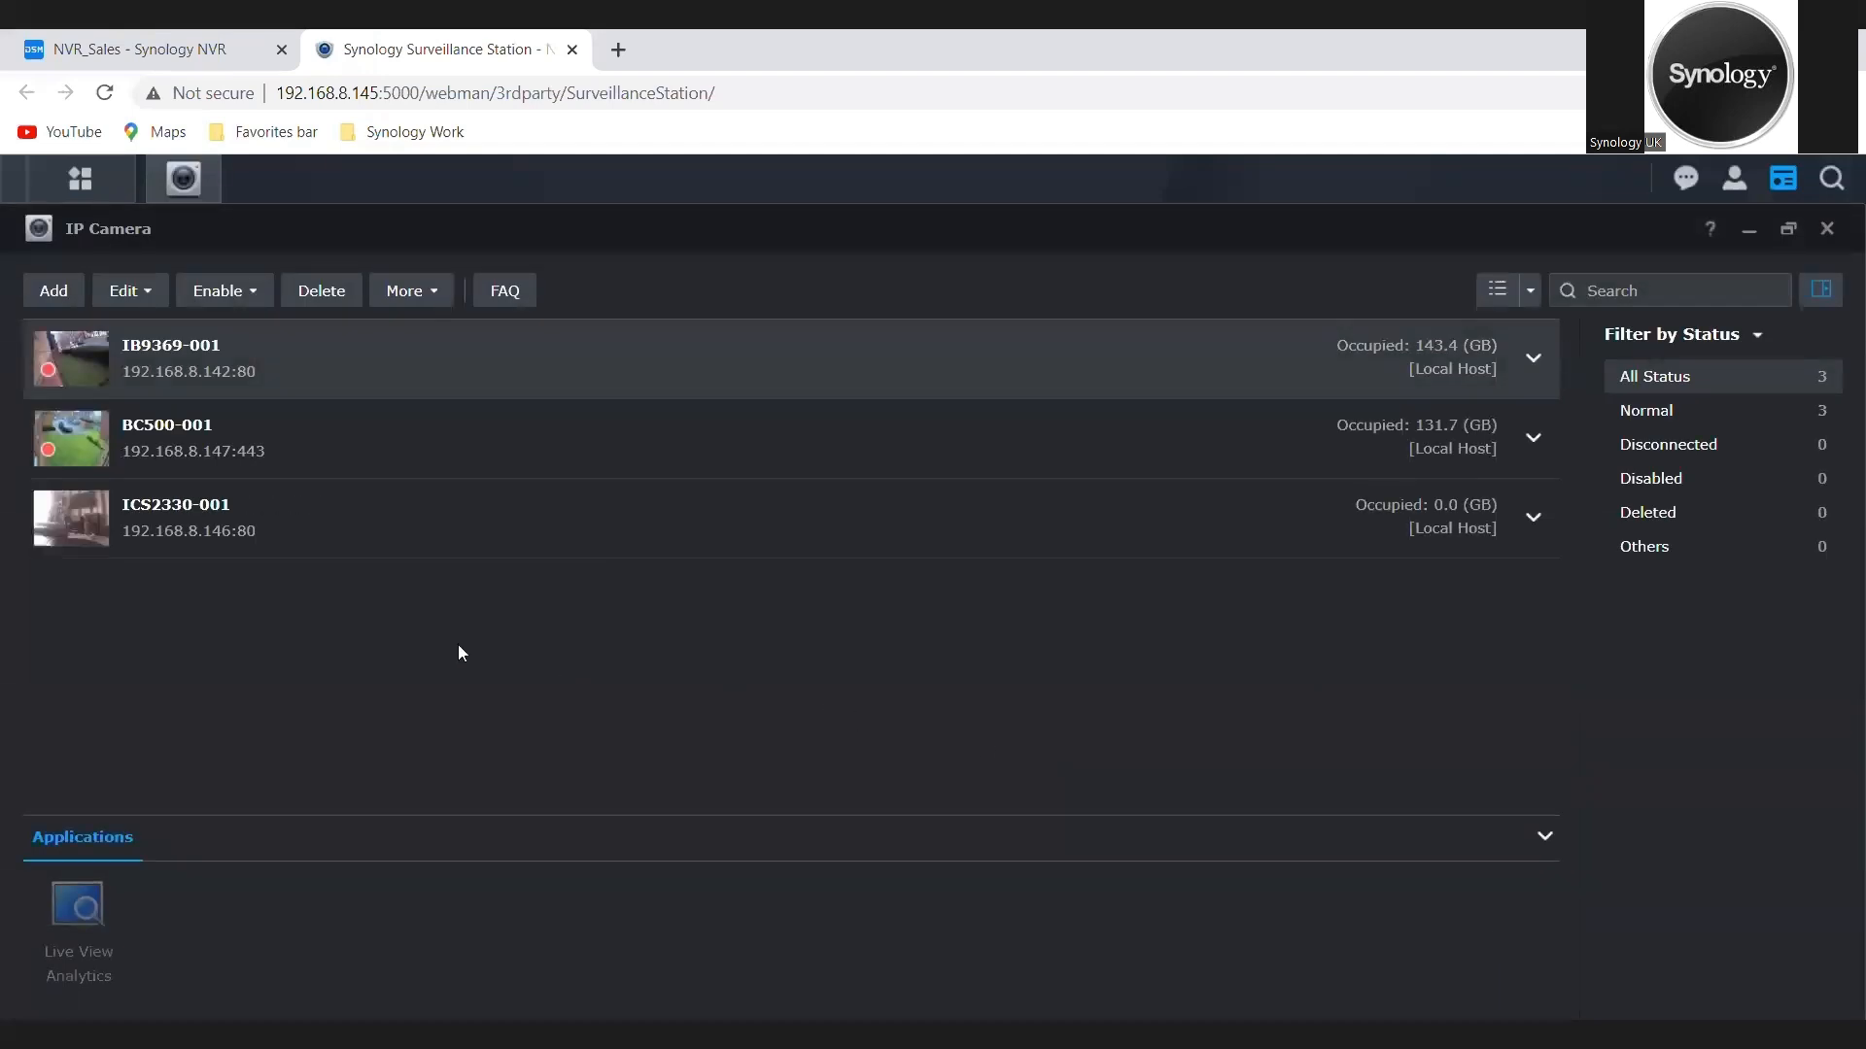
# Step: Review the ICS2330-001 camera's video settings and set its recordings to be kept for 3 days
pyautogui.click(179, 515)
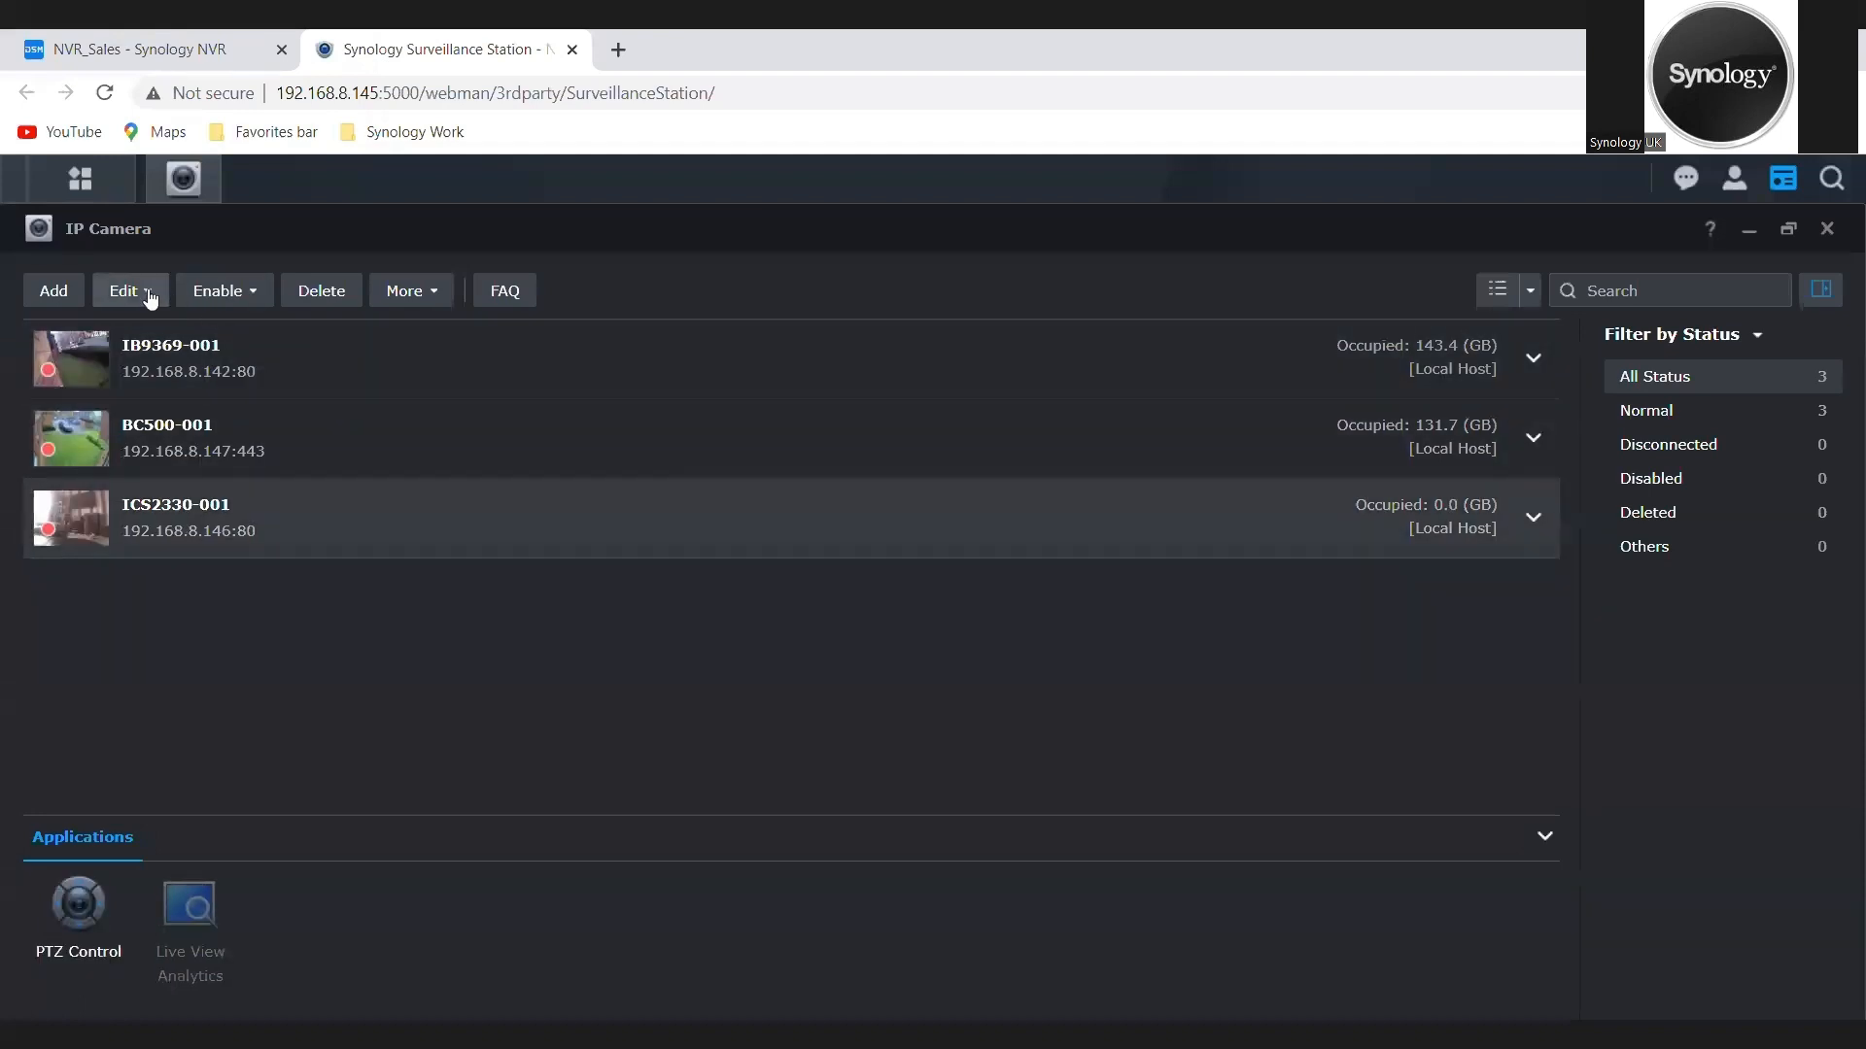
pyautogui.click(140, 293)
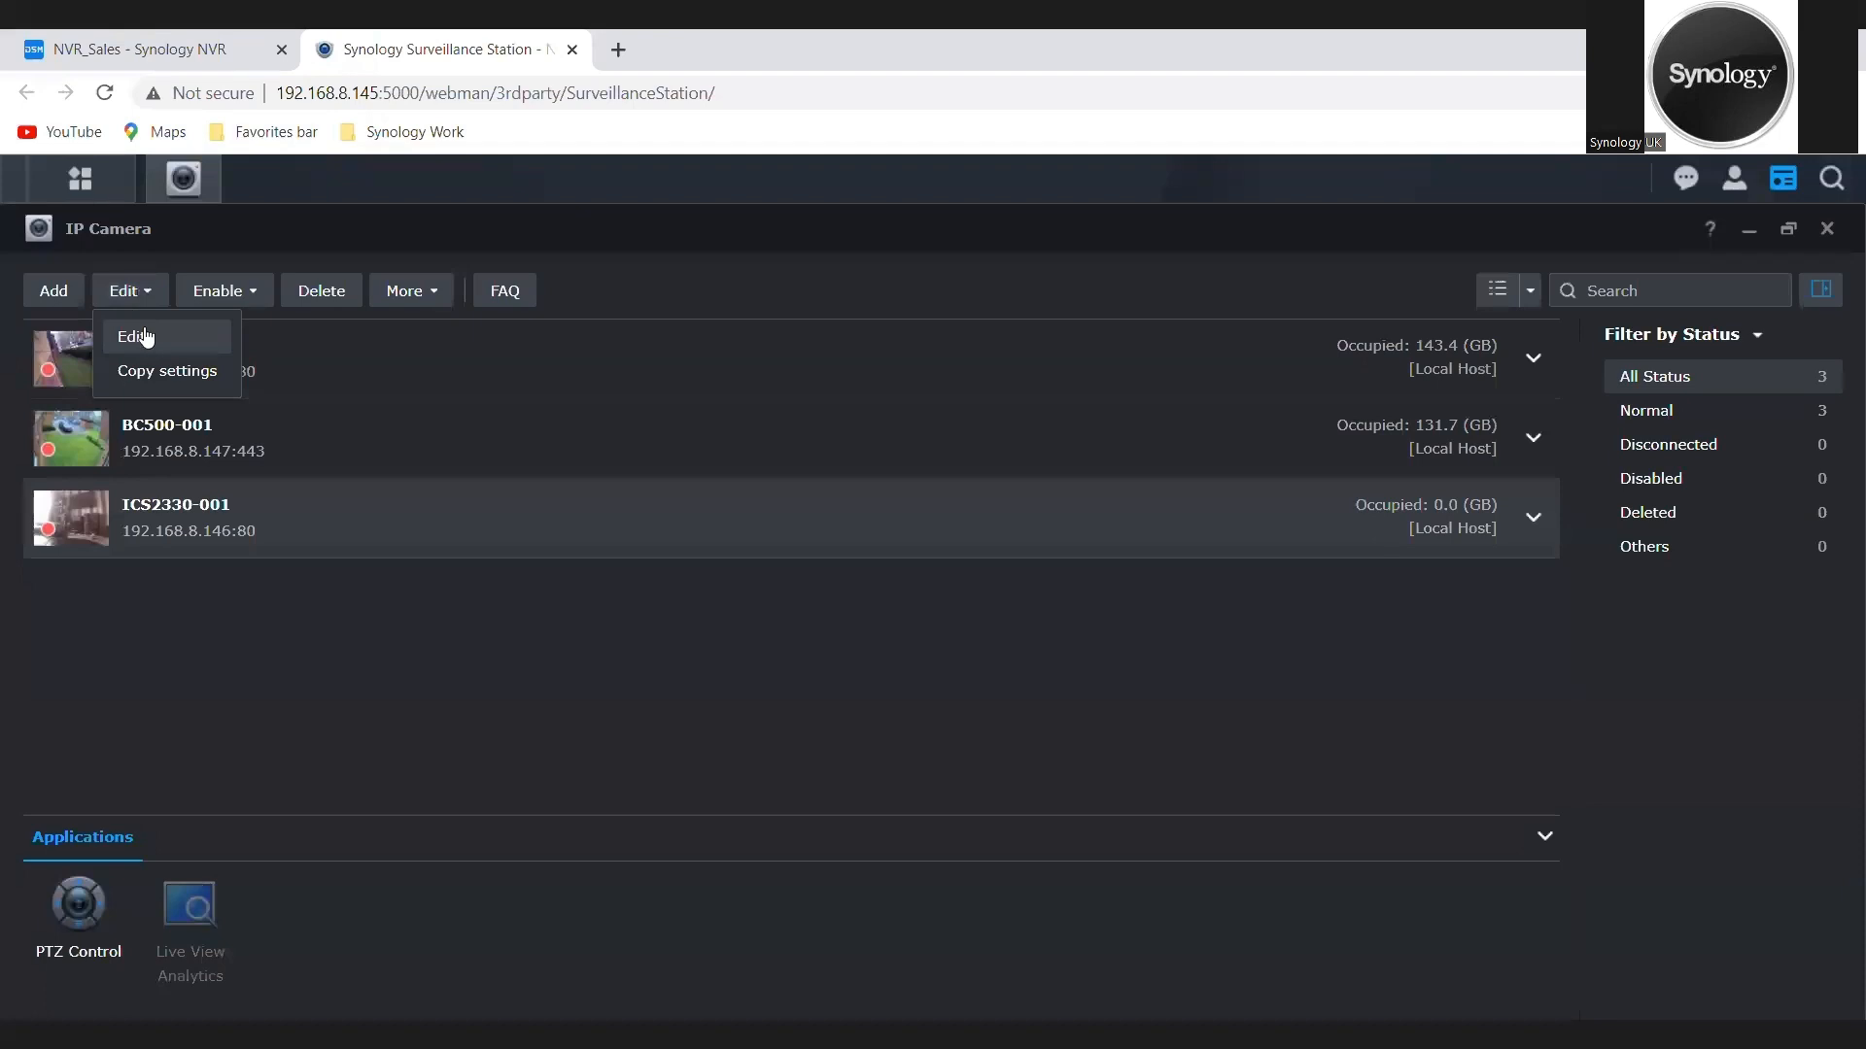
pyautogui.click(145, 337)
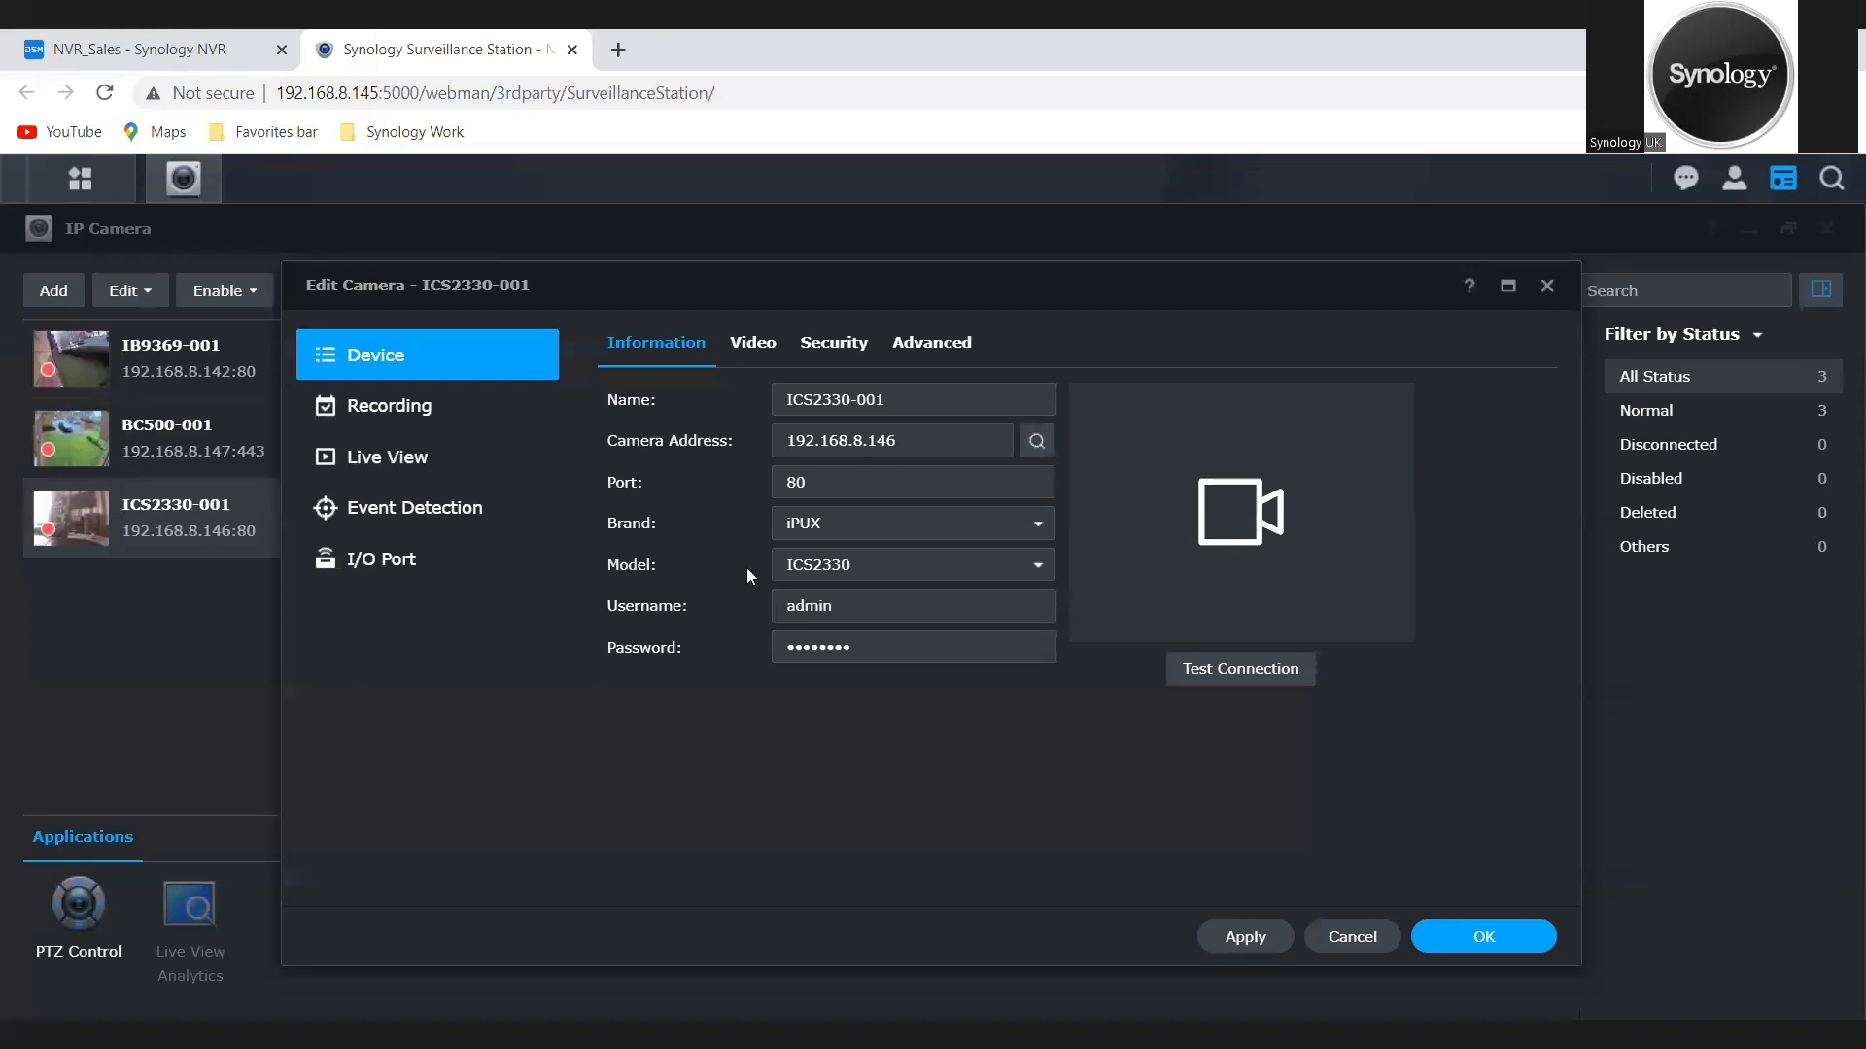
pyautogui.click(748, 345)
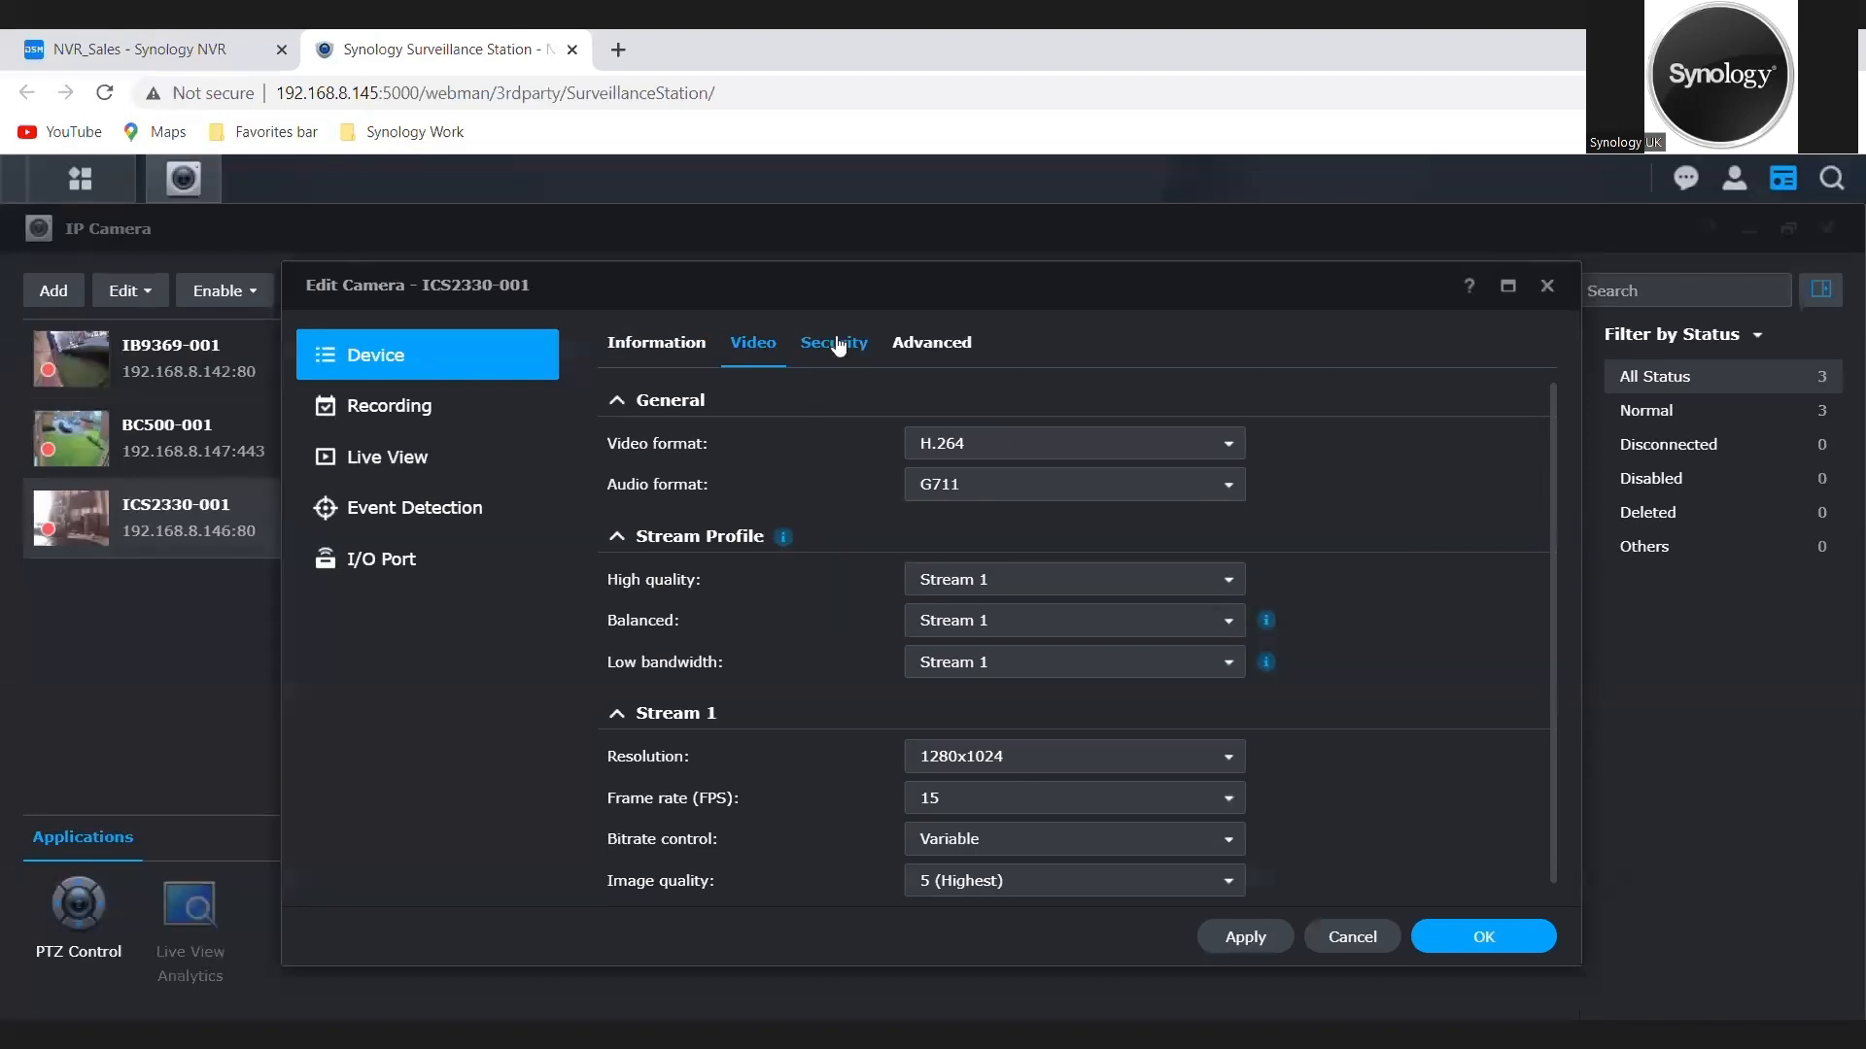
pyautogui.click(431, 413)
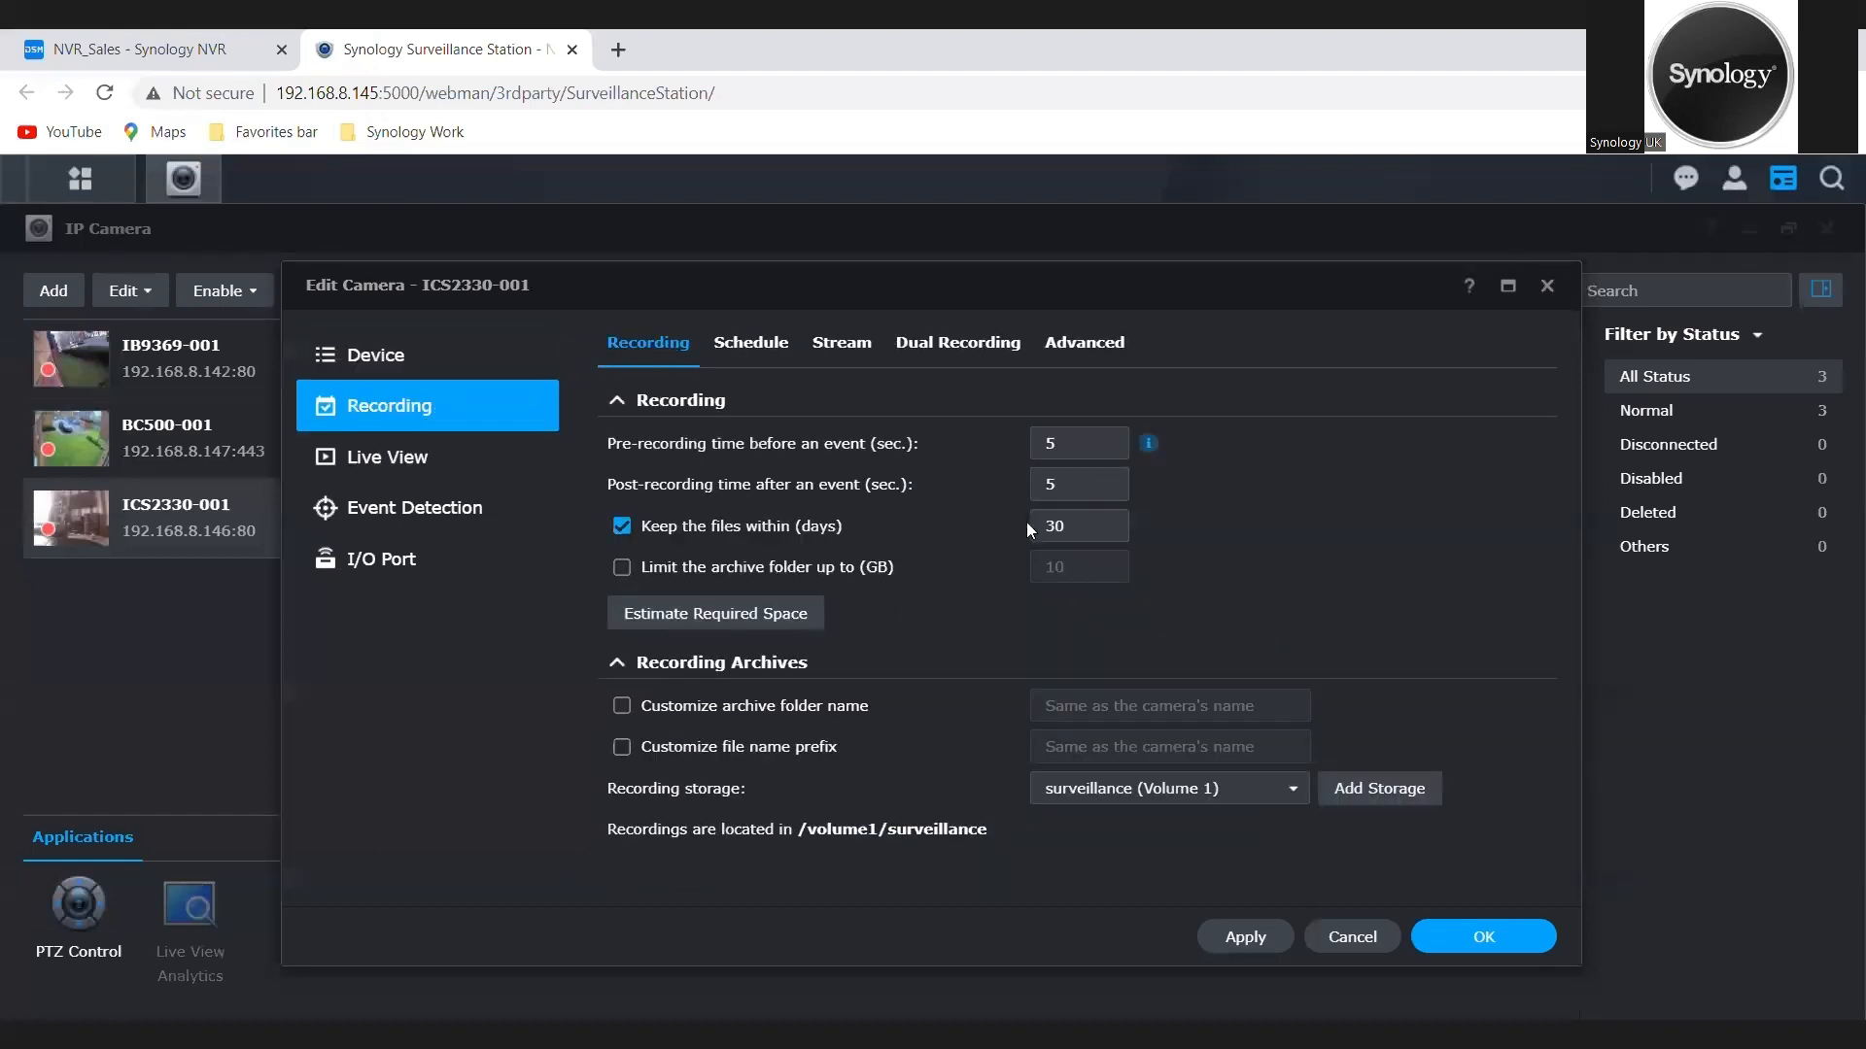
pyautogui.click(1097, 530)
pyautogui.press('BackSpace')
pyautogui.press('BackSpace')
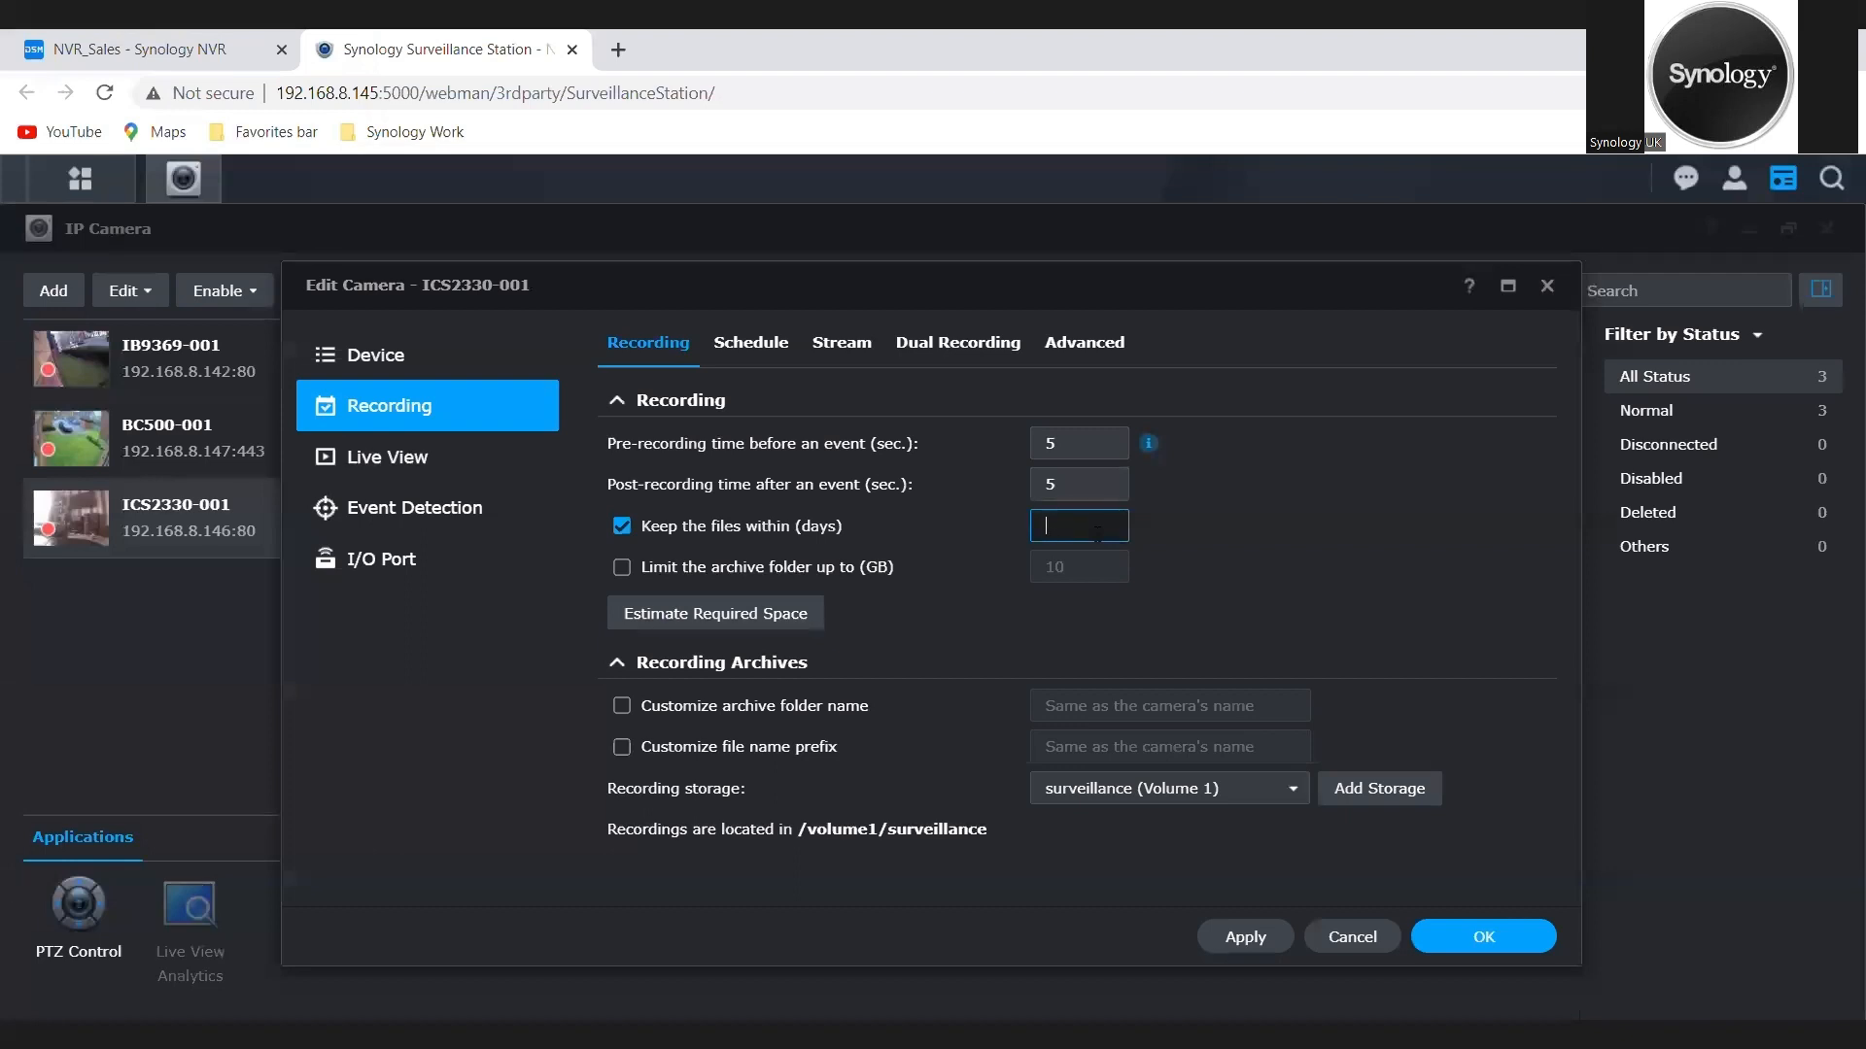
pyautogui.write('3')
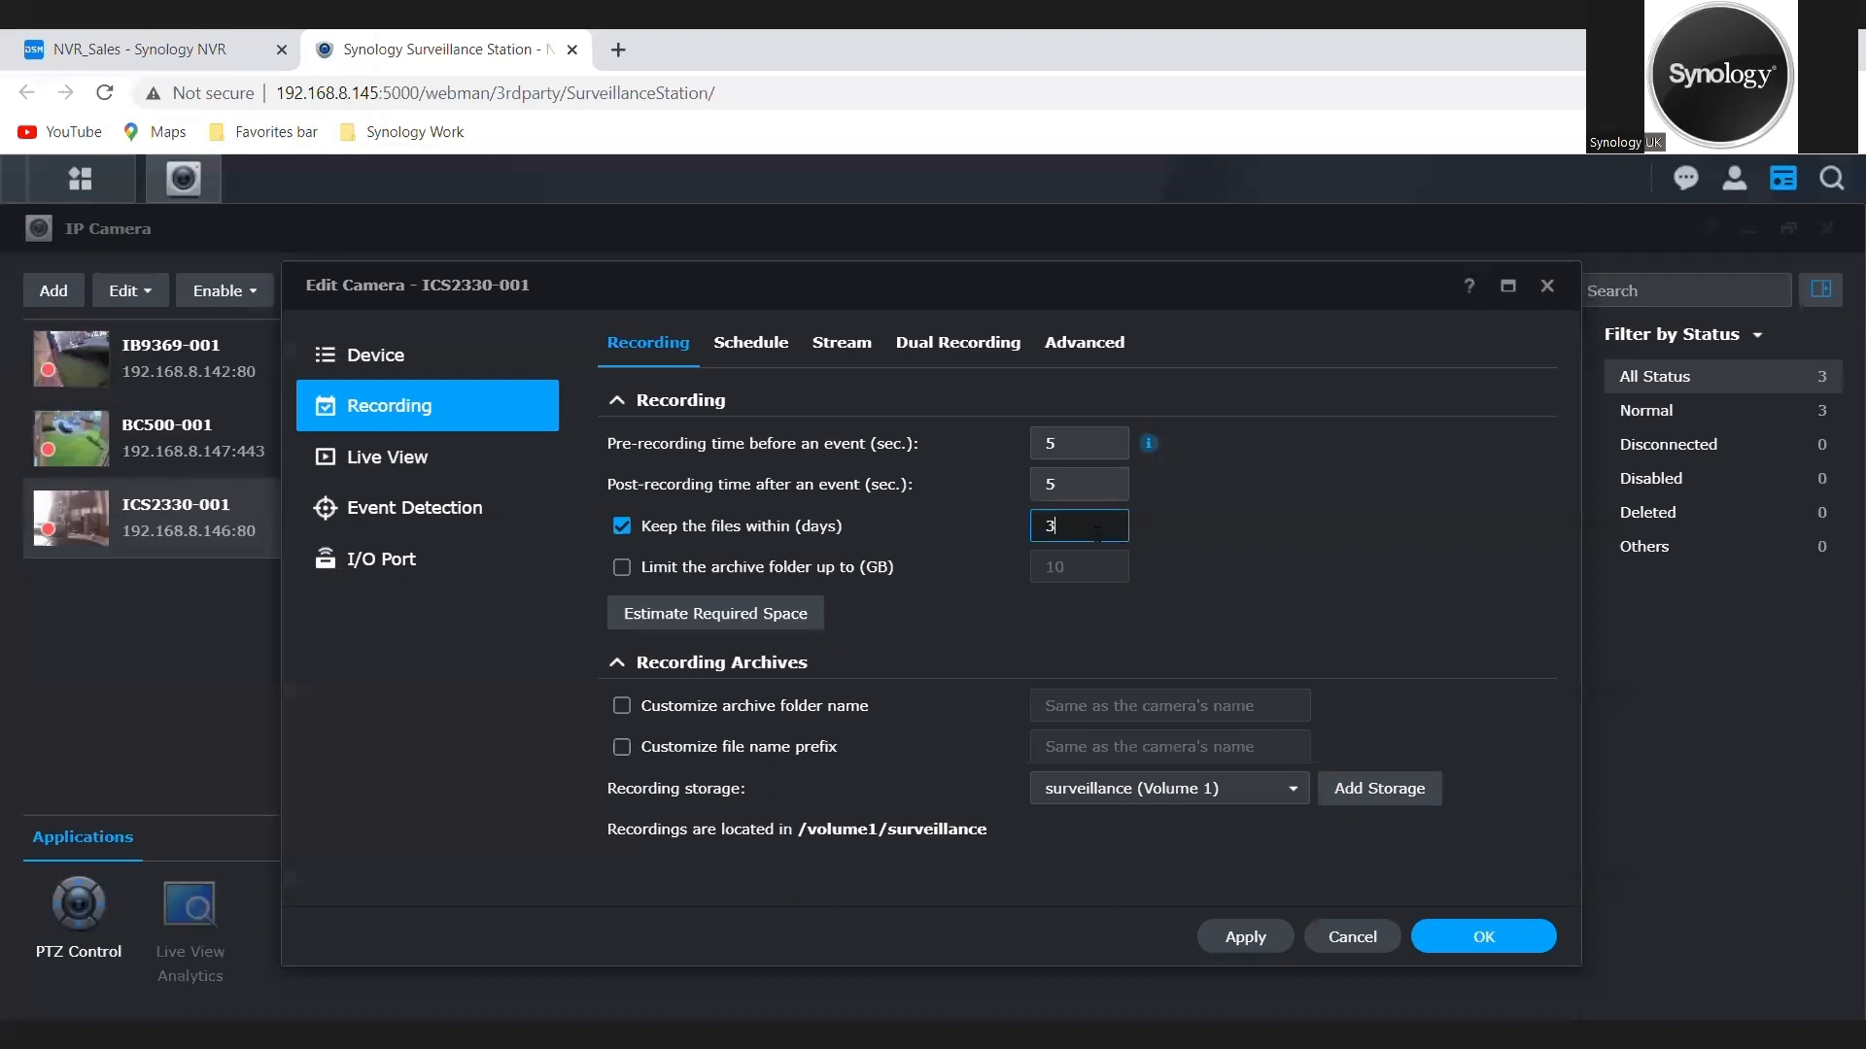
pyautogui.click(1239, 941)
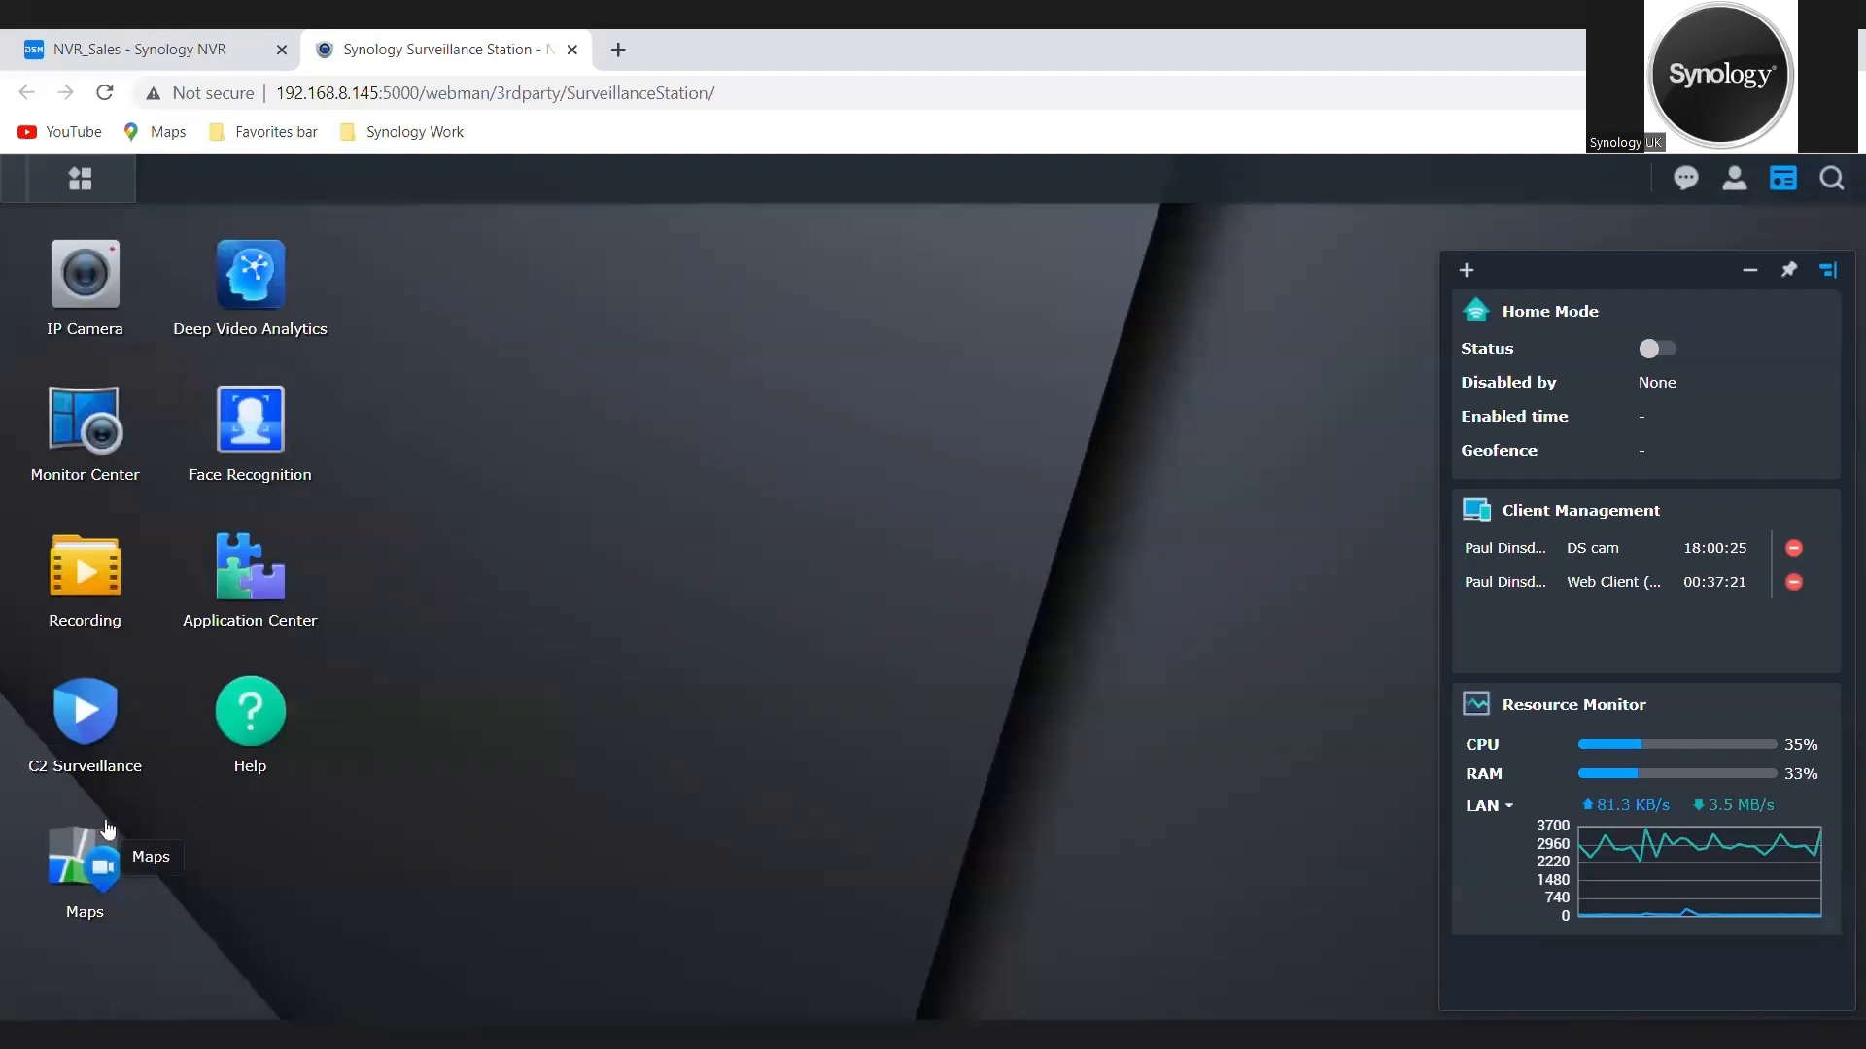
# Step: Create an image map named Home View in Maps using the house floor plan picture
pyautogui.click(80, 873)
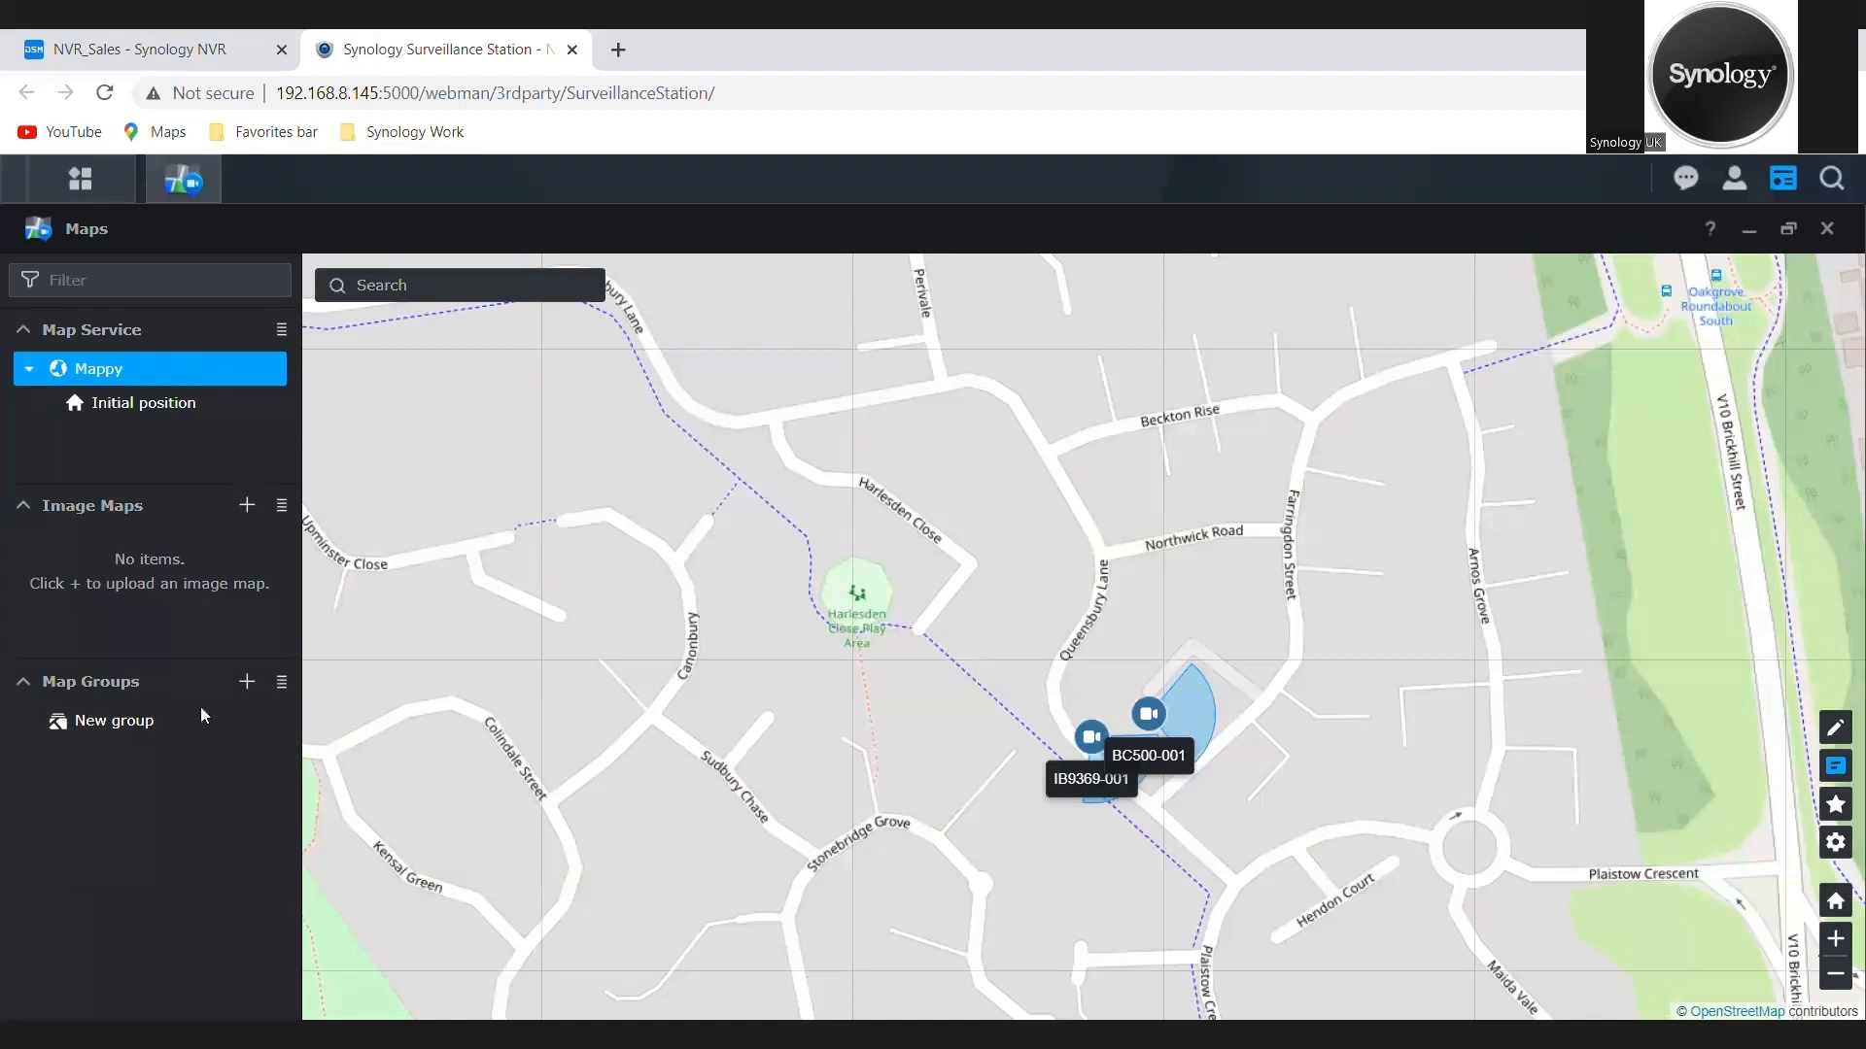
pyautogui.click(249, 506)
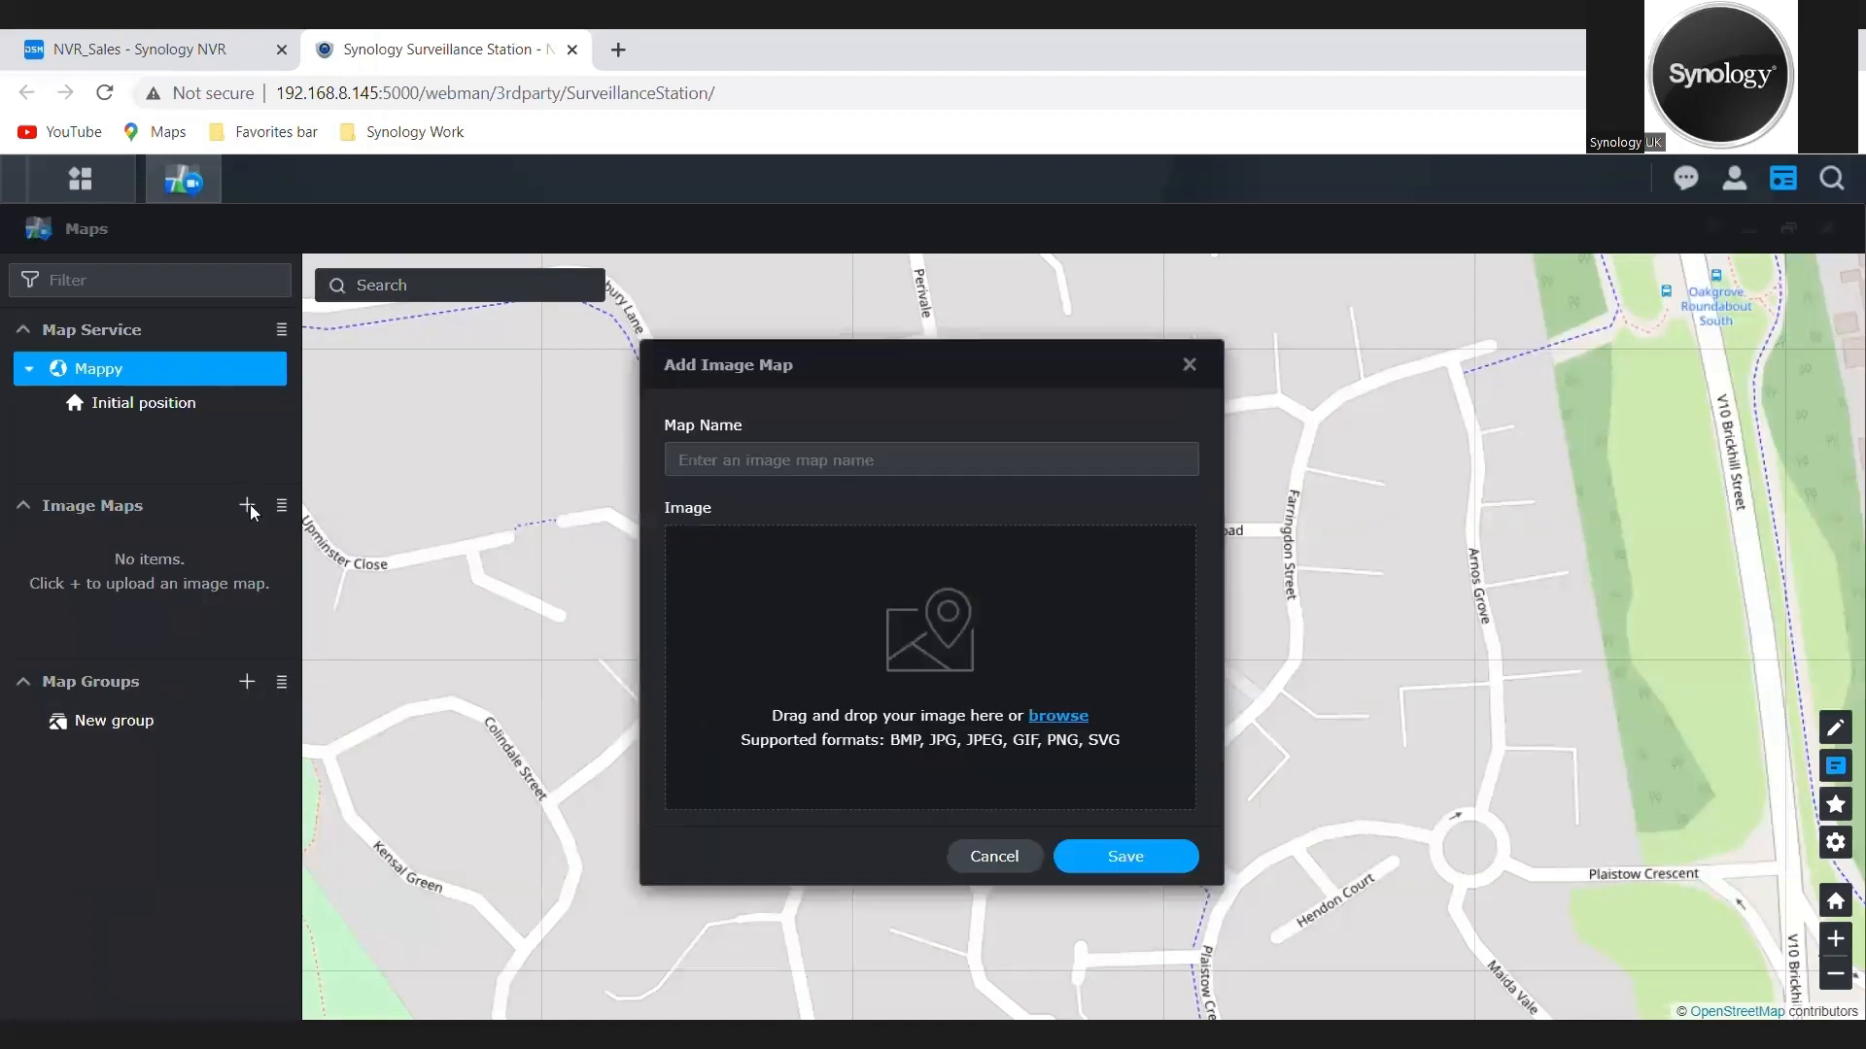
pyautogui.click(801, 471)
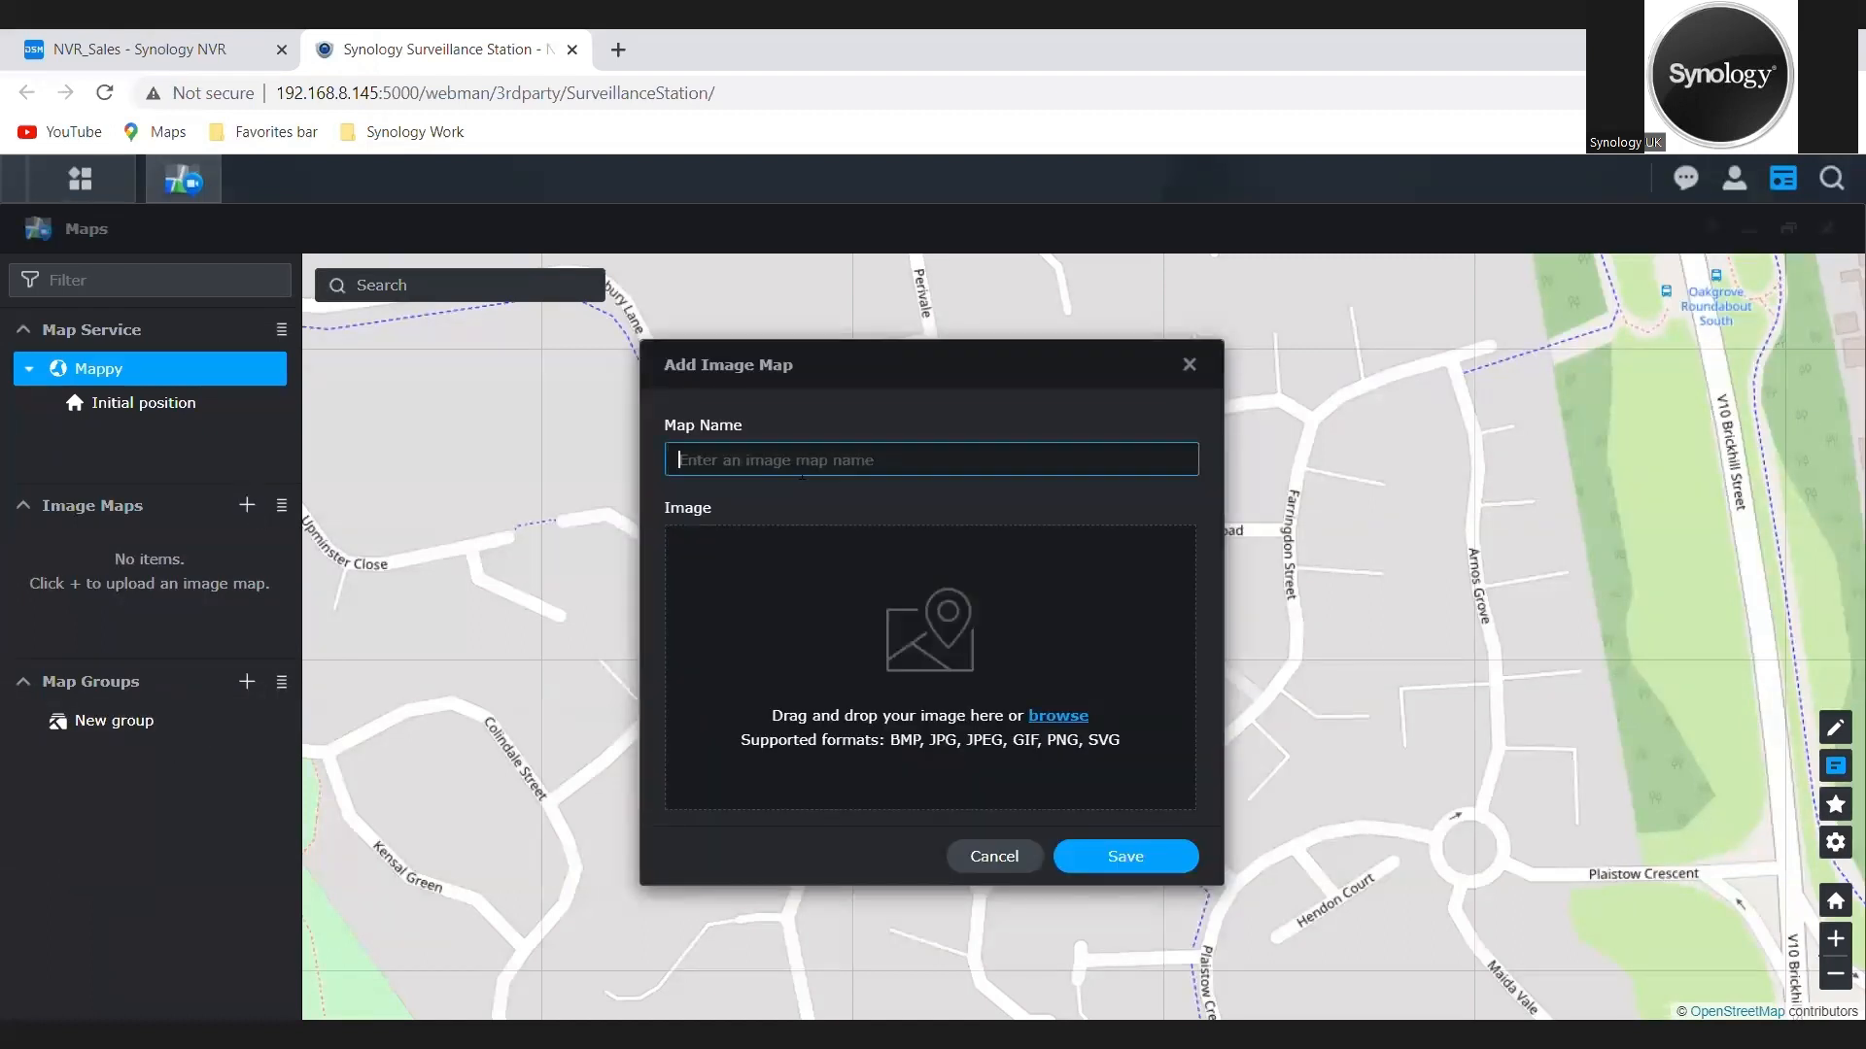
pyautogui.write('Home View')
pyautogui.click(1057, 715)
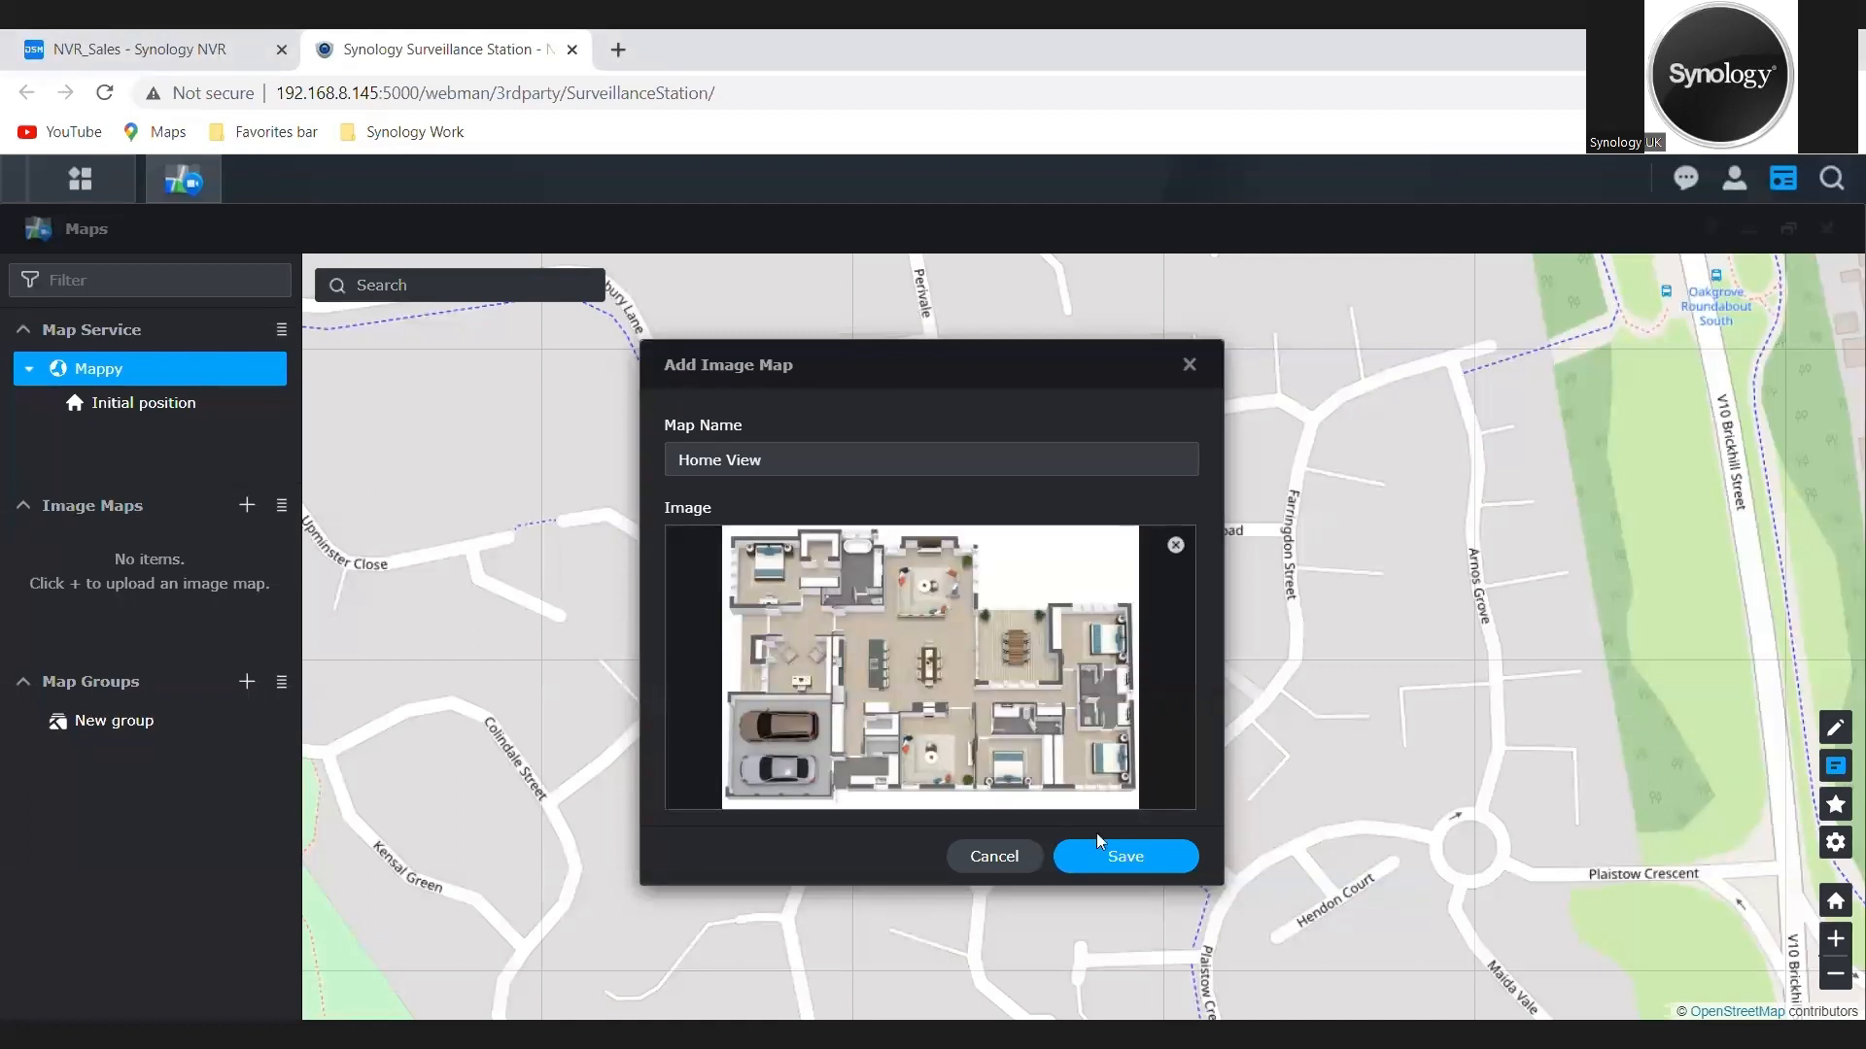
pyautogui.click(1110, 853)
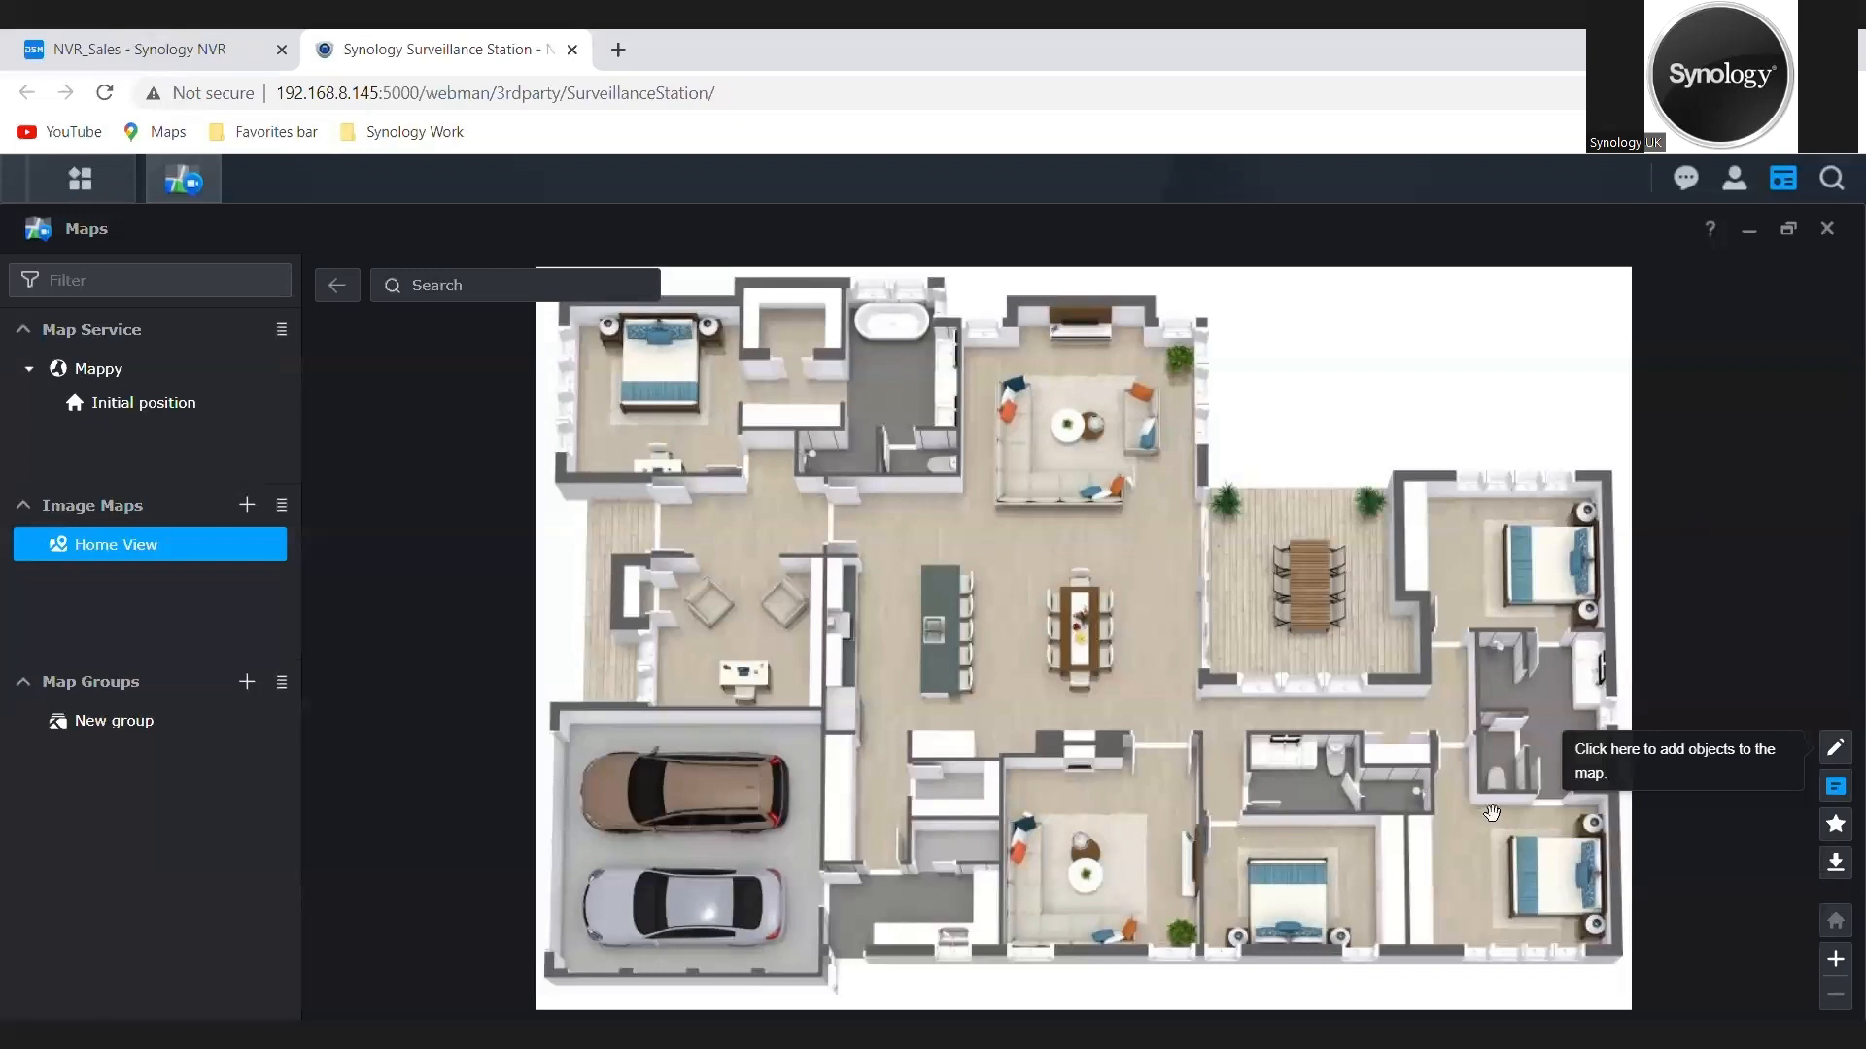
# Step: Place cameras BC500-001, IB9369-001 and ICS2330-001 on the Home View floor plan and show IB9369-001's field-of-view details
pyautogui.click(1833, 750)
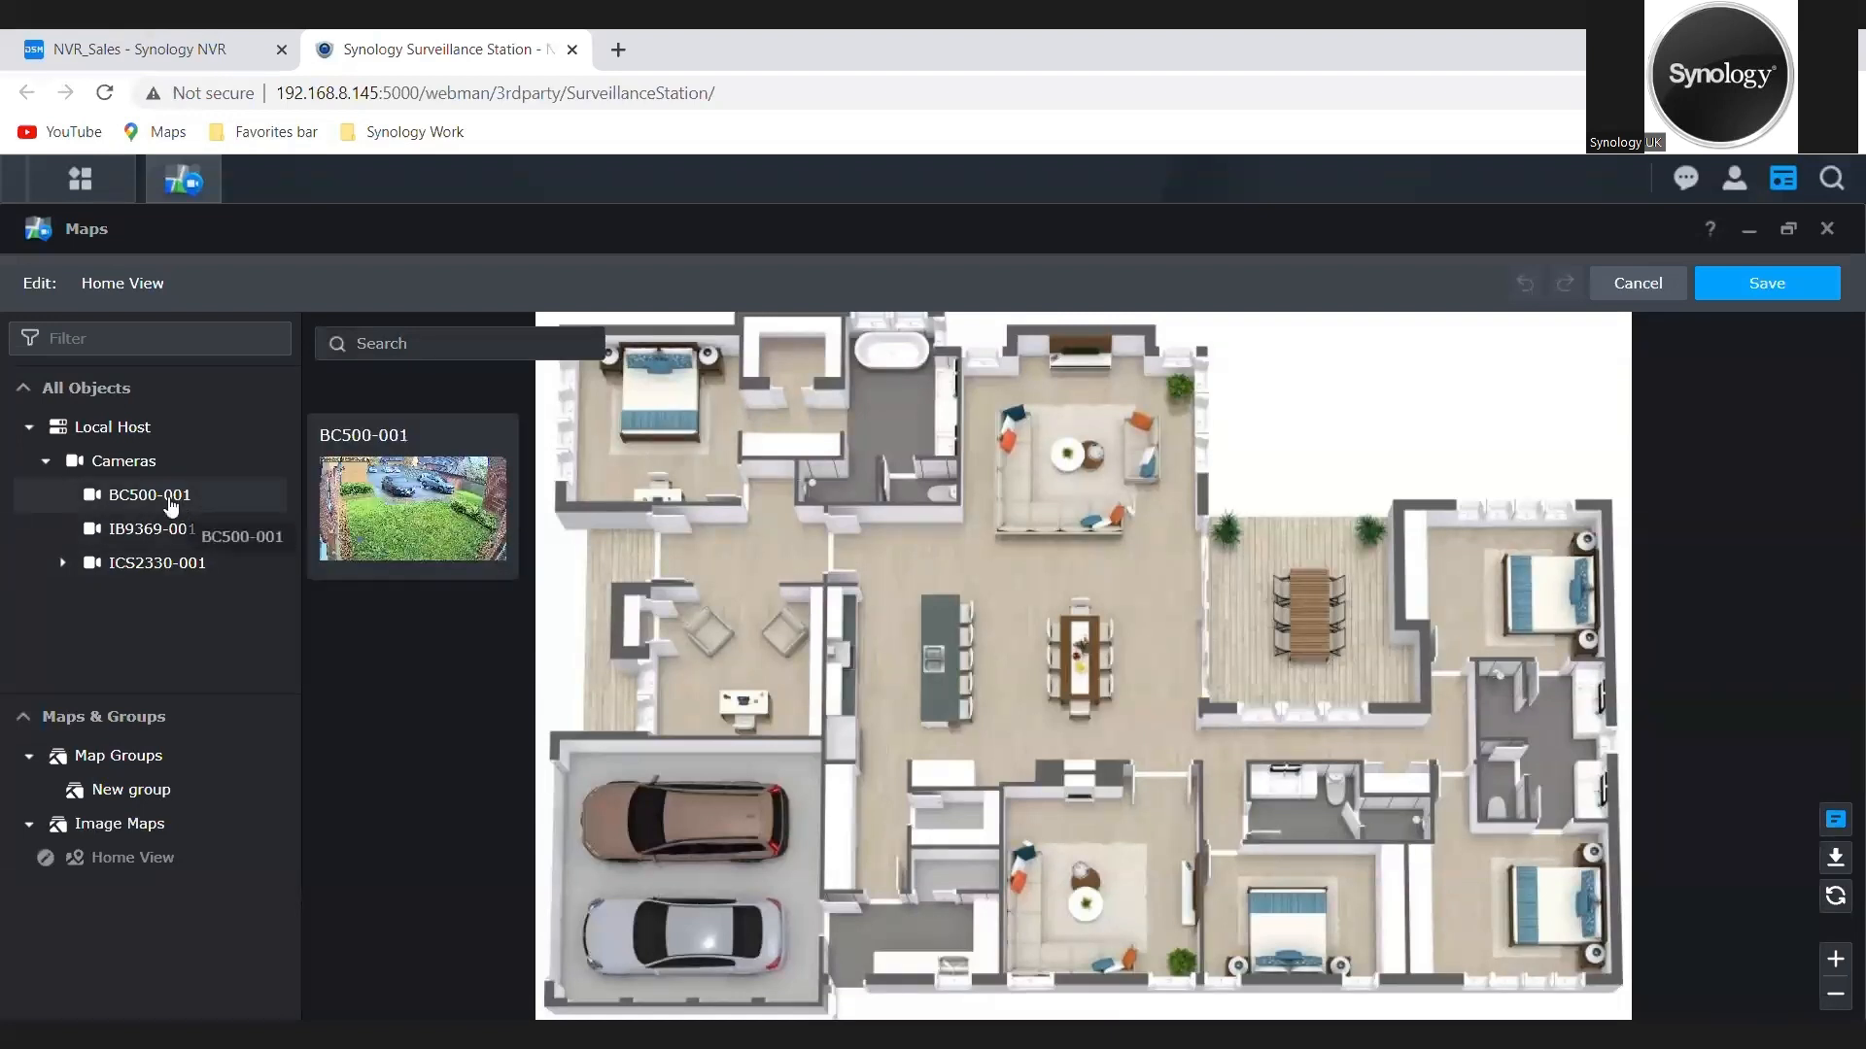
pyautogui.moveTo(183, 502); pyautogui.dragTo(557, 528)
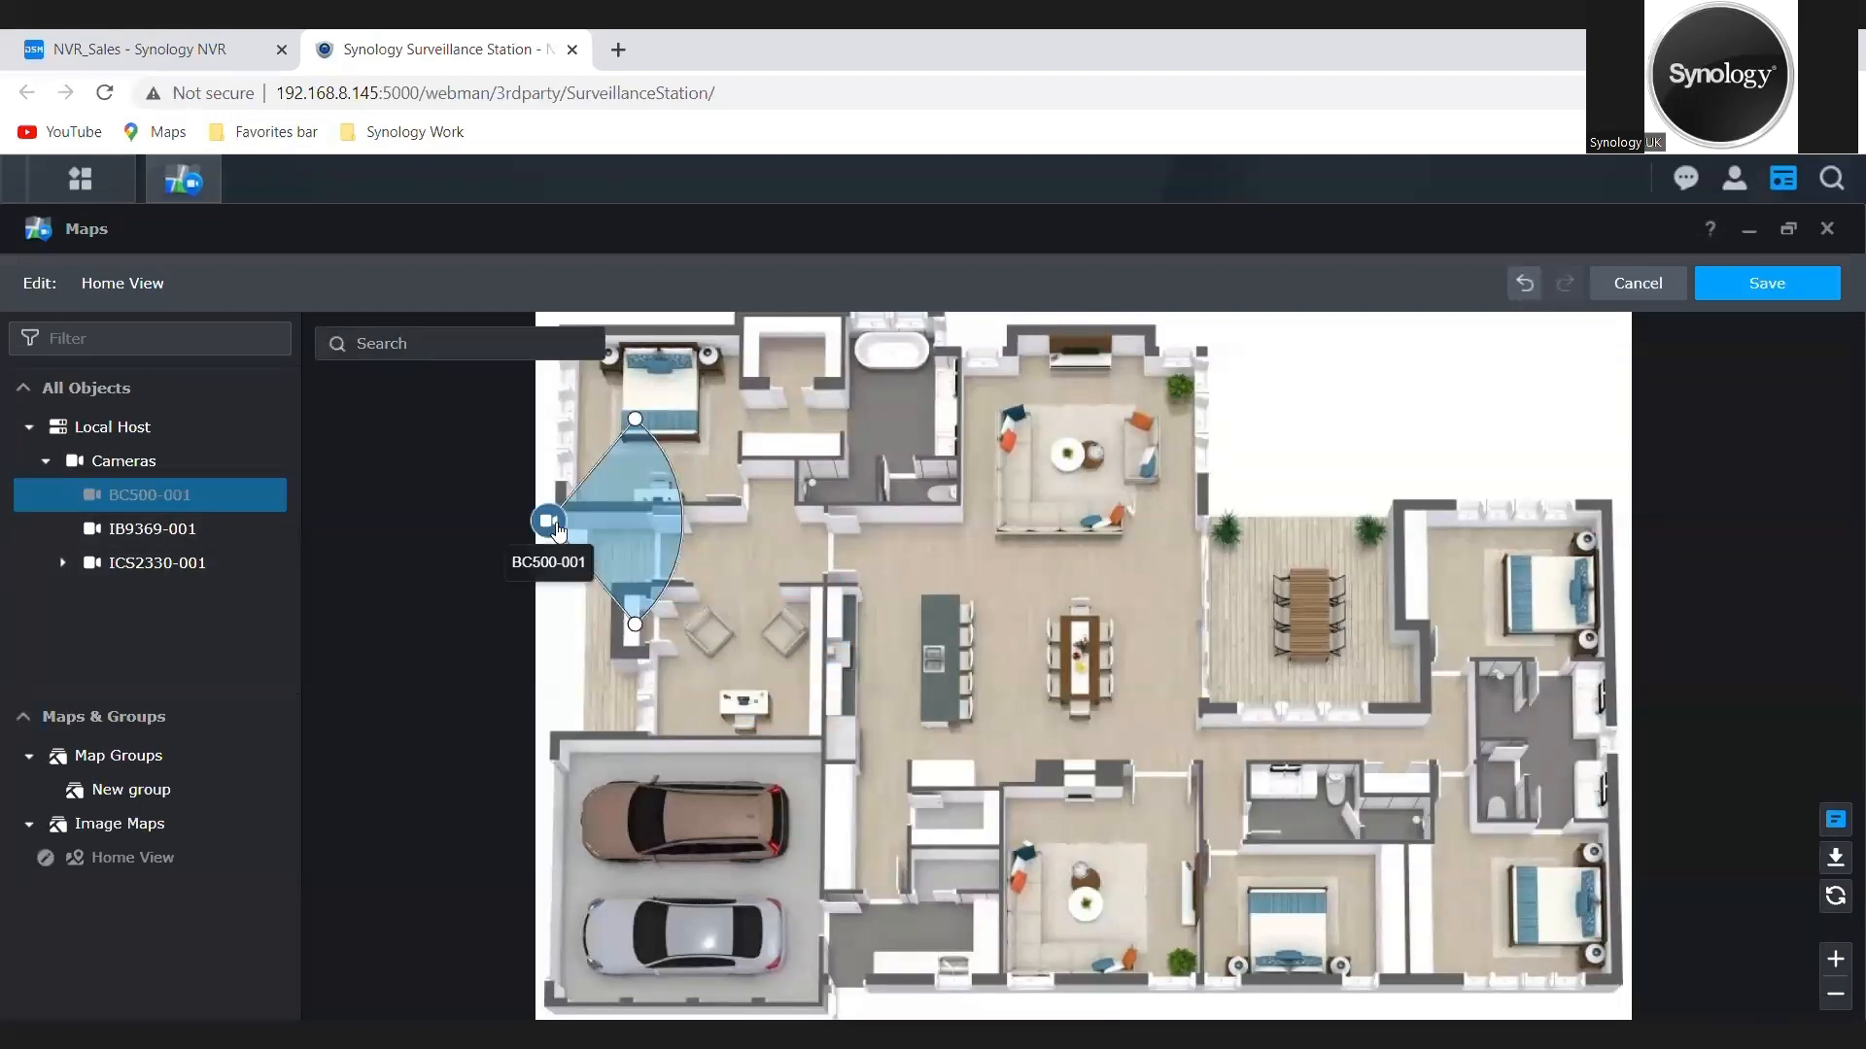
pyautogui.click(550, 524)
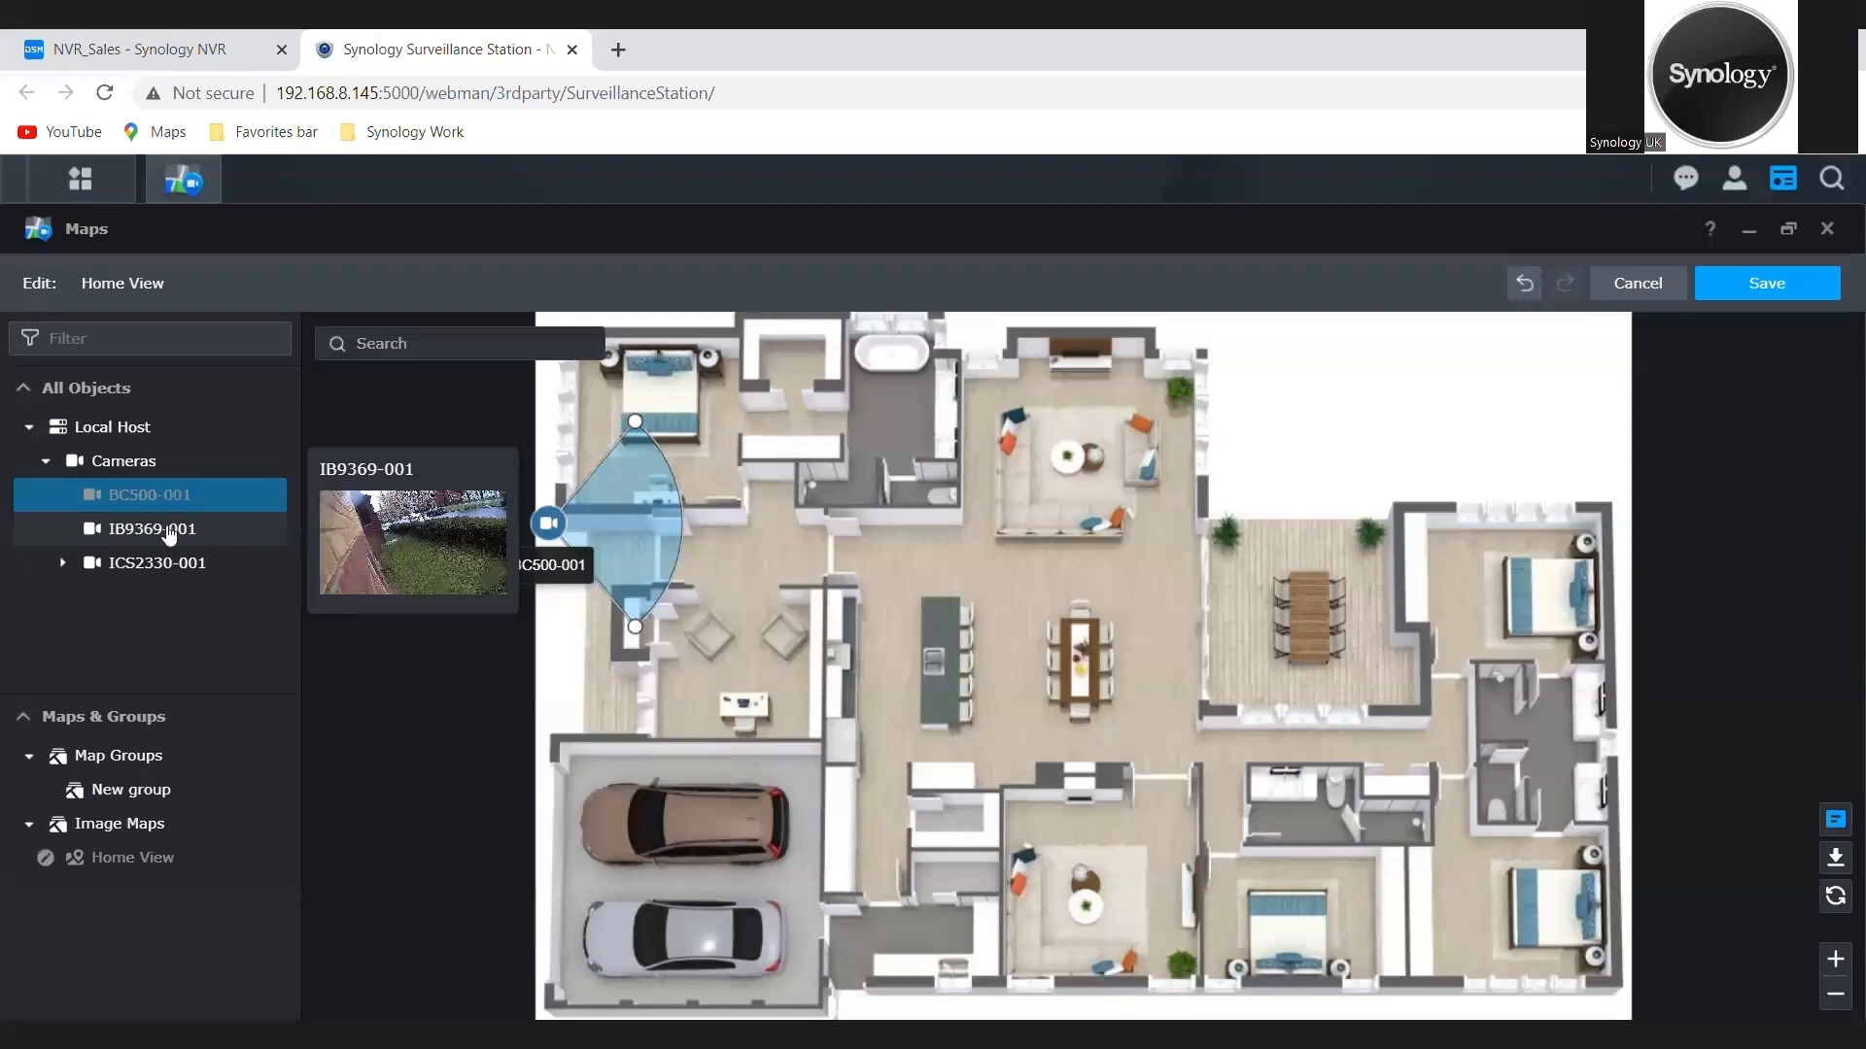
pyautogui.moveTo(173, 533); pyautogui.dragTo(1222, 477)
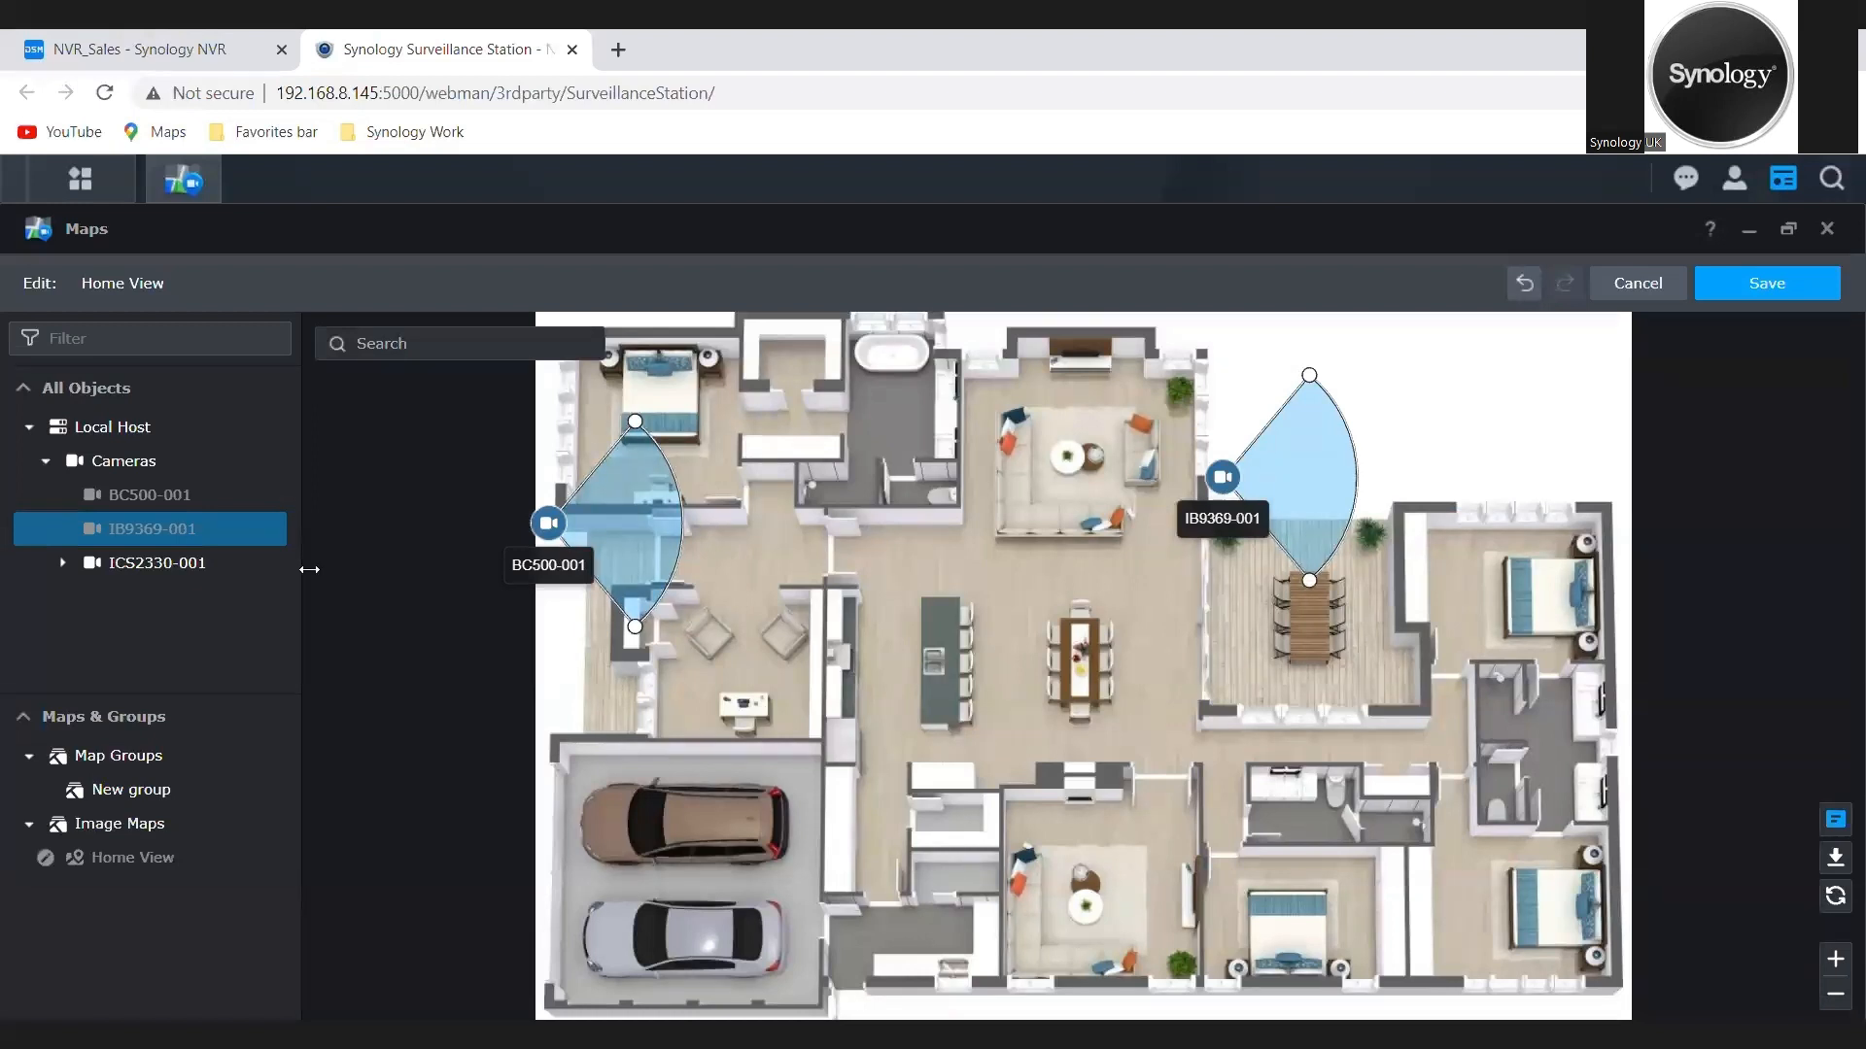
pyautogui.moveTo(175, 564); pyautogui.dragTo(734, 554)
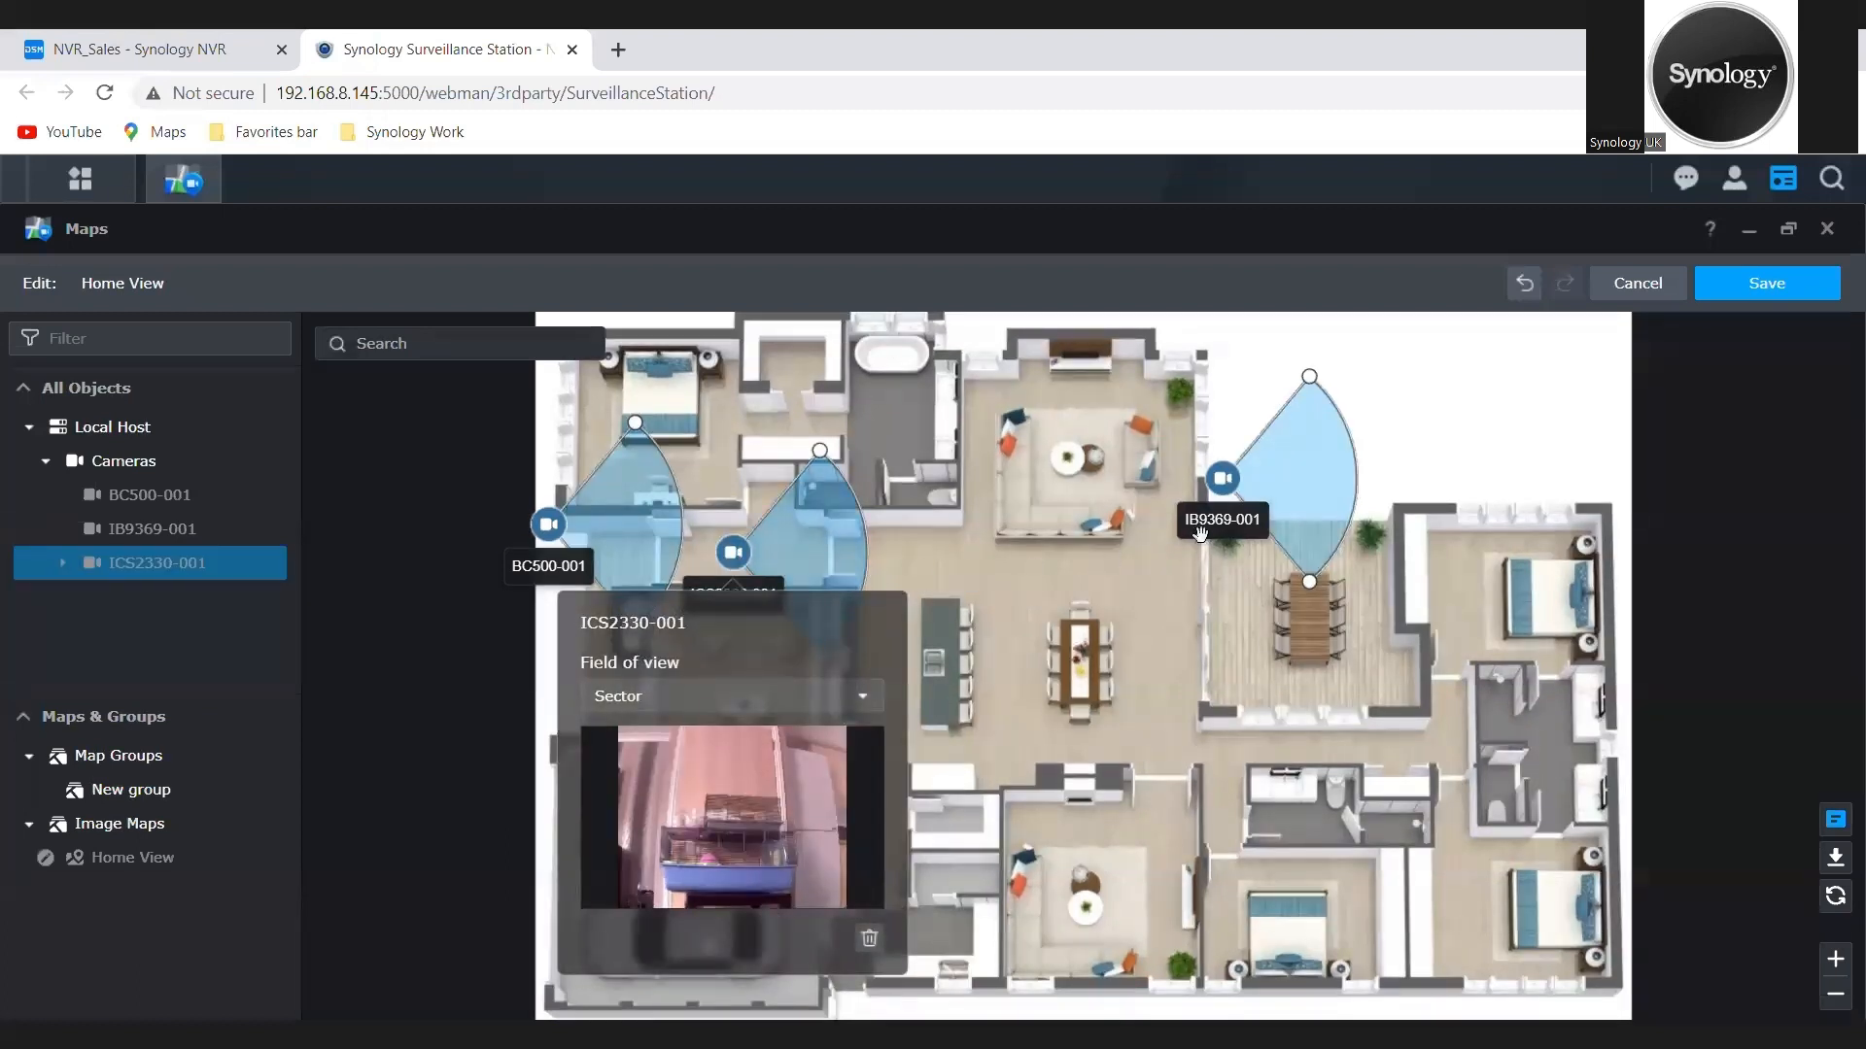
pyautogui.click(1238, 500)
pyautogui.click(1239, 502)
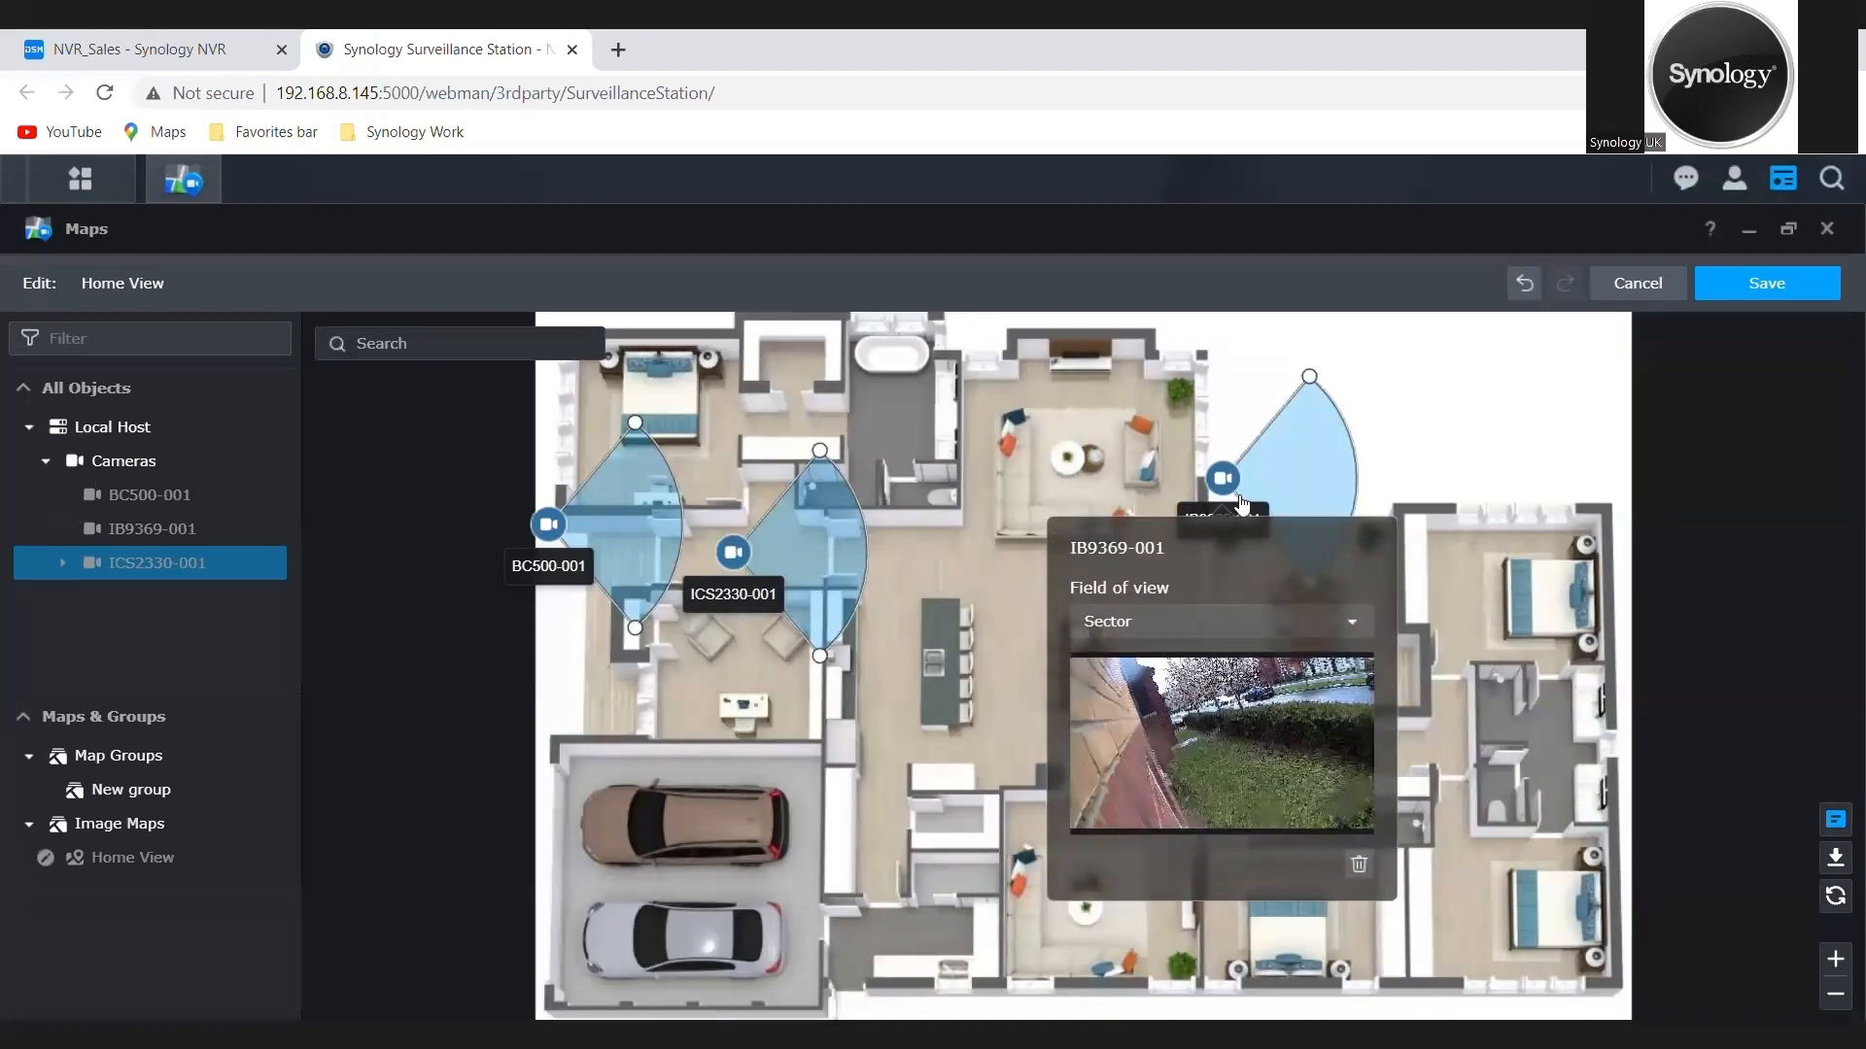
# Step: Check BC500-001's field-of-view options on the Home View map and turn its sector upward toward the upper-left bedroom
pyautogui.click(550, 537)
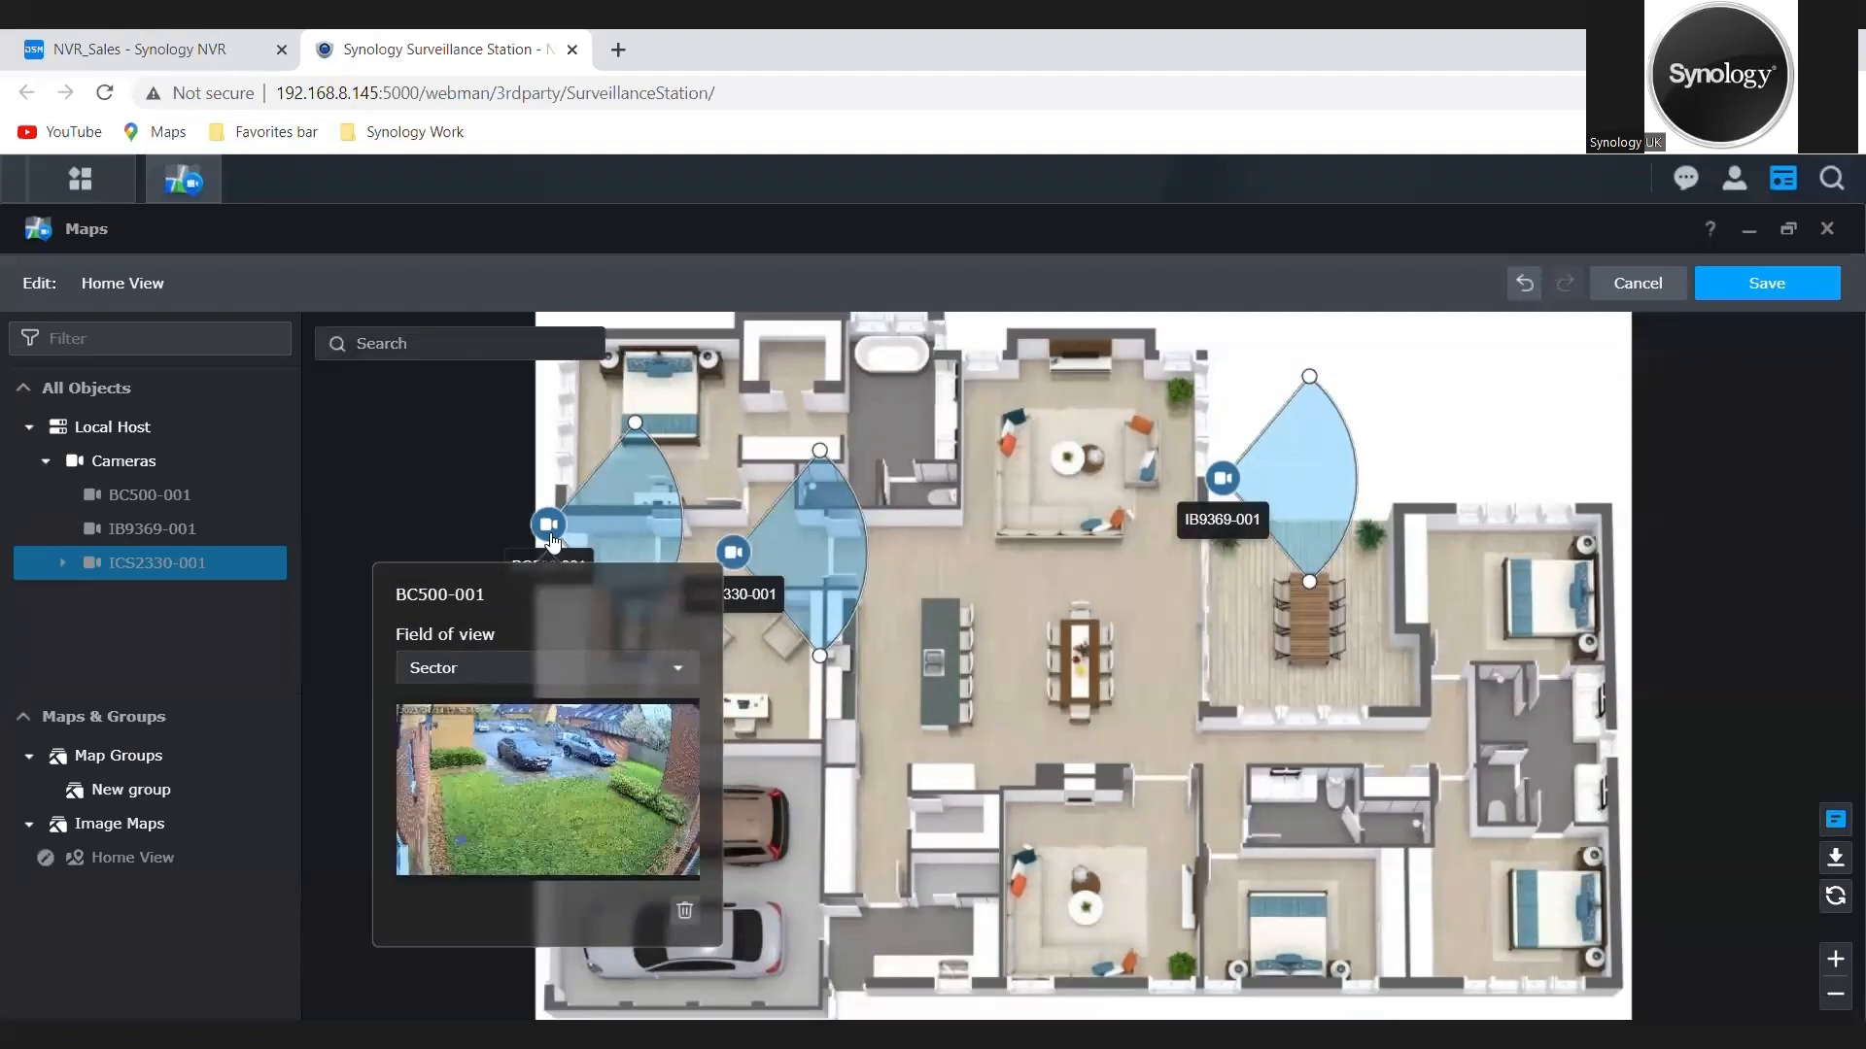
pyautogui.click(679, 670)
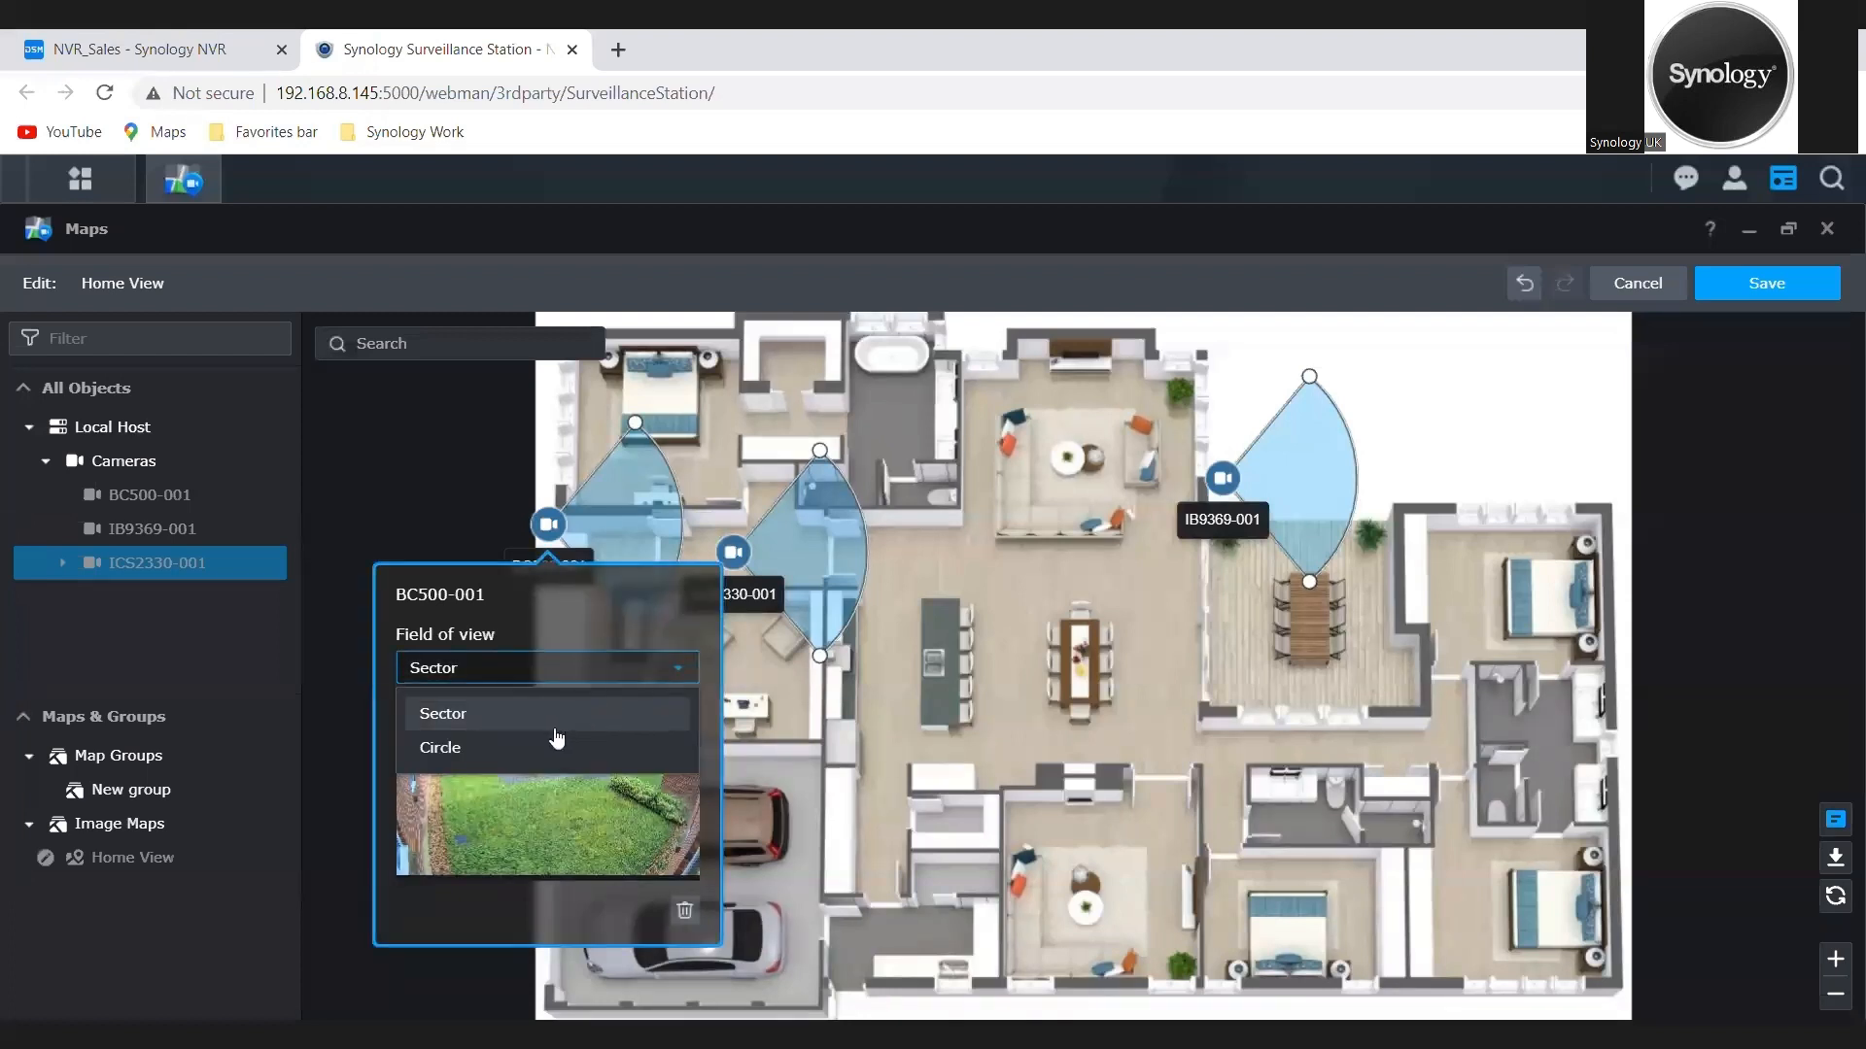
pyautogui.click(431, 487)
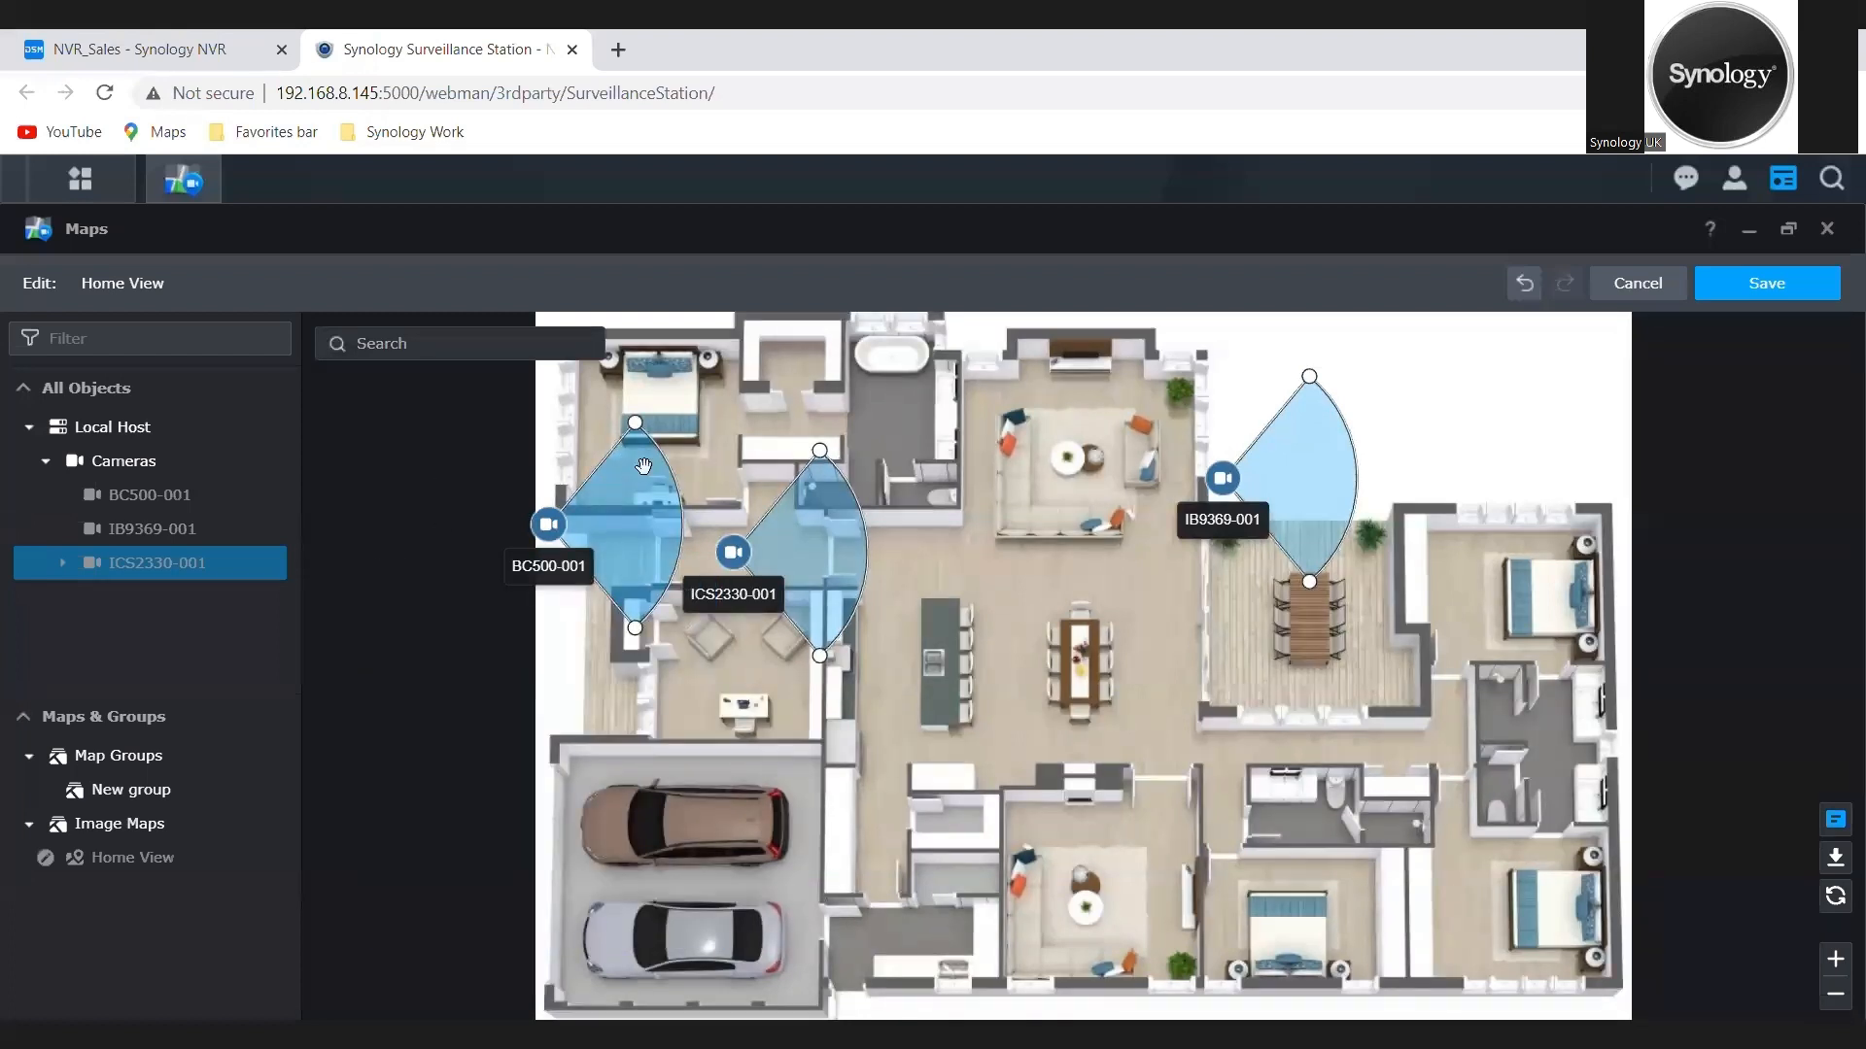
pyautogui.moveTo(622, 457); pyautogui.dragTo(485, 418)
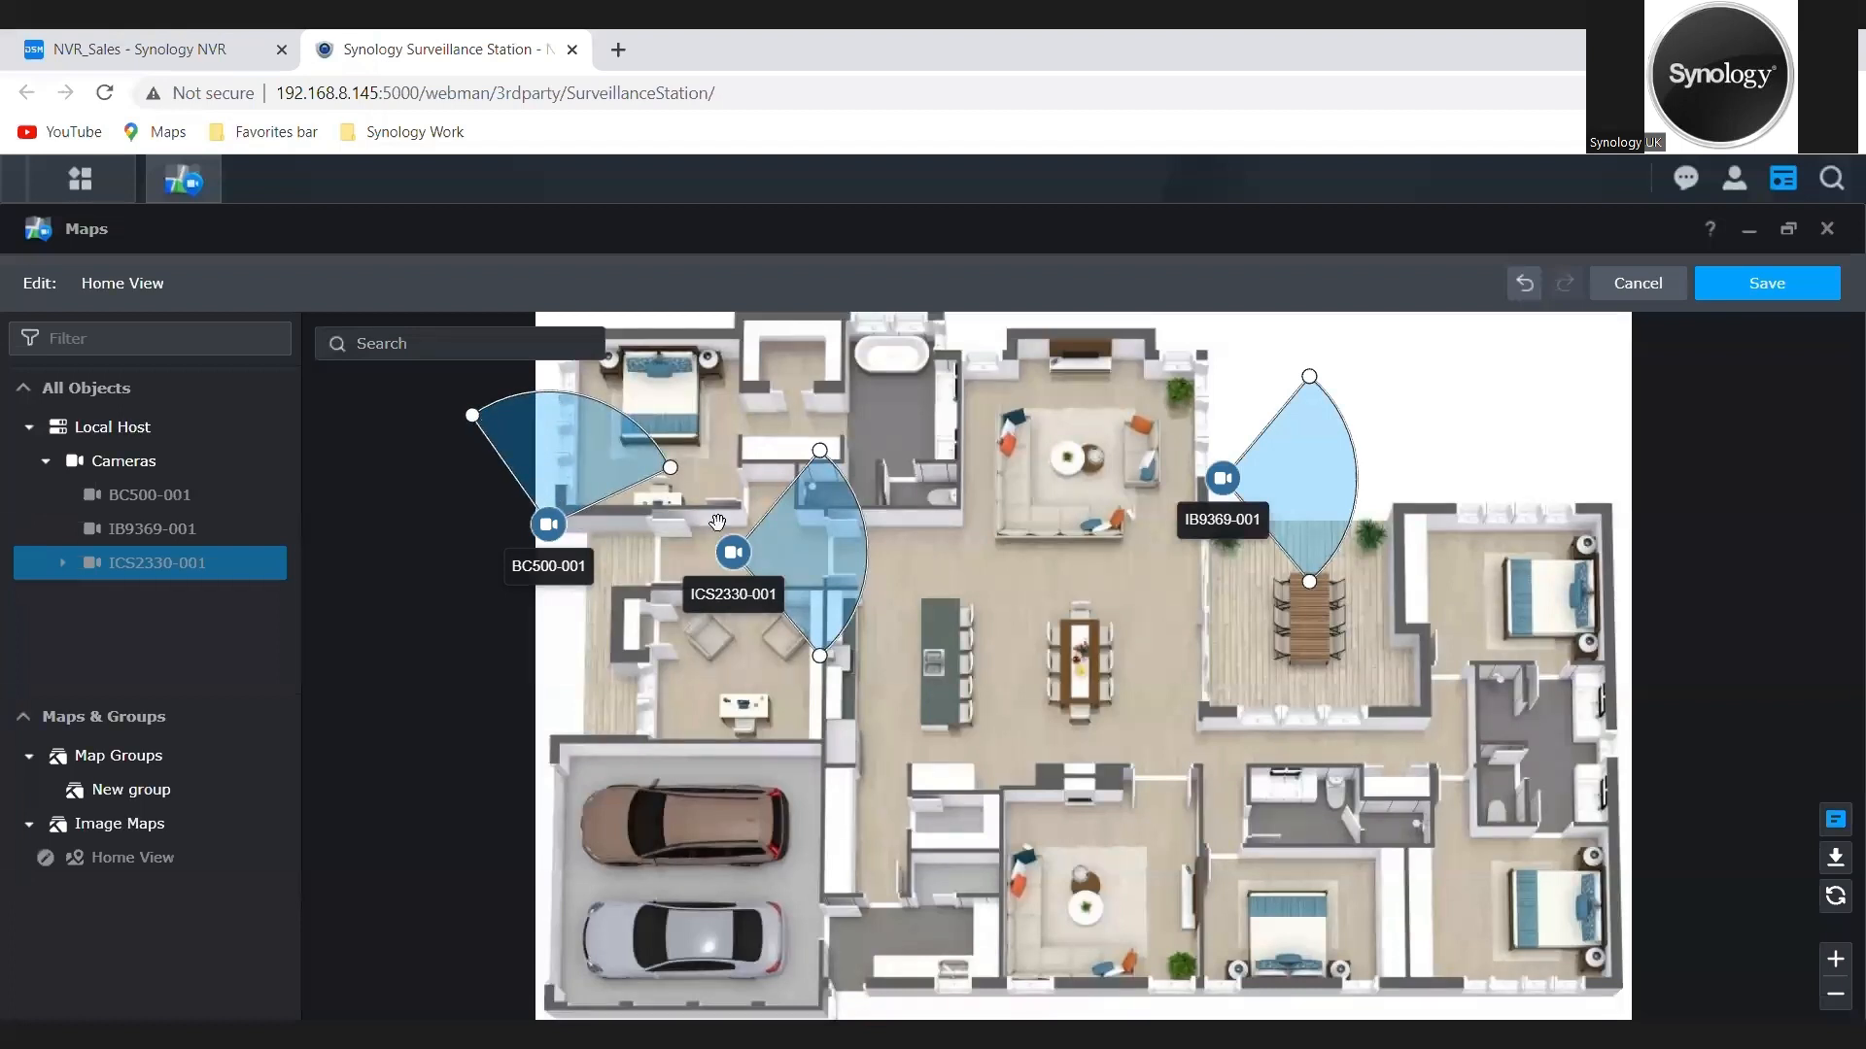
# Step: Widen ICS2330-001's field-of-view sector to about a half circle and change its field of view to Circle
pyautogui.moveTo(832, 460); pyautogui.dragTo(700, 470)
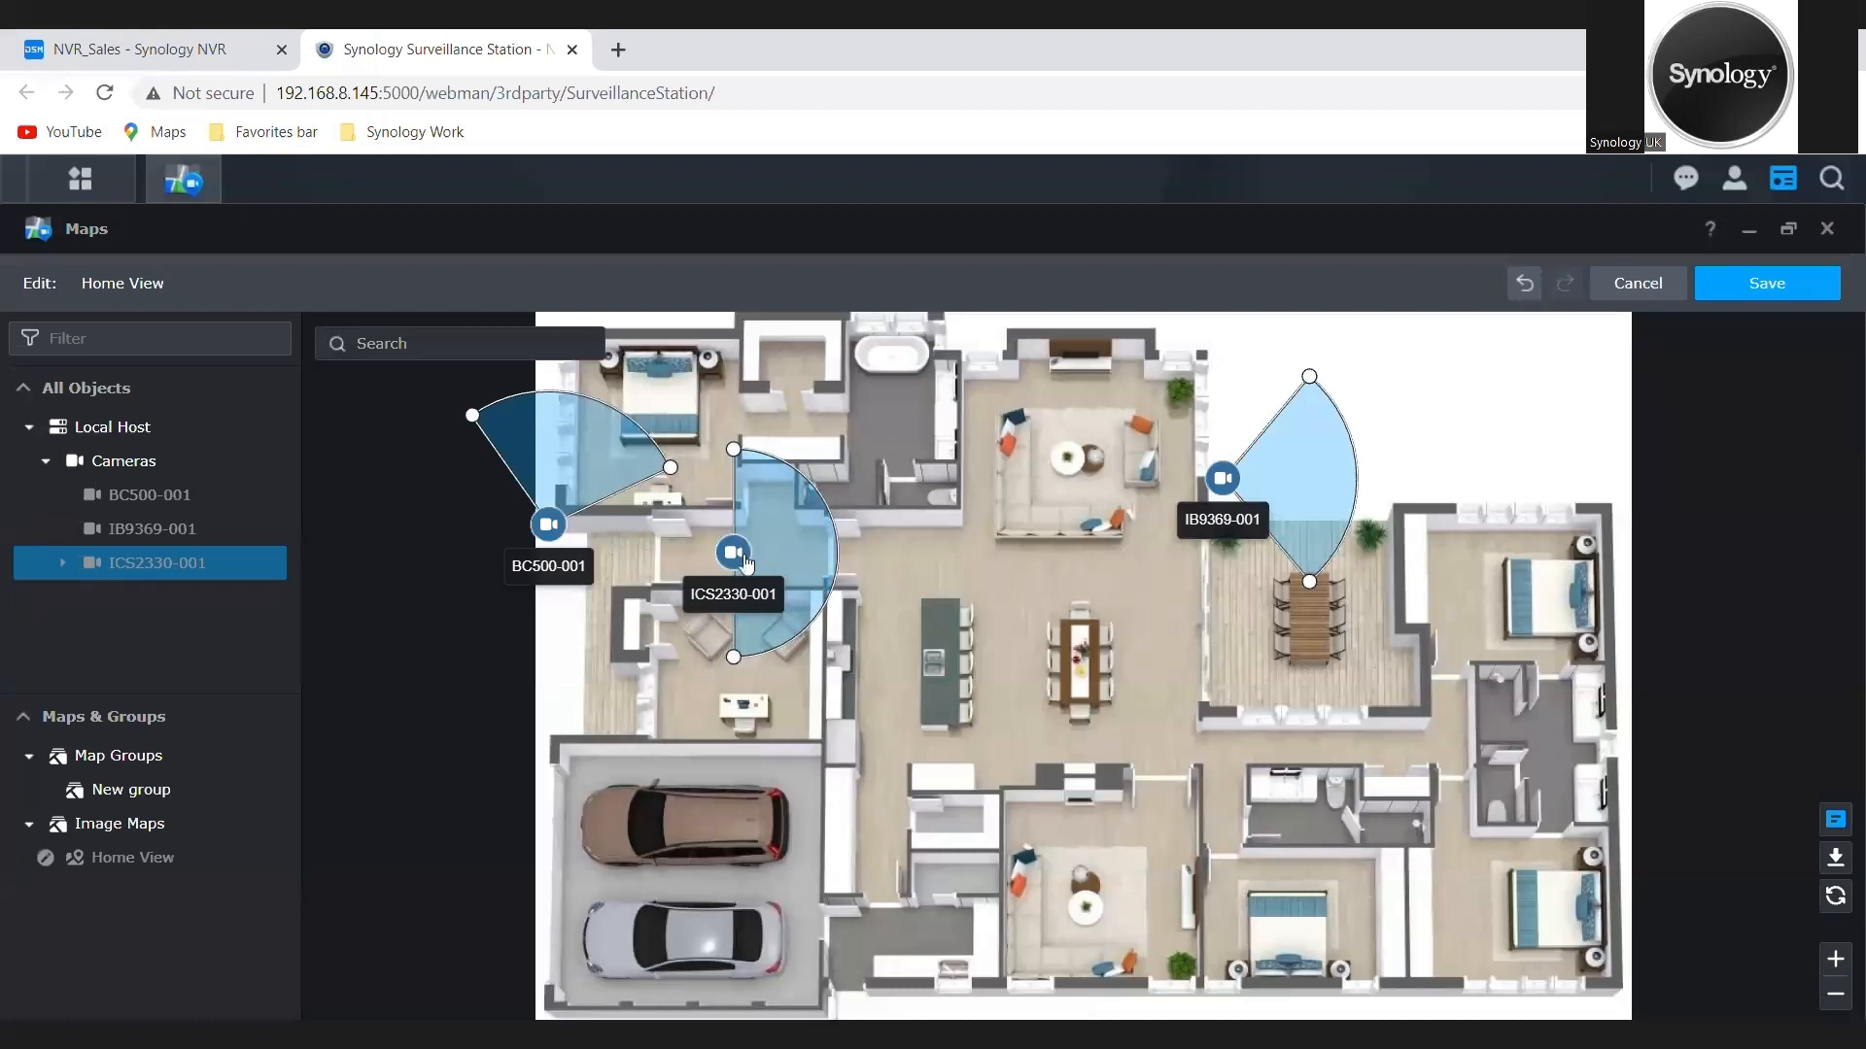
pyautogui.click(737, 589)
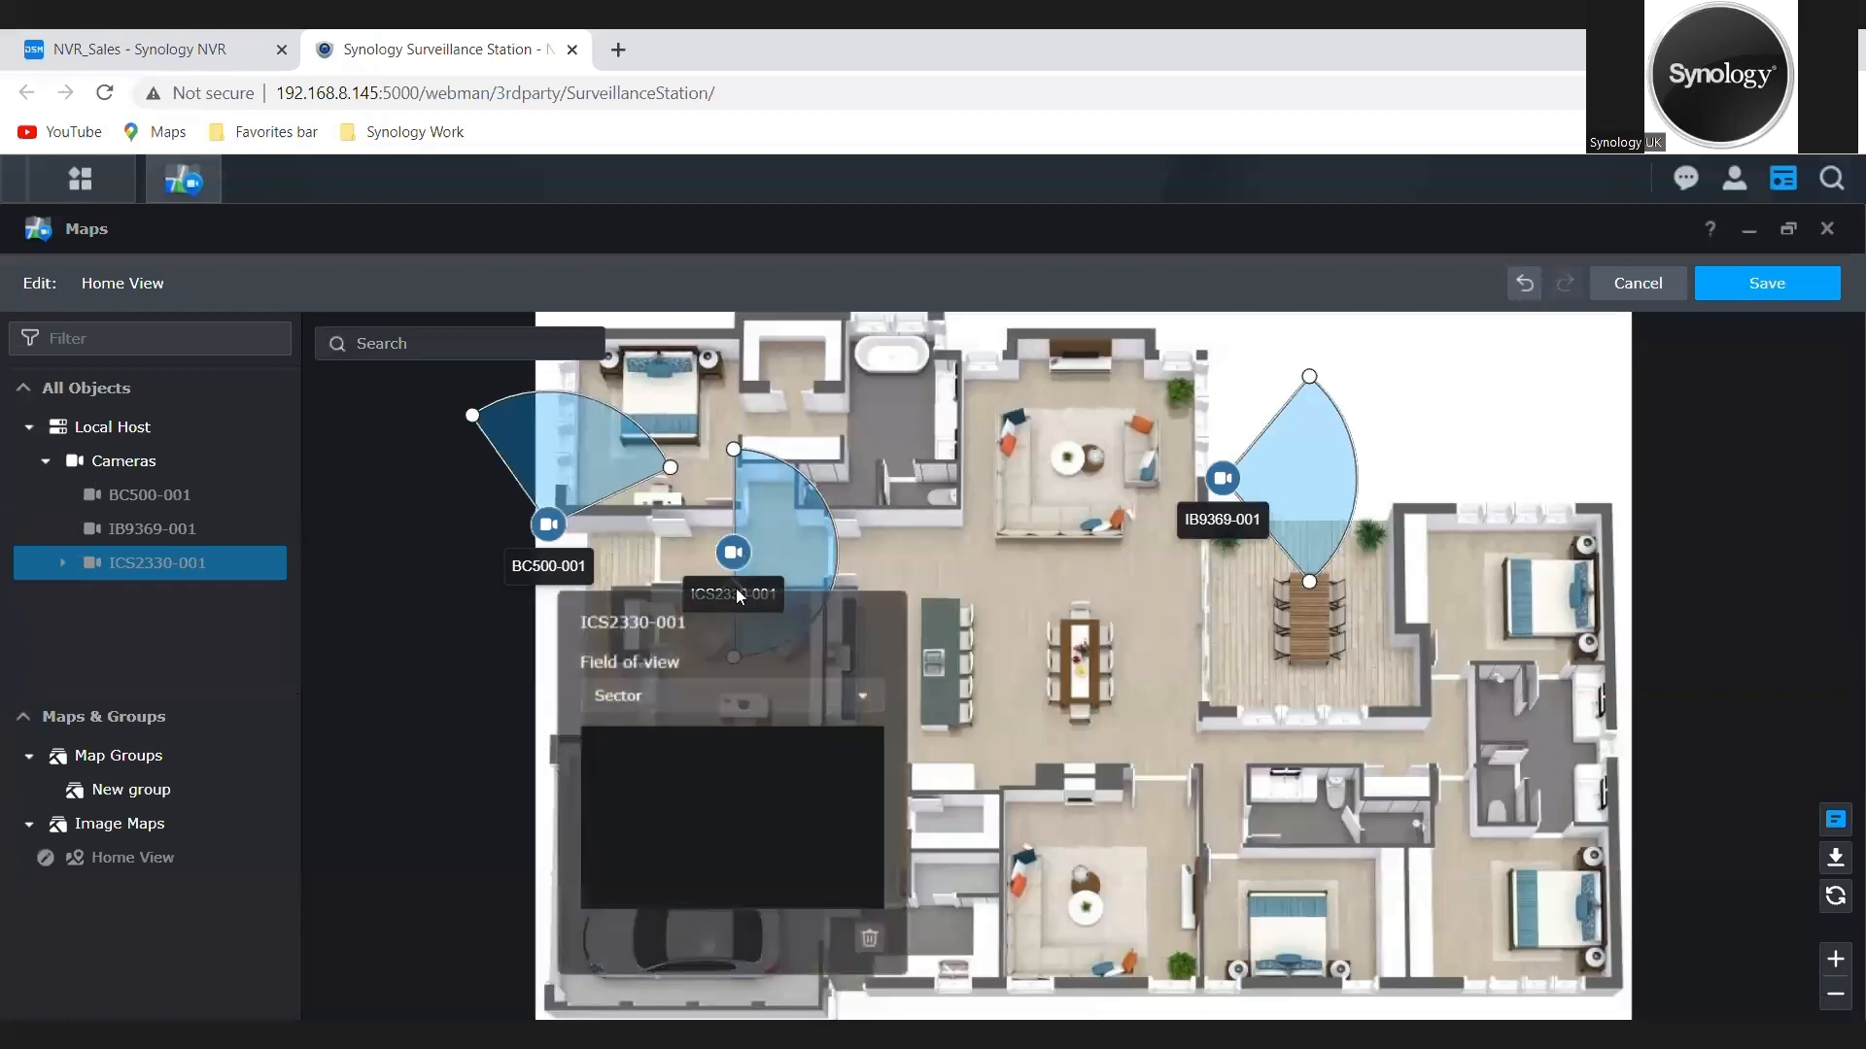
pyautogui.click(864, 698)
pyautogui.click(772, 775)
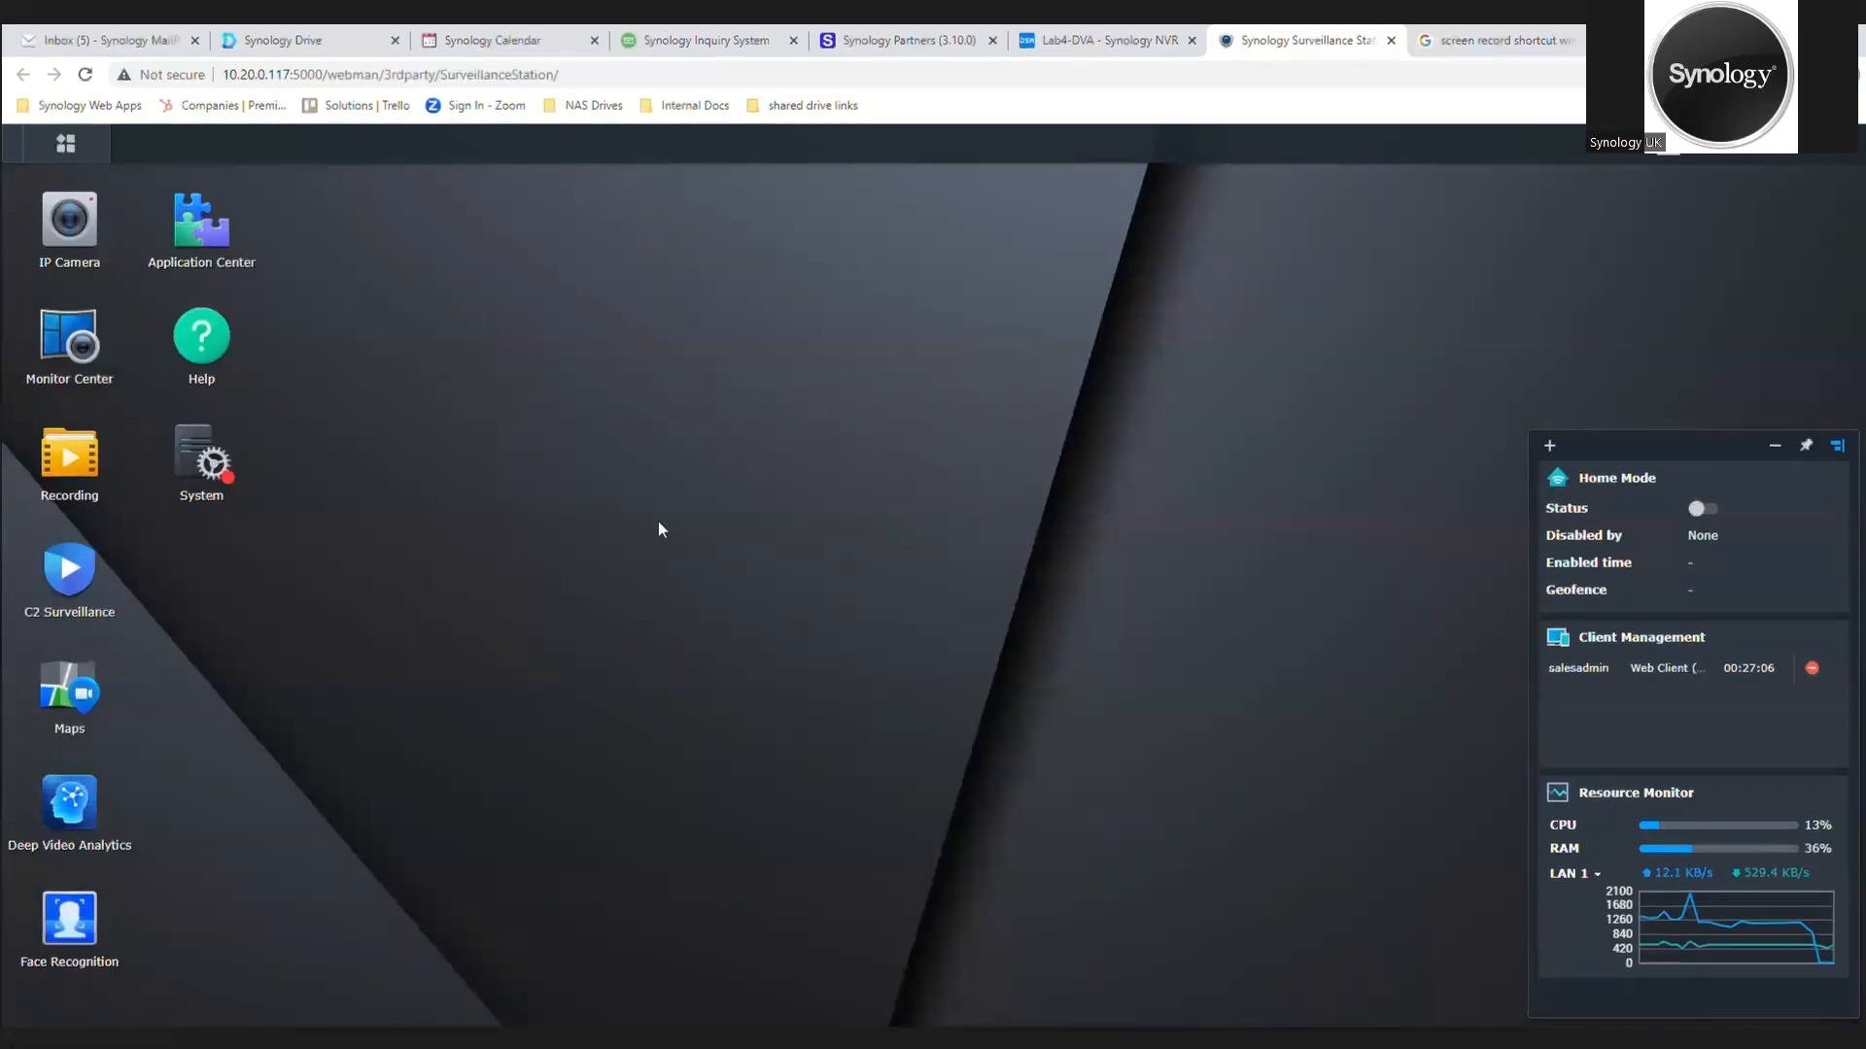
# Step: Create a general layout named Surveillance Layout in Monitor Center
pyautogui.click(69, 340)
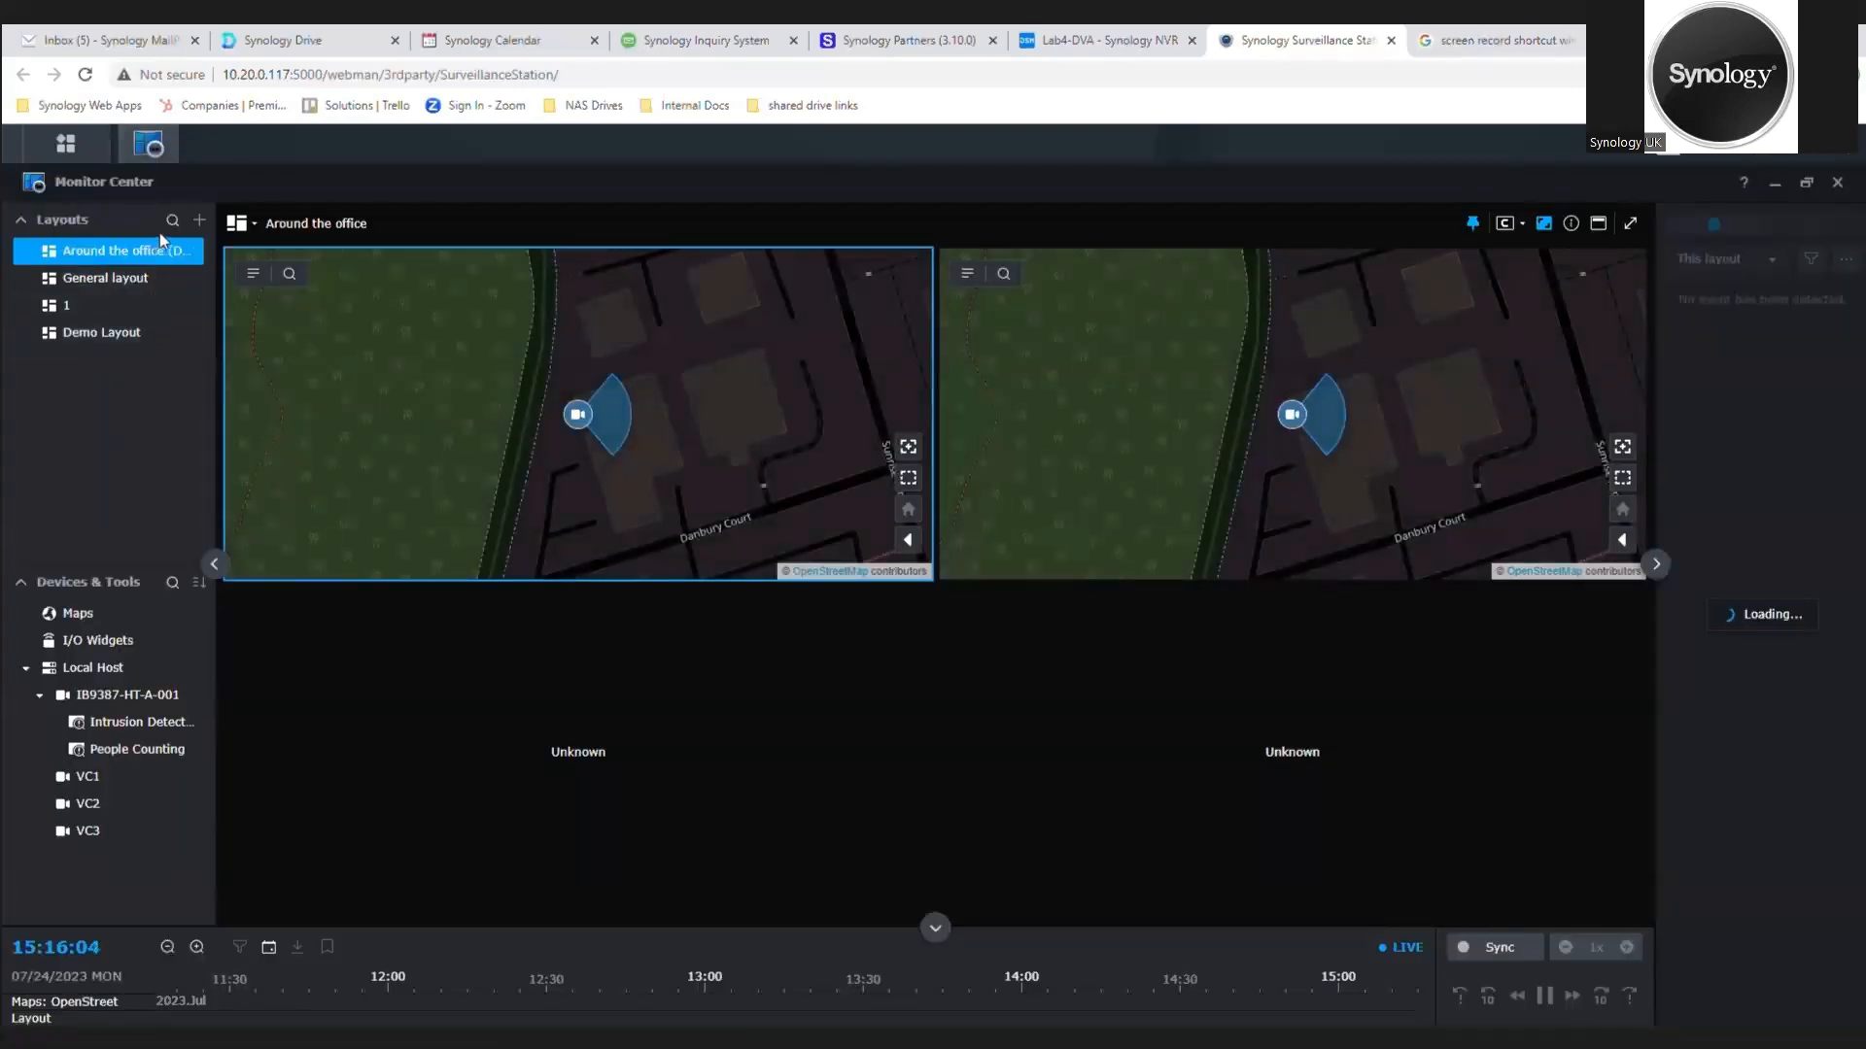
pyautogui.click(201, 221)
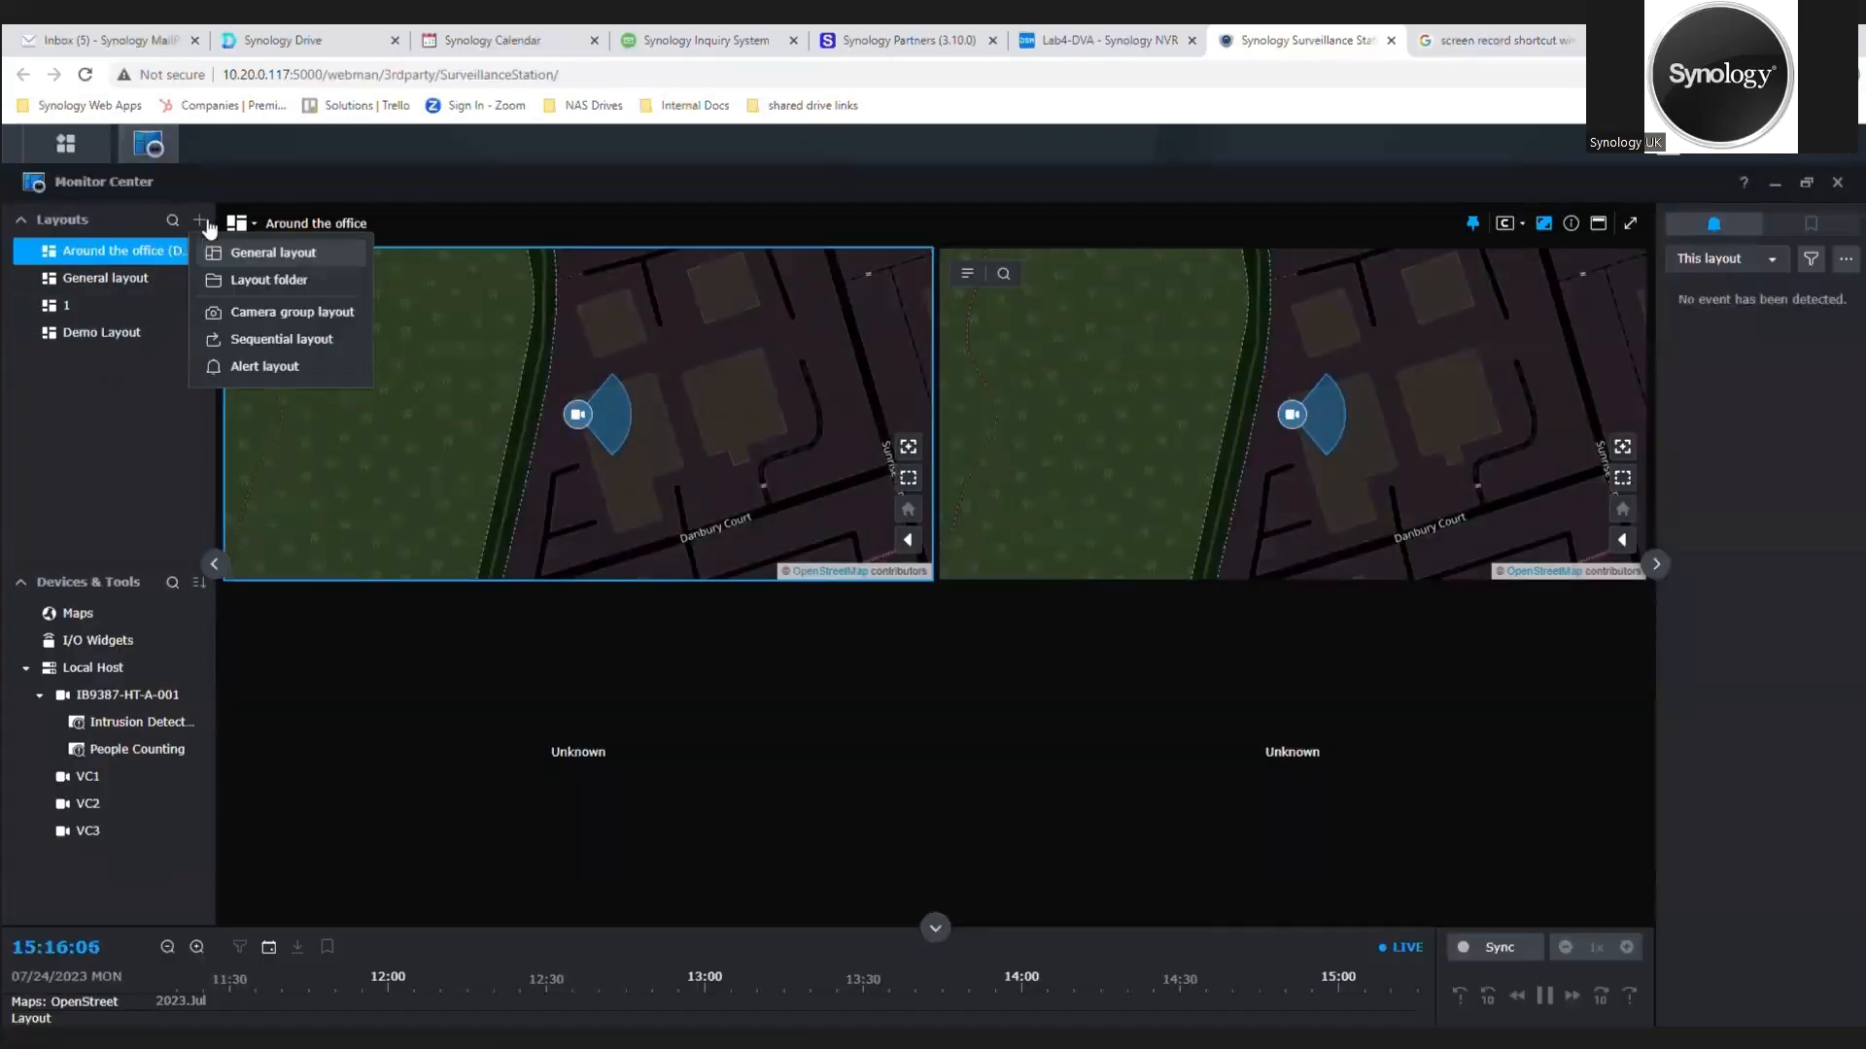
pyautogui.click(276, 255)
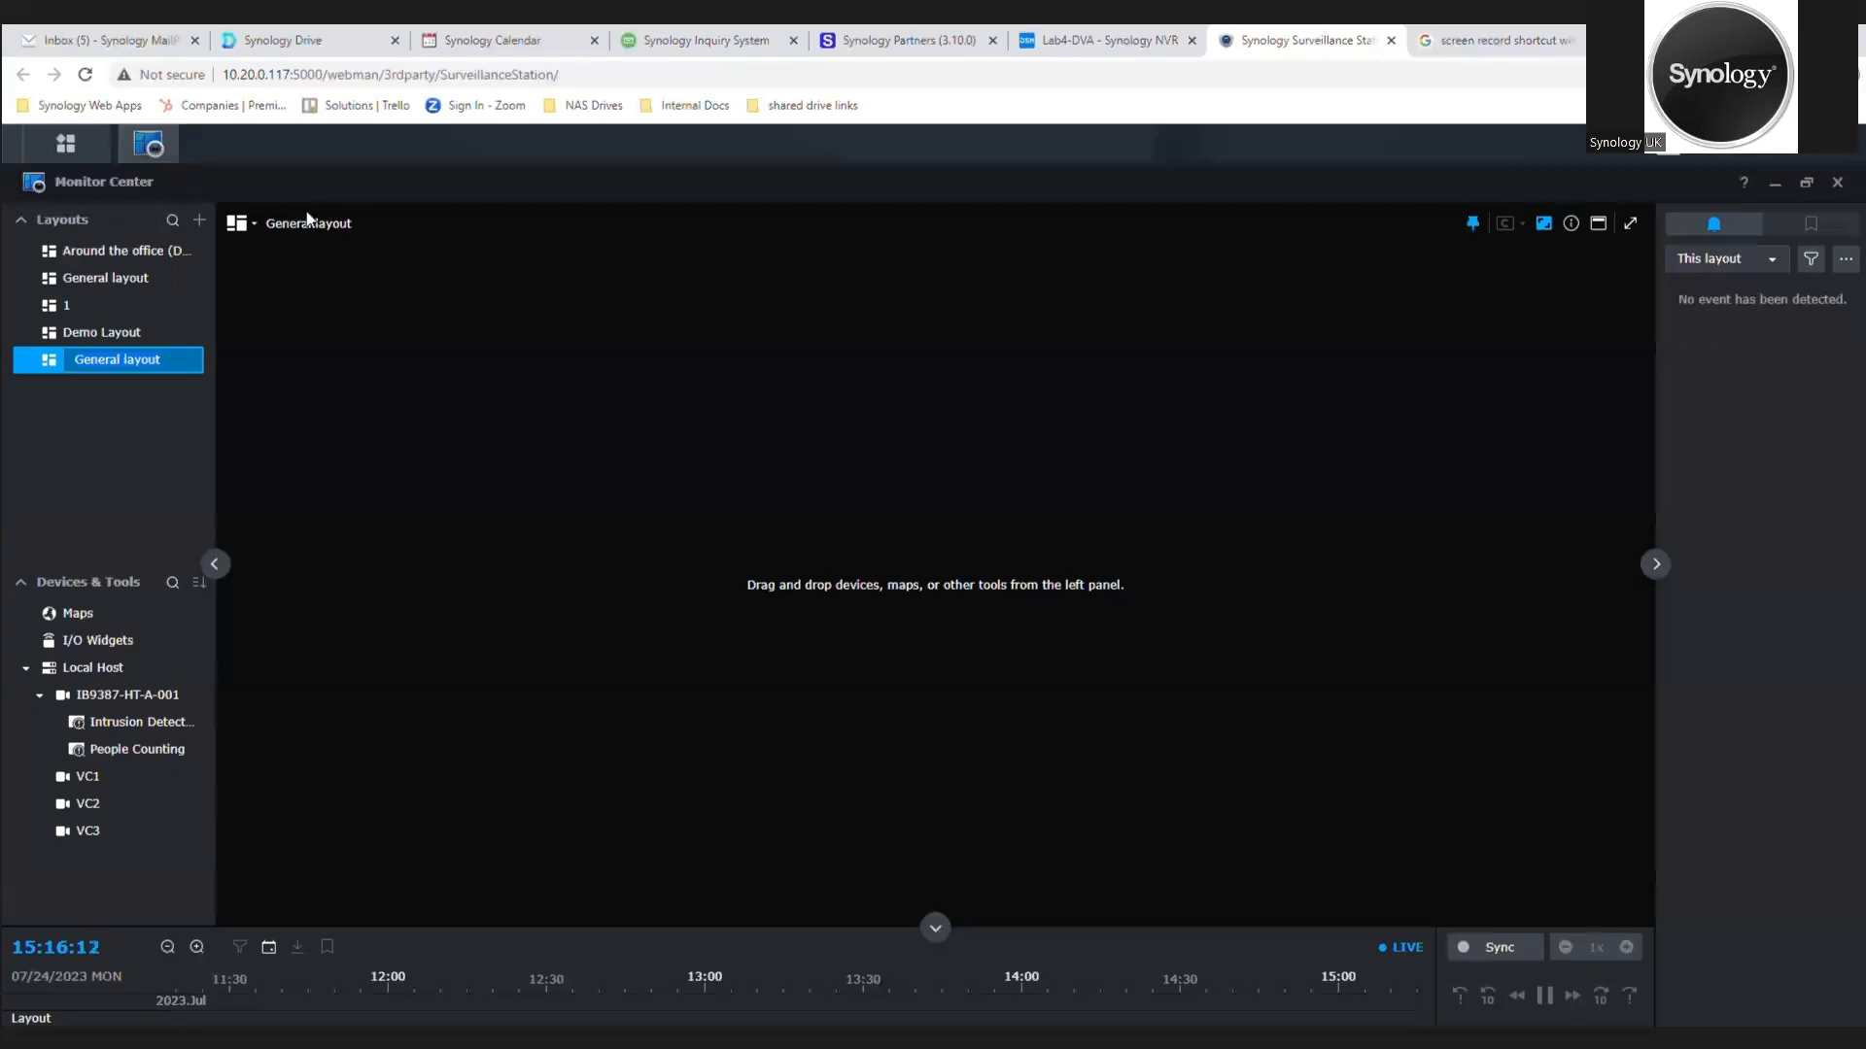
pyautogui.write('Surveillance La')
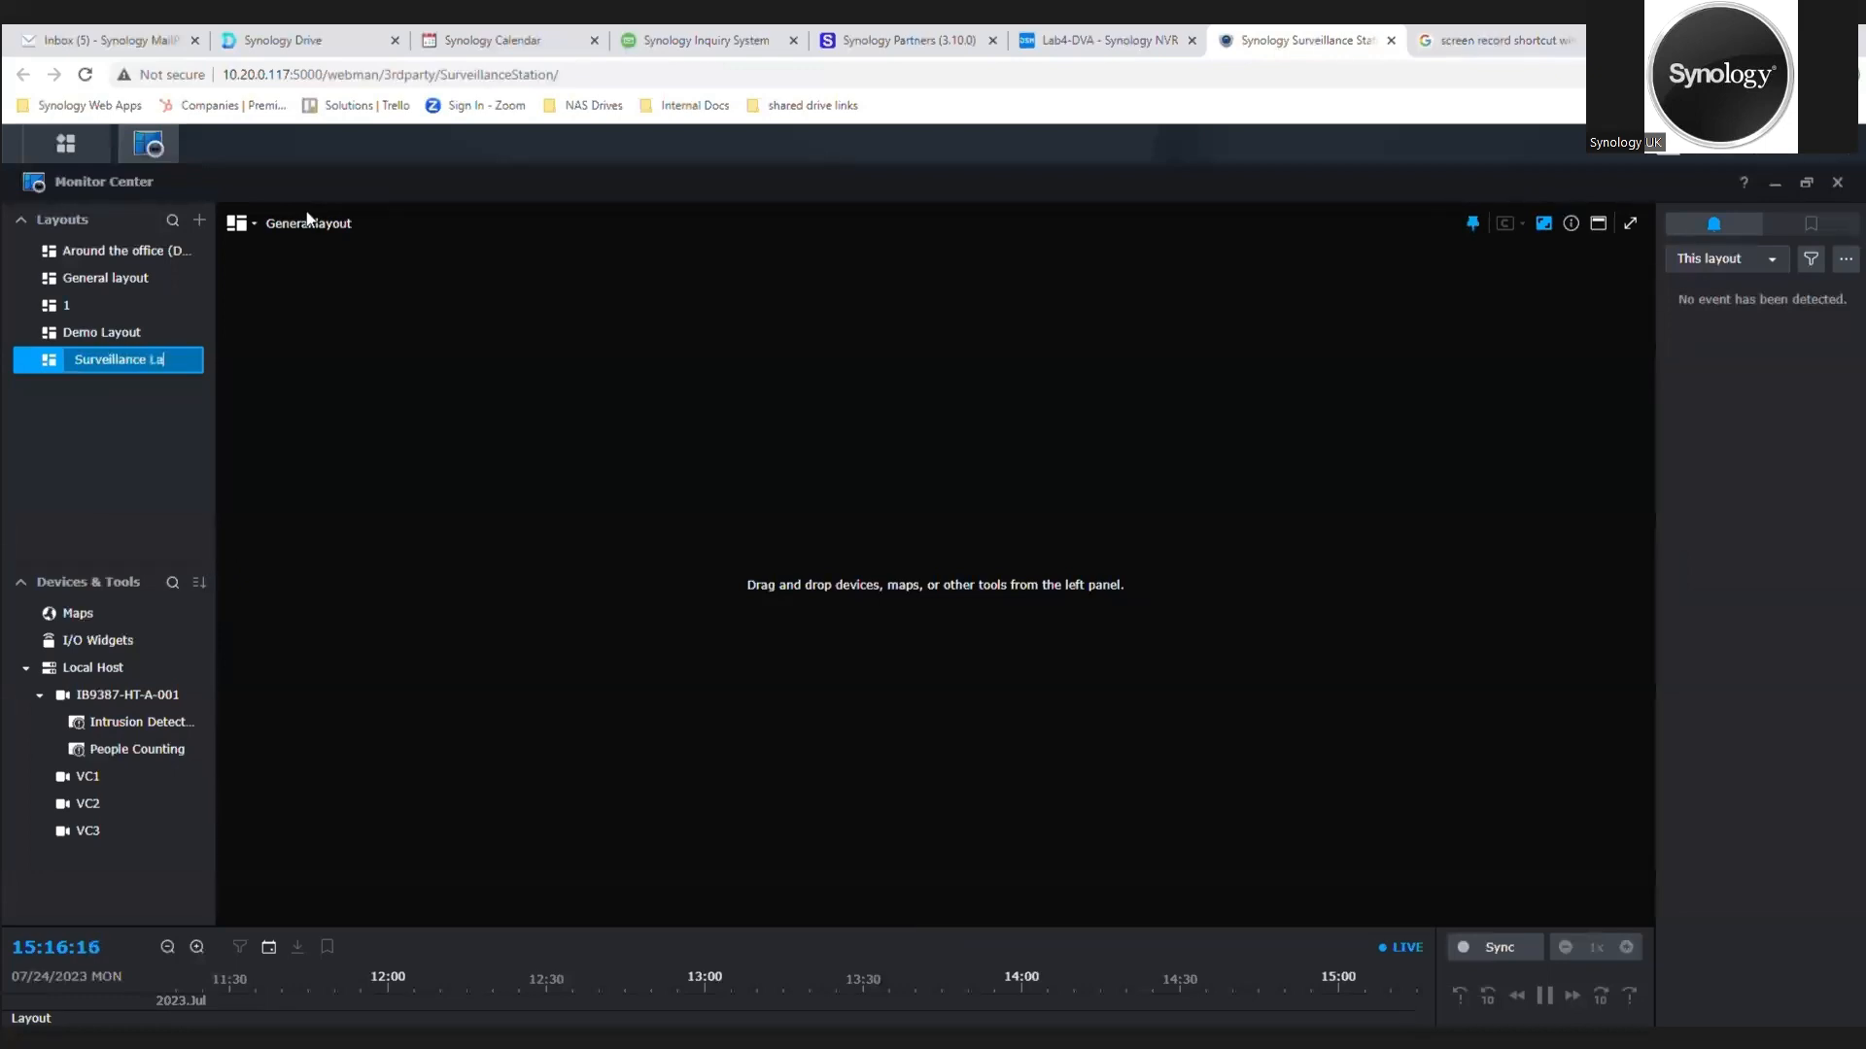
pyautogui.write('yout')
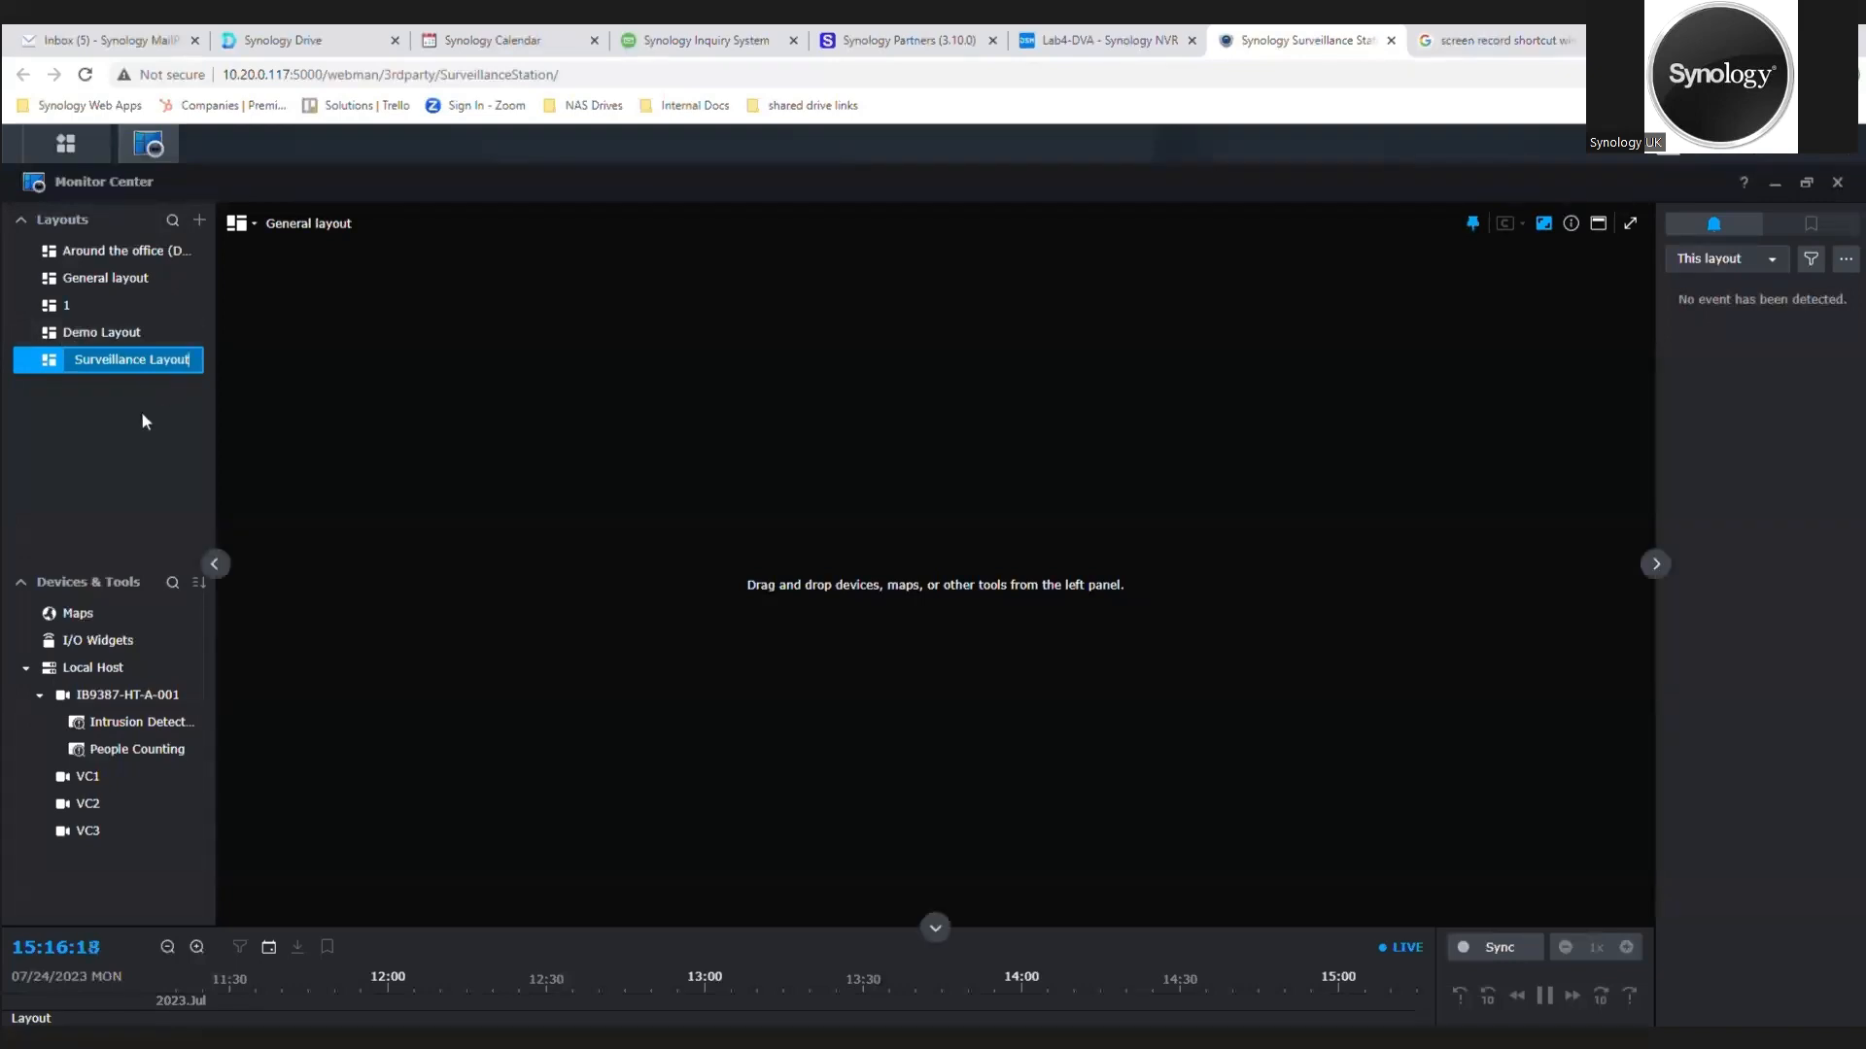
pyautogui.press('Return')
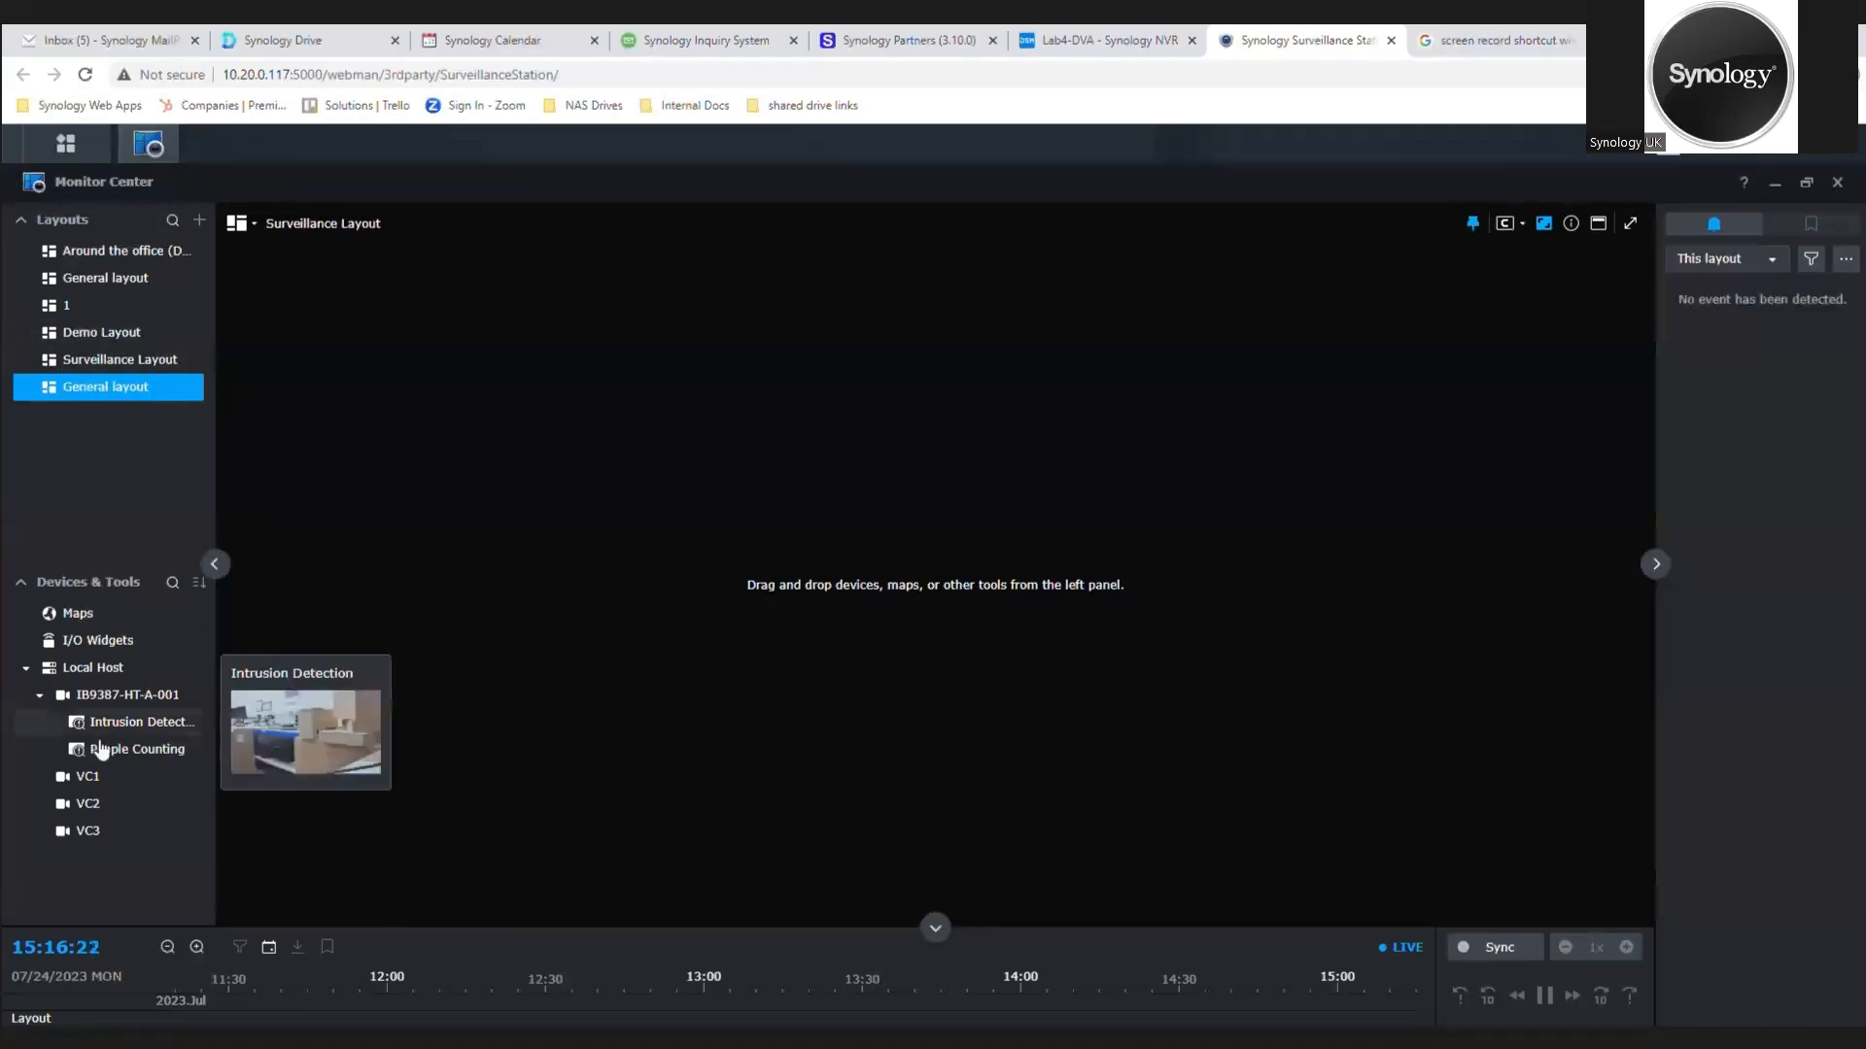
# Step: Add the cameras VC1, IB9387-HT-A-001 and VC2 to the Surveillance Layout
pyautogui.moveTo(92, 783)
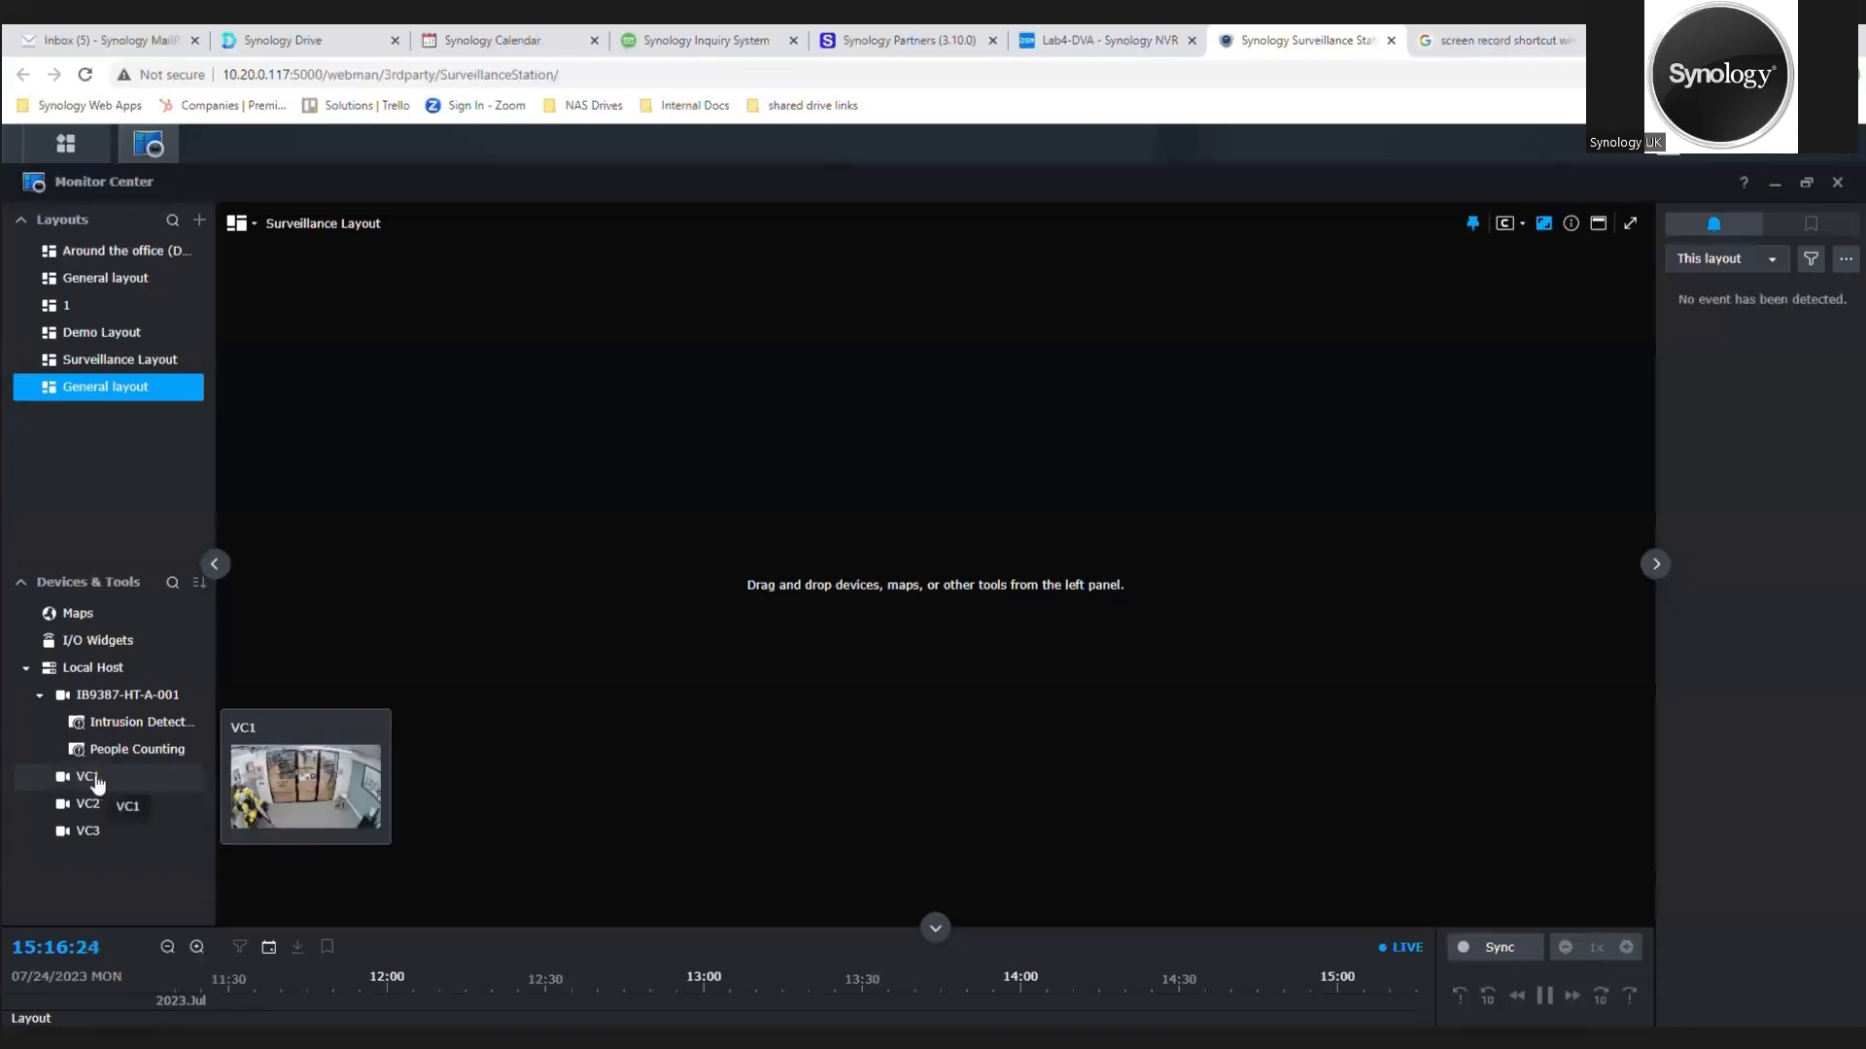
pyautogui.moveTo(93, 782); pyautogui.dragTo(457, 443)
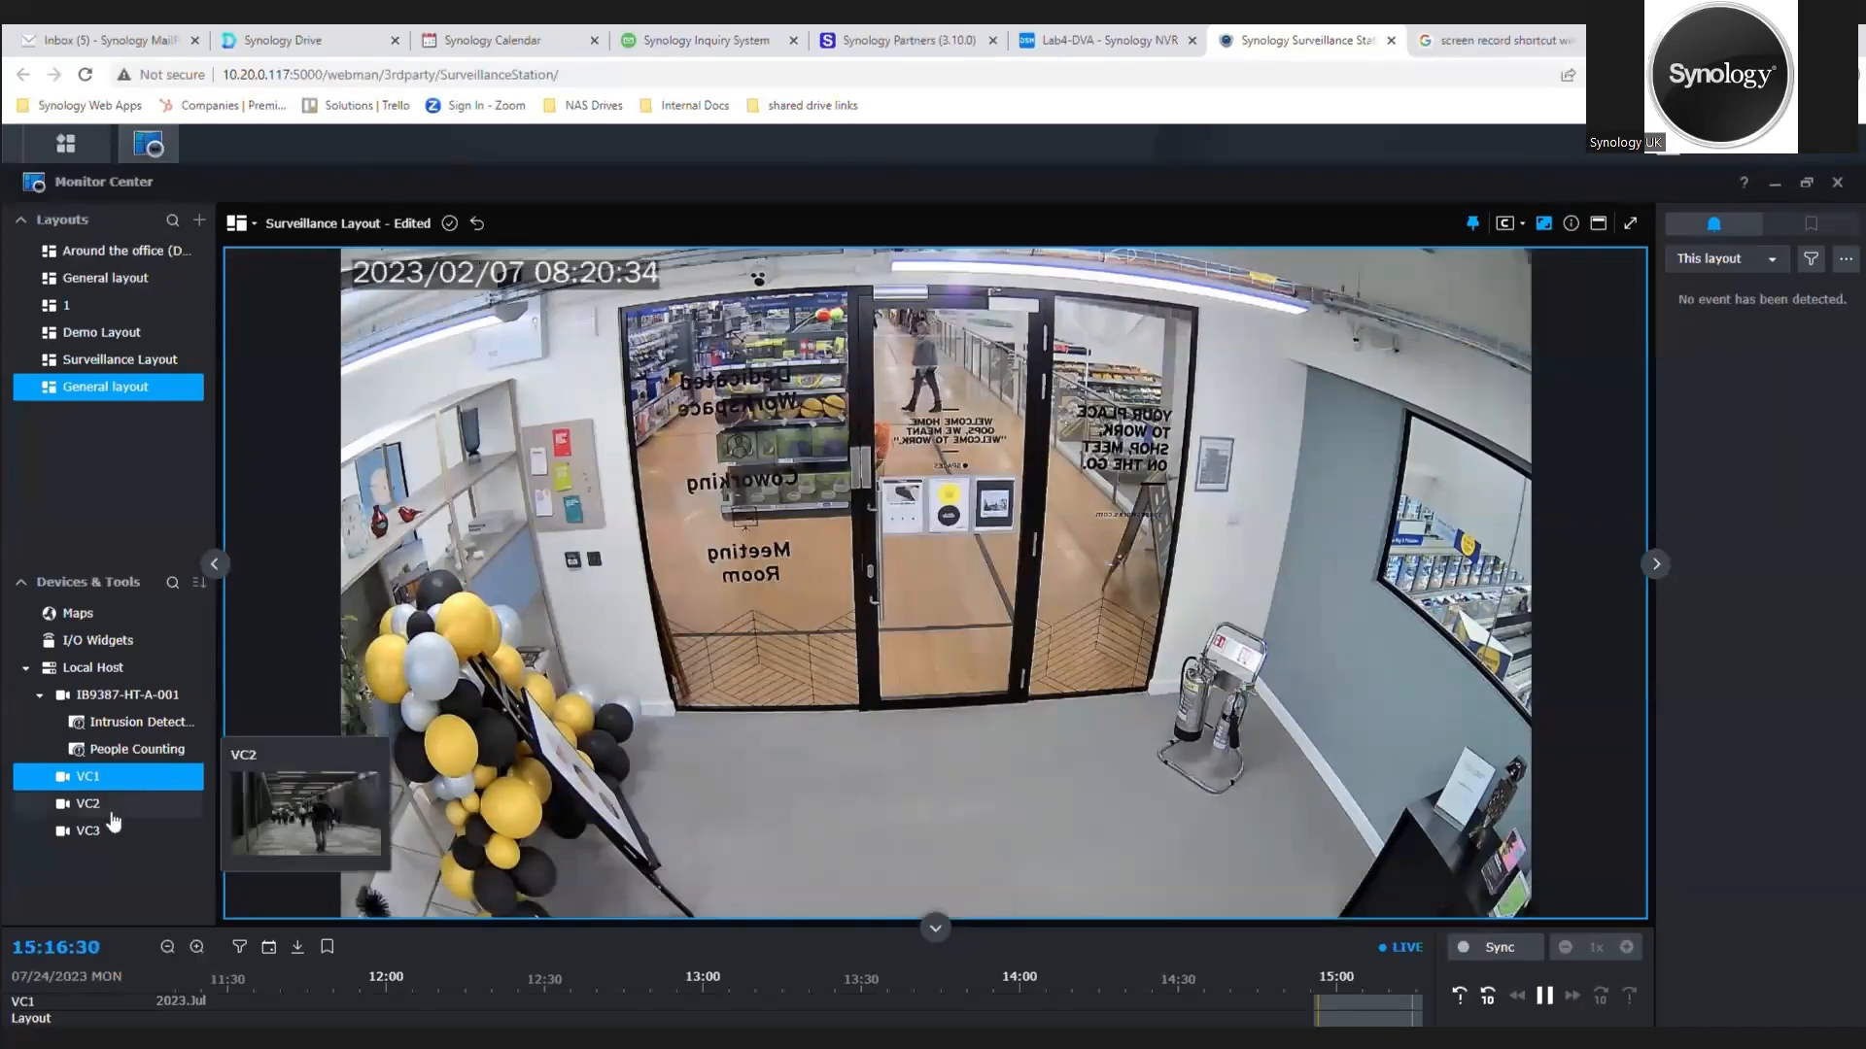
pyautogui.moveTo(114, 805)
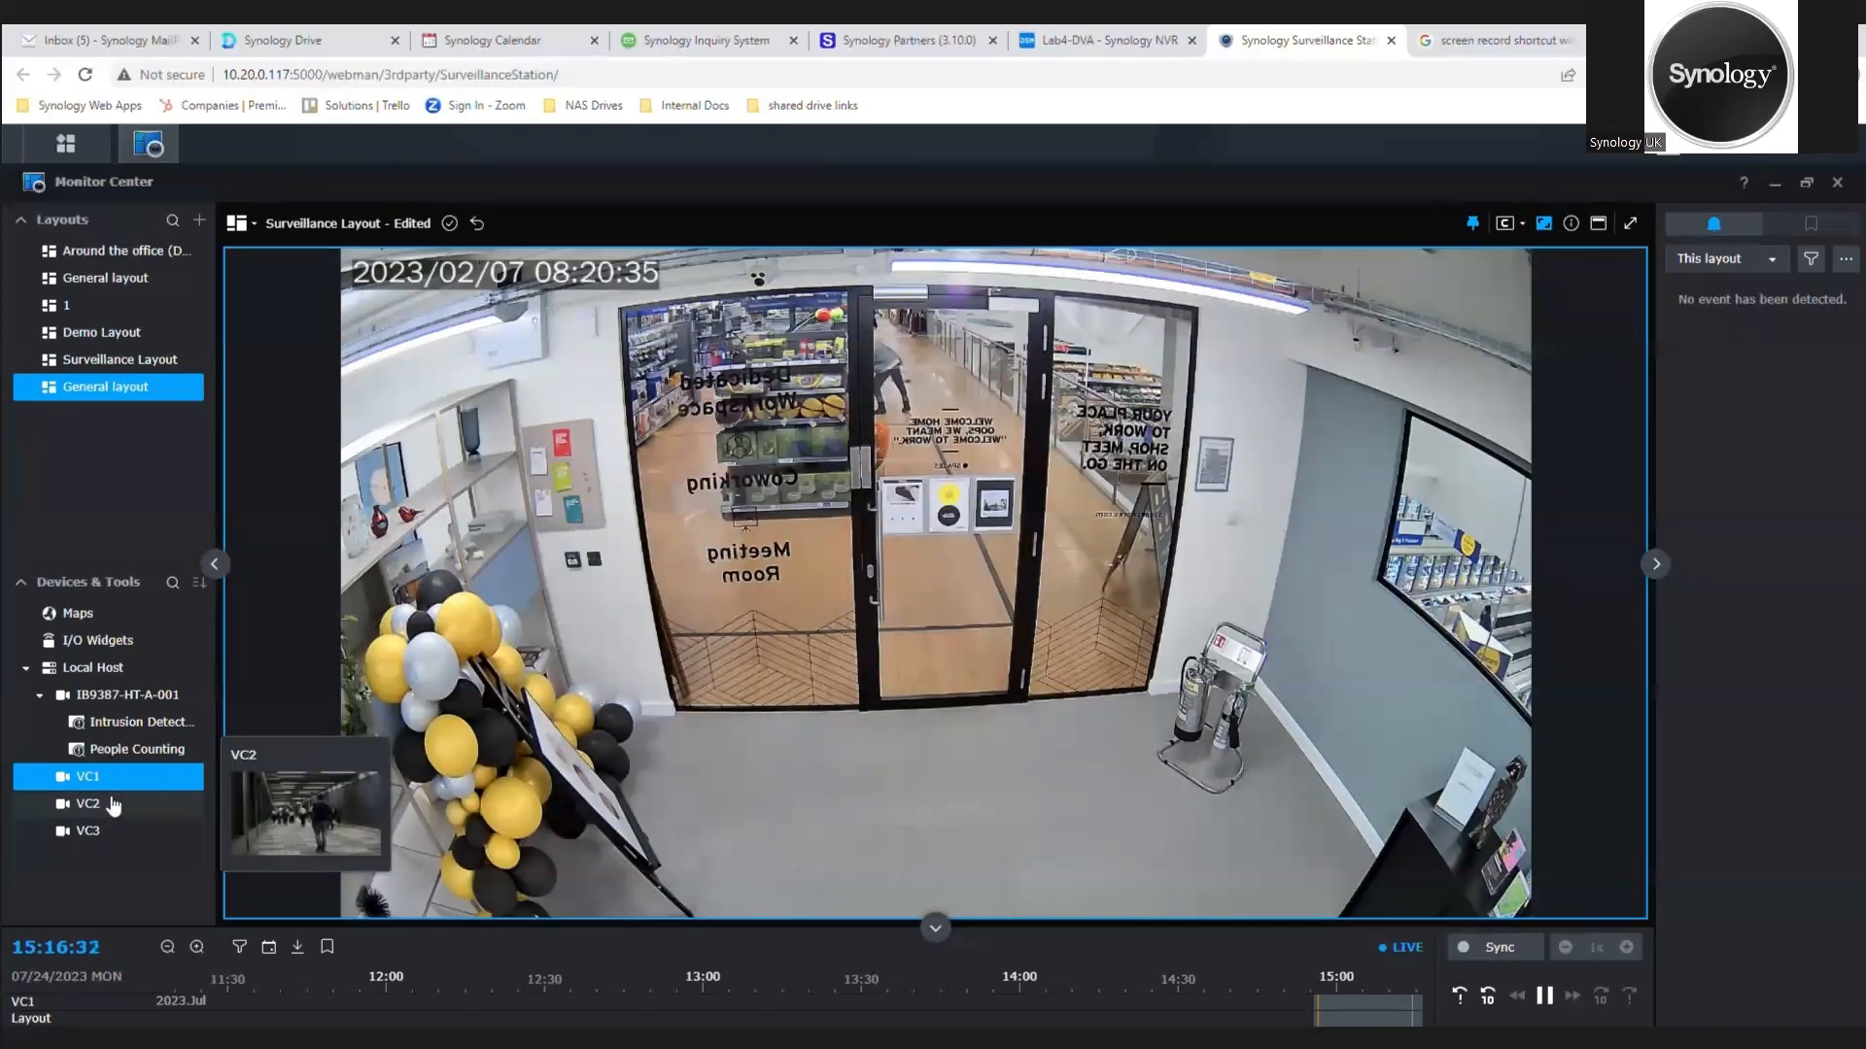
pyautogui.moveTo(149, 708); pyautogui.dragTo(1401, 767)
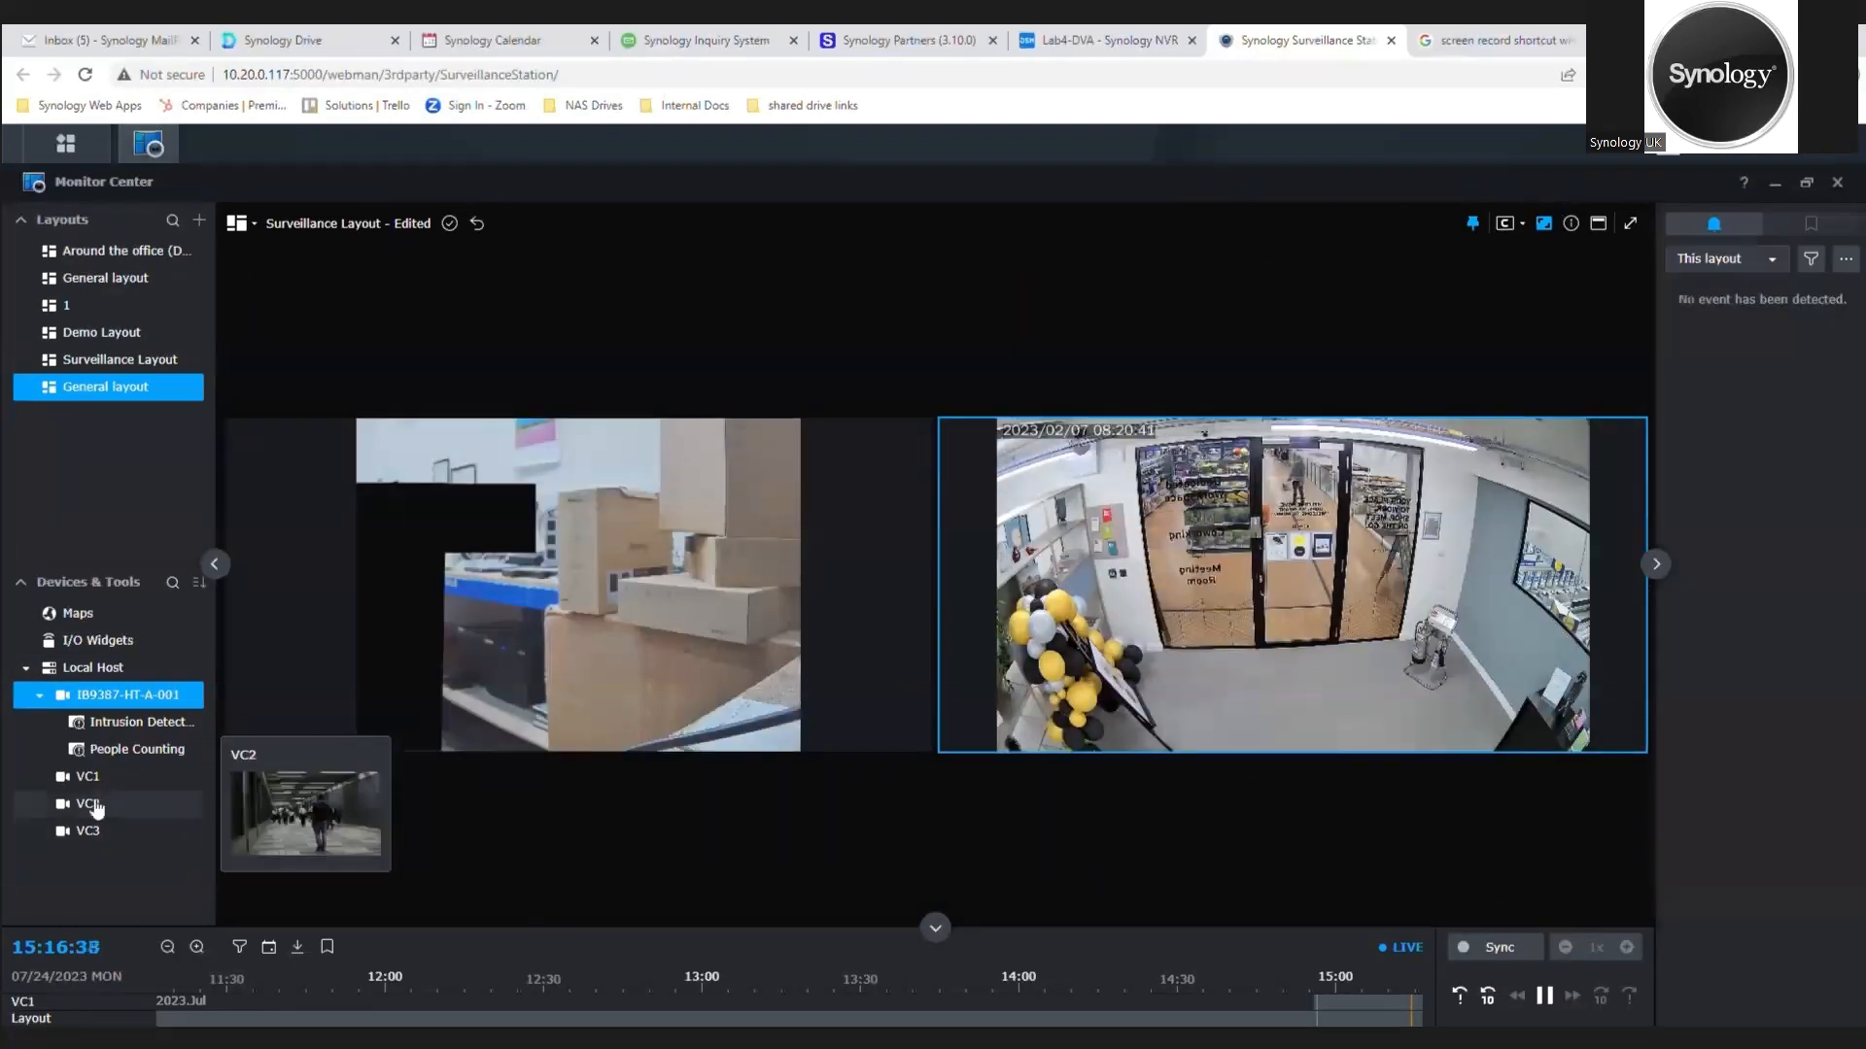
pyautogui.moveTo(124, 812); pyautogui.dragTo(483, 881)
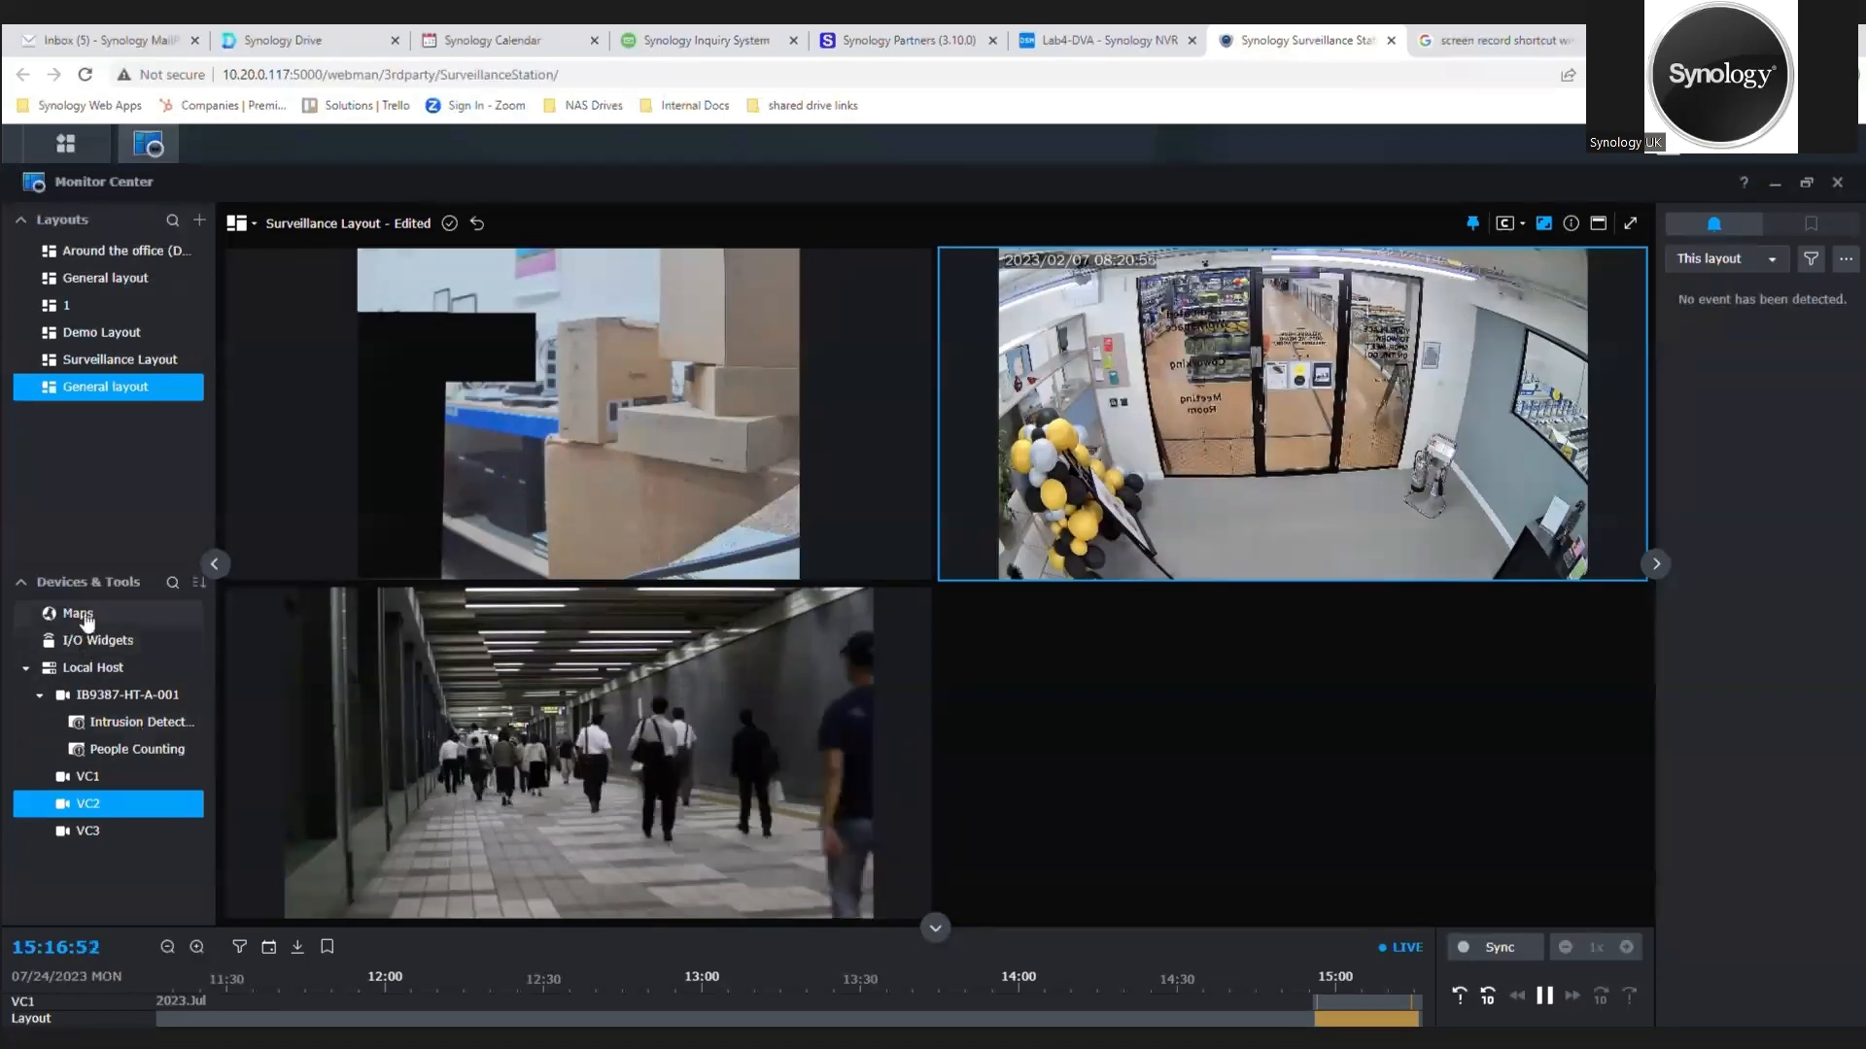
# Step: Add a map to the layout's empty fourth cell, selecting only the MK Office Plan image map
pyautogui.moveTo(78, 613); pyautogui.dragTo(1370, 791)
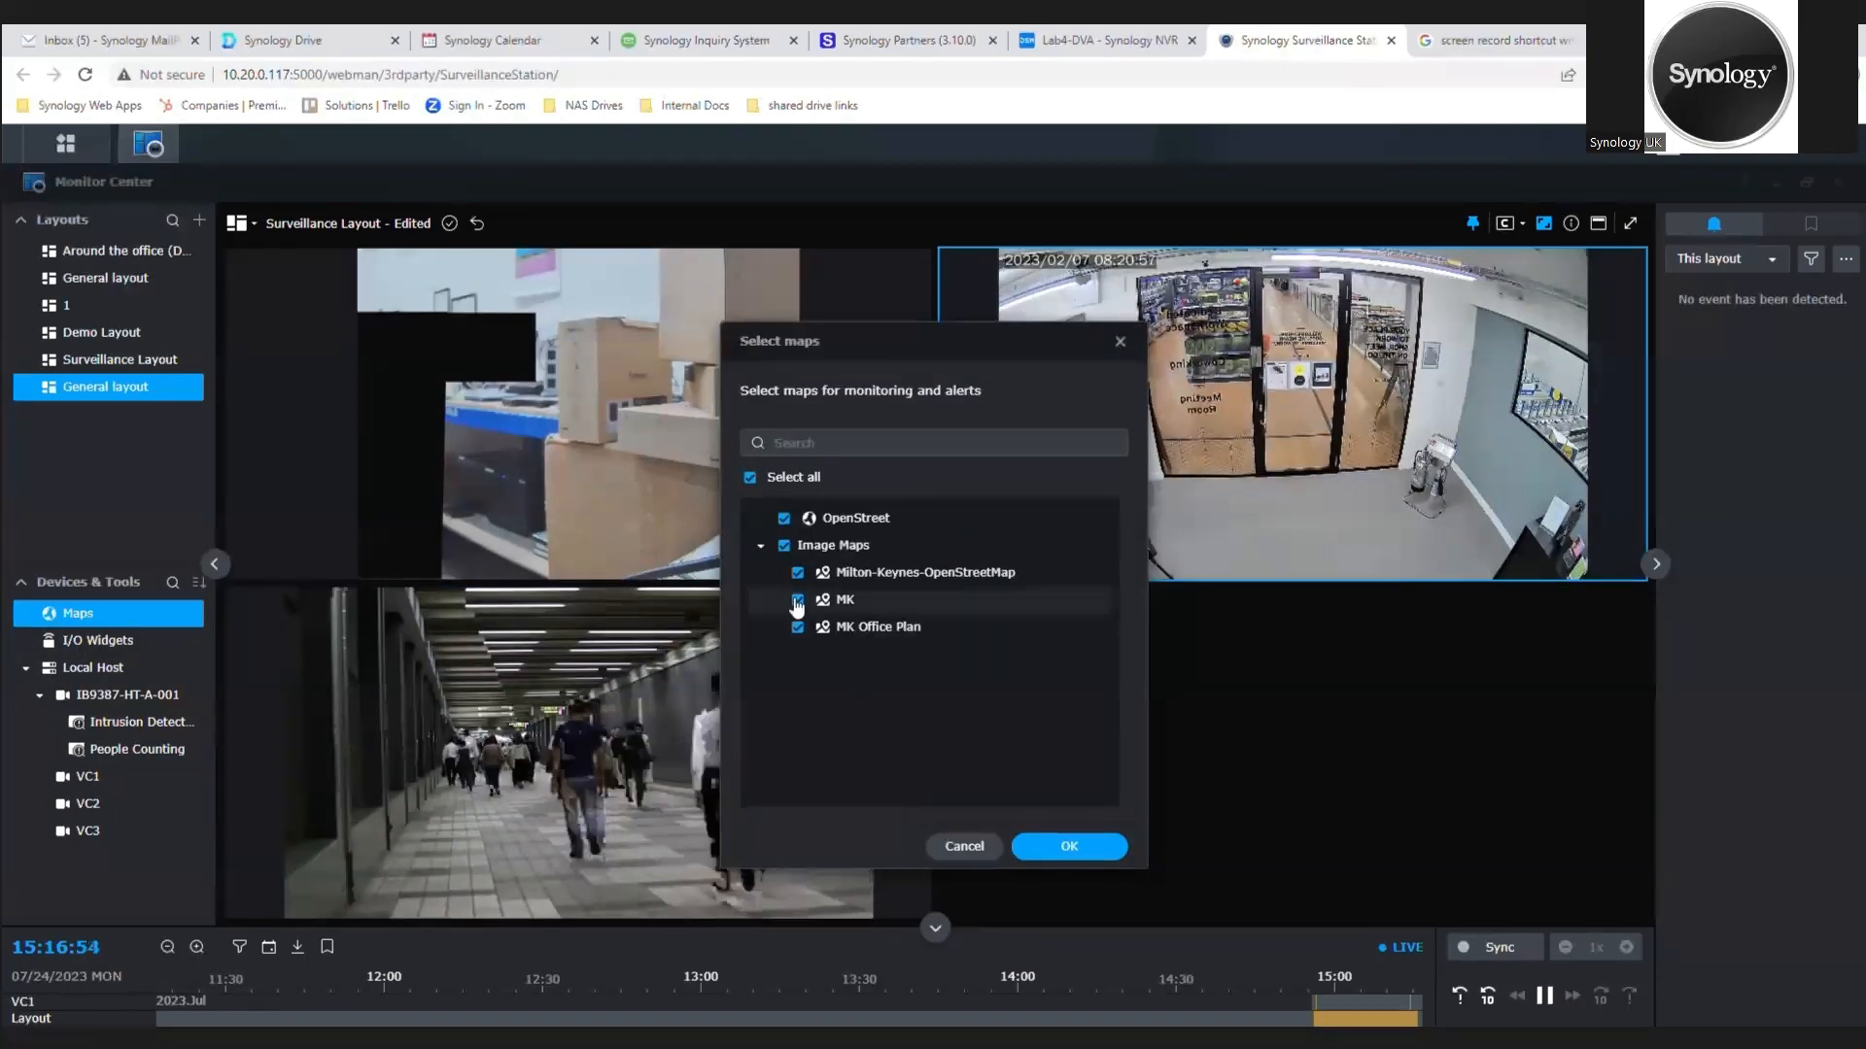
pyautogui.click(785, 518)
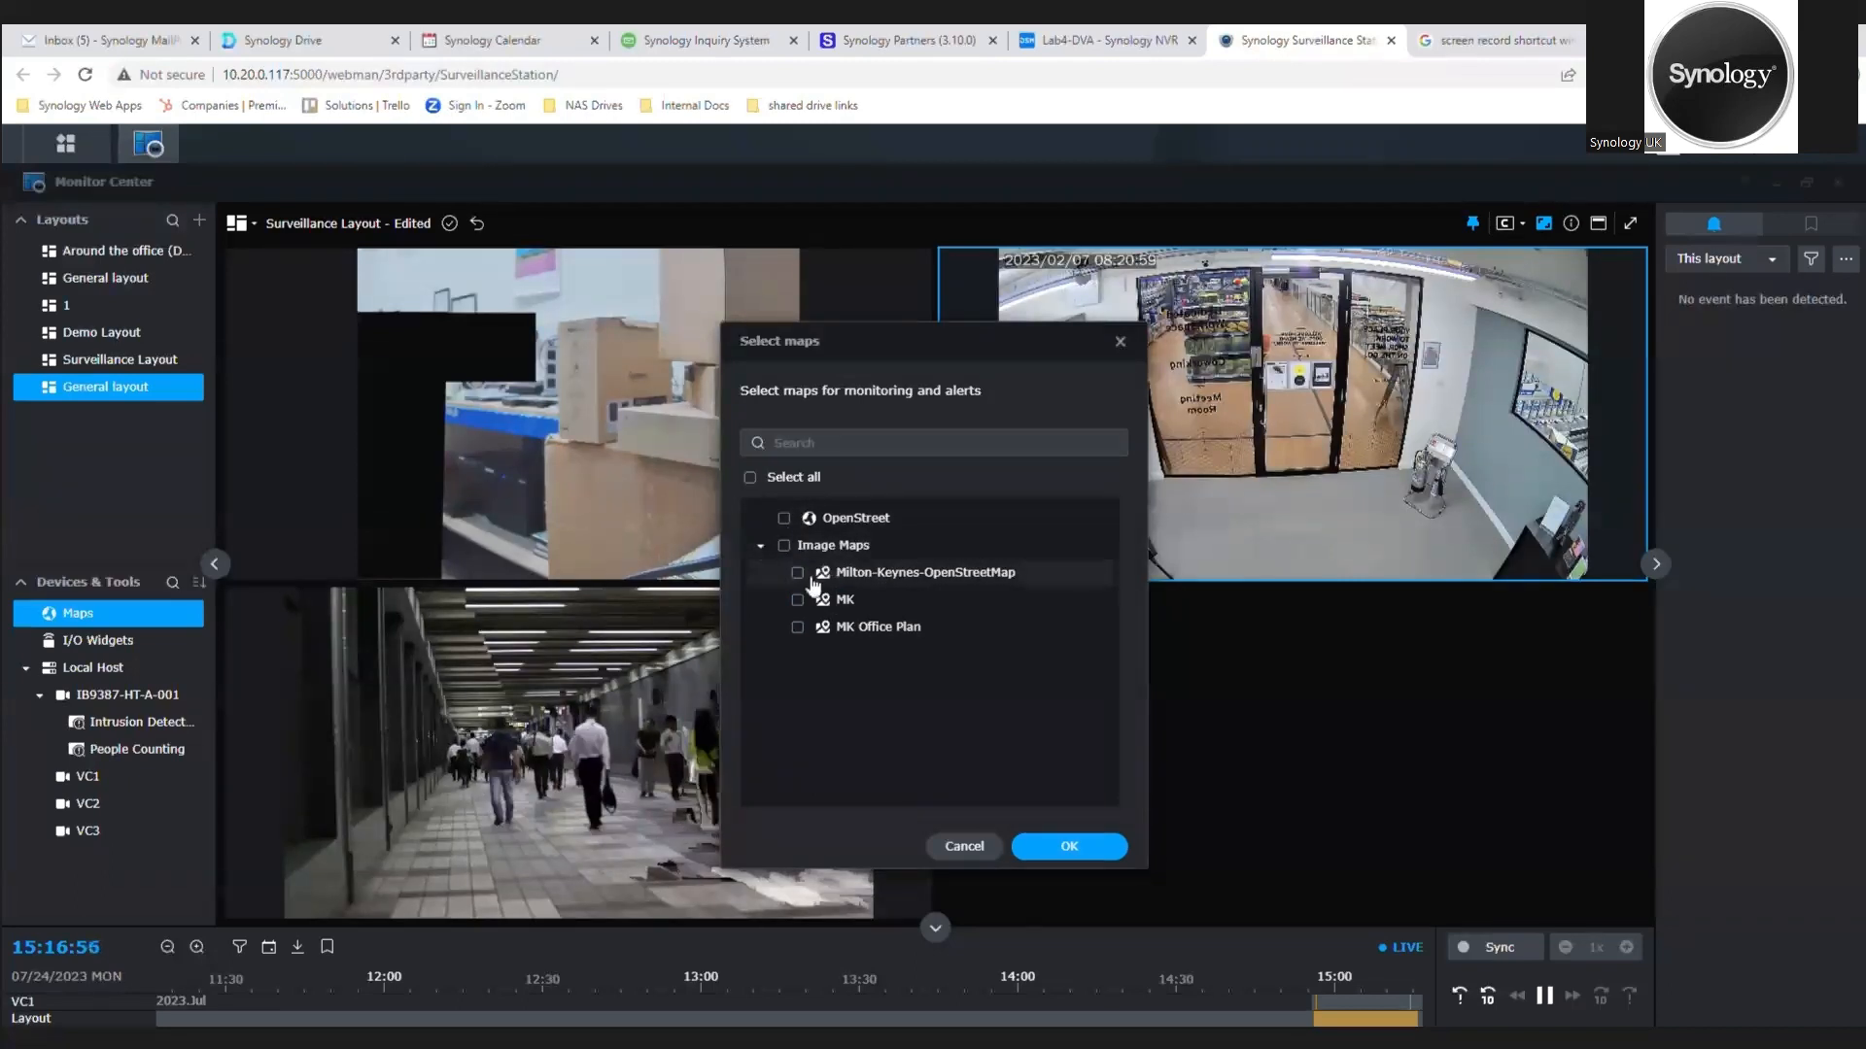
pyautogui.click(797, 572)
pyautogui.click(797, 599)
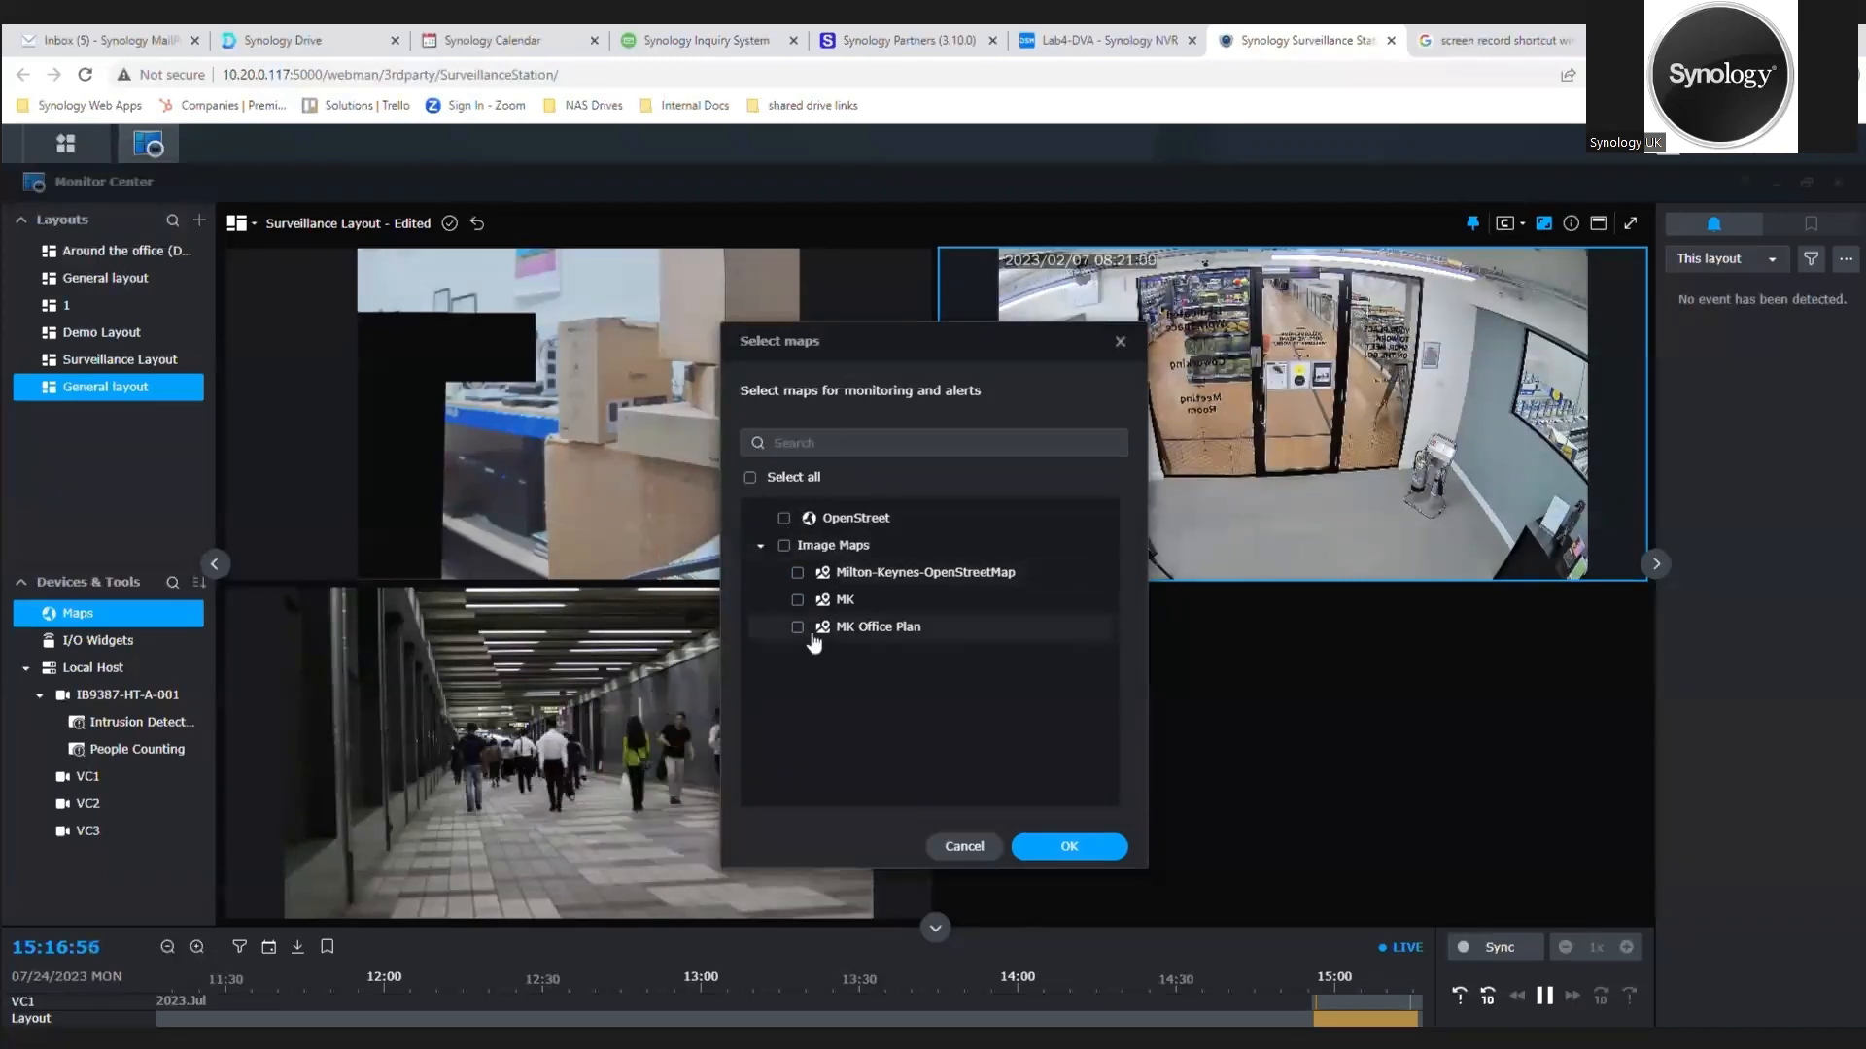
pyautogui.click(1068, 845)
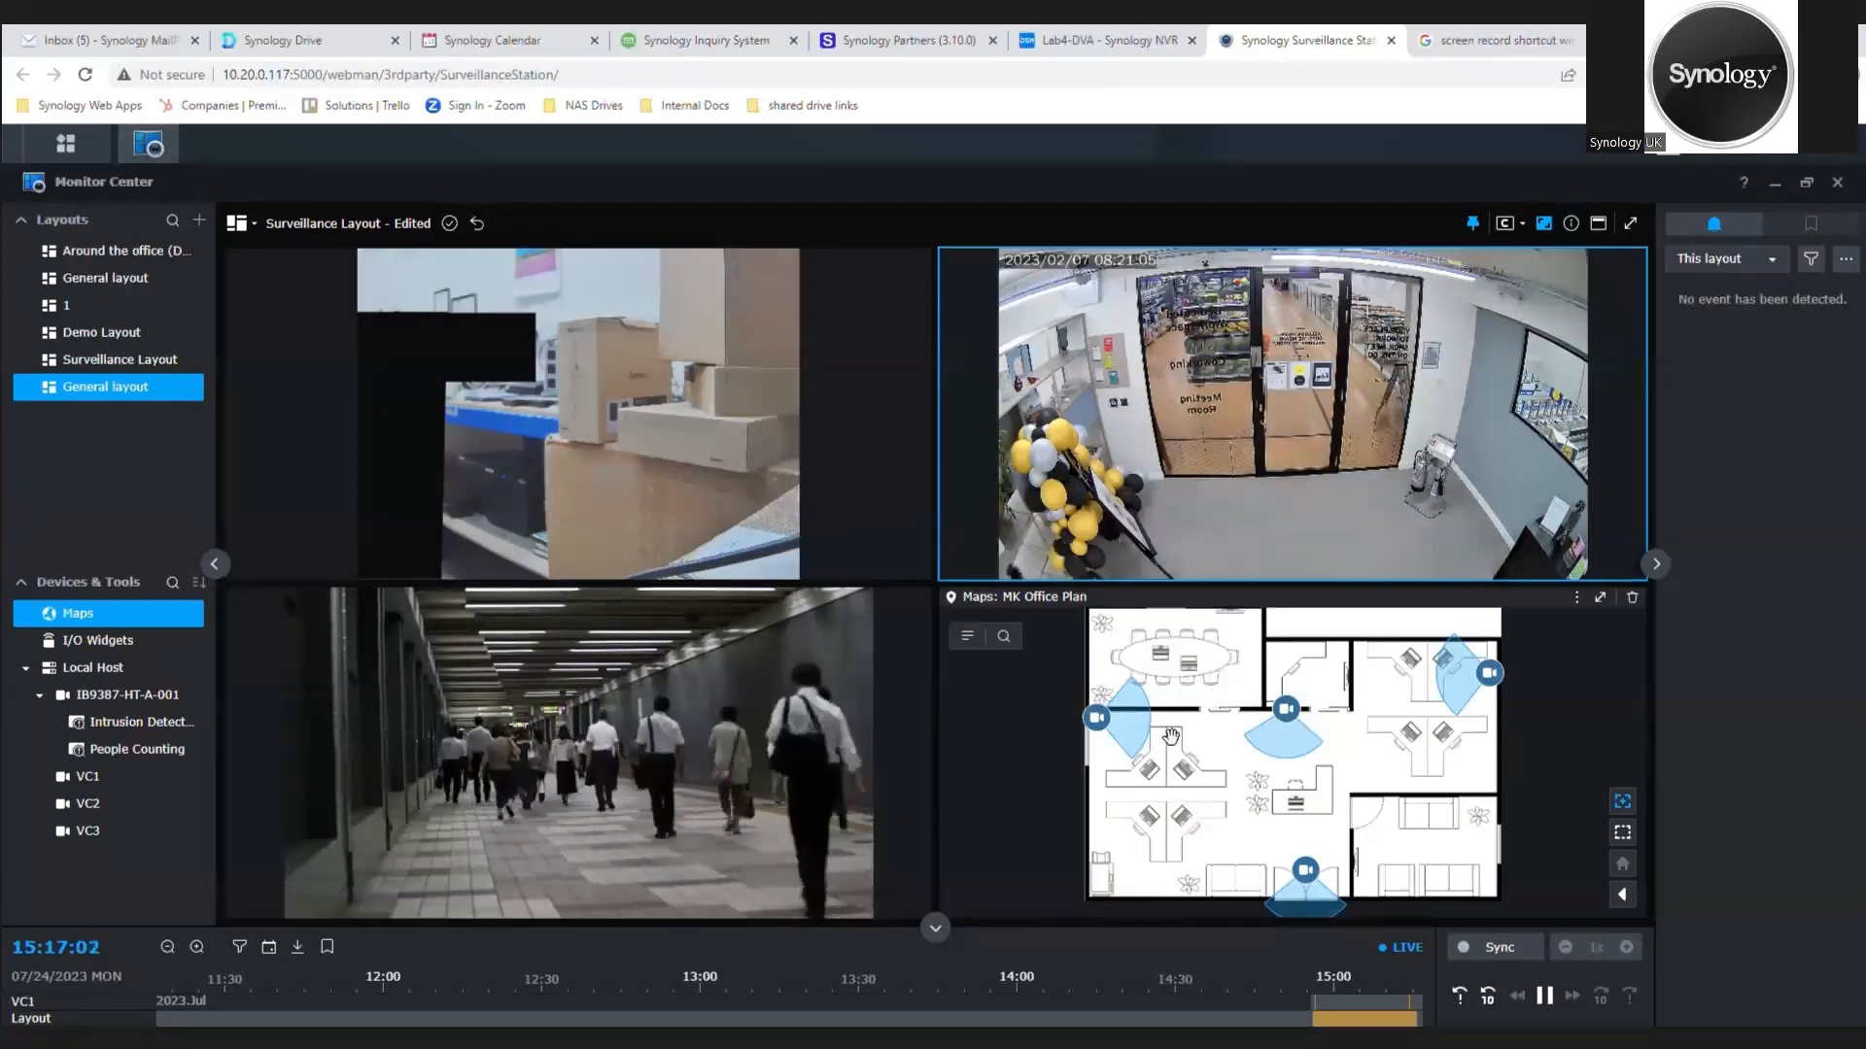
# Step: Preview the live feeds of VC2, VC1, IB9387-HT-A-001 and the lowest camera from the MK Office Plan map
pyautogui.click(1099, 724)
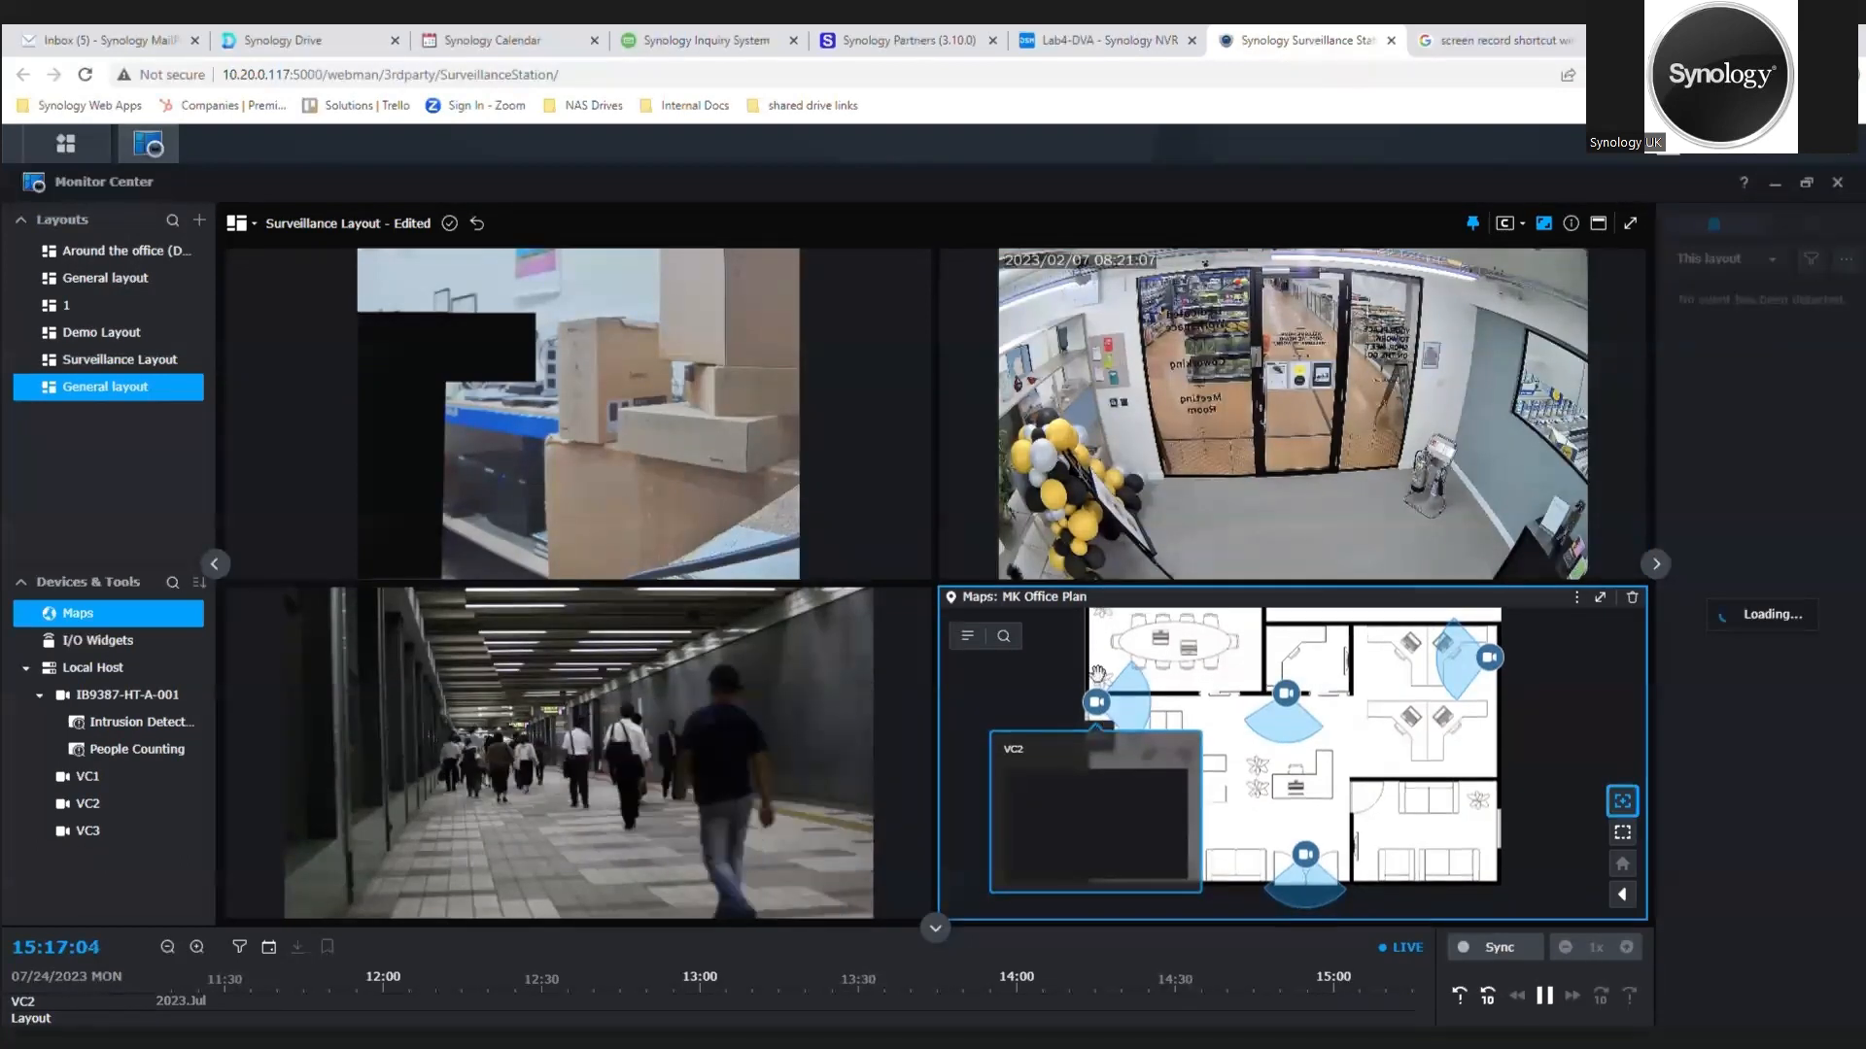
pyautogui.click(1286, 698)
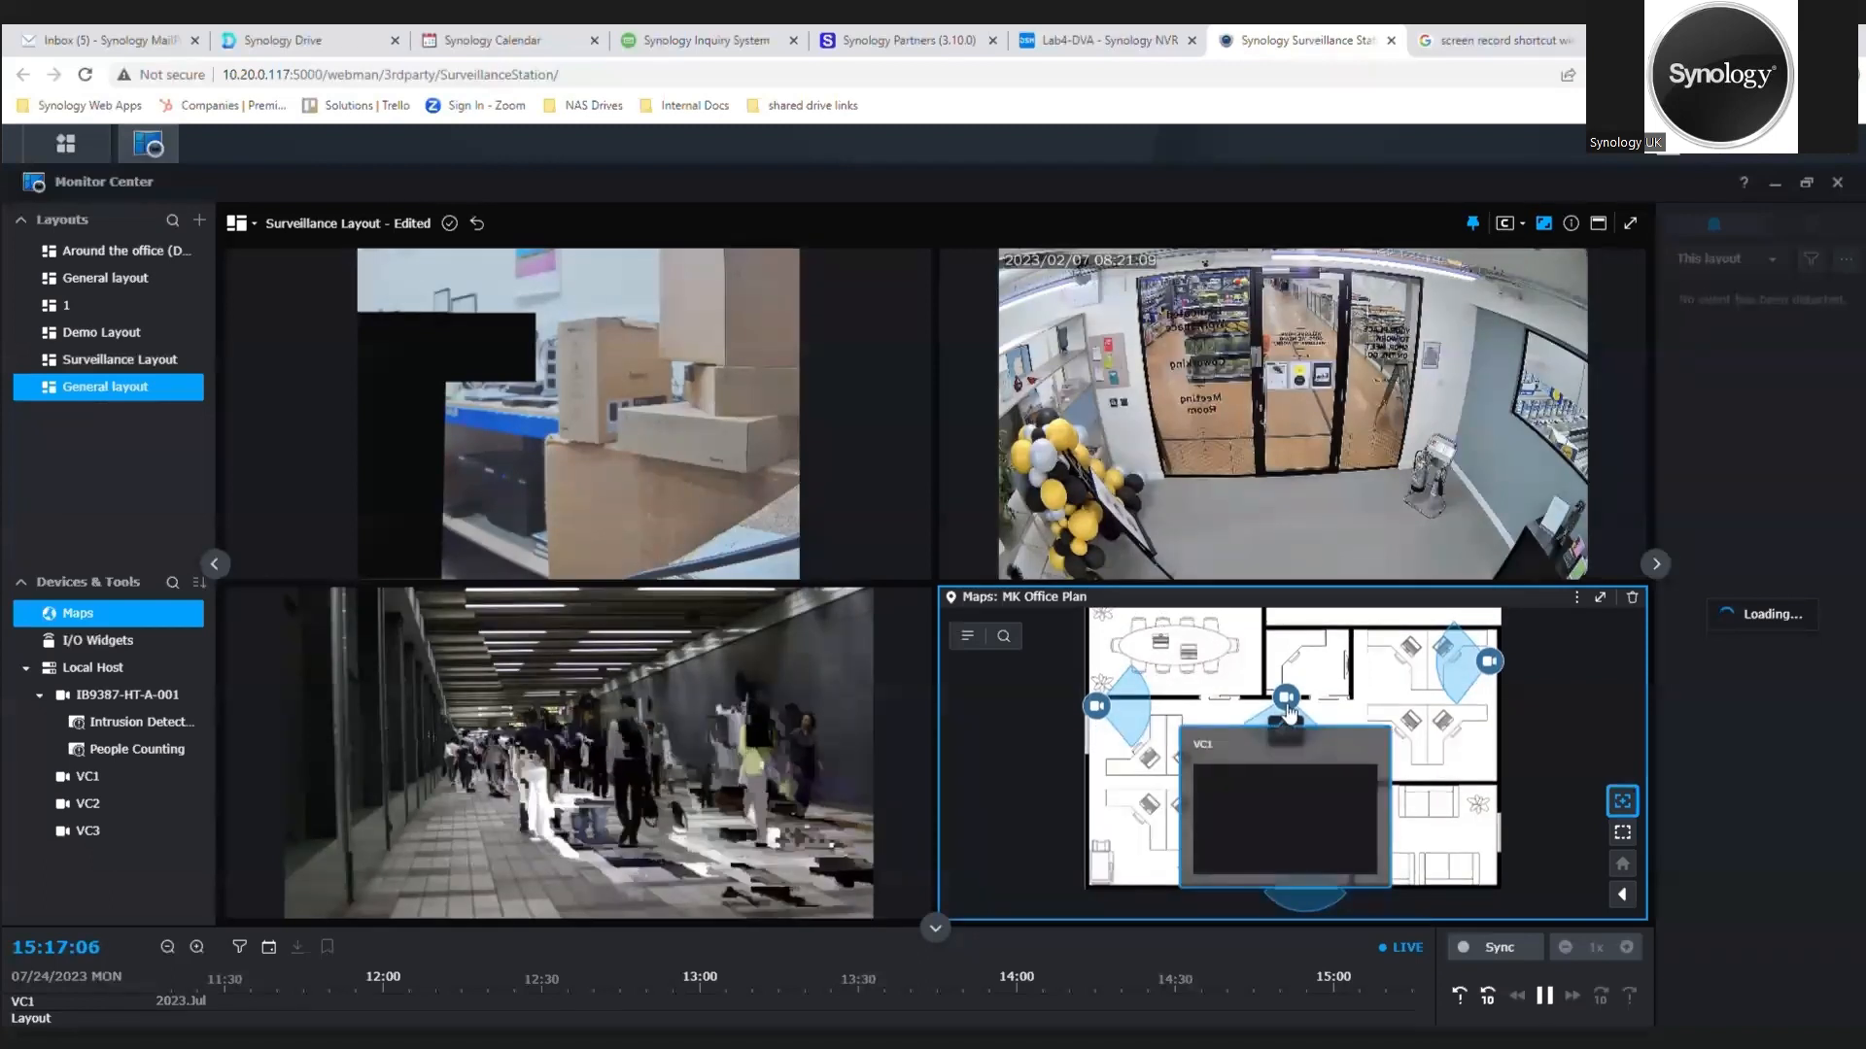
pyautogui.click(1487, 660)
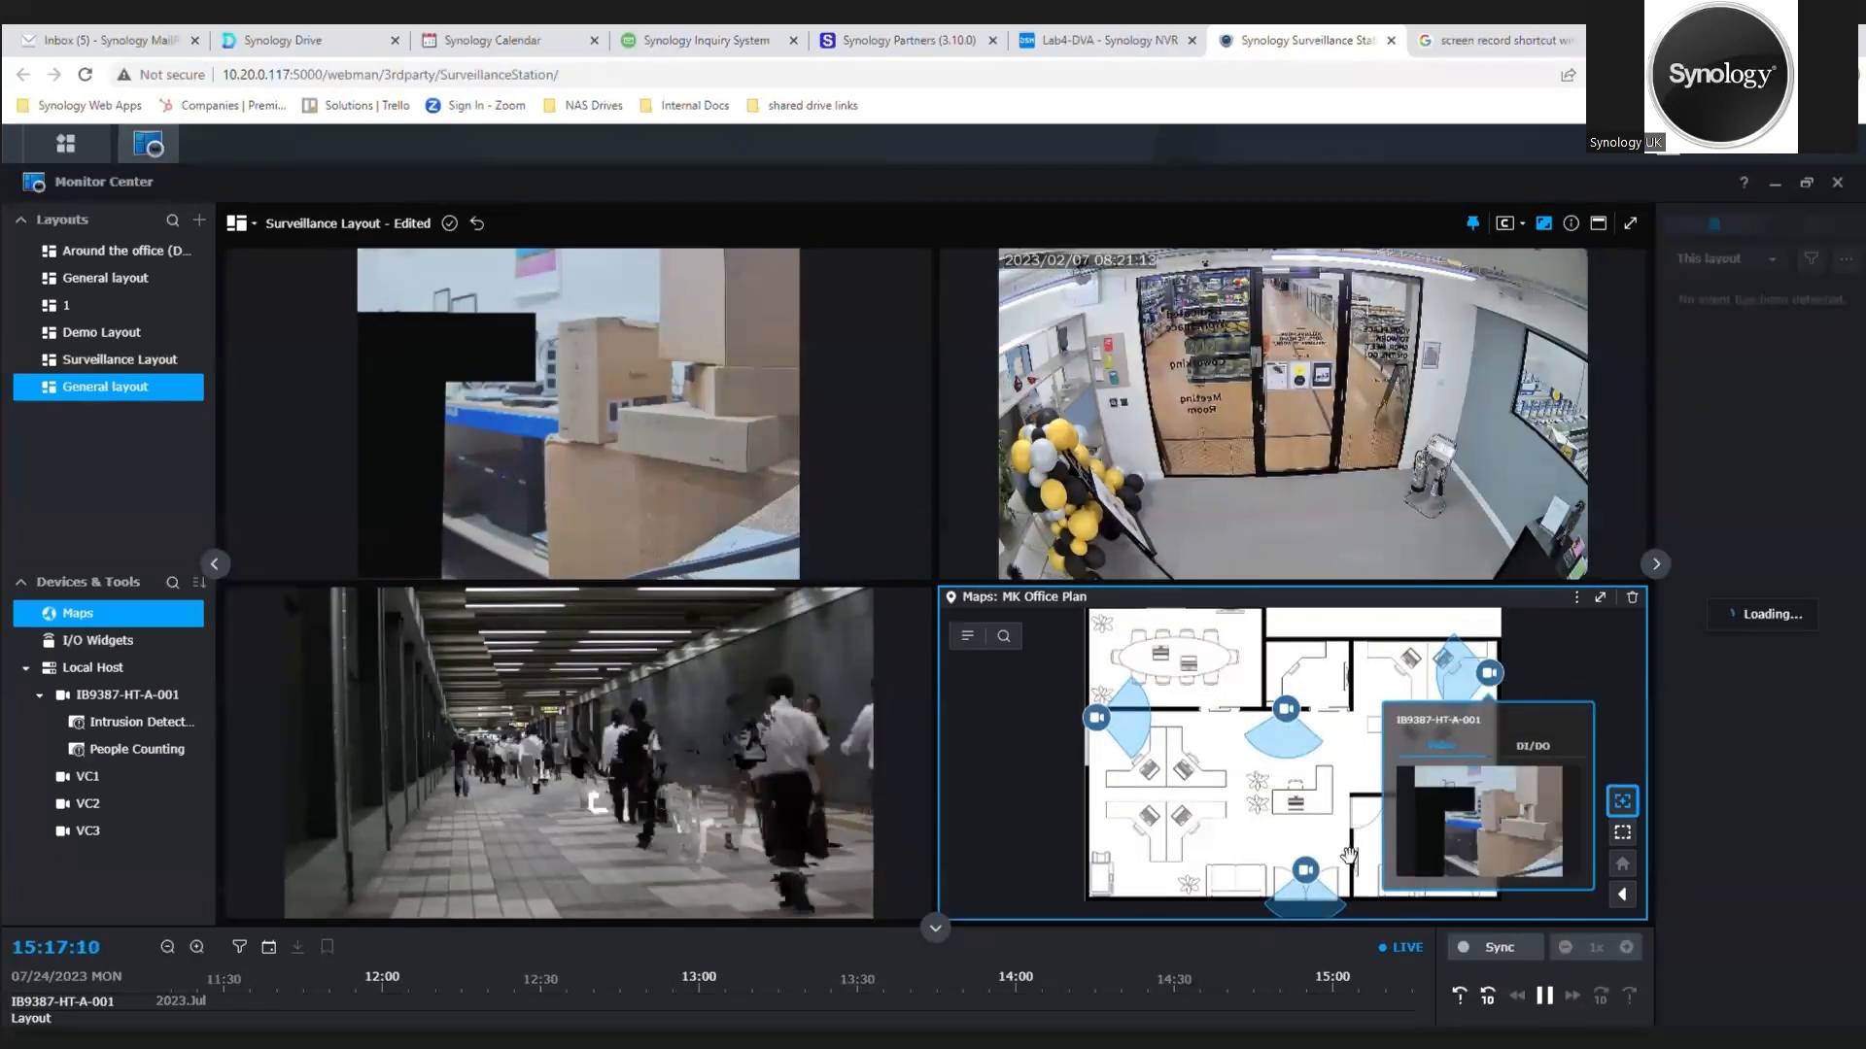
pyautogui.click(1307, 871)
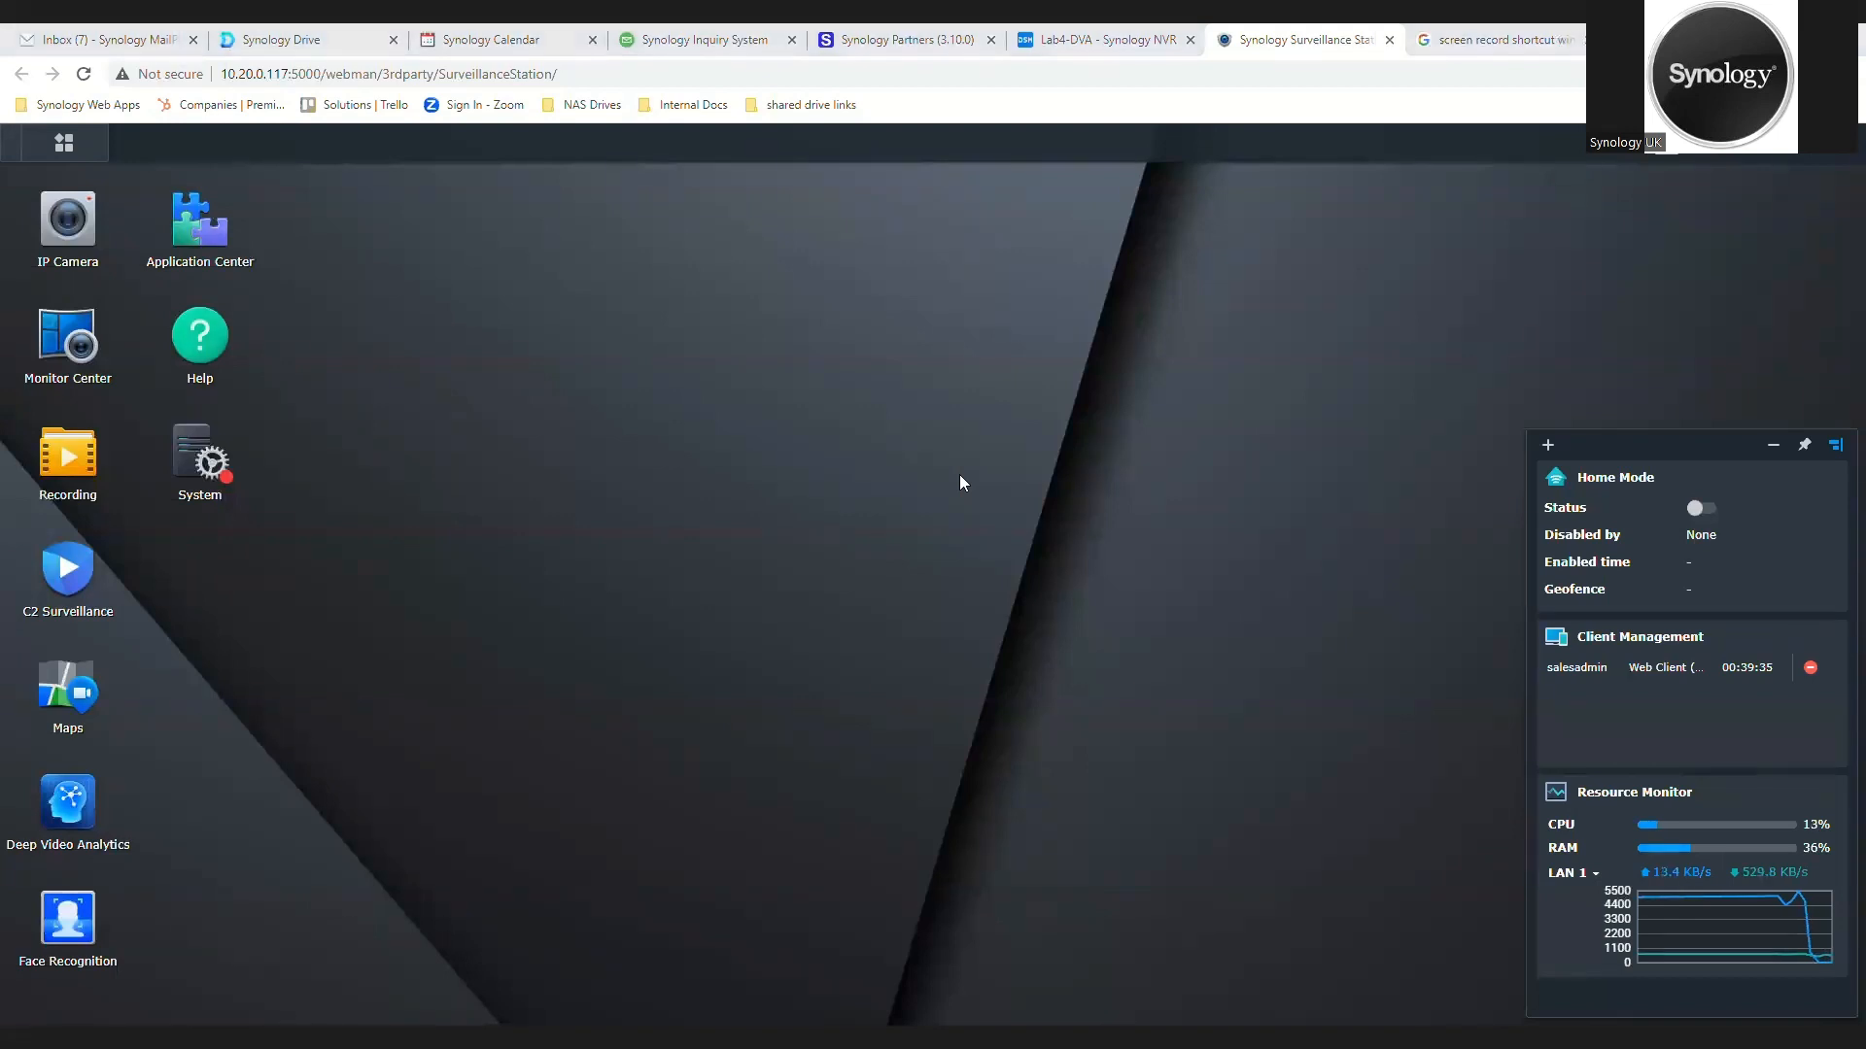
# Step: Edit camera VC1 in IP Camera and enable Privacy Masking in its security settings
pyautogui.click(73, 221)
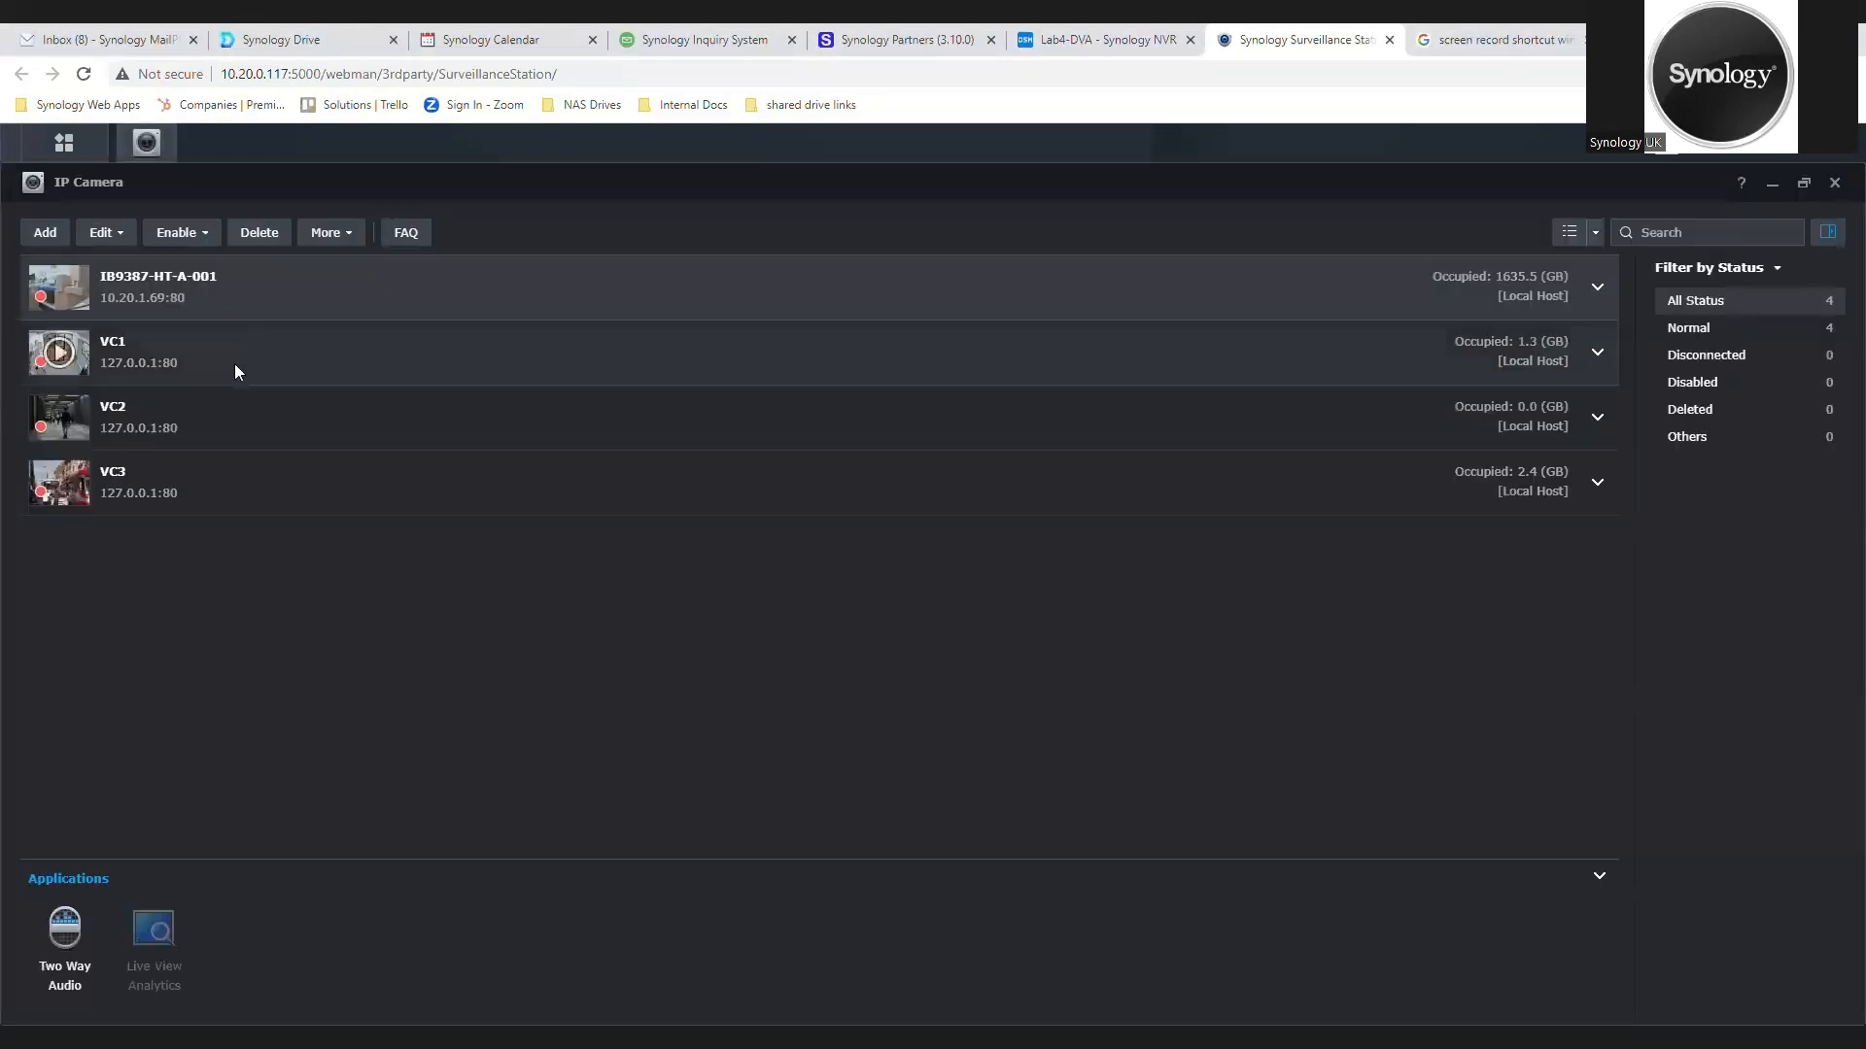
pyautogui.click(231, 356)
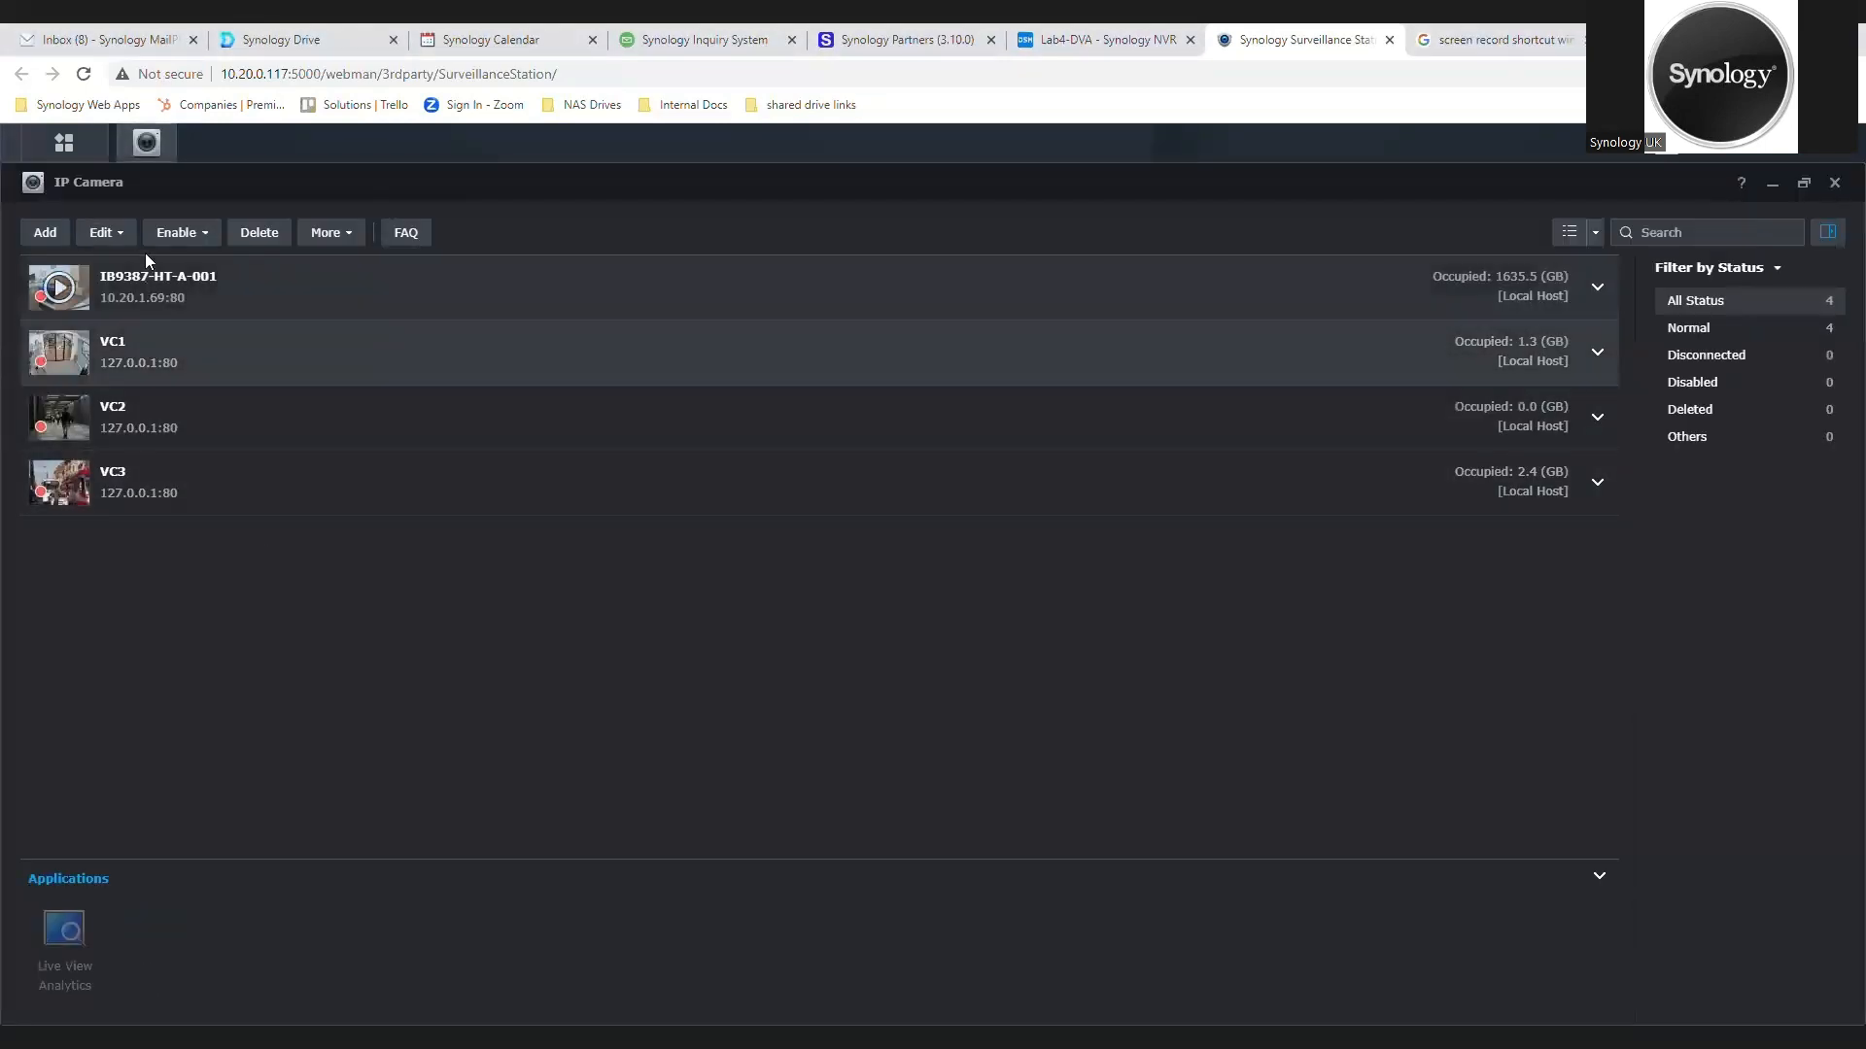
pyautogui.click(106, 232)
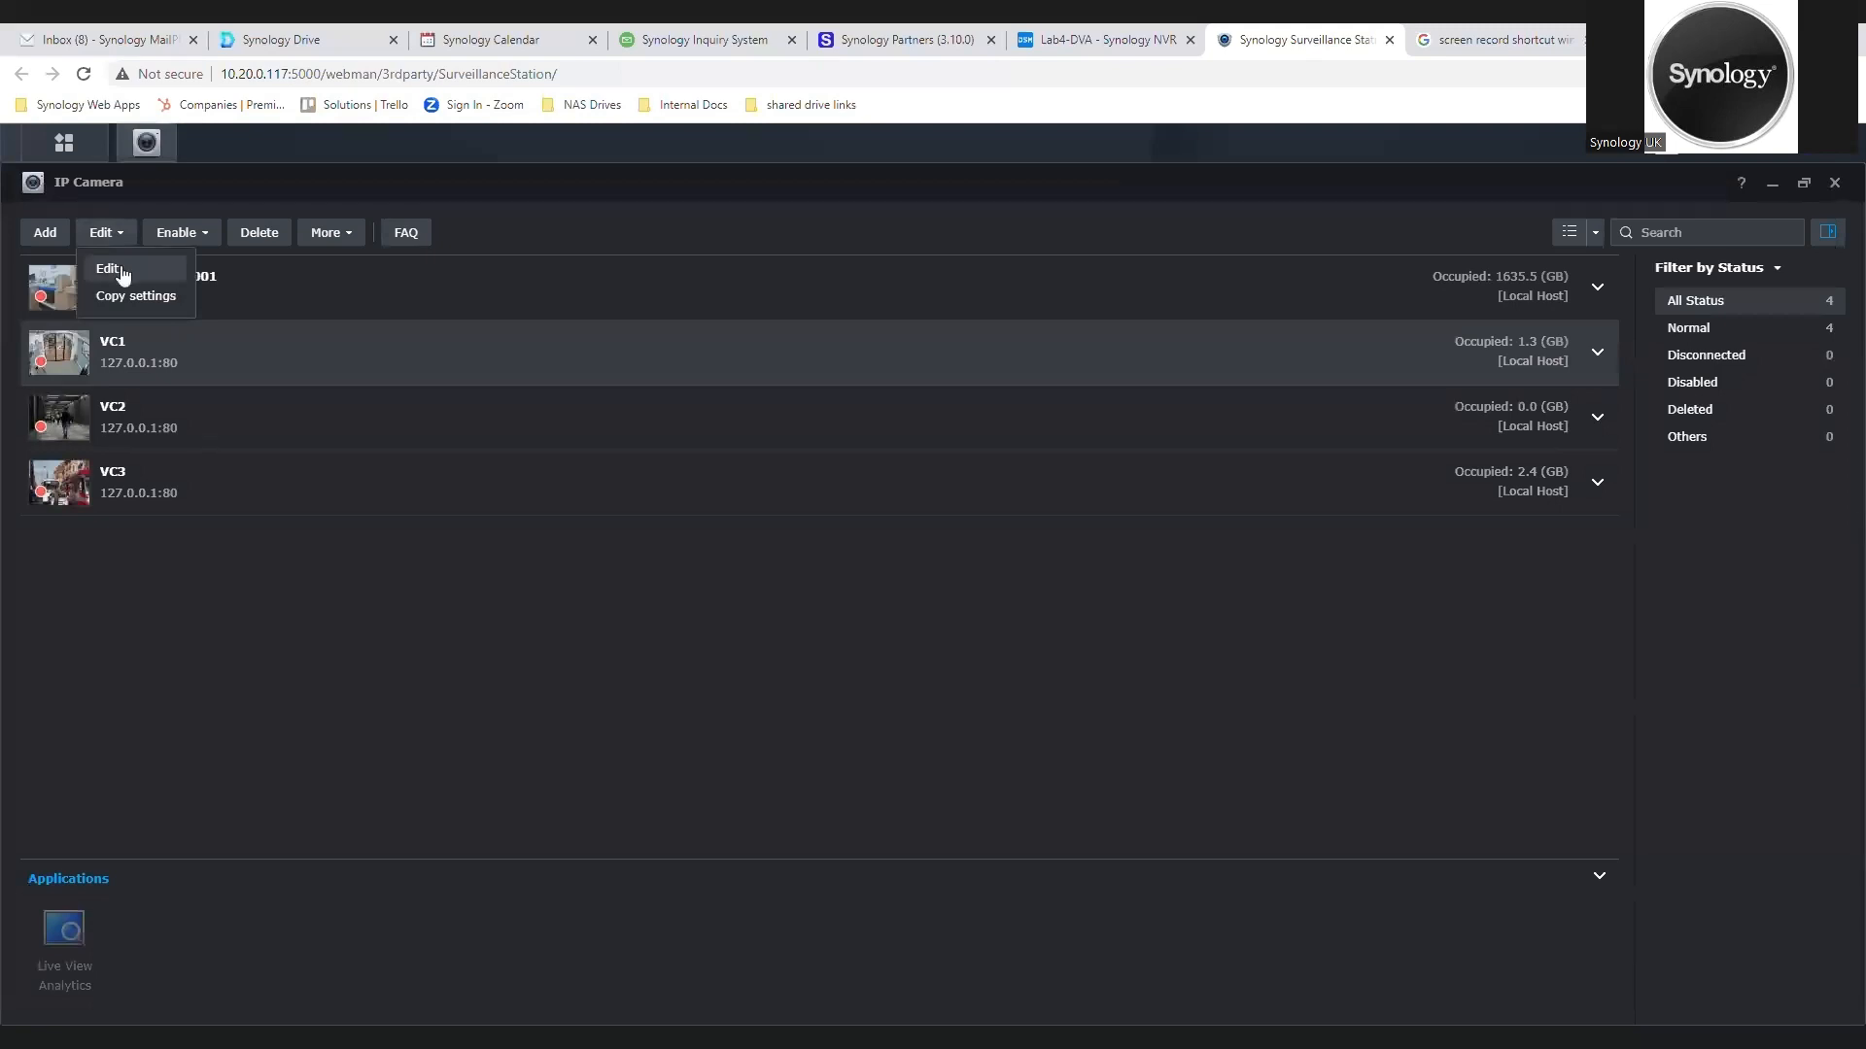
pyautogui.click(123, 276)
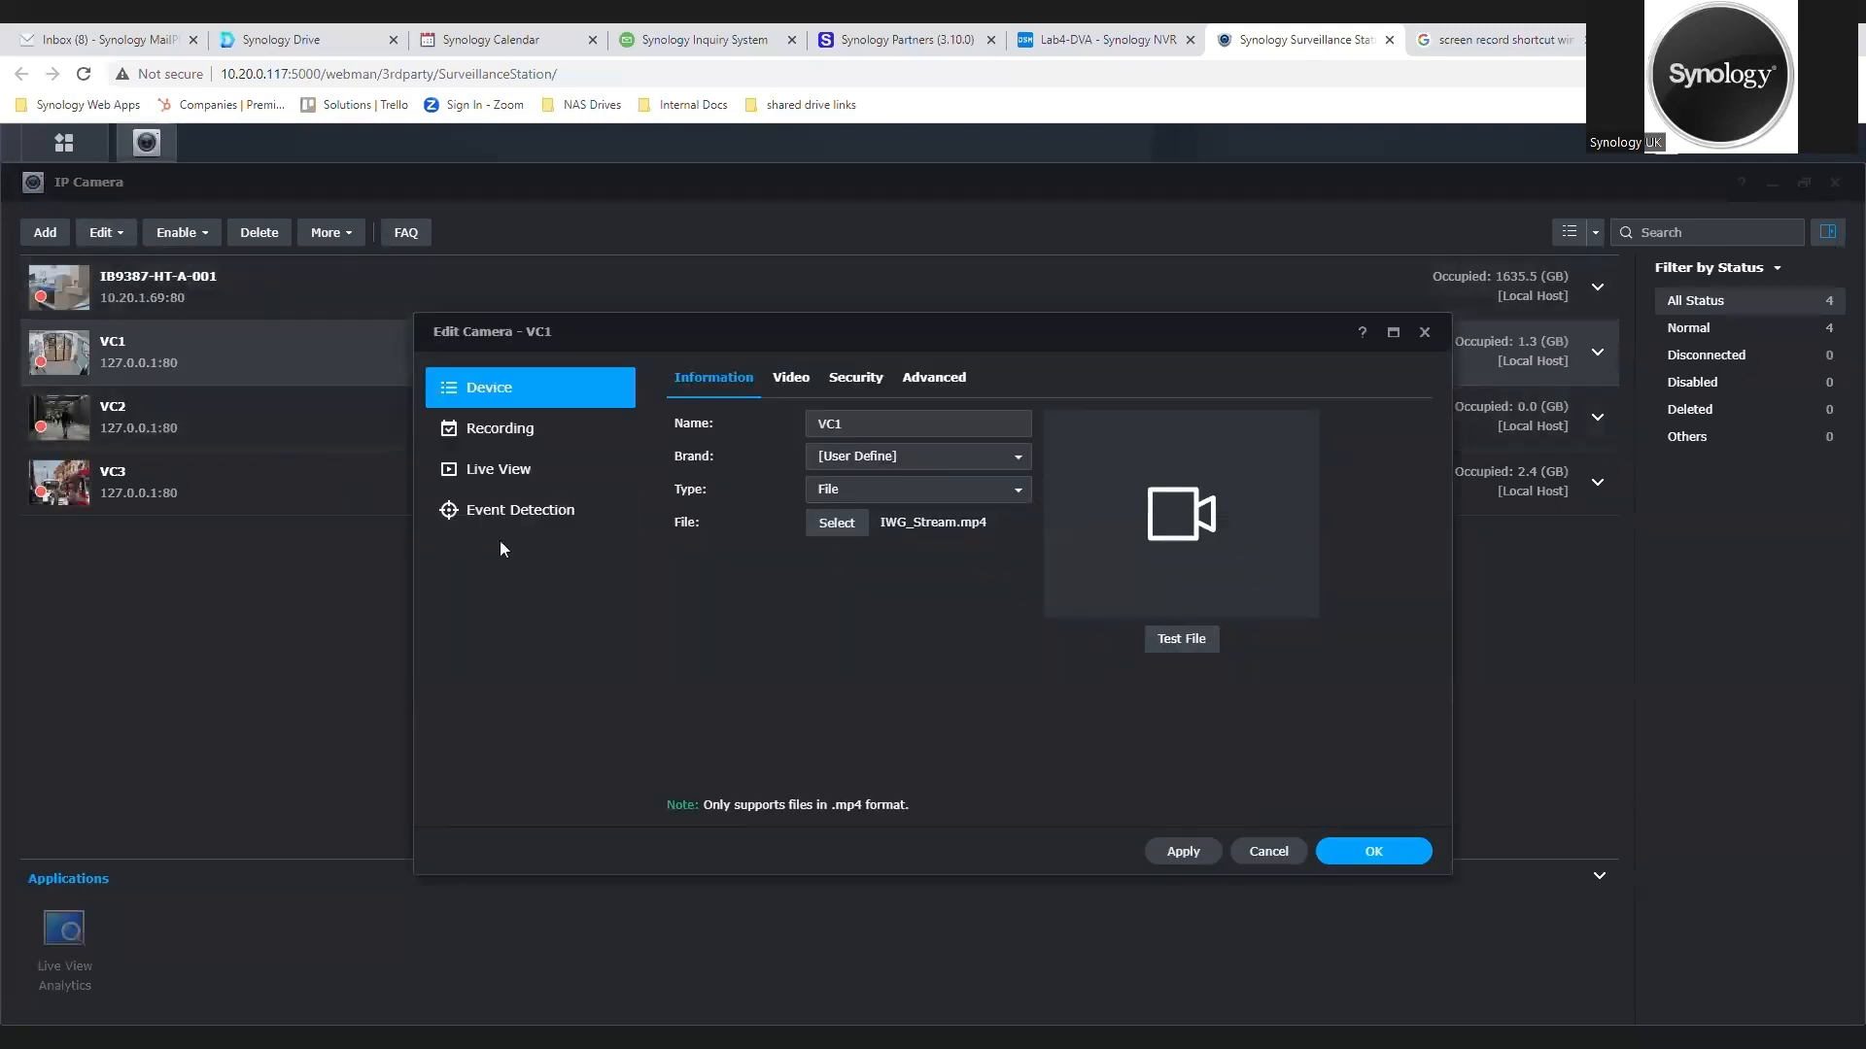
pyautogui.click(841, 387)
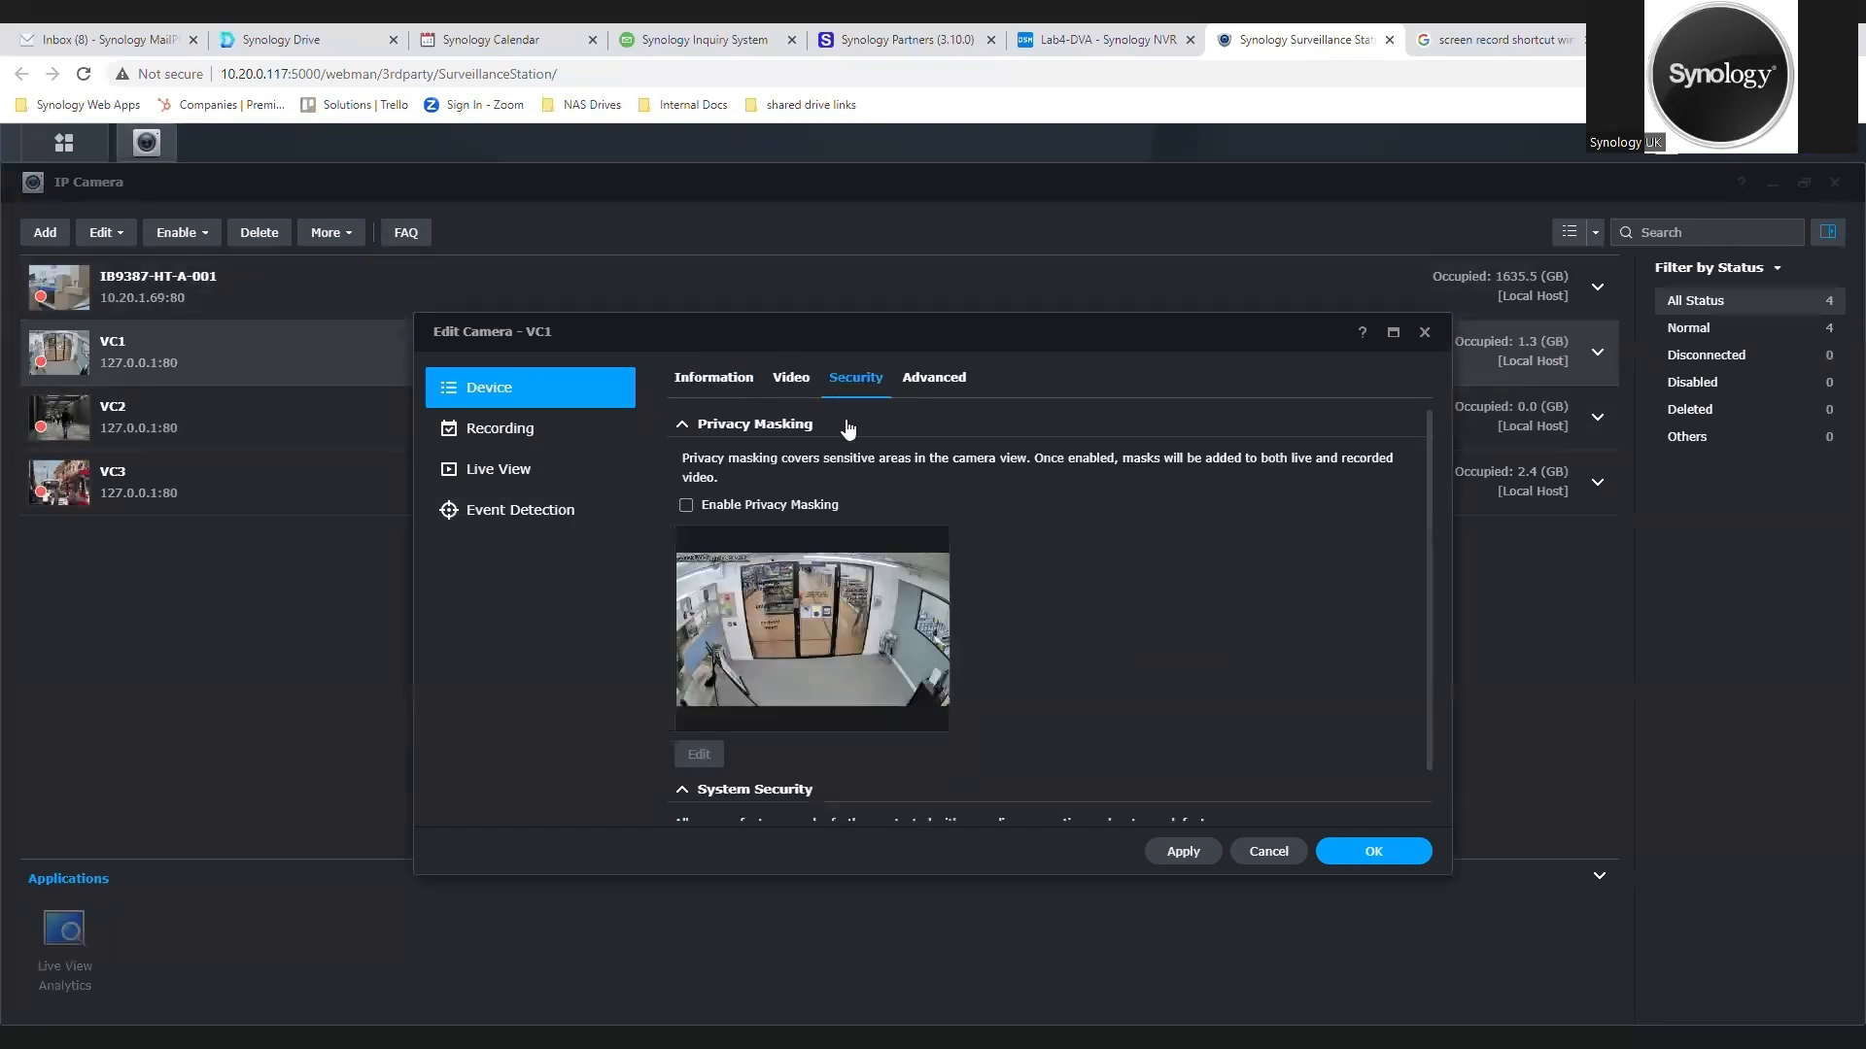
pyautogui.click(773, 503)
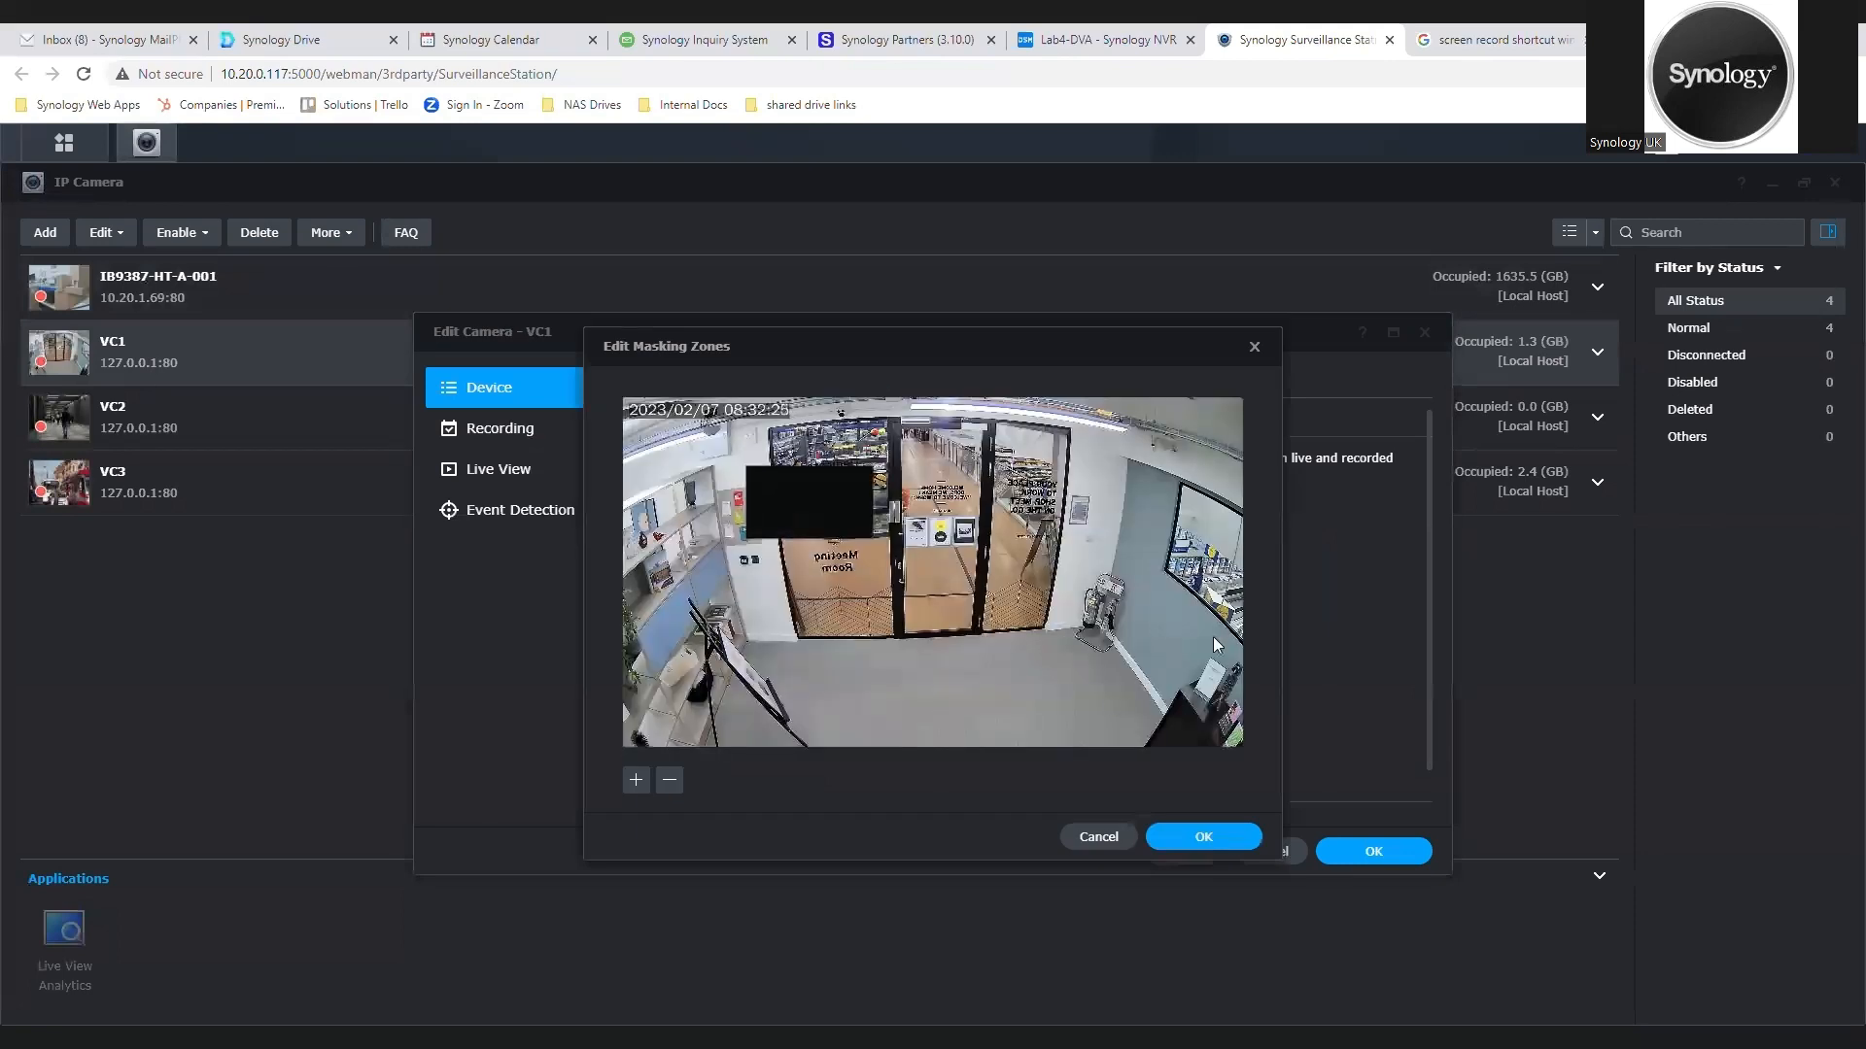
# Step: Move the masking zone onto the window in VC1's right wall, reshape its corners to fit the window, and confirm
pyautogui.moveTo(808, 499); pyautogui.dragTo(1223, 601)
pyautogui.moveTo(1120, 568); pyautogui.dragTo(1182, 483)
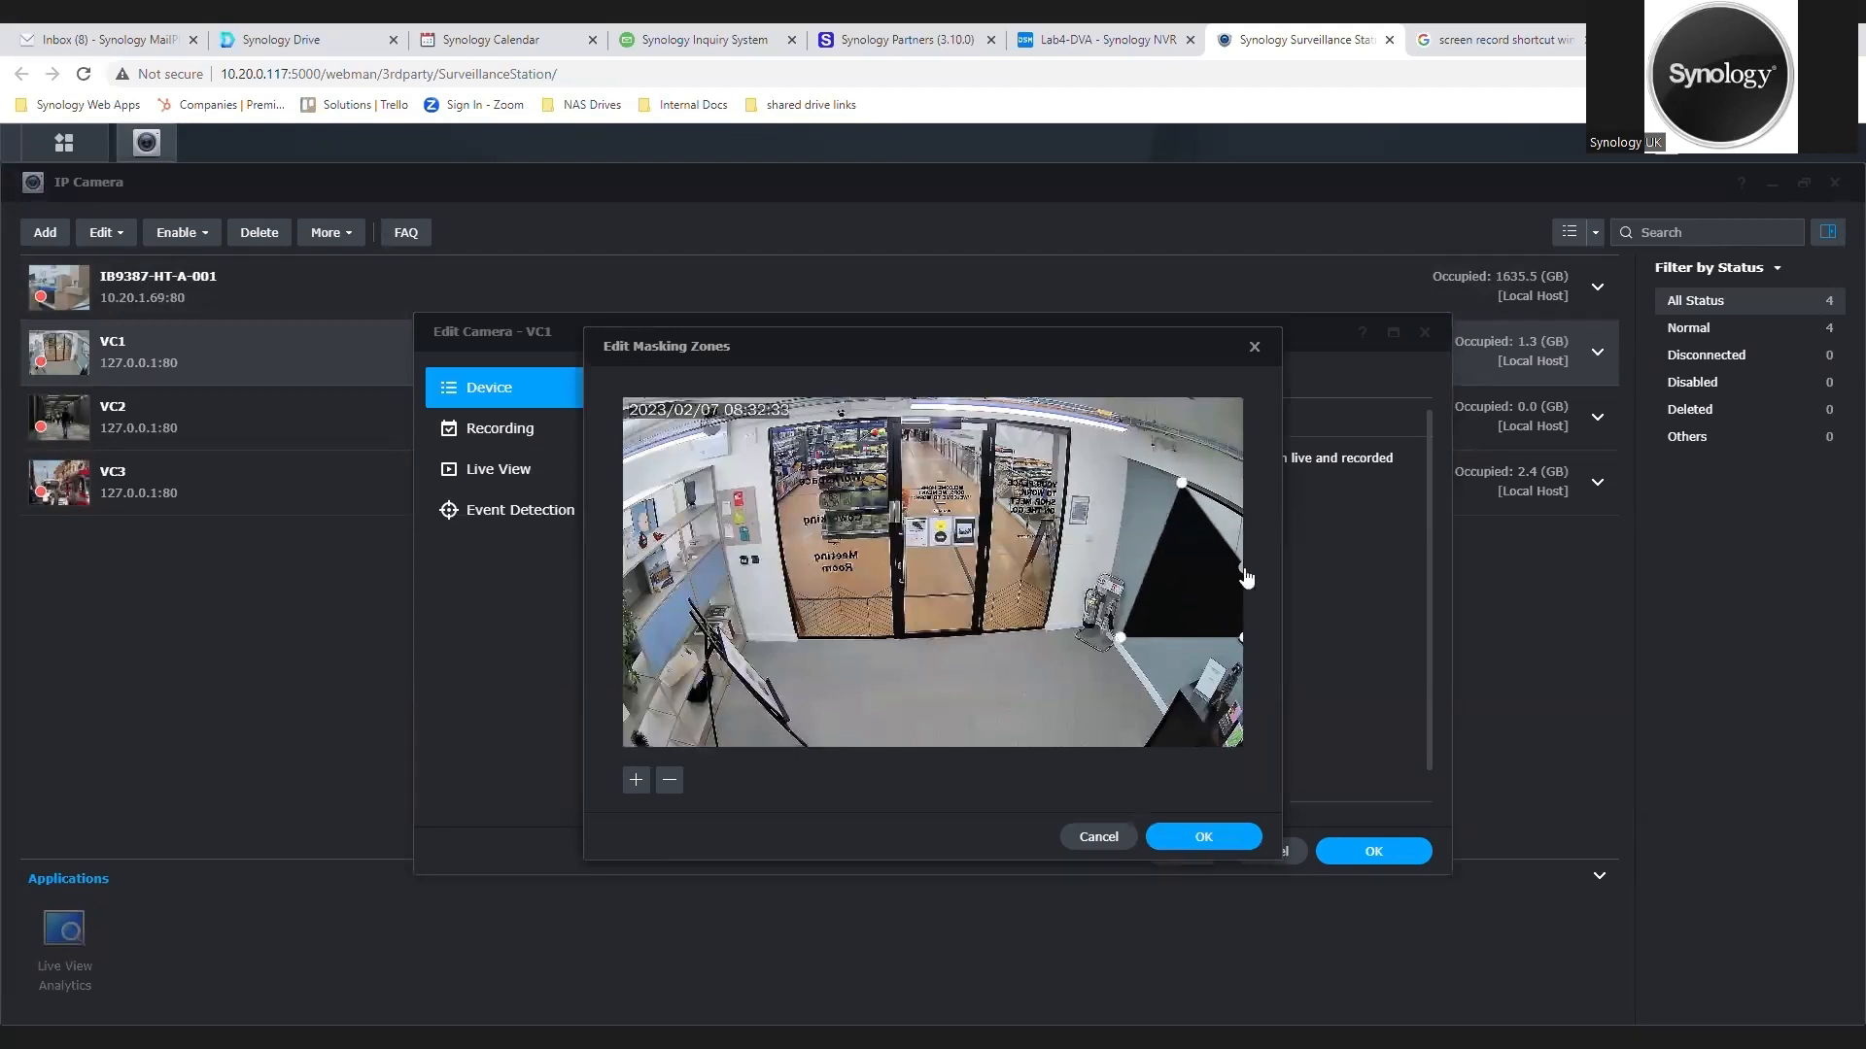
pyautogui.moveTo(1244, 570); pyautogui.dragTo(1244, 516)
pyautogui.moveTo(1122, 639); pyautogui.dragTo(1166, 574)
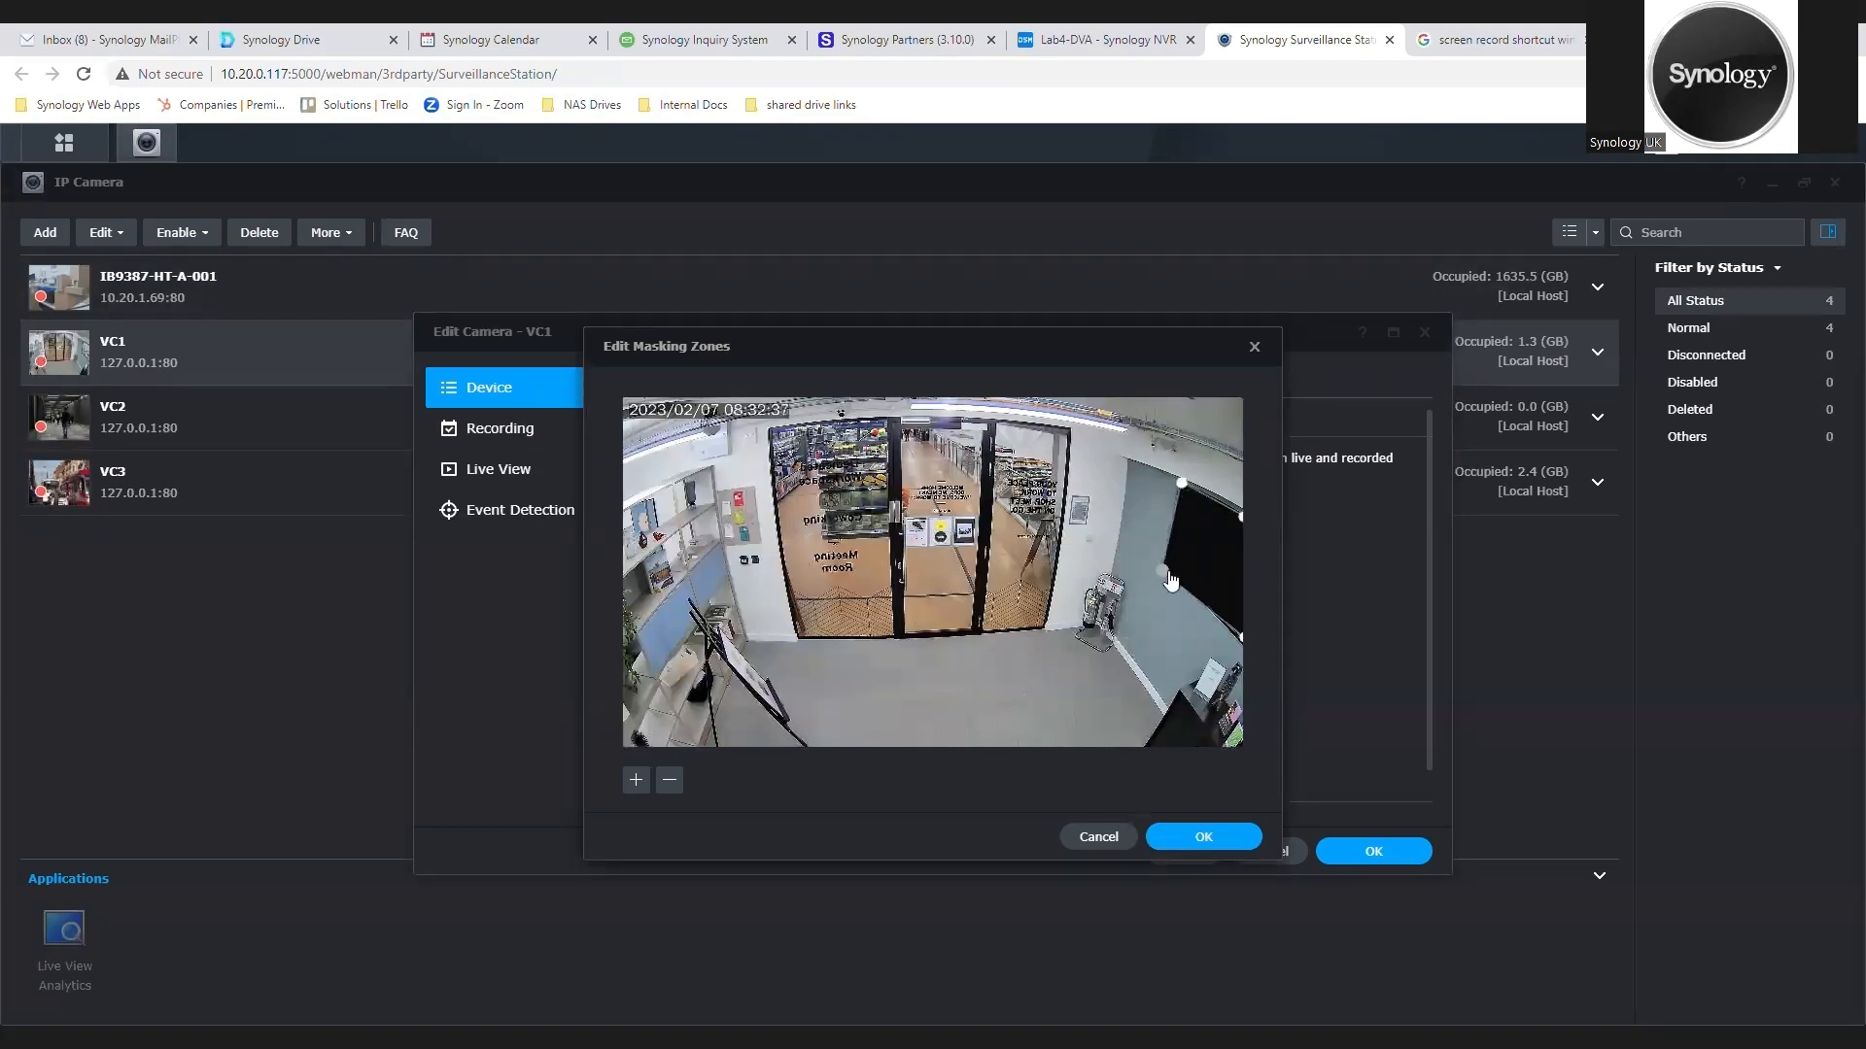
pyautogui.moveTo(1240, 636); pyautogui.dragTo(1242, 646)
pyautogui.click(1184, 841)
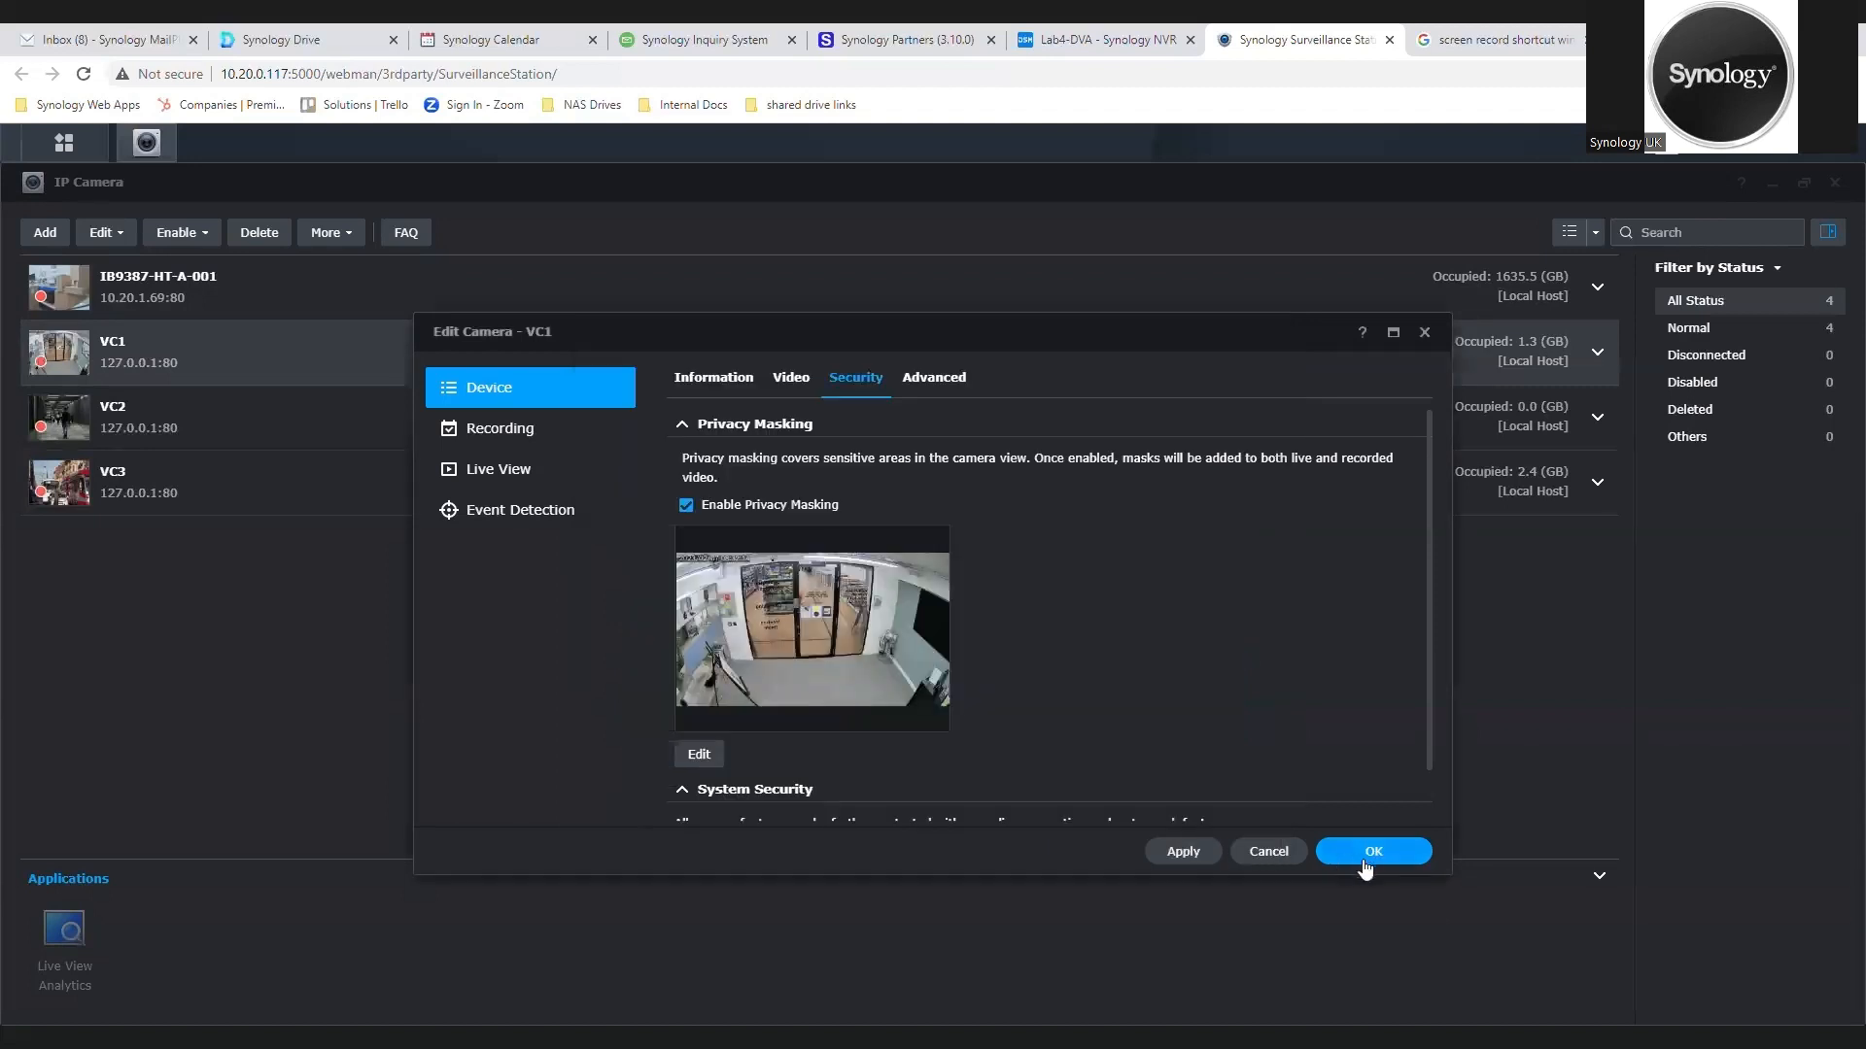
# Step: Save VC1's privacy masking settings and display the Surveillance Layout in Monitor Center
pyautogui.click(1353, 859)
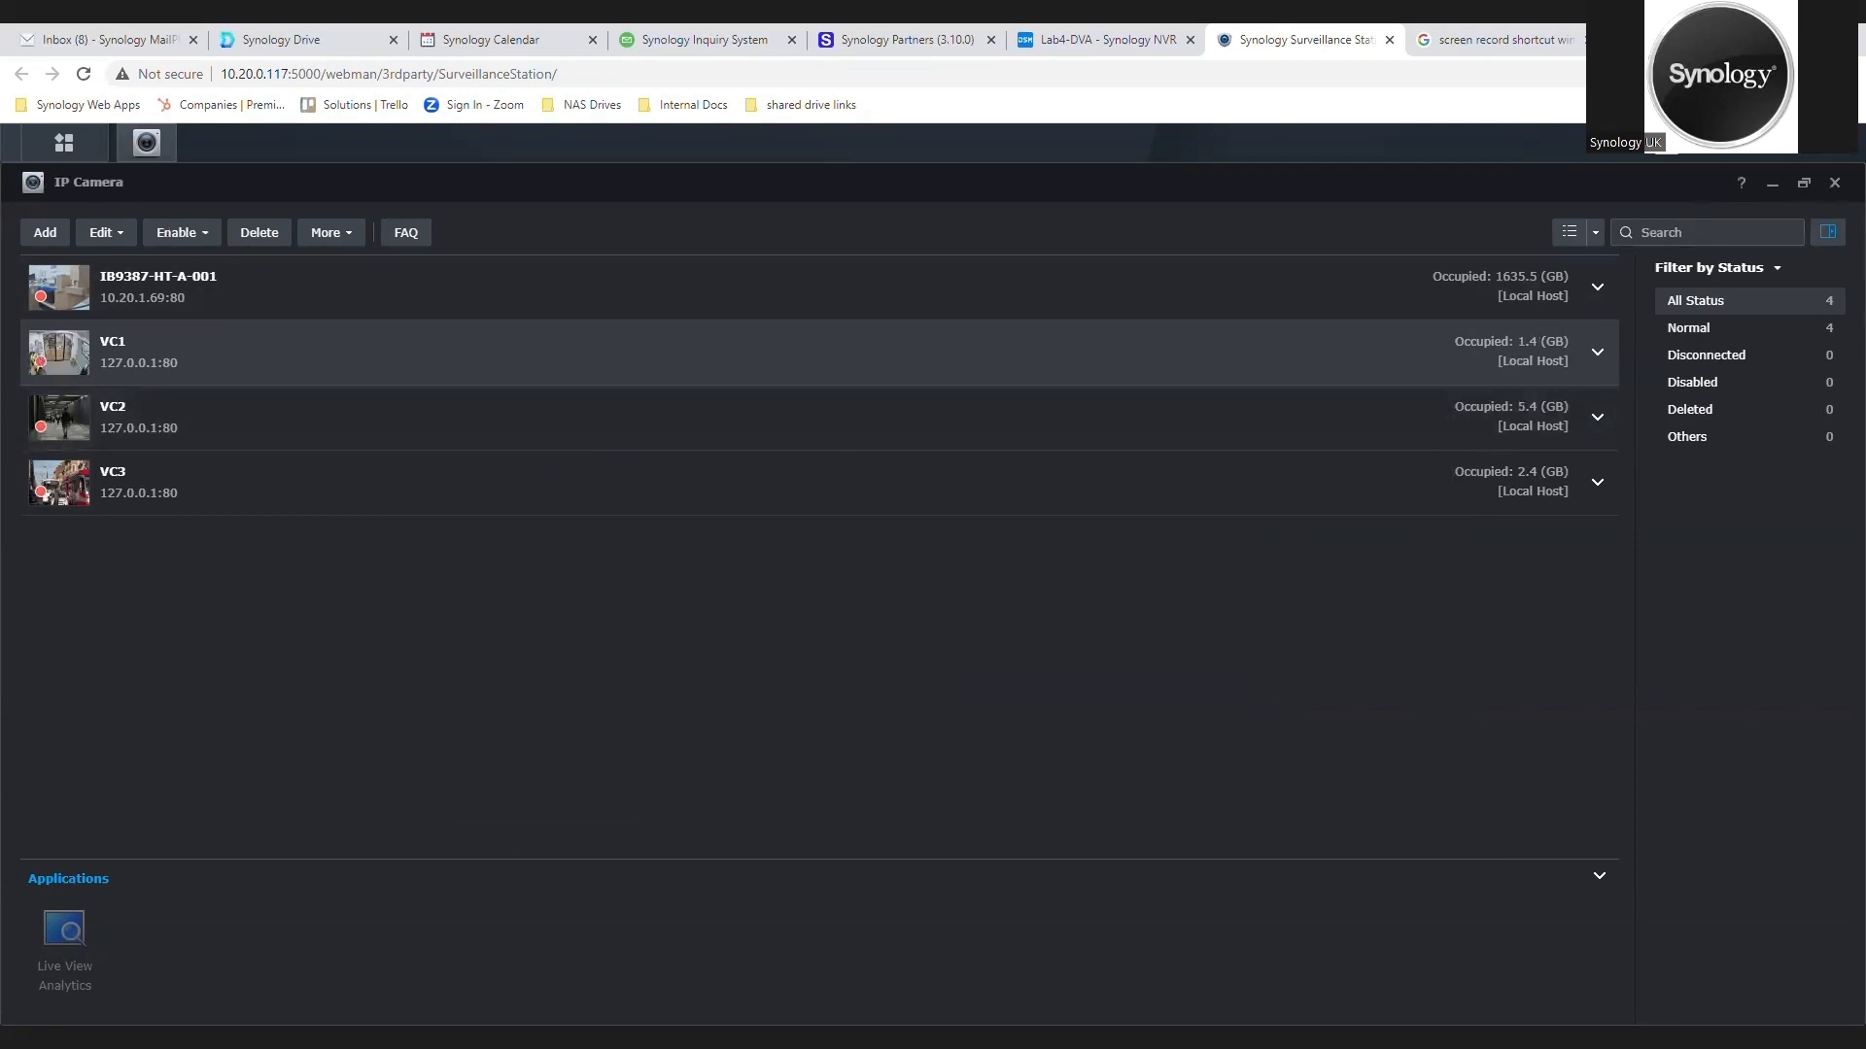
pyautogui.click(1835, 184)
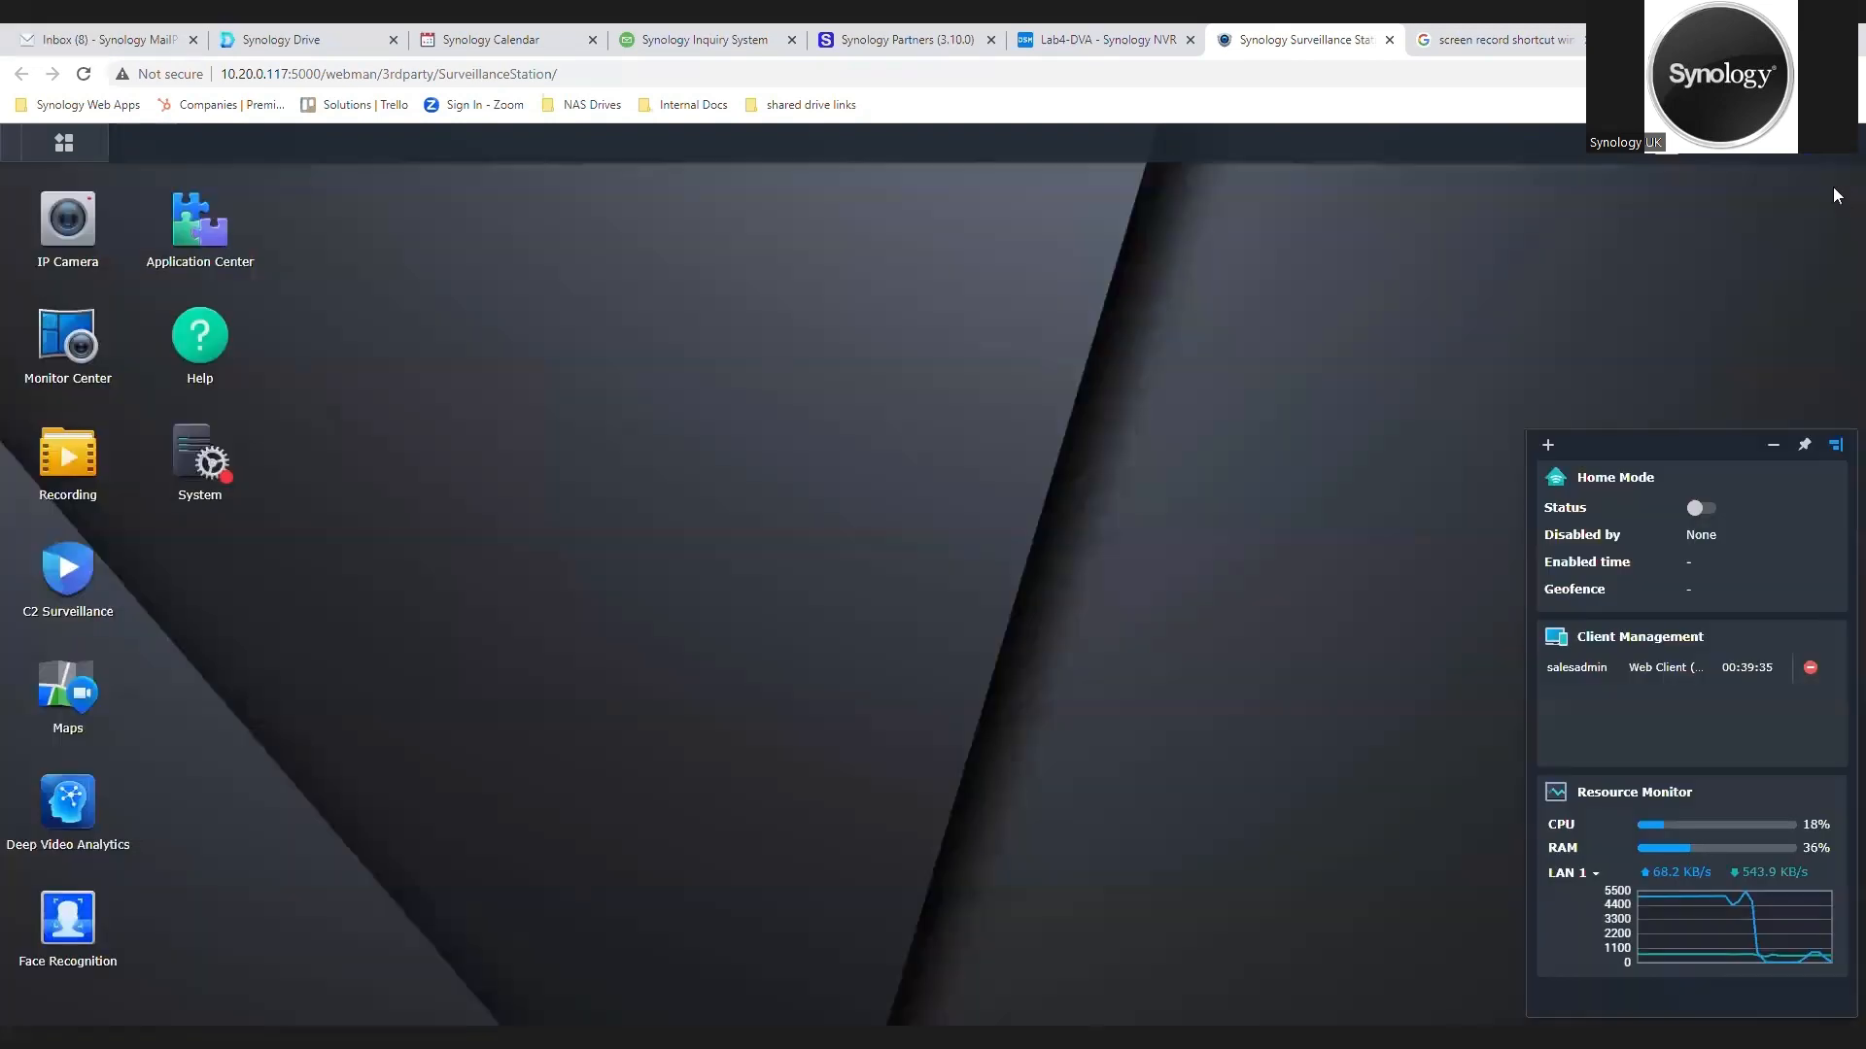
pyautogui.click(34, 335)
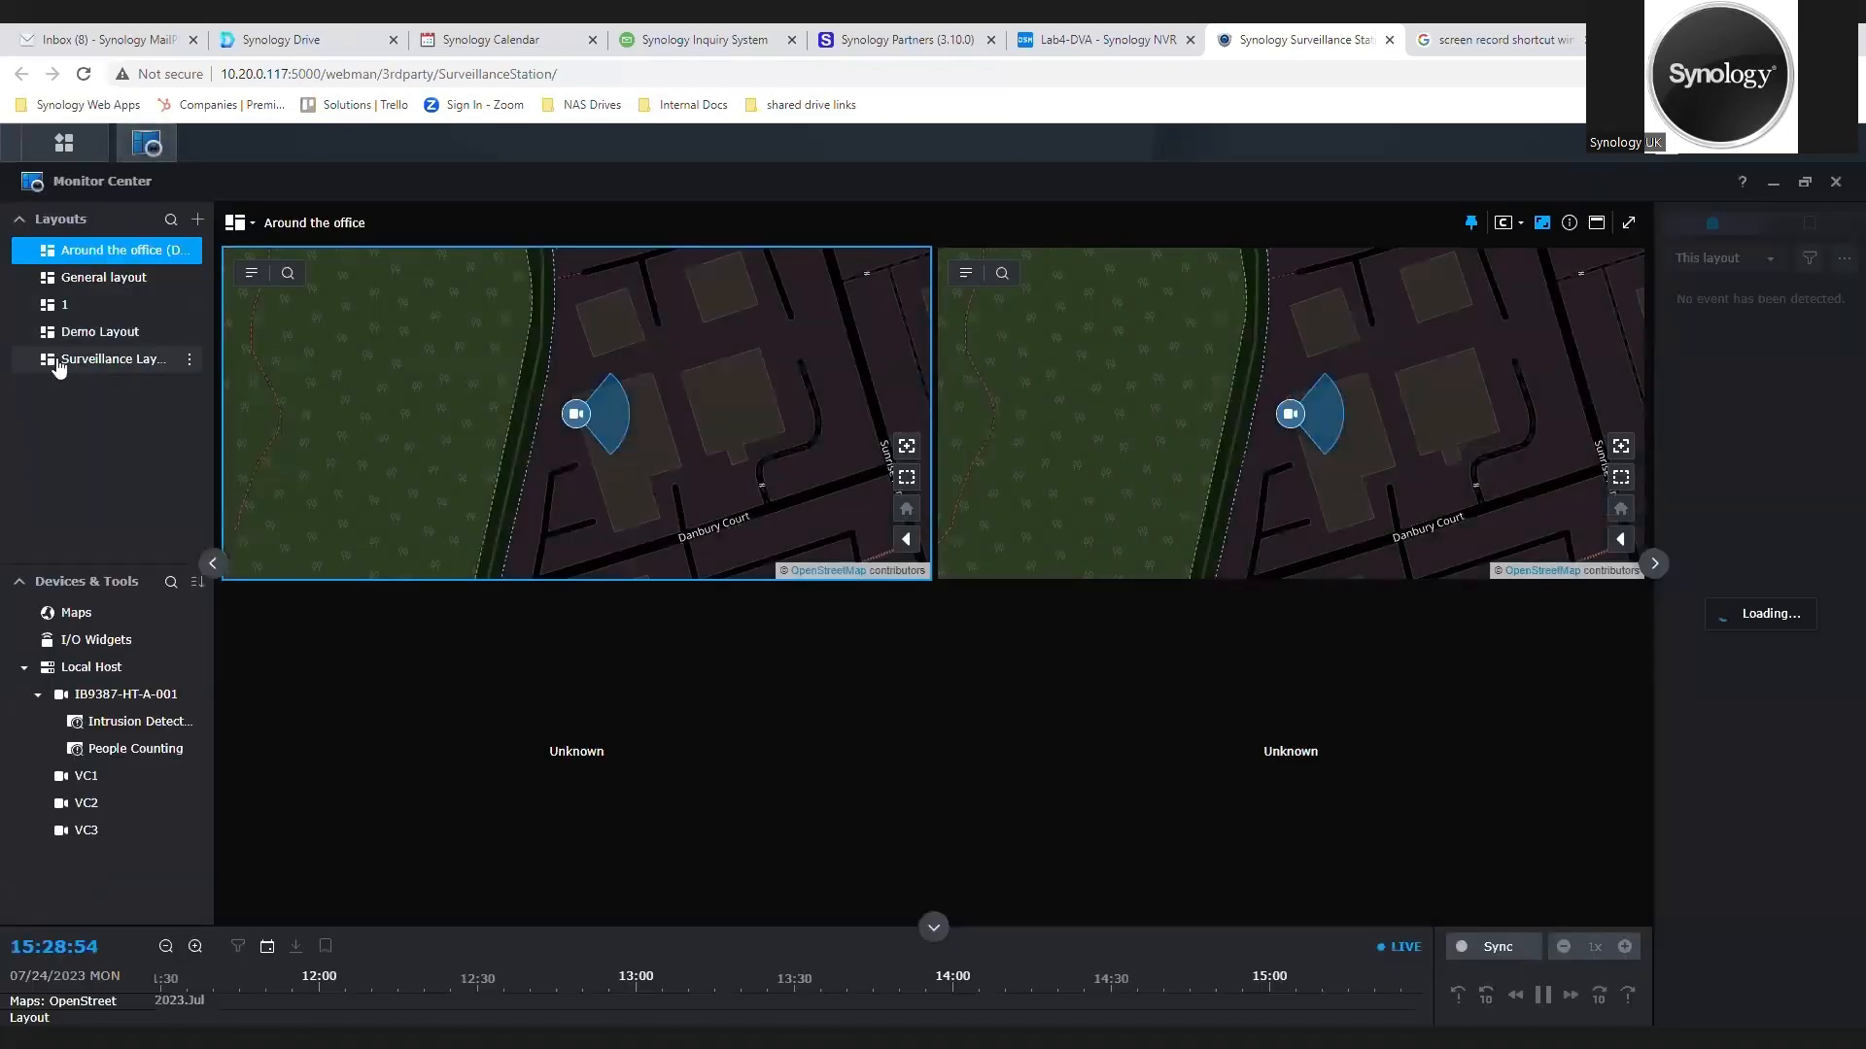
pyautogui.click(111, 361)
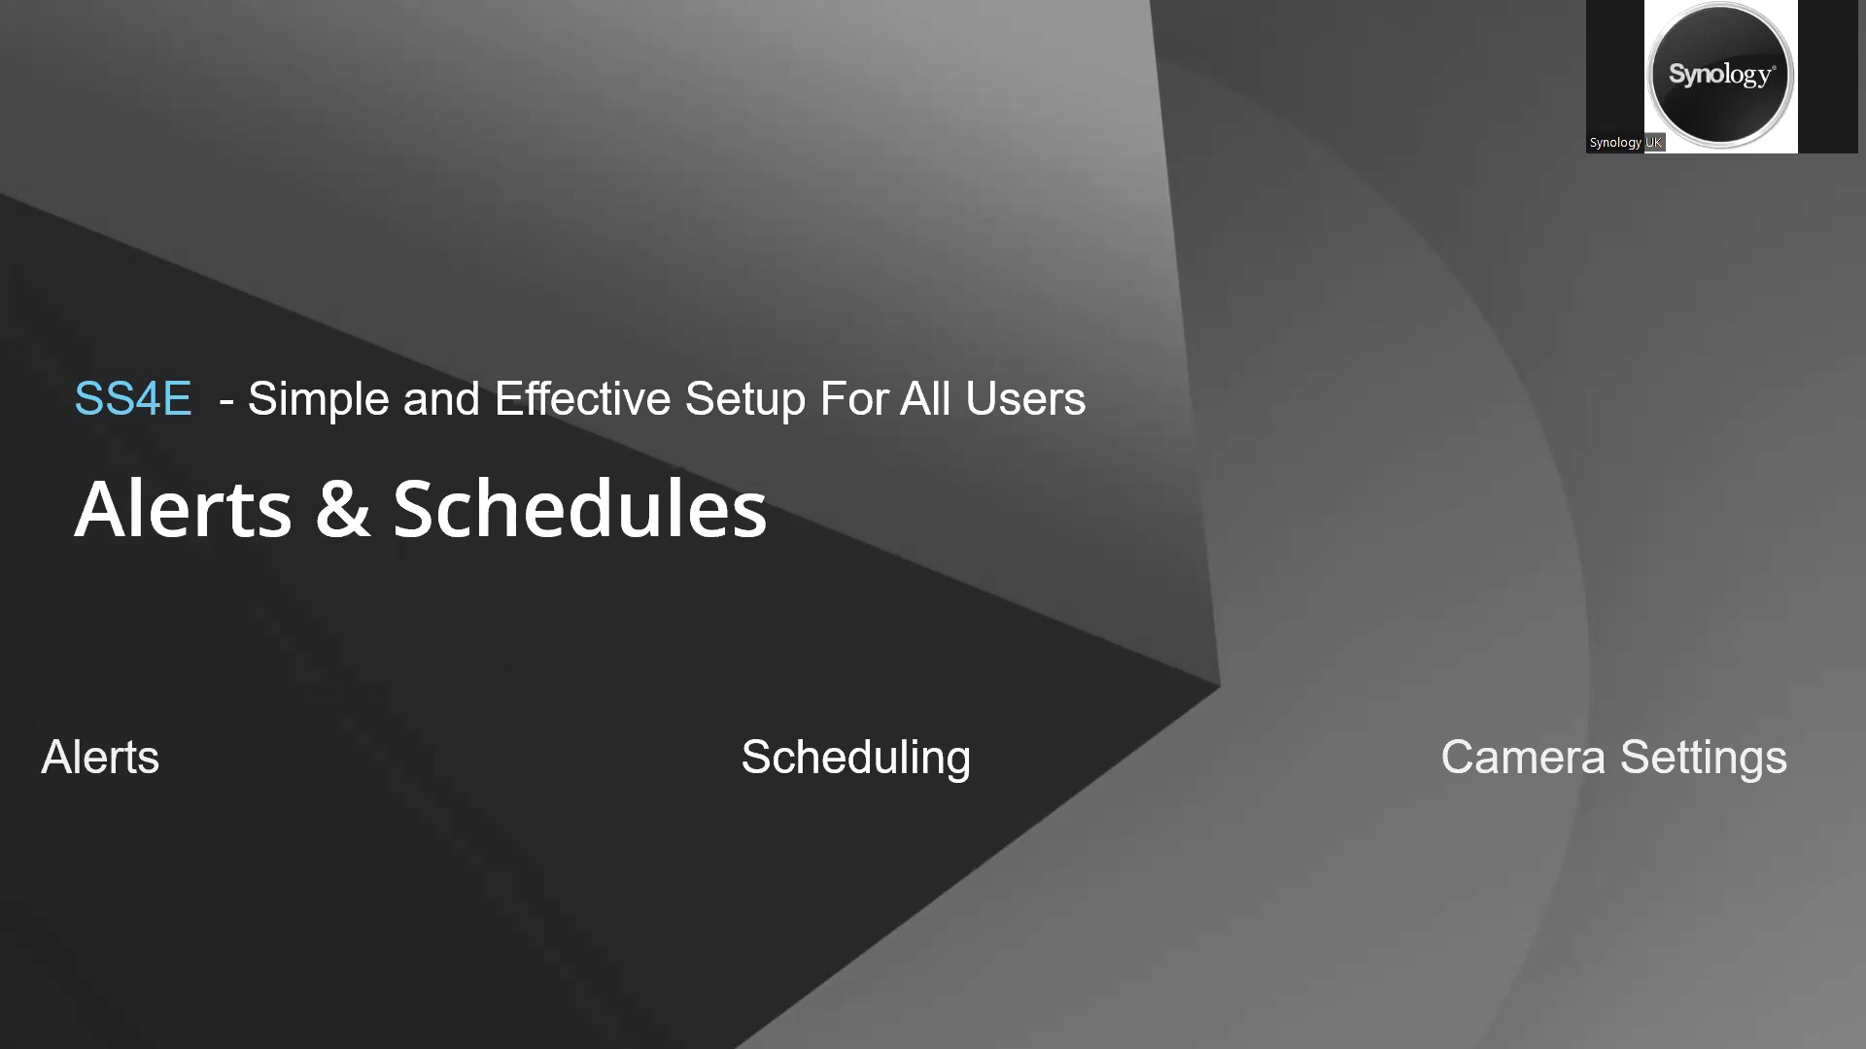
pyautogui.press('Right')
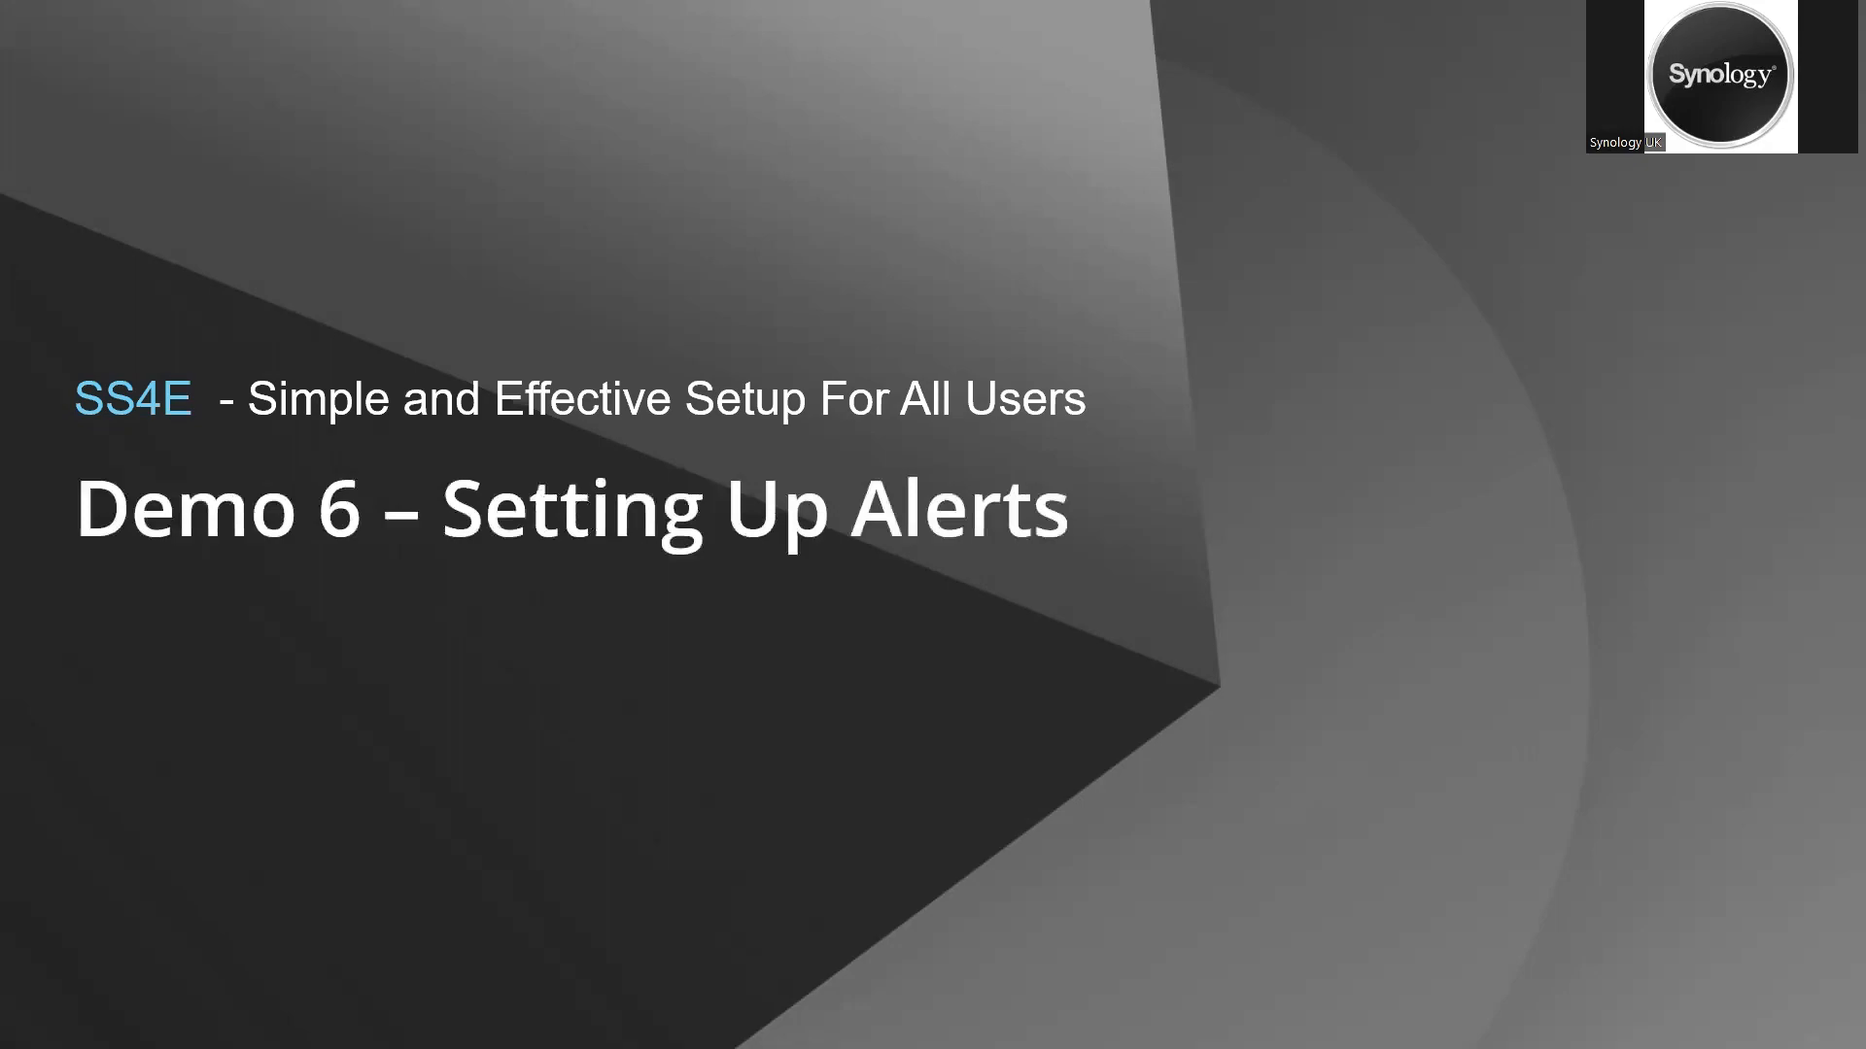
pyautogui.hotkey('alt', 'Tab')
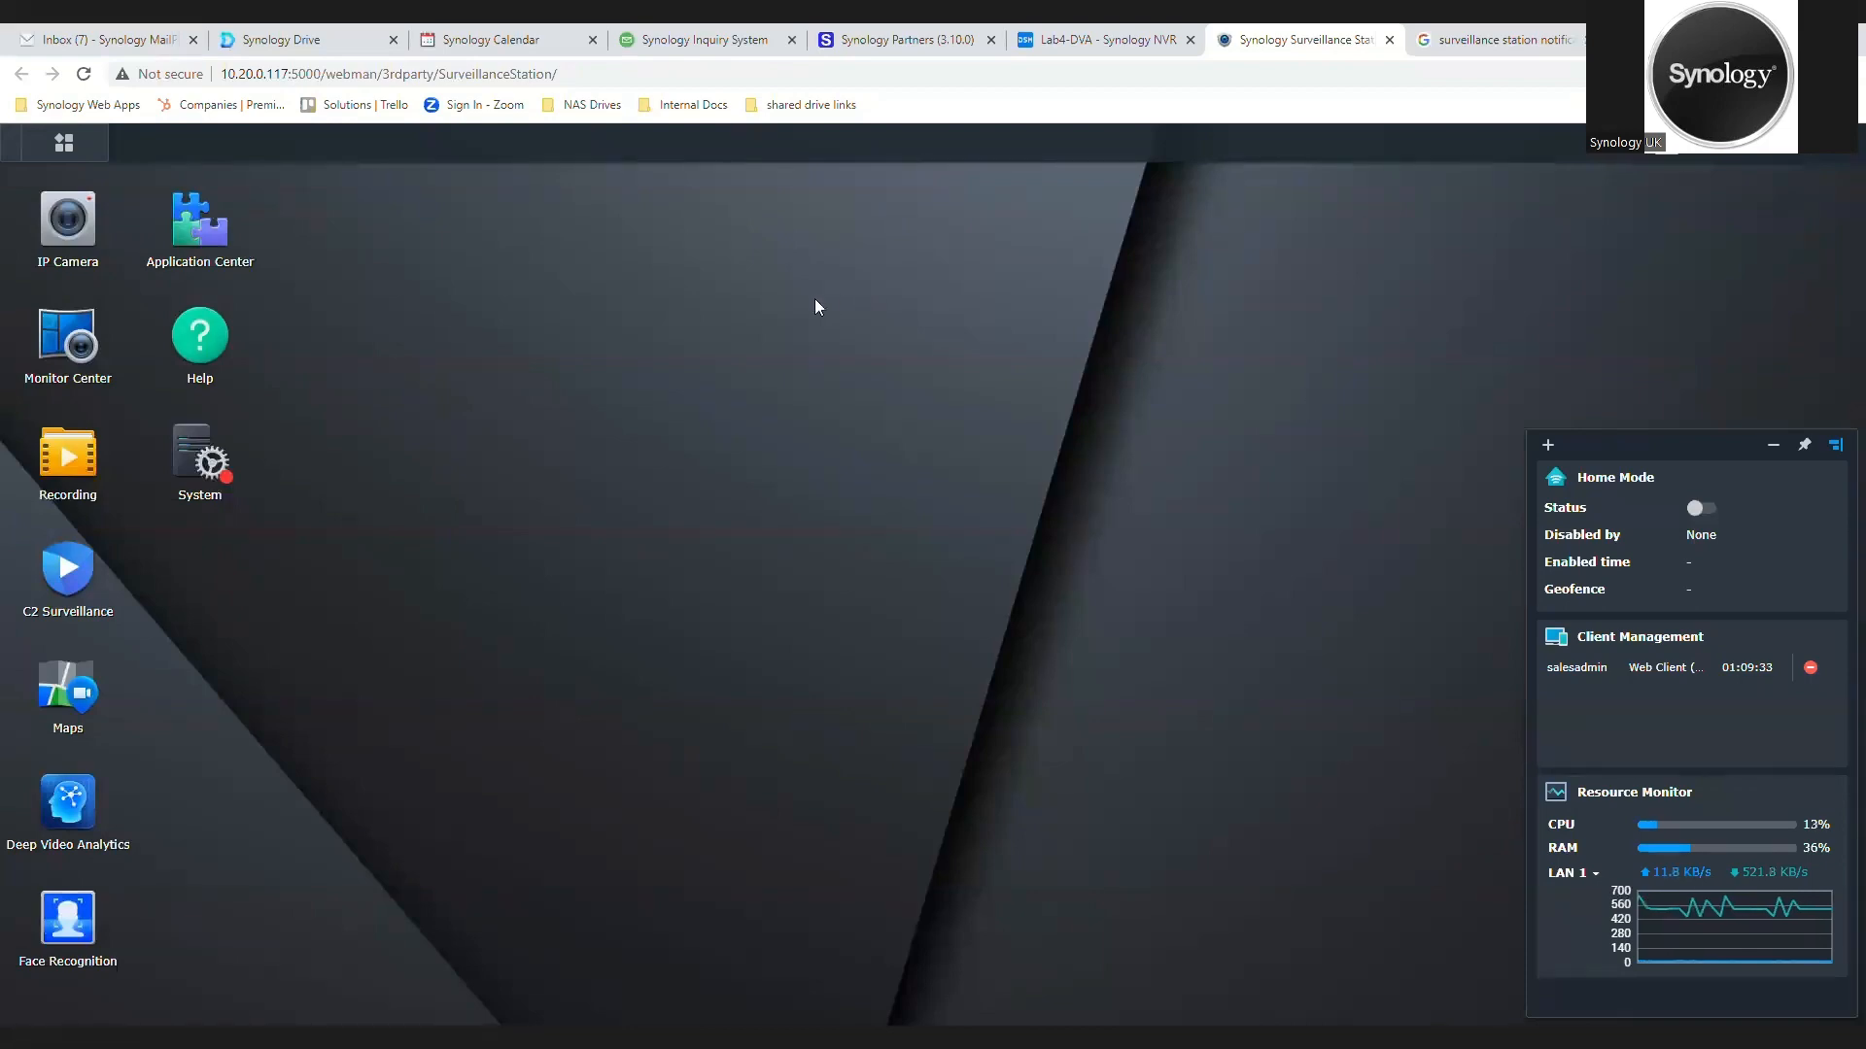
# Step: Add a Notification shortcut to the Surveillance Station desktop and open Notification from it
pyautogui.click(39, 157)
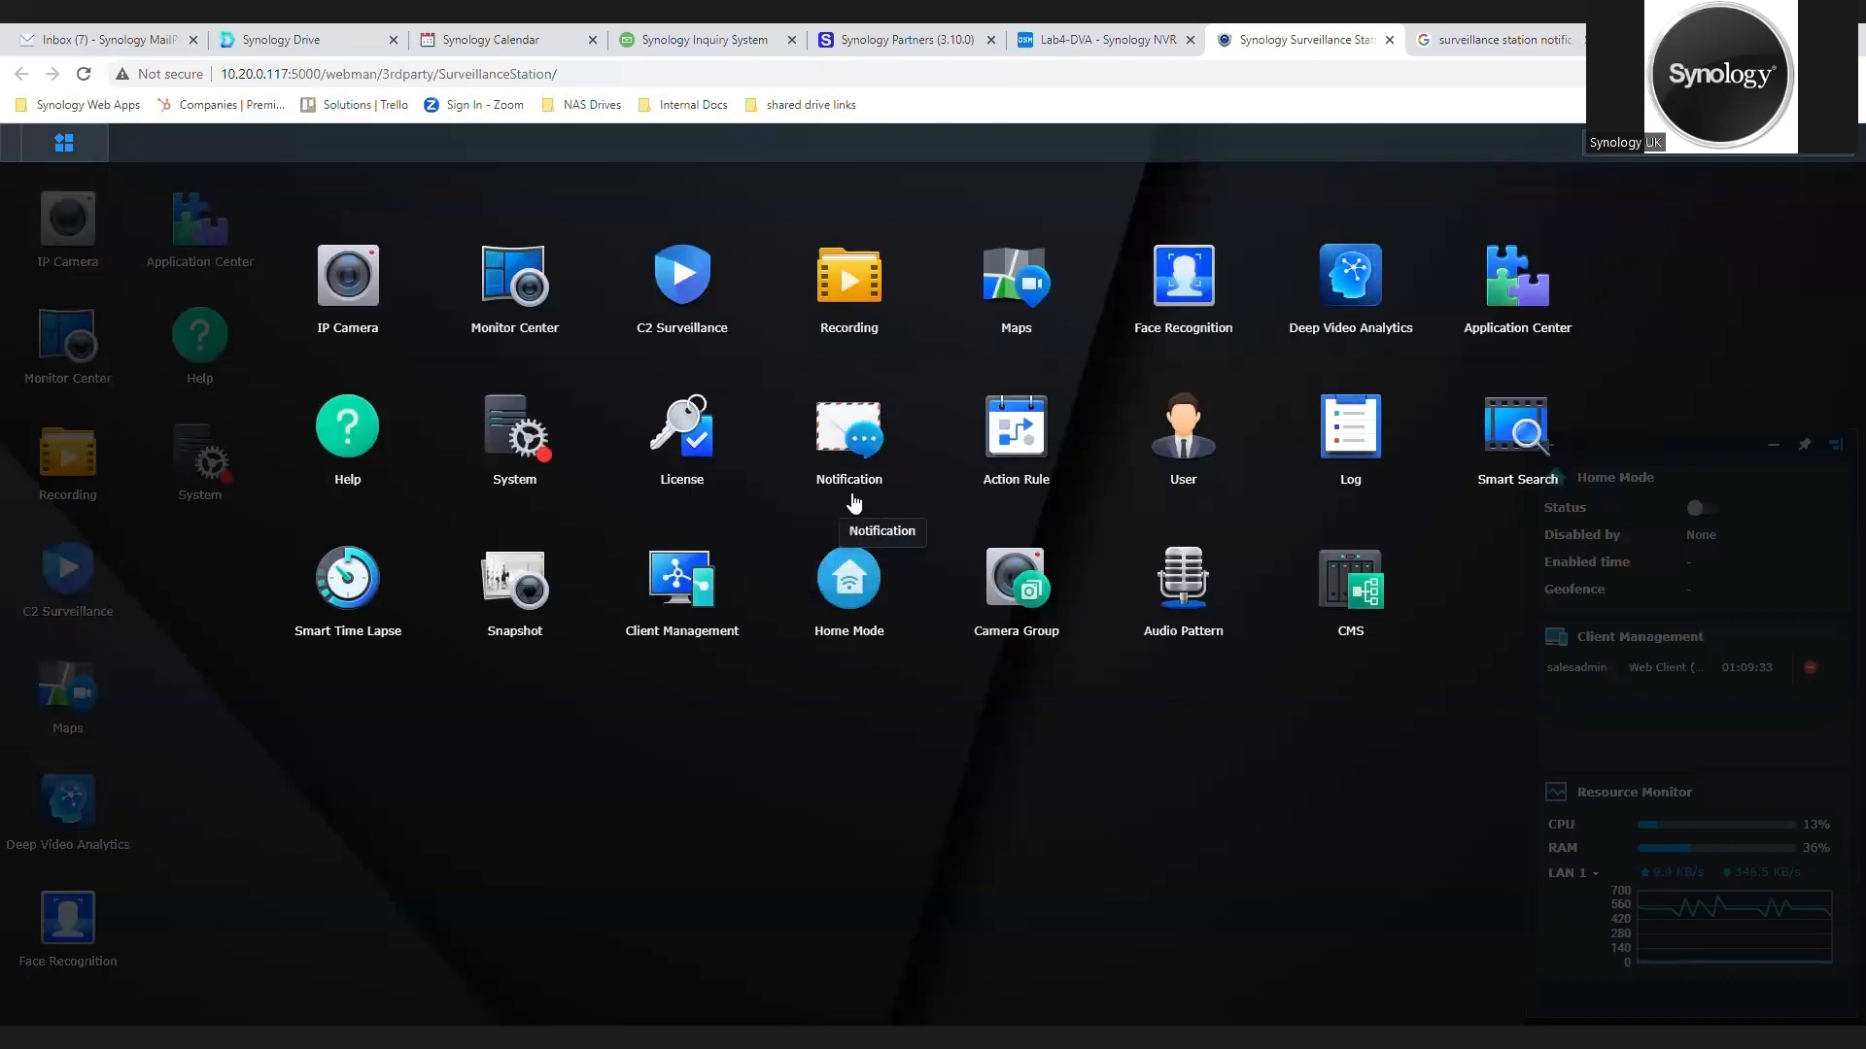
pyautogui.moveTo(872, 488); pyautogui.dragTo(282, 703)
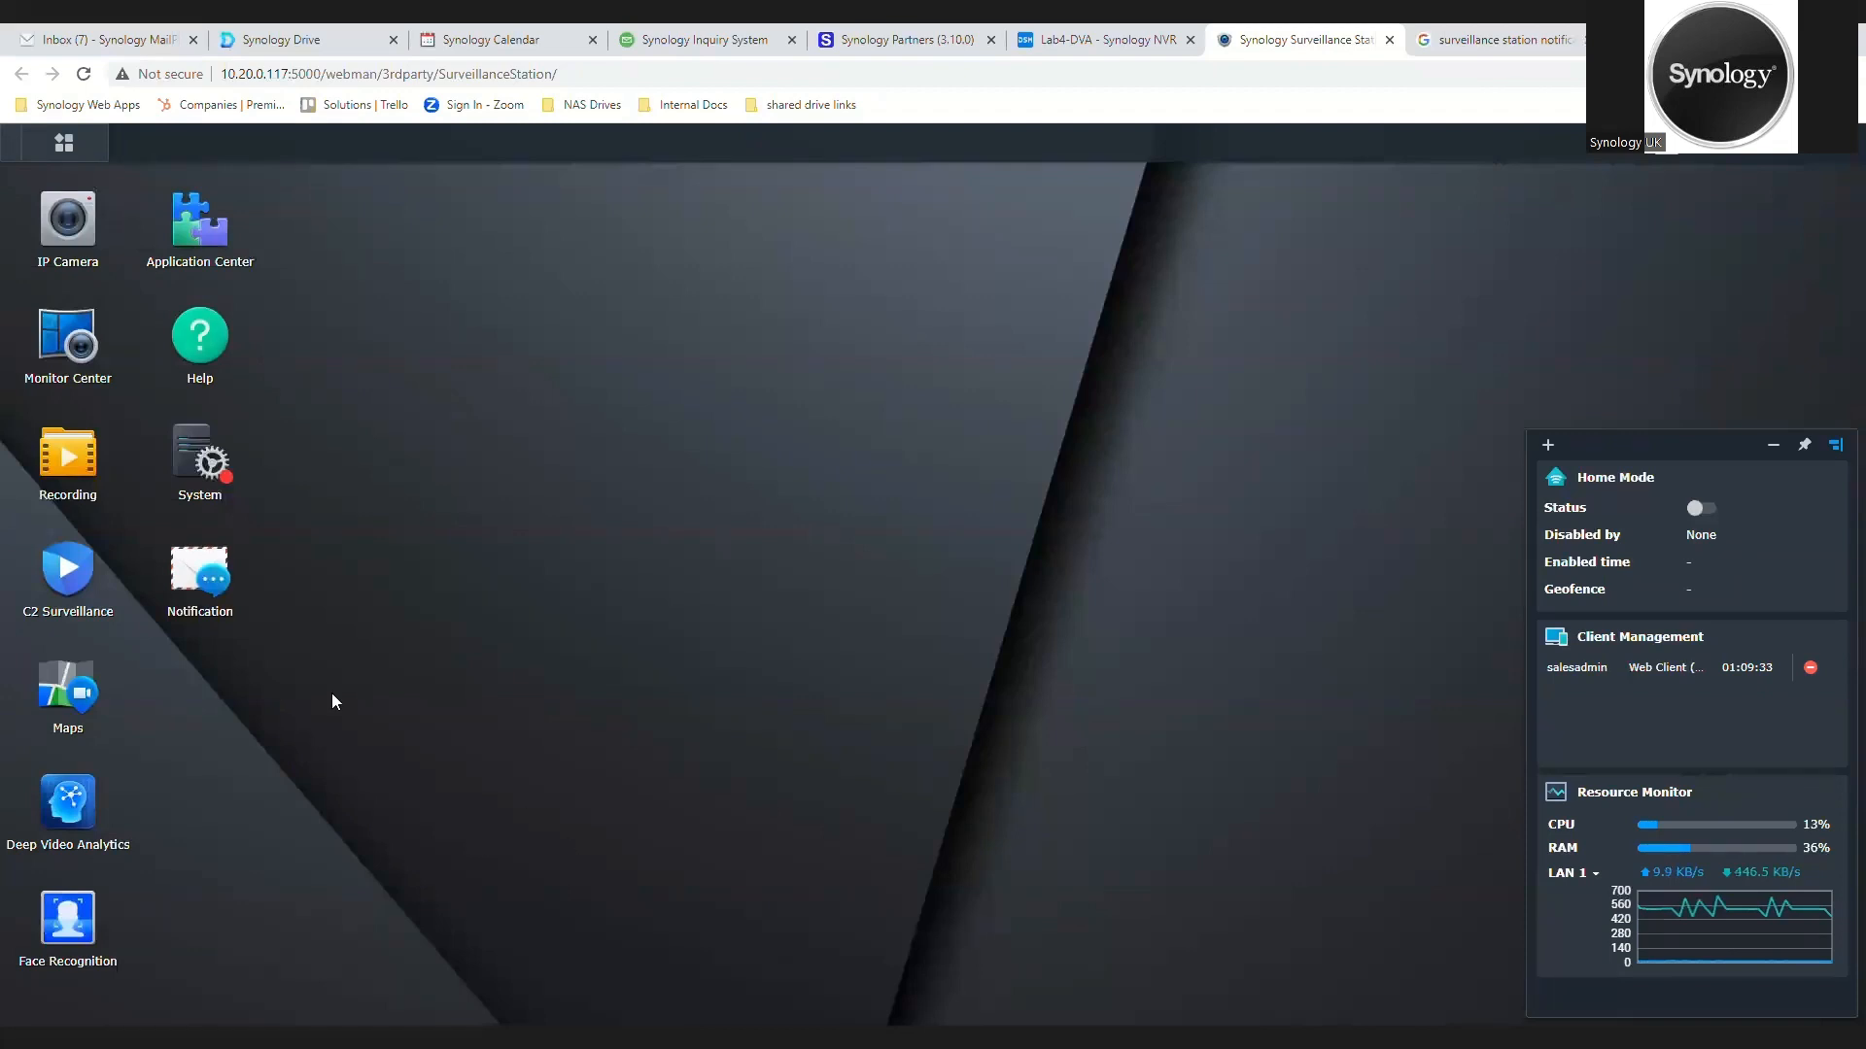
pyautogui.doubleClick(177, 555)
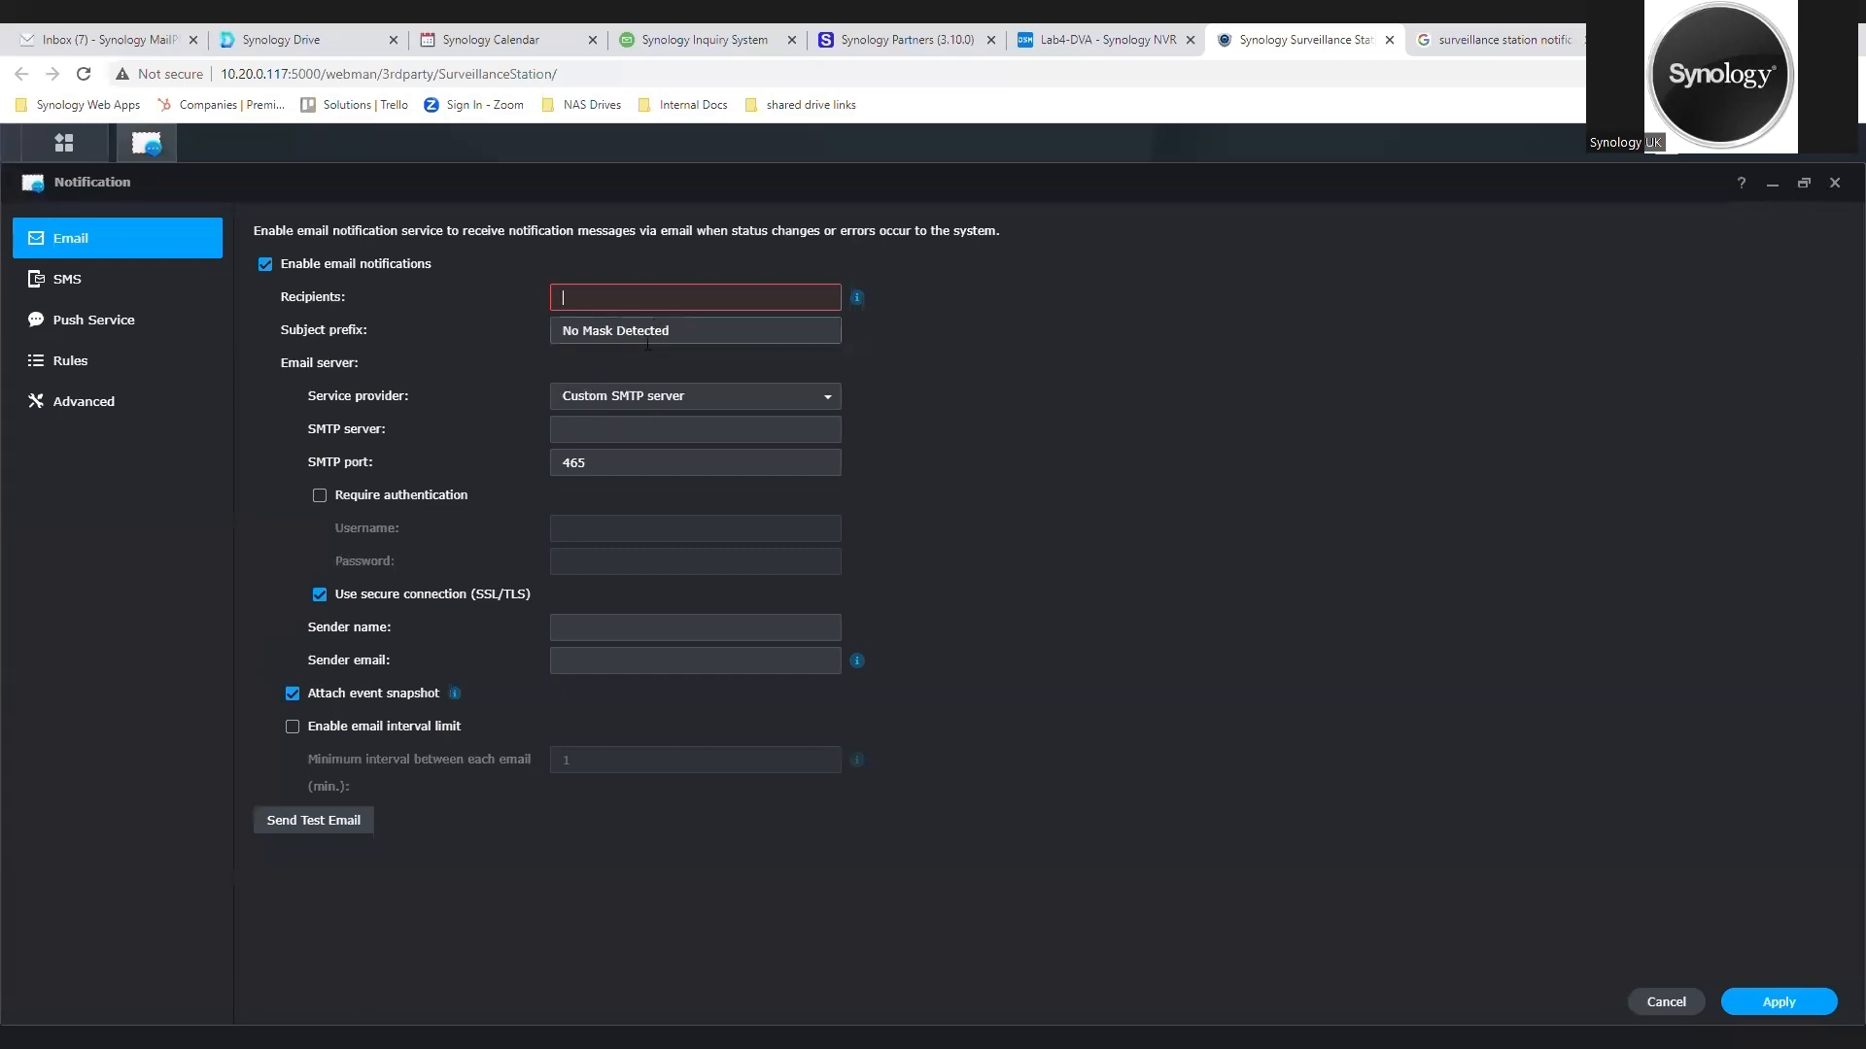
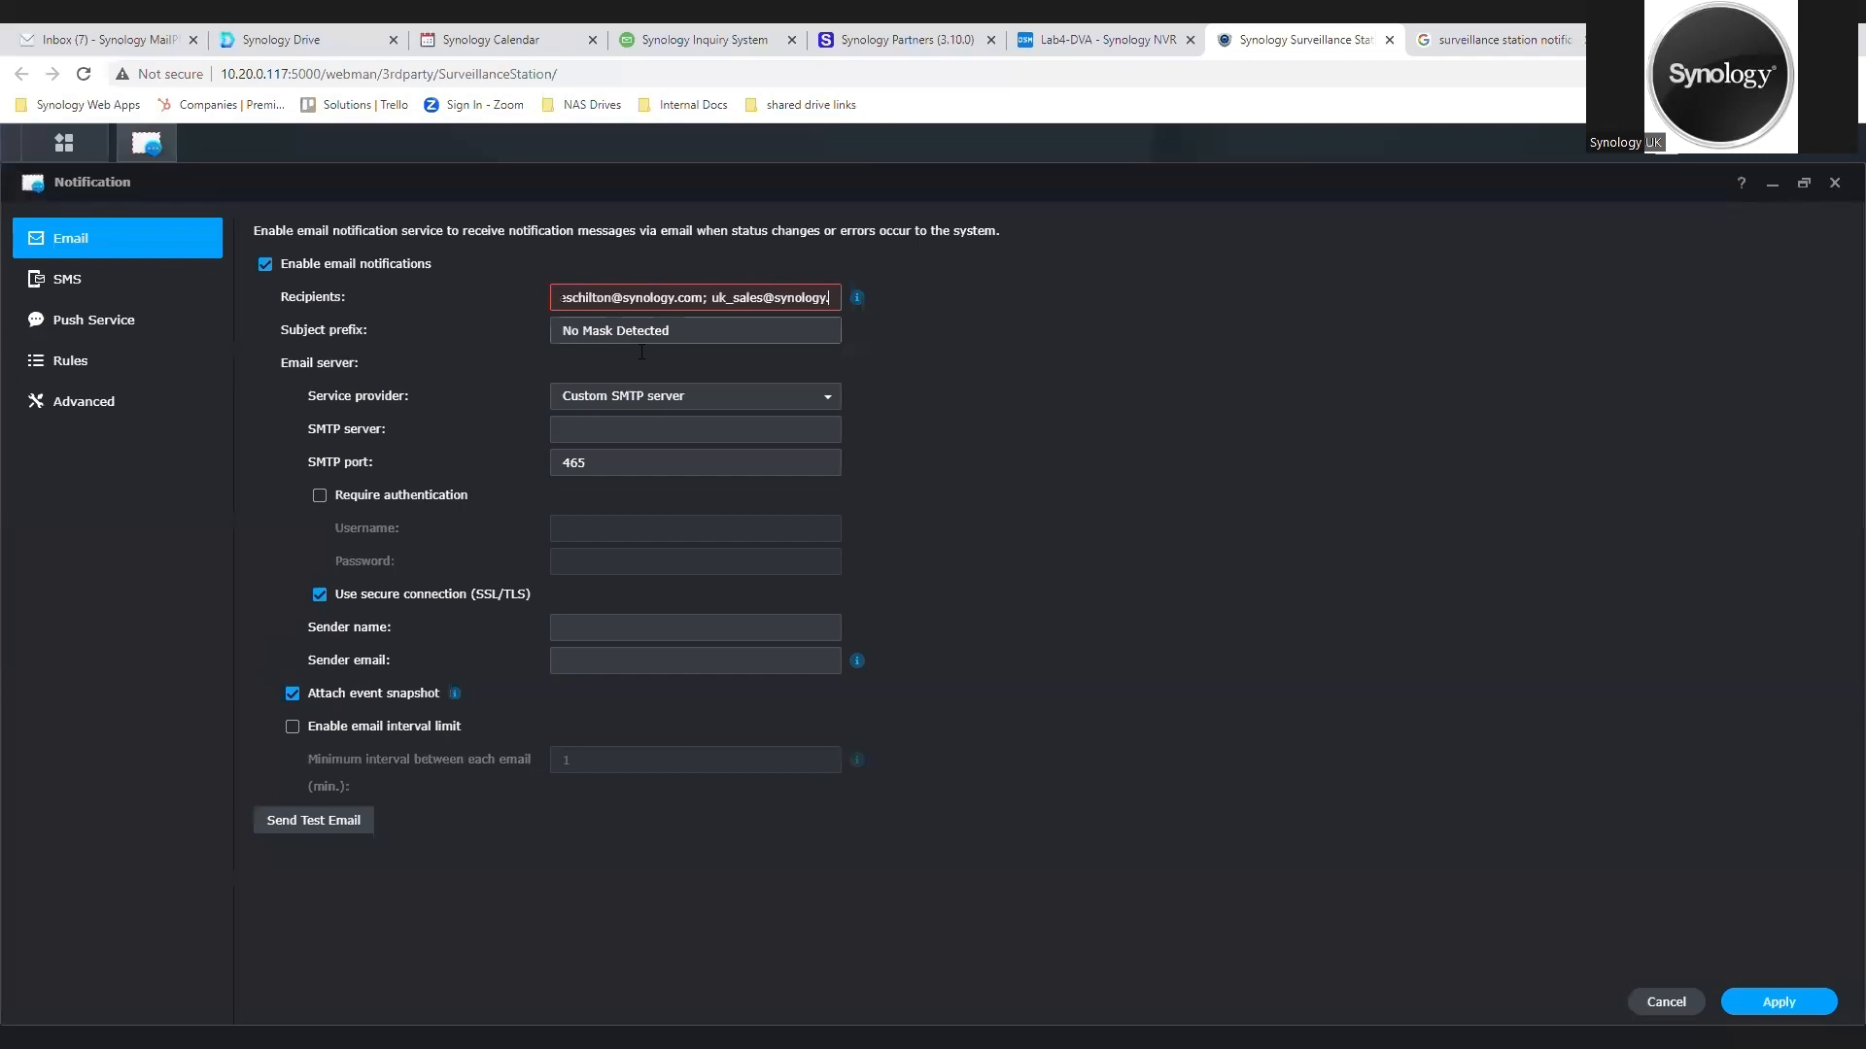
# Step: Enter two recipient e-mail addresses for email notifications, separated by a semicolon
pyautogui.click(1025, 271)
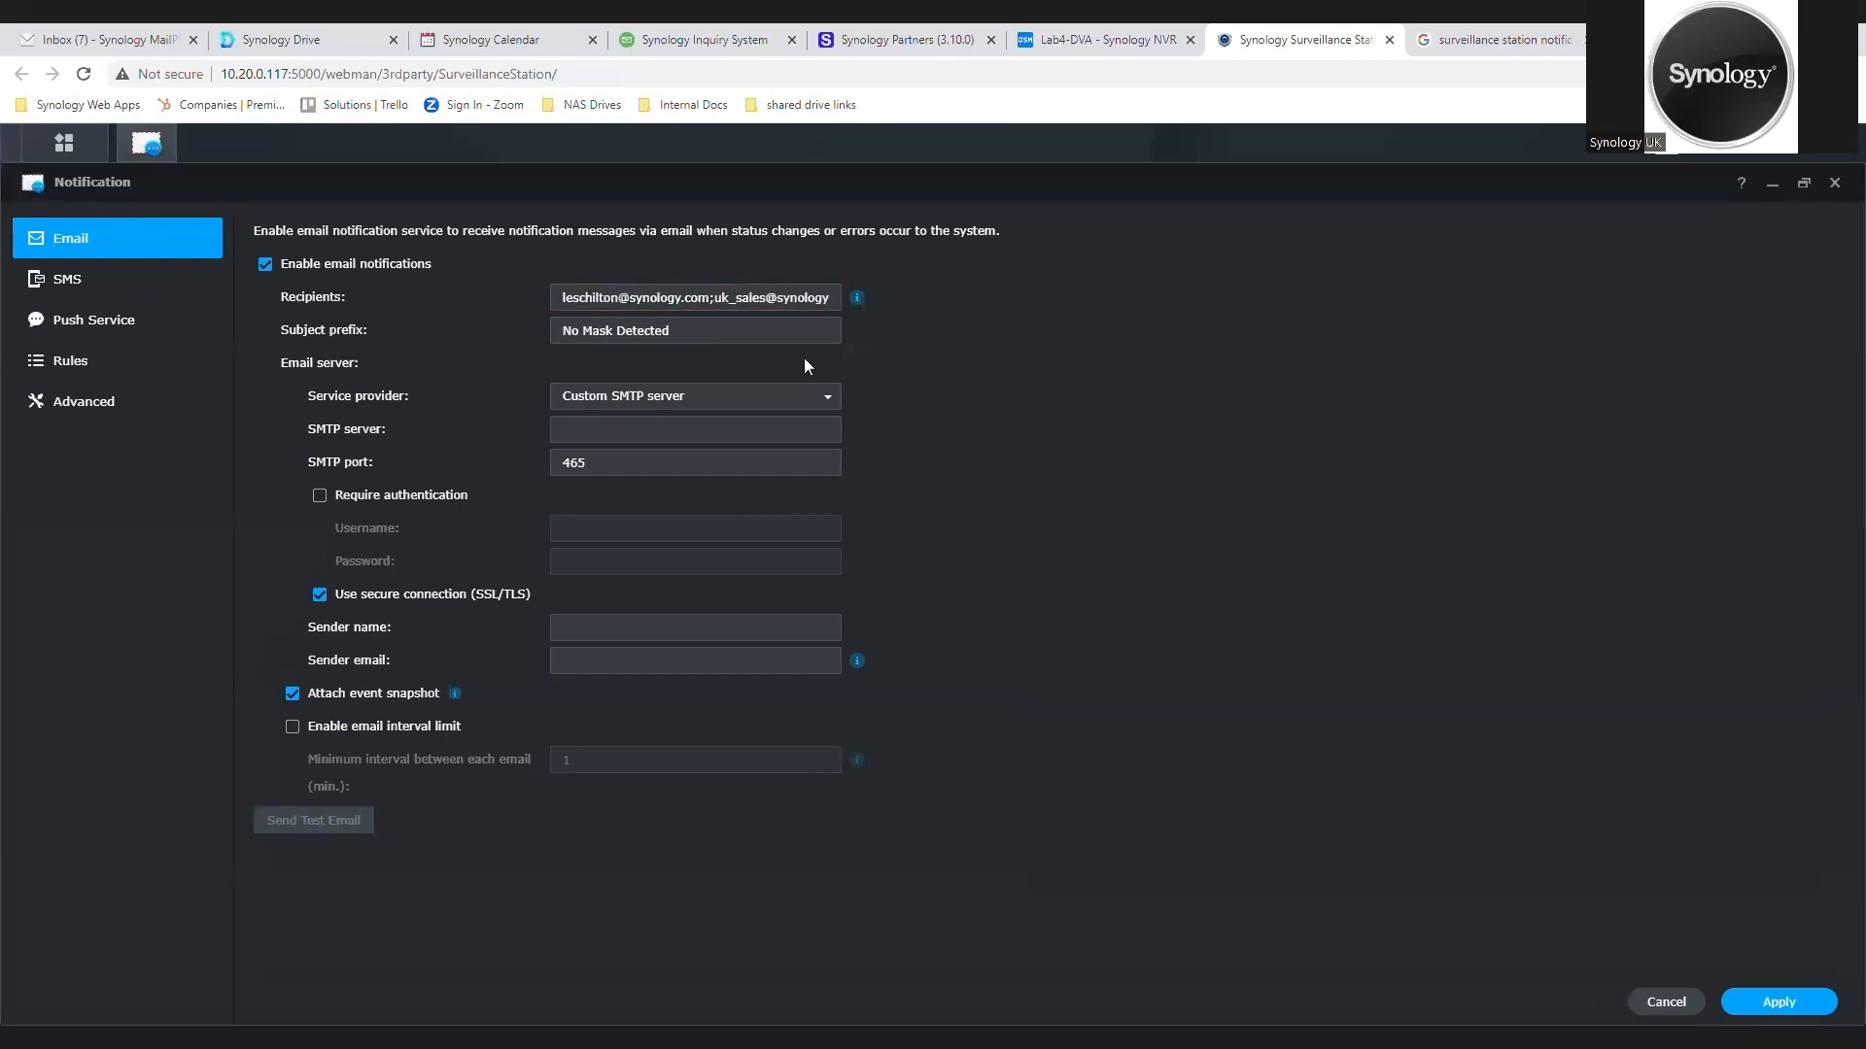
# Step: Replace the subject prefix of the email notifications with "Surveillance Event -"
pyautogui.moveTo(693, 340); pyautogui.dragTo(317, 333)
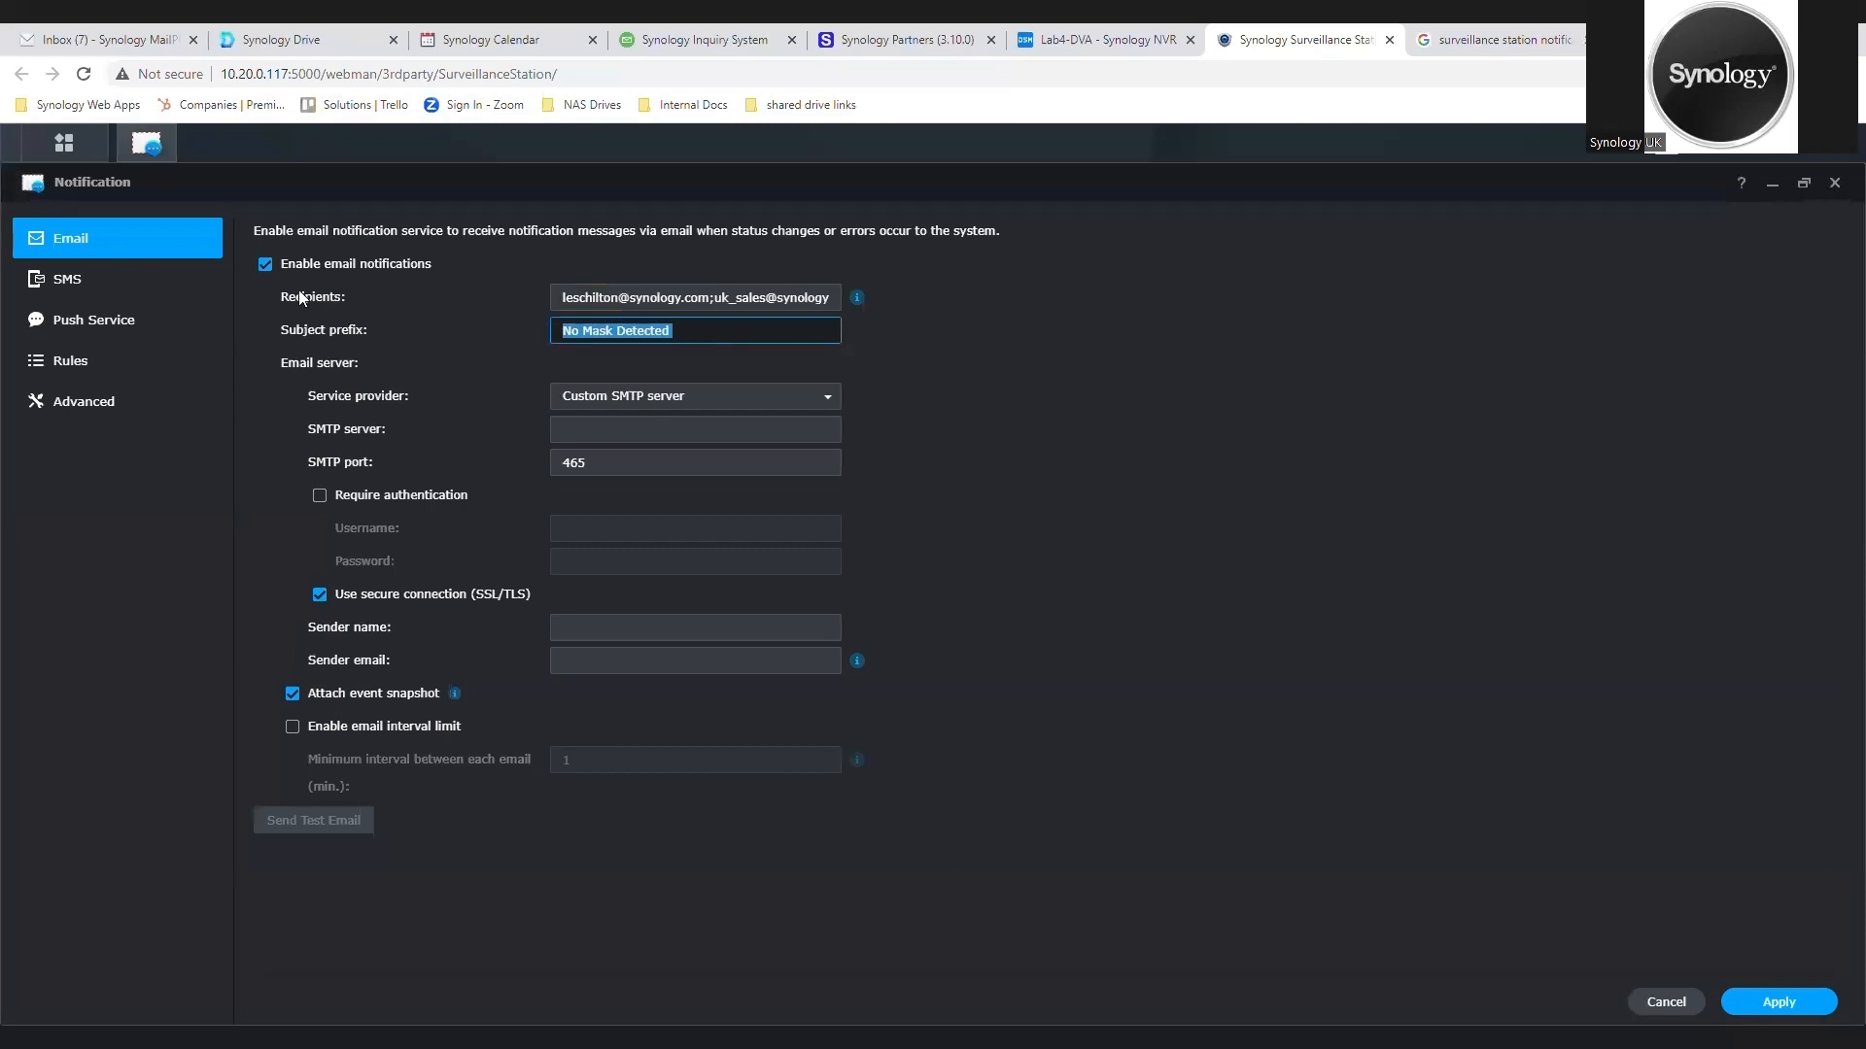
pyautogui.write('Surveillance Event -')
# Step: Set the email service provider to Gmail and start the Gmail sign-in
pyautogui.click(841, 403)
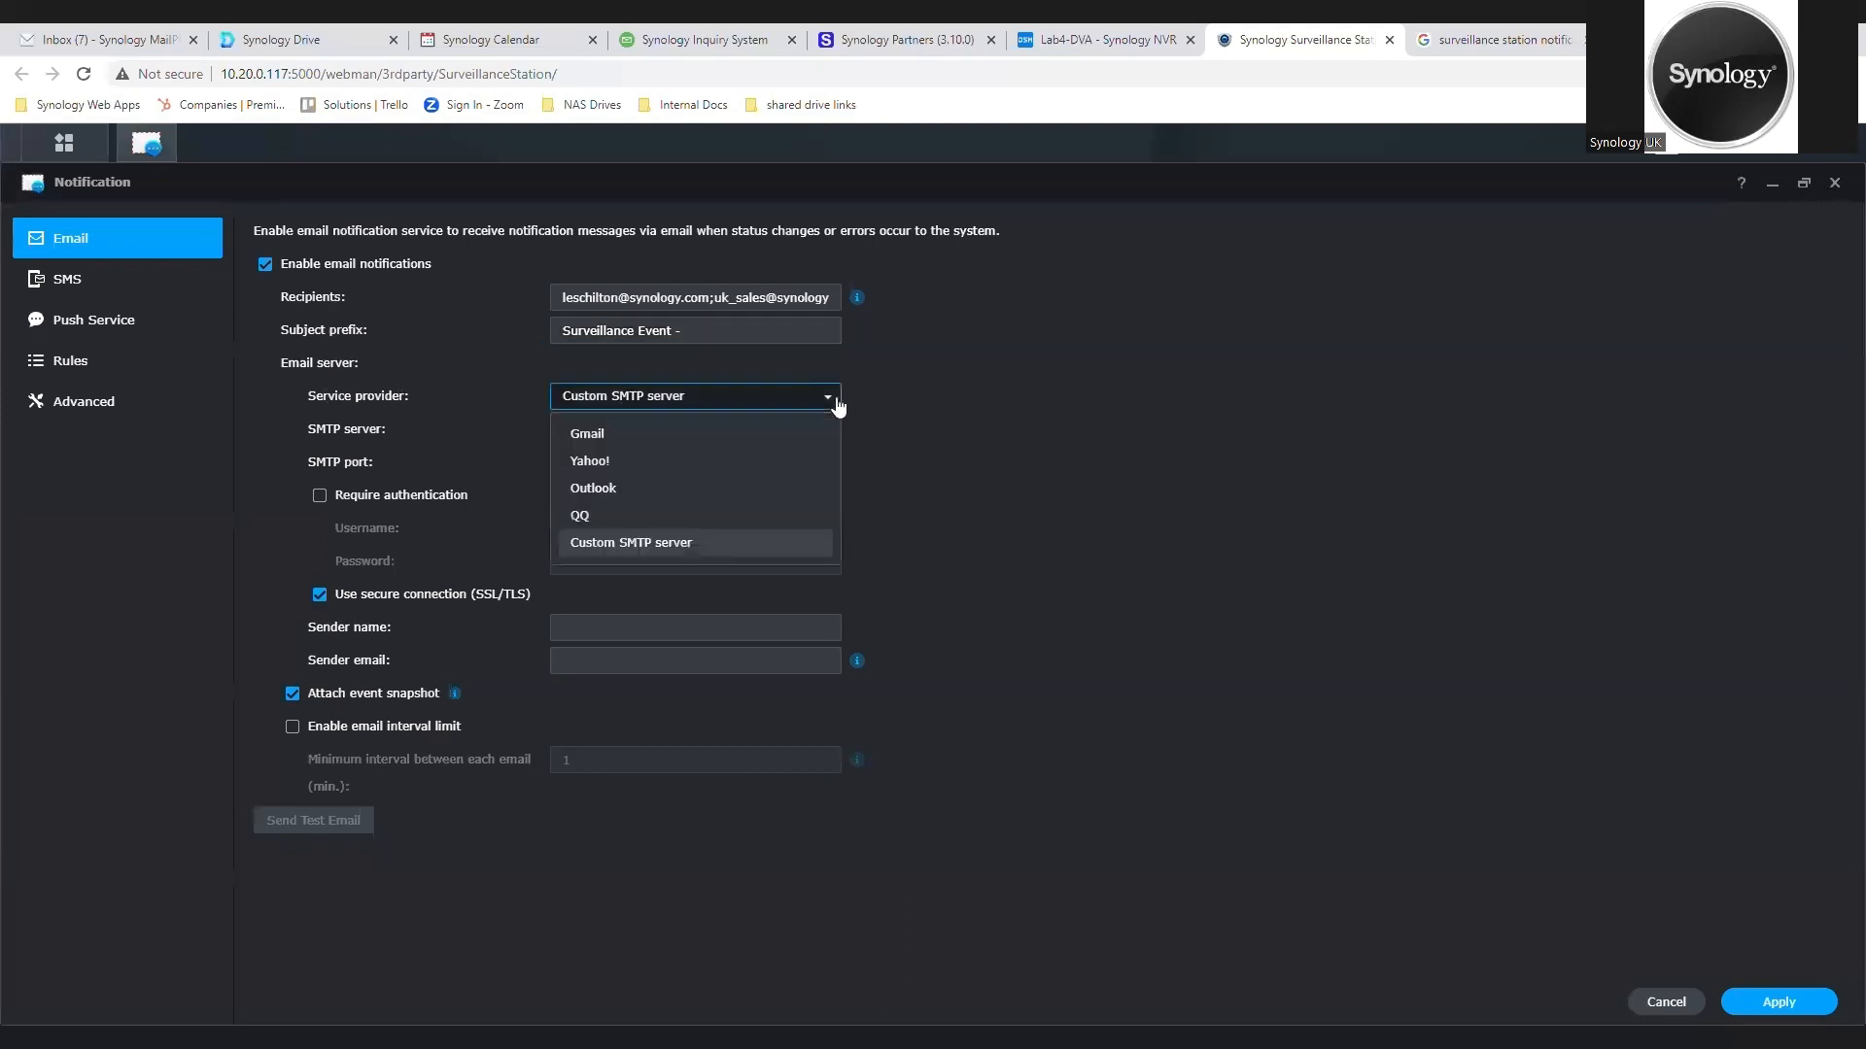
pyautogui.click(793, 435)
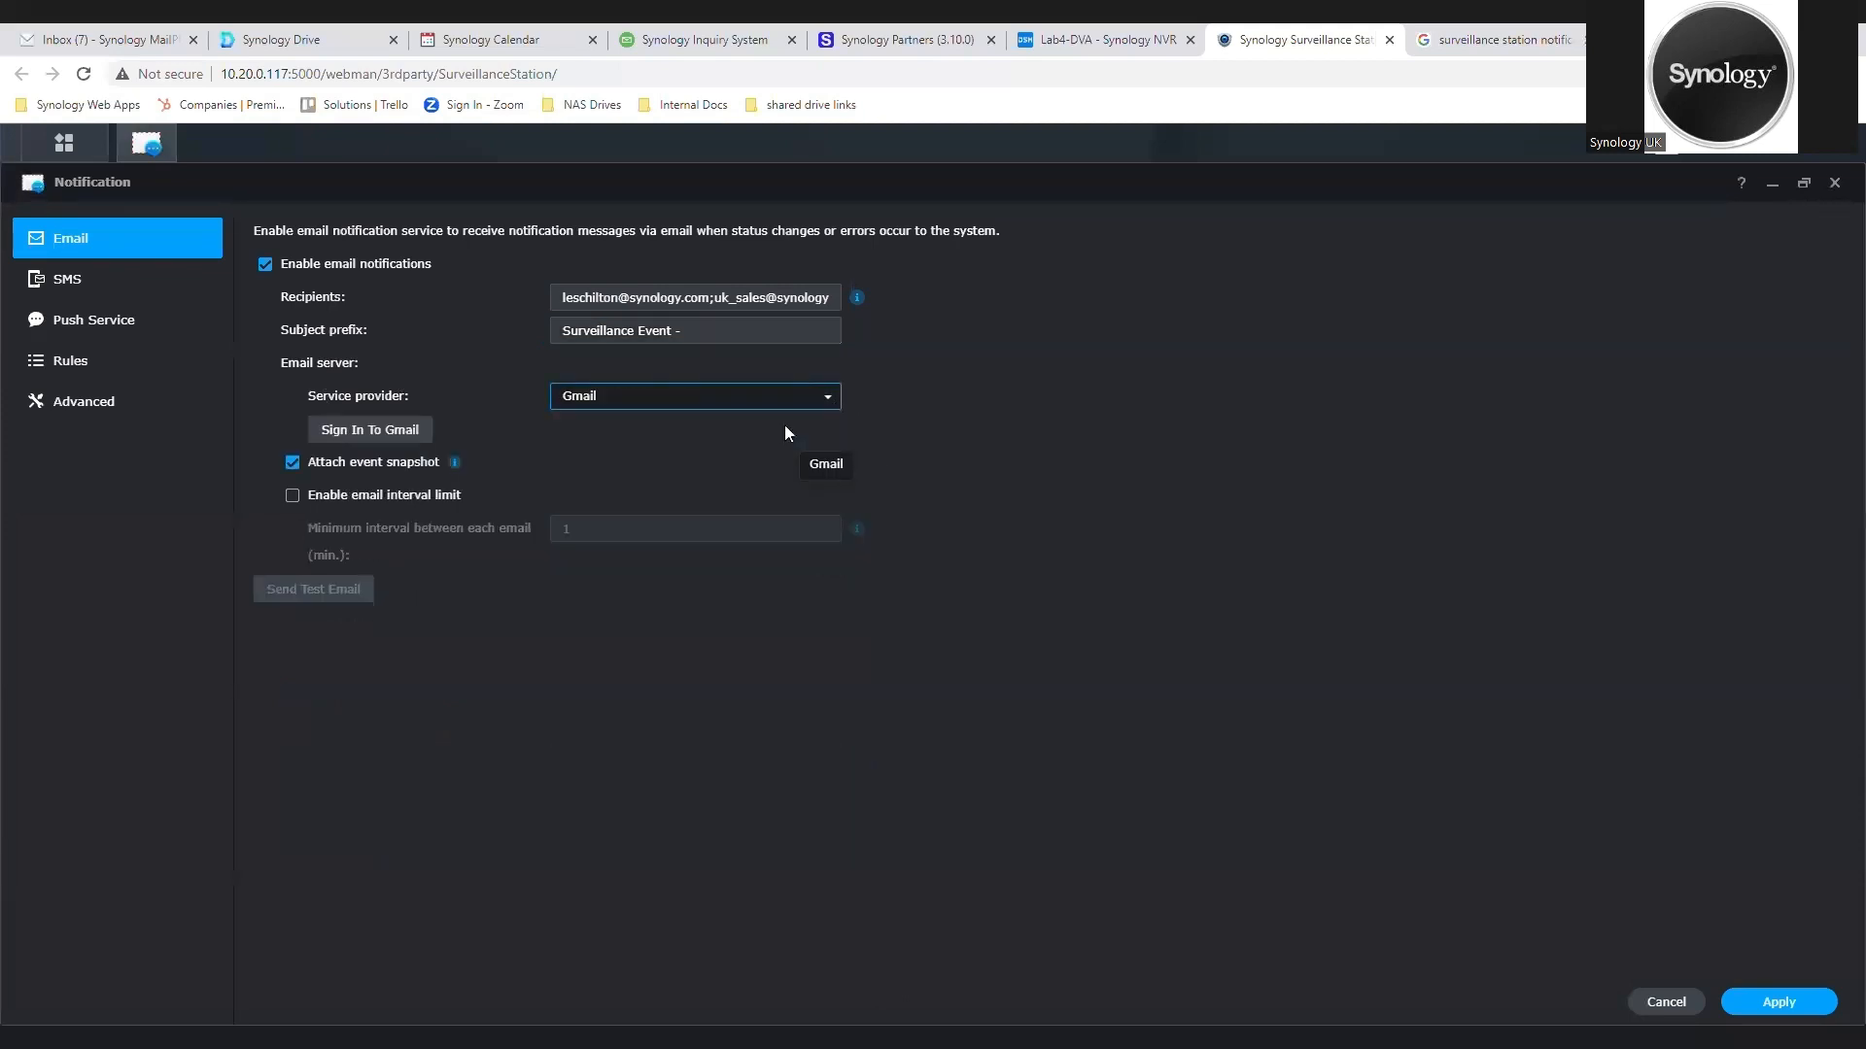
pyautogui.click(421, 434)
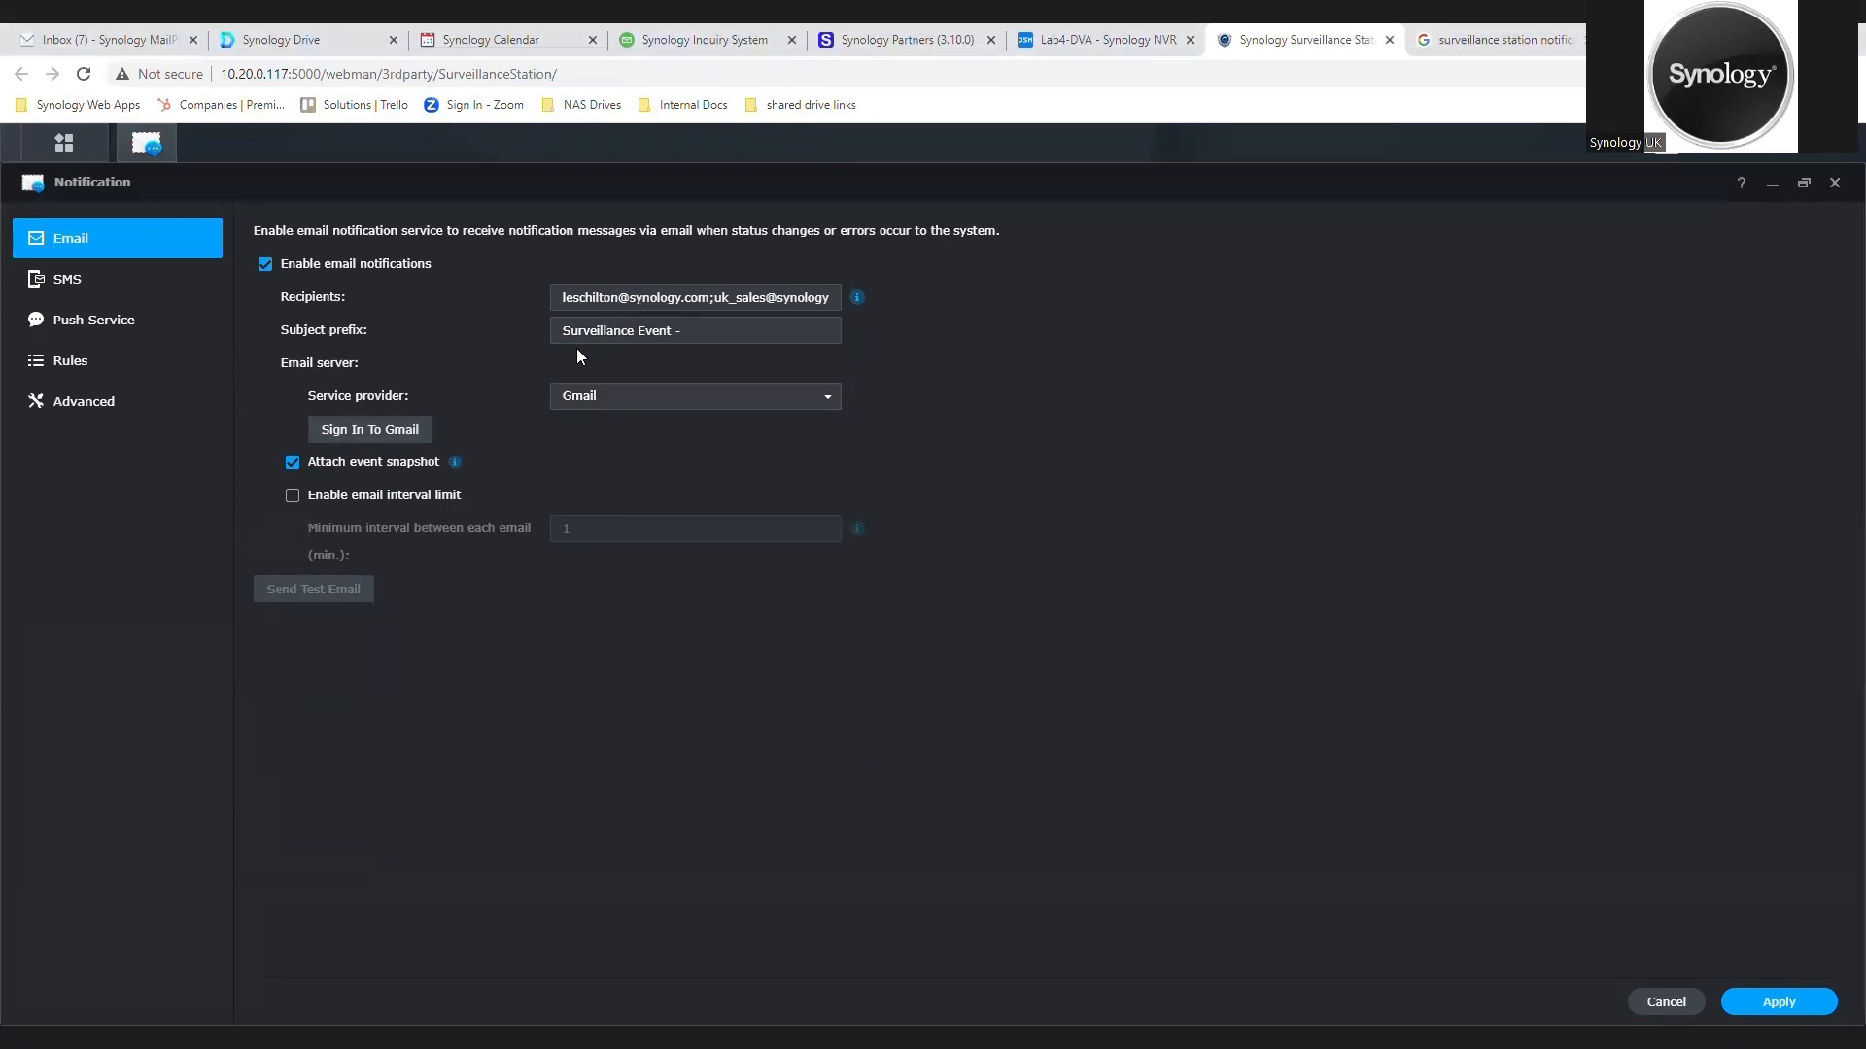
# Step: Enable the email interval limit with a minimum of 15 minutes, and leave for the SMS settings without saving
pyautogui.click(291, 495)
pyautogui.click(598, 533)
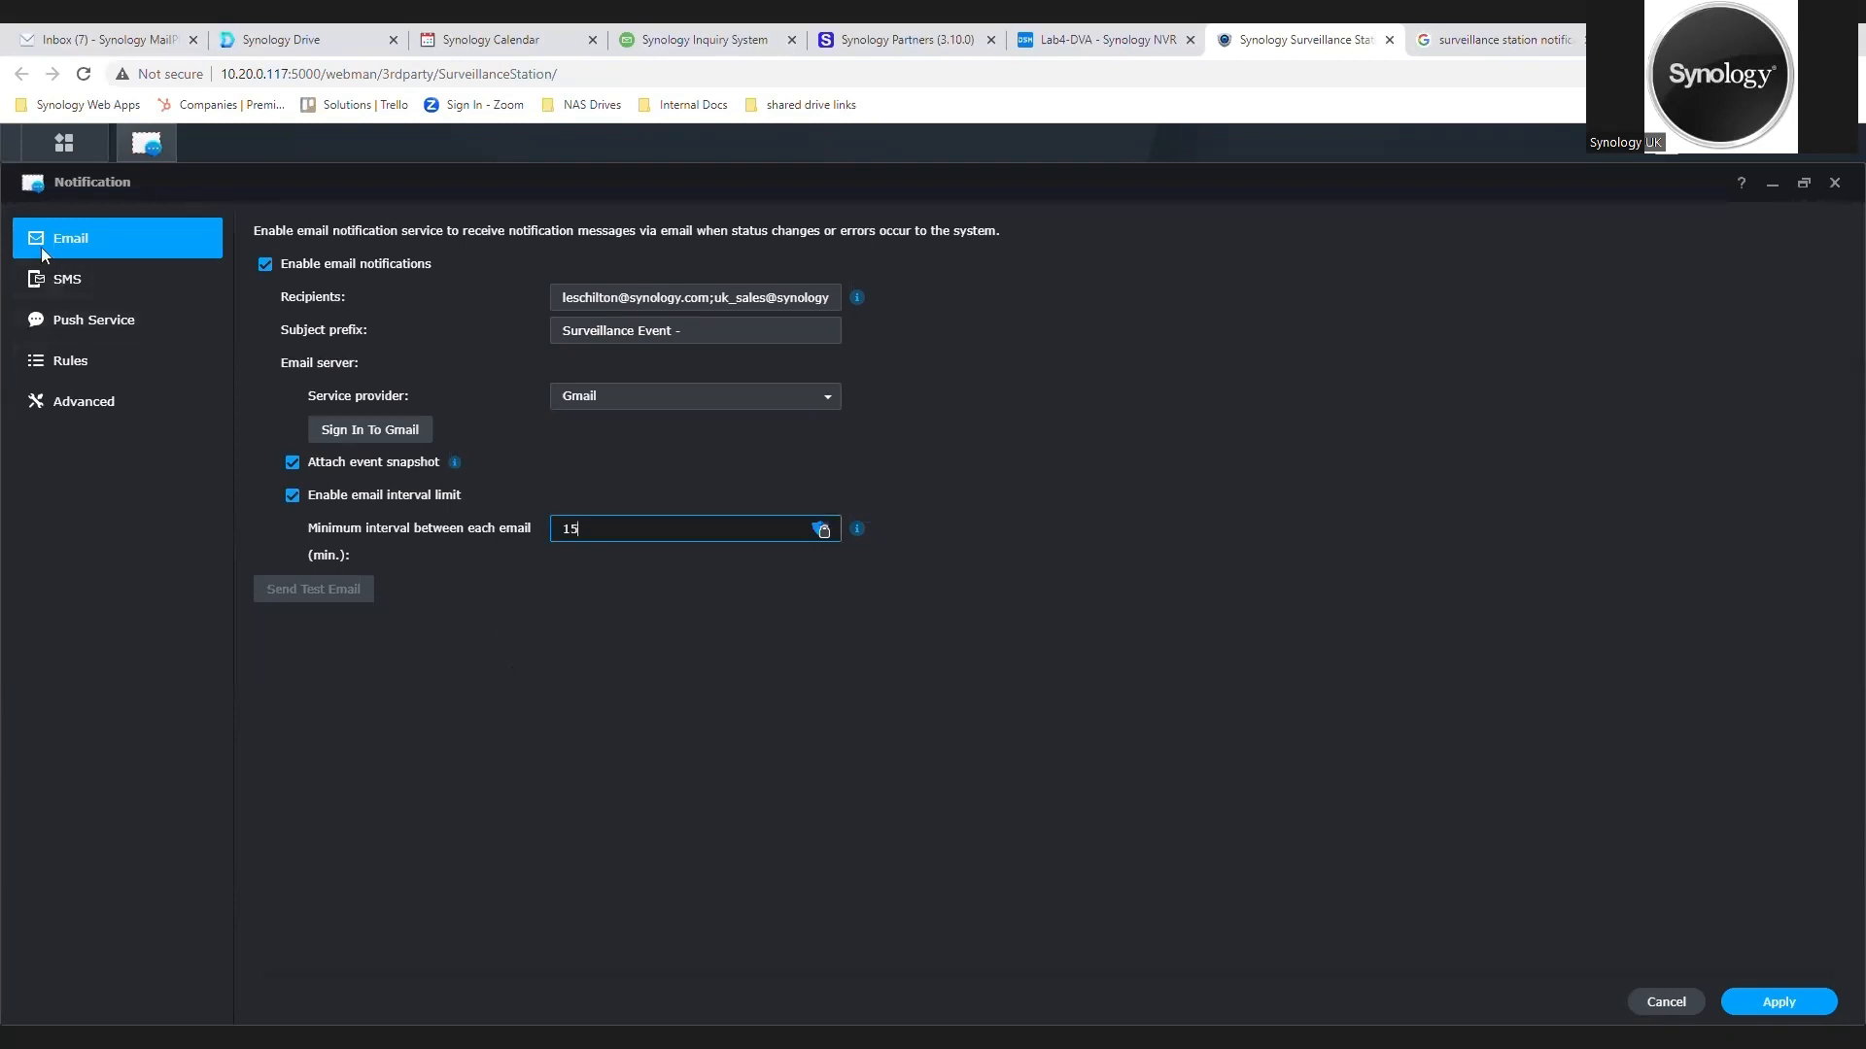
pyautogui.click(66, 280)
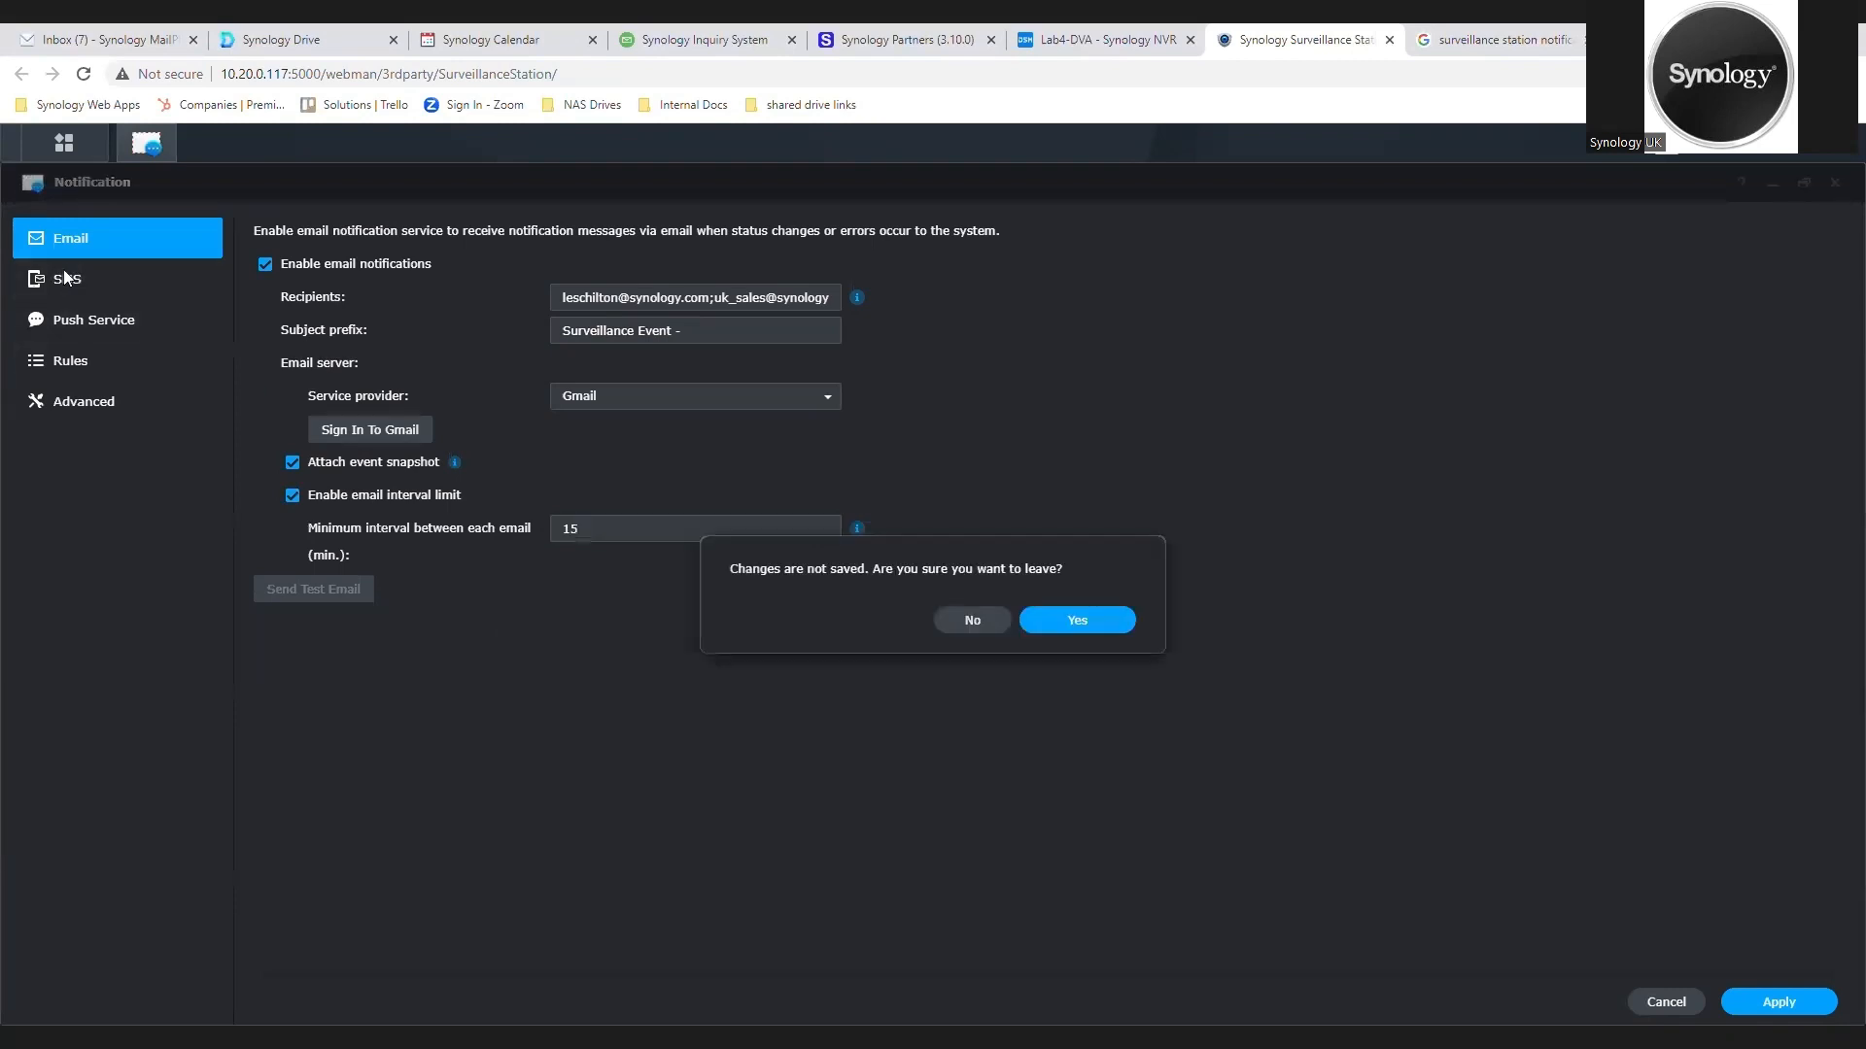
pyautogui.click(1120, 626)
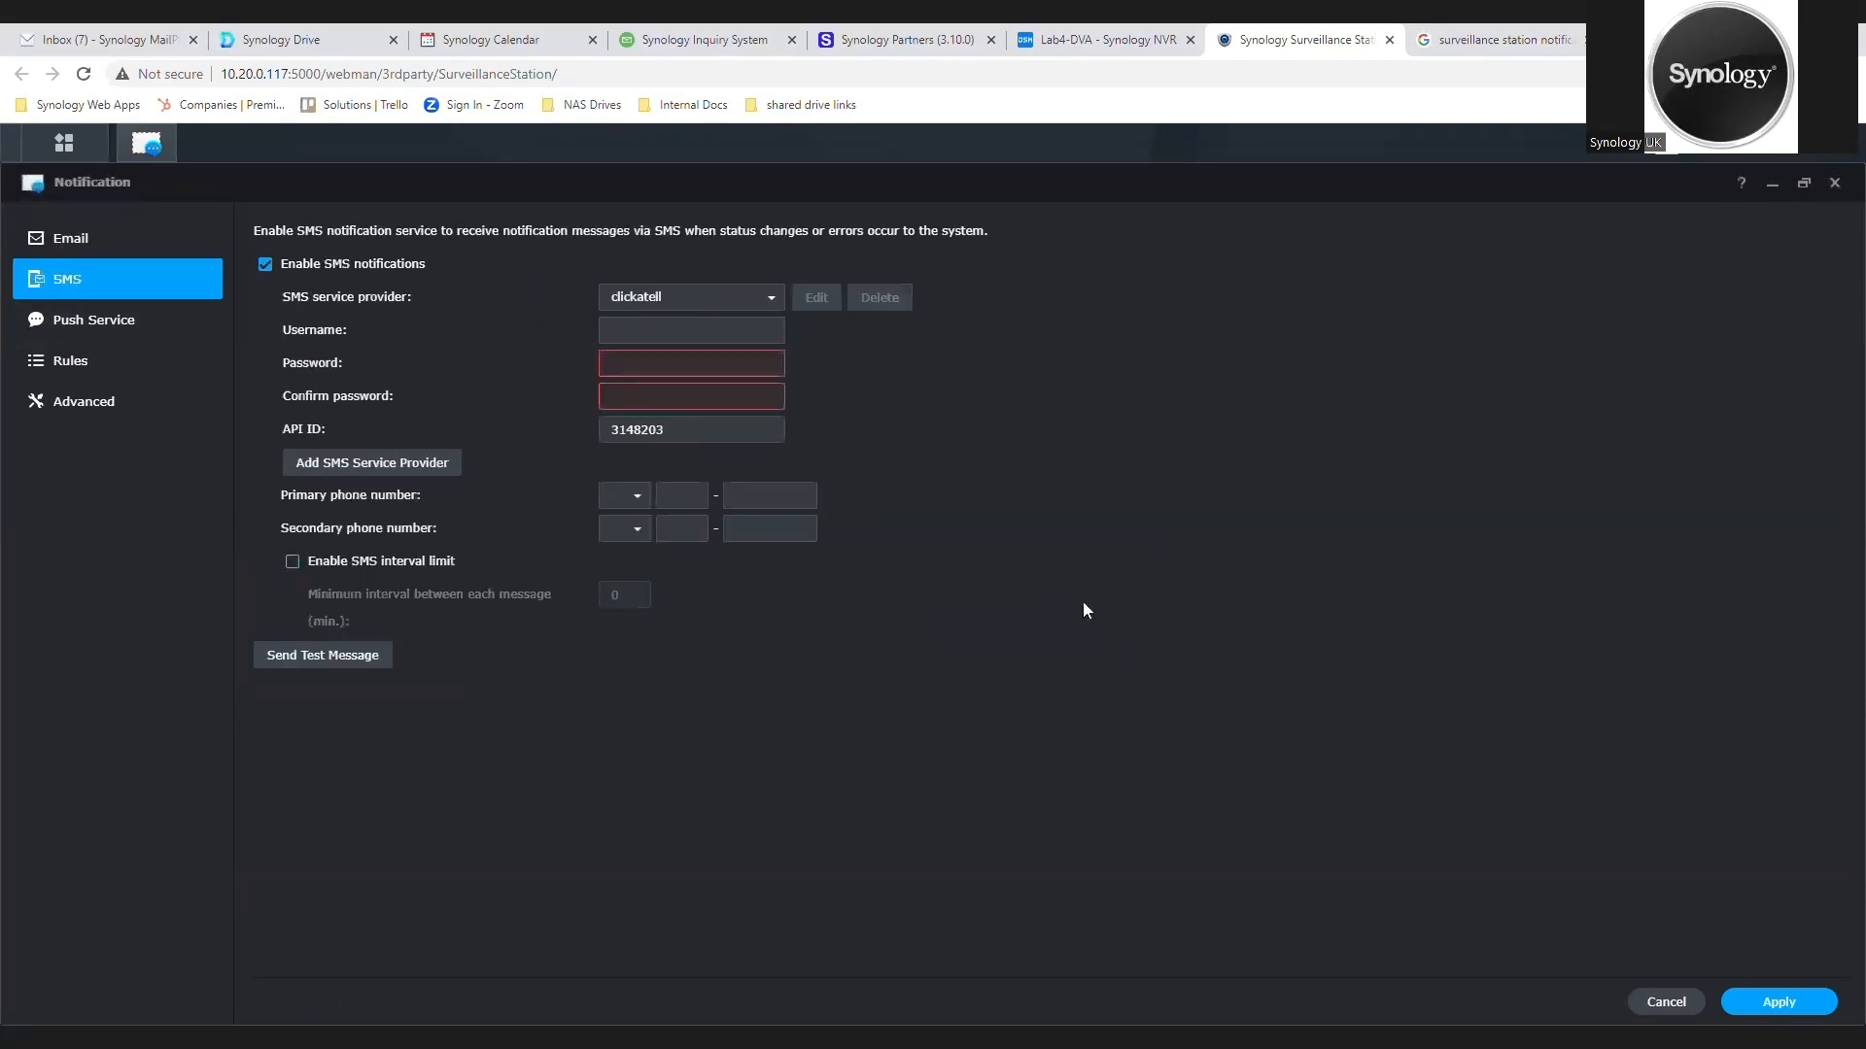
# Step: Examine the available SMS service providers, the form for adding another provider, and the push service settings
pyautogui.click(775, 297)
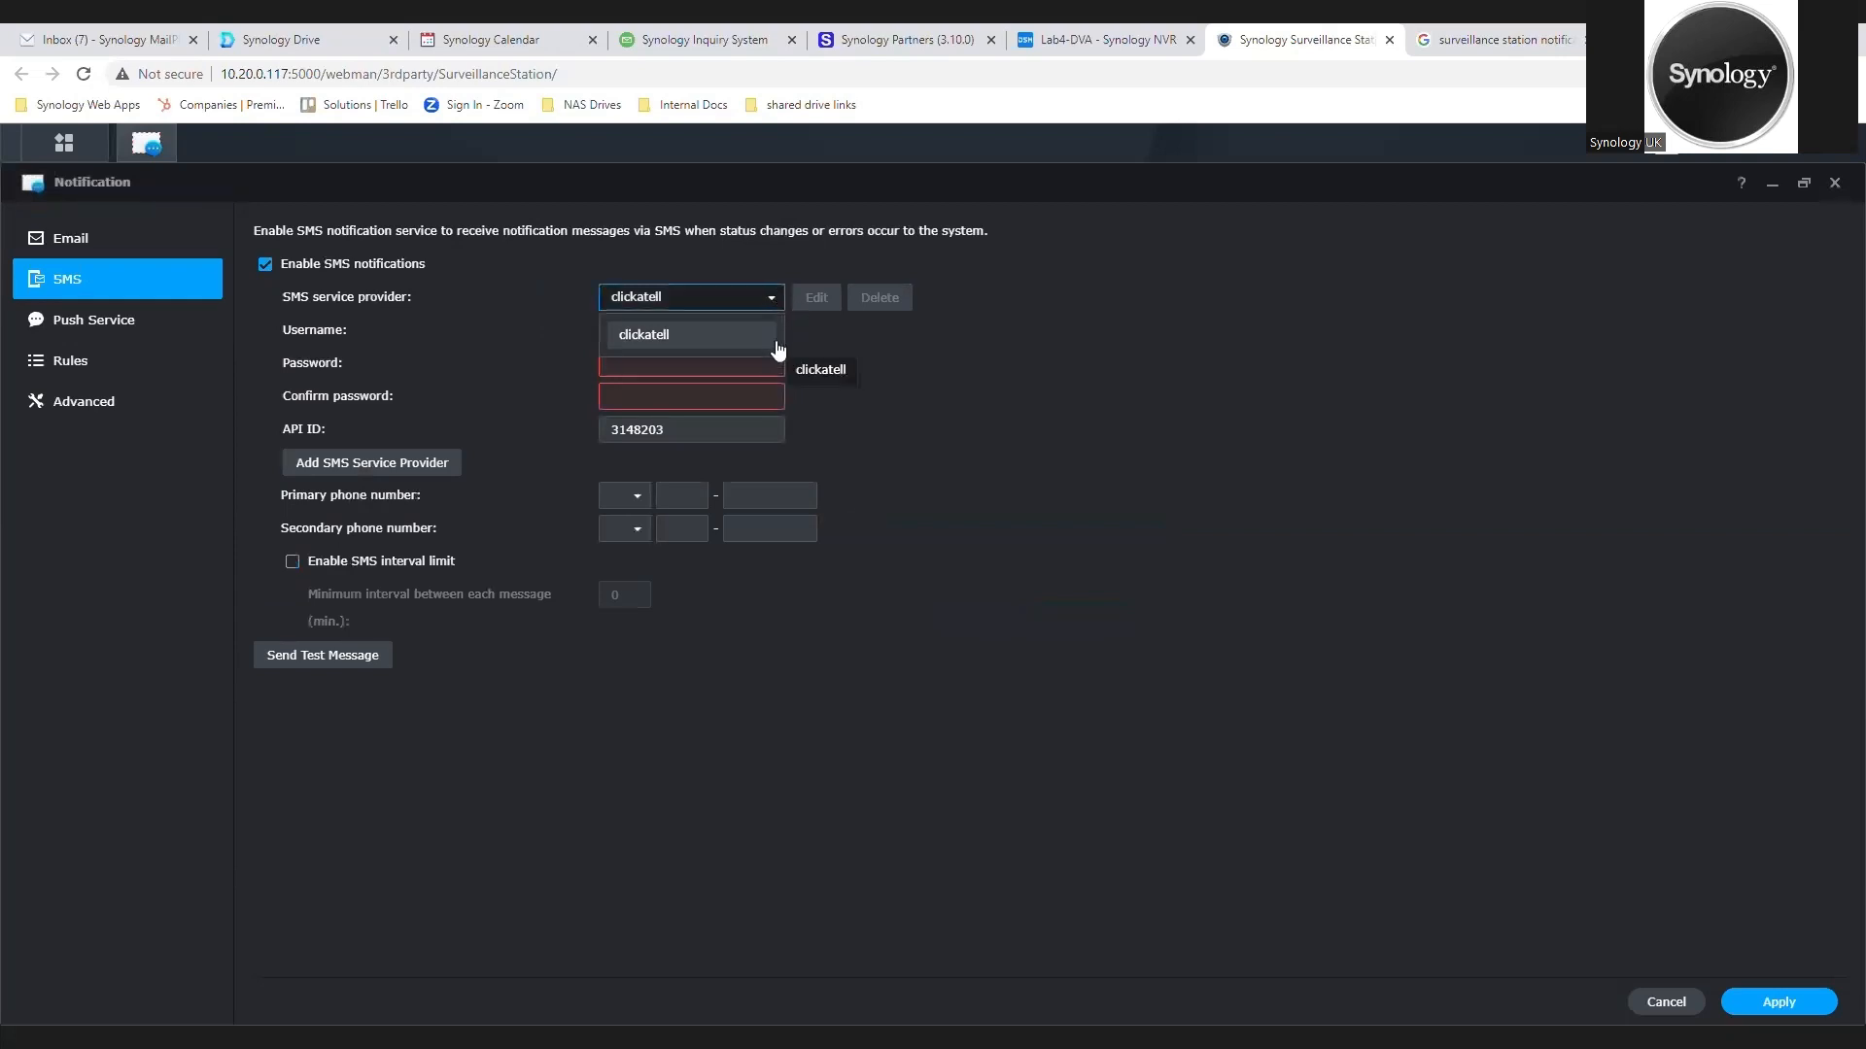
pyautogui.click(988, 381)
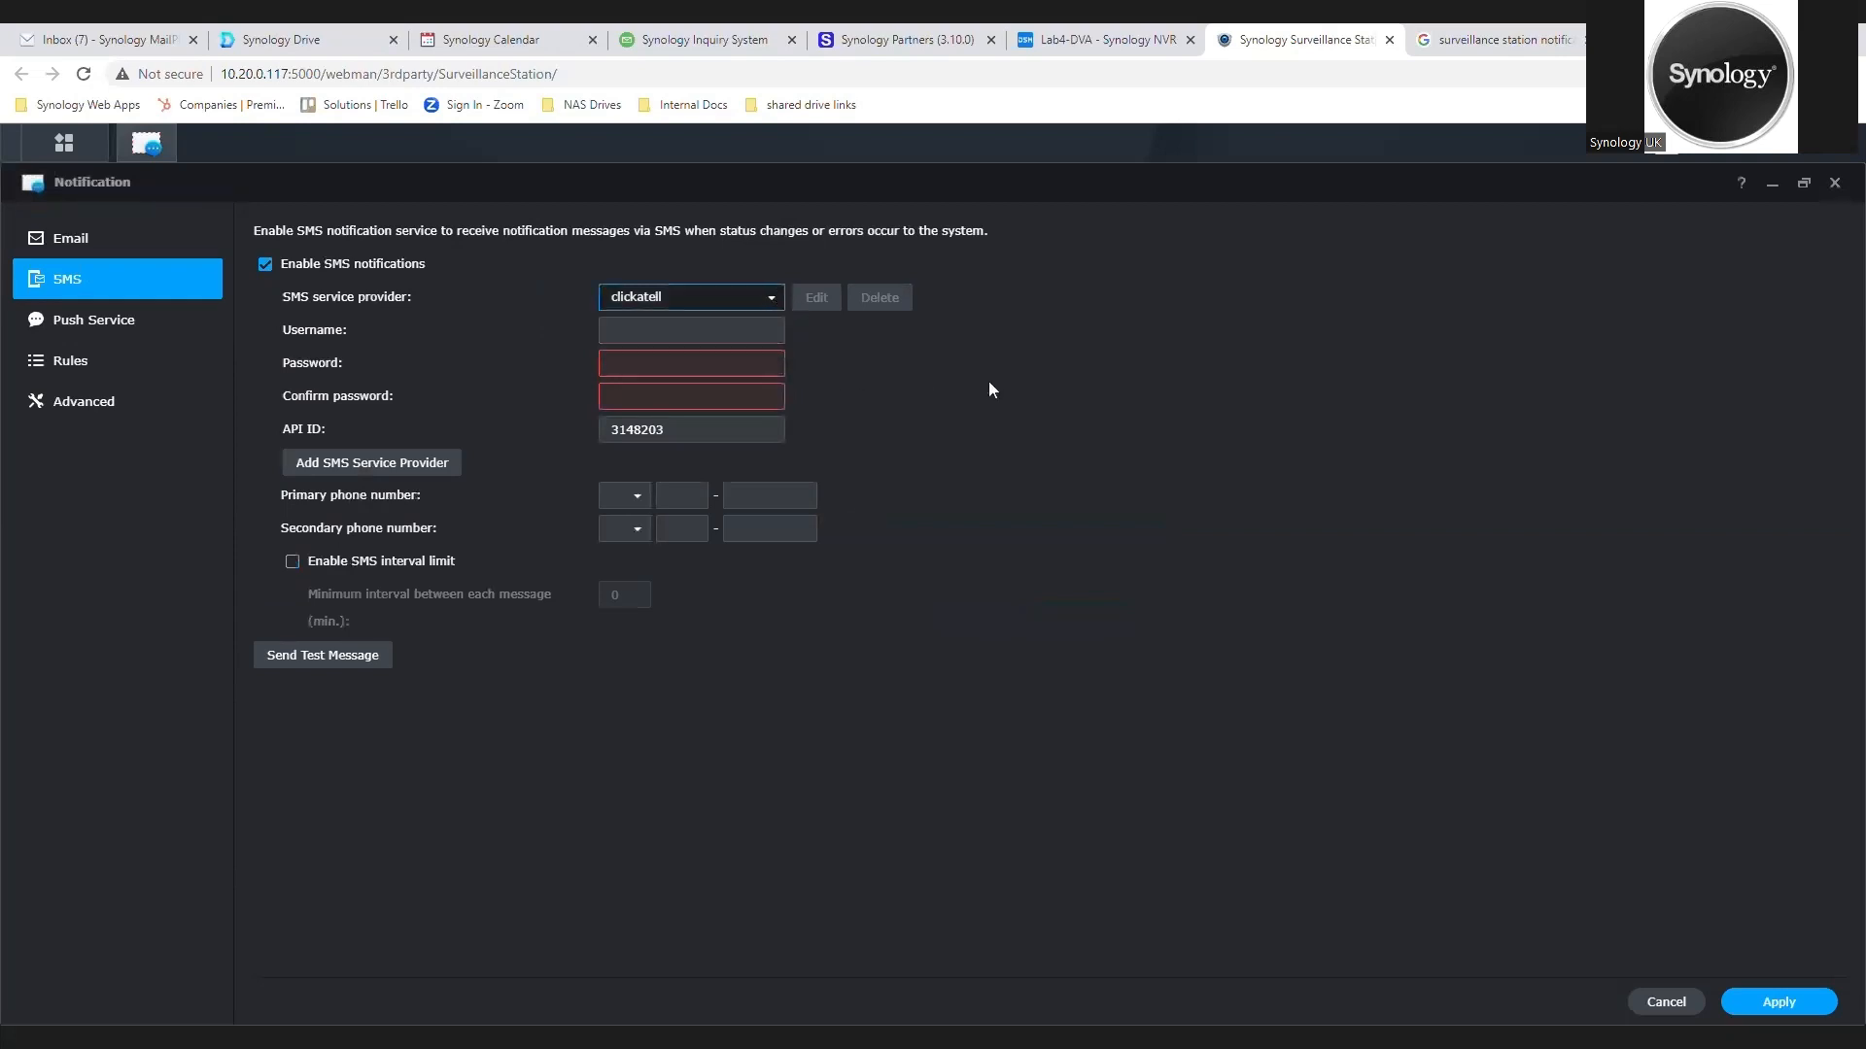
pyautogui.click(467, 474)
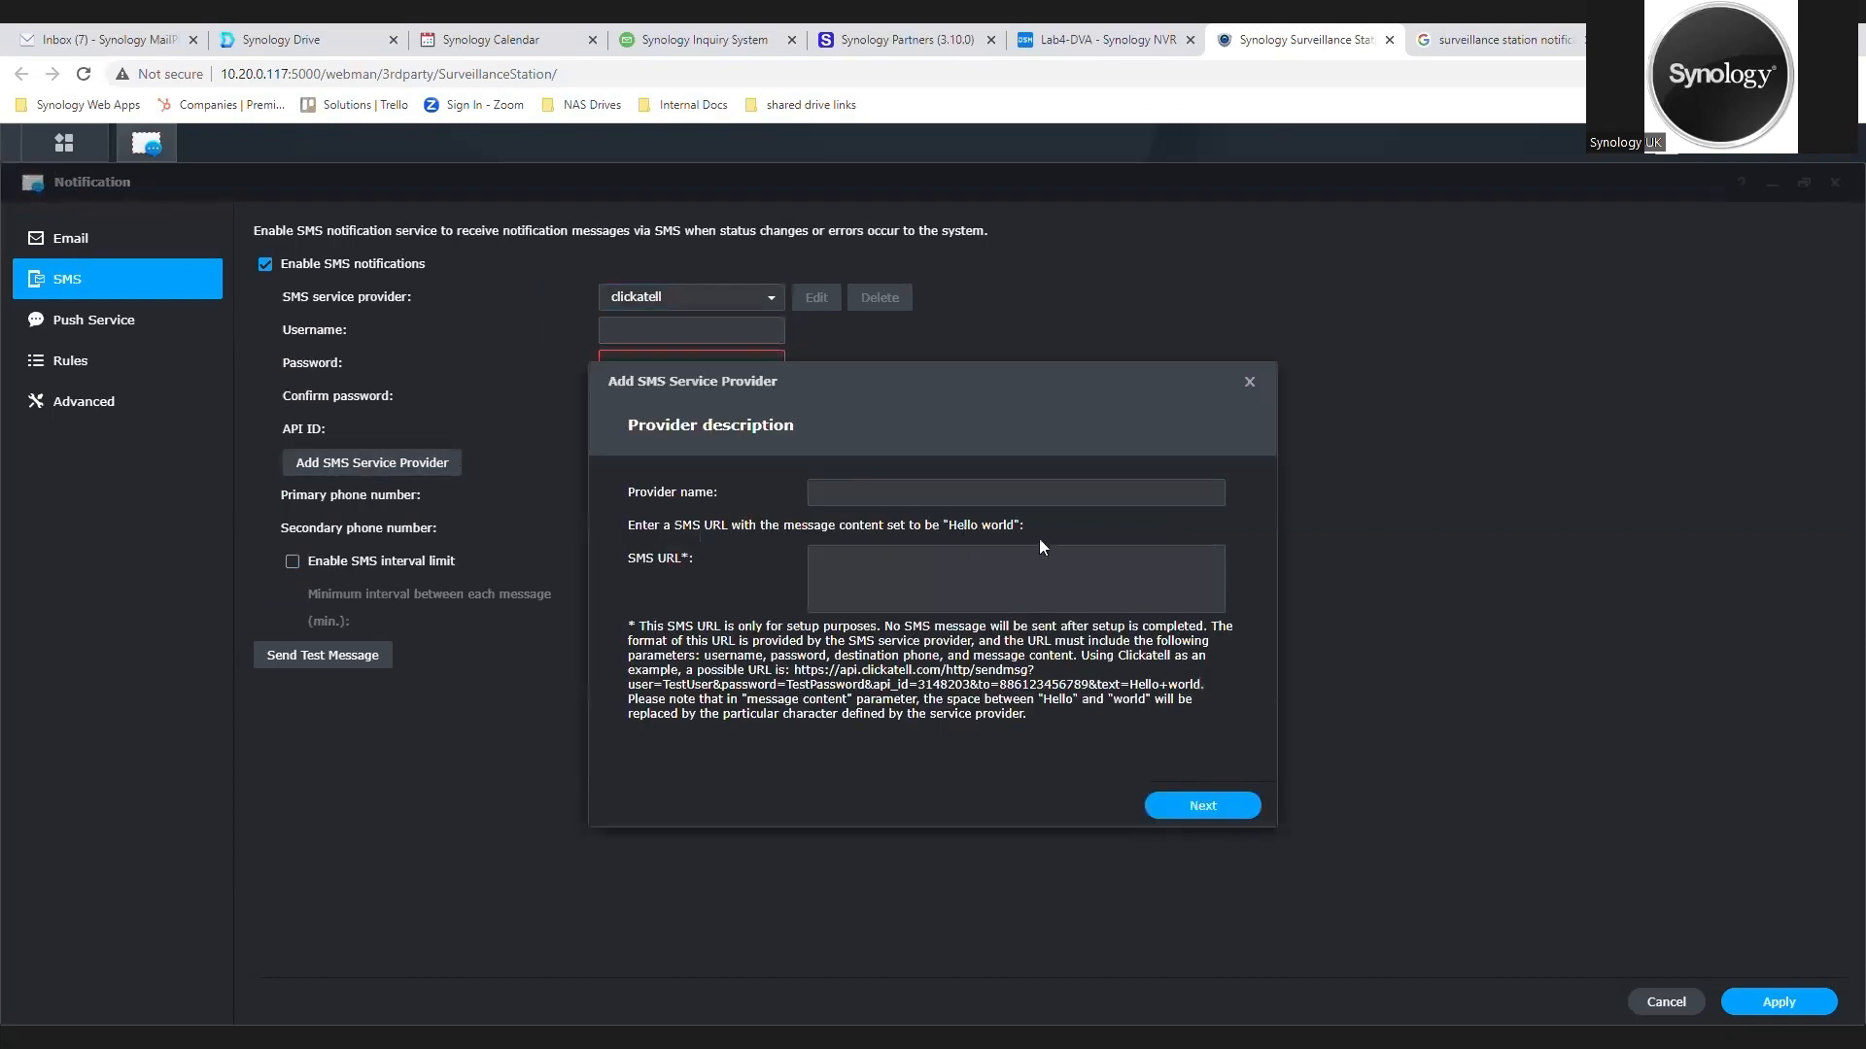
pyautogui.moveTo(946, 387); pyautogui.dragTo(1269, 394)
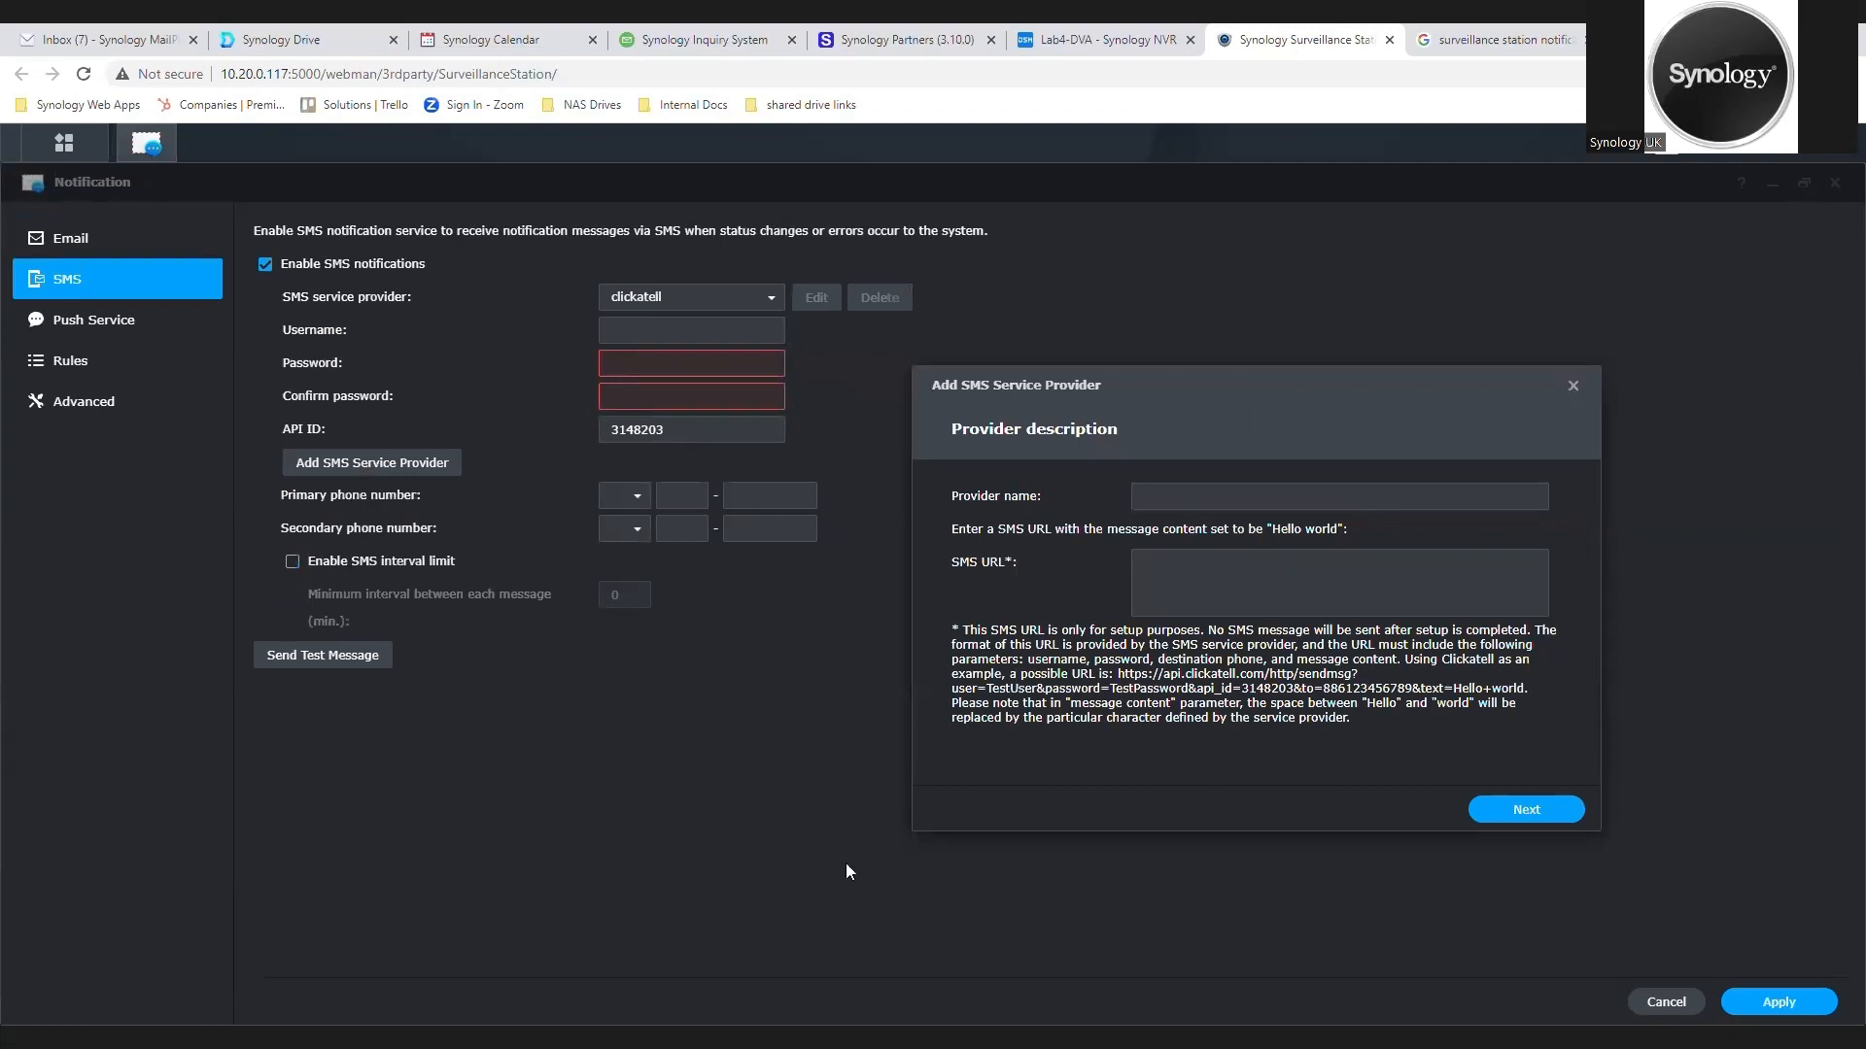
pyautogui.click(1573, 387)
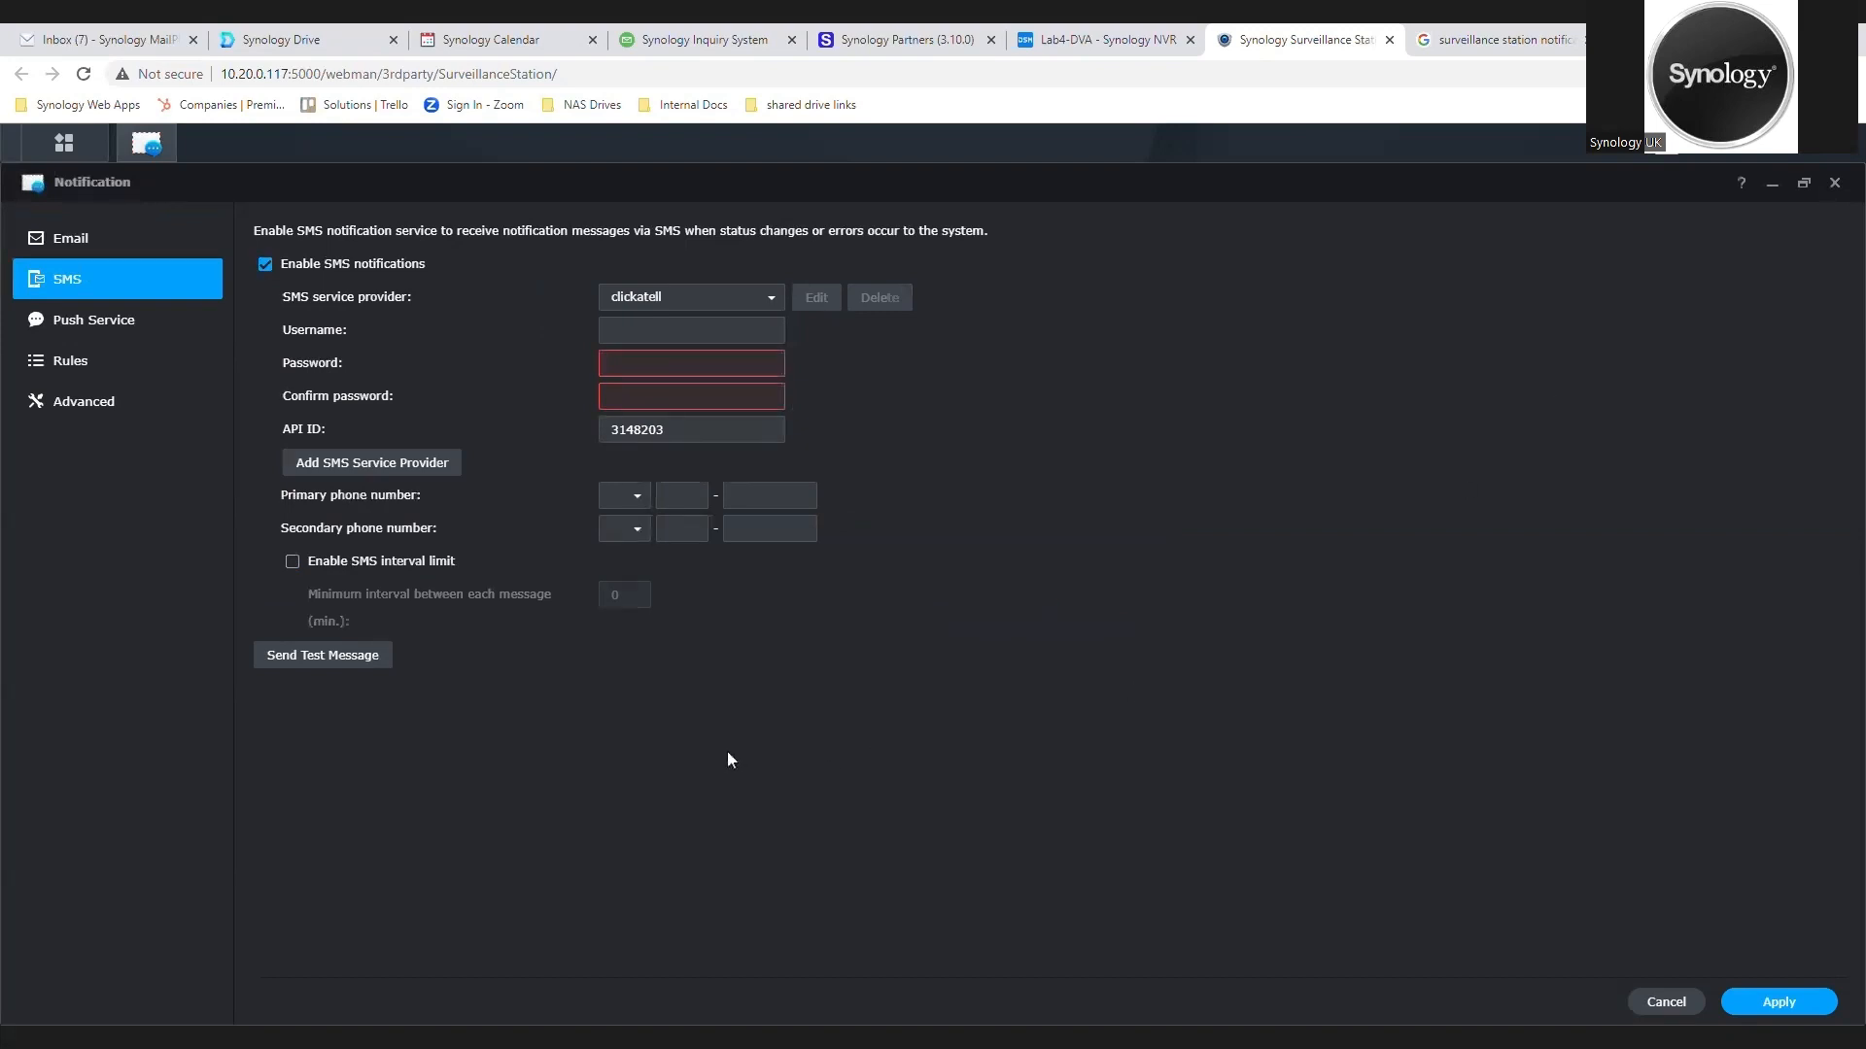
pyautogui.click(155, 320)
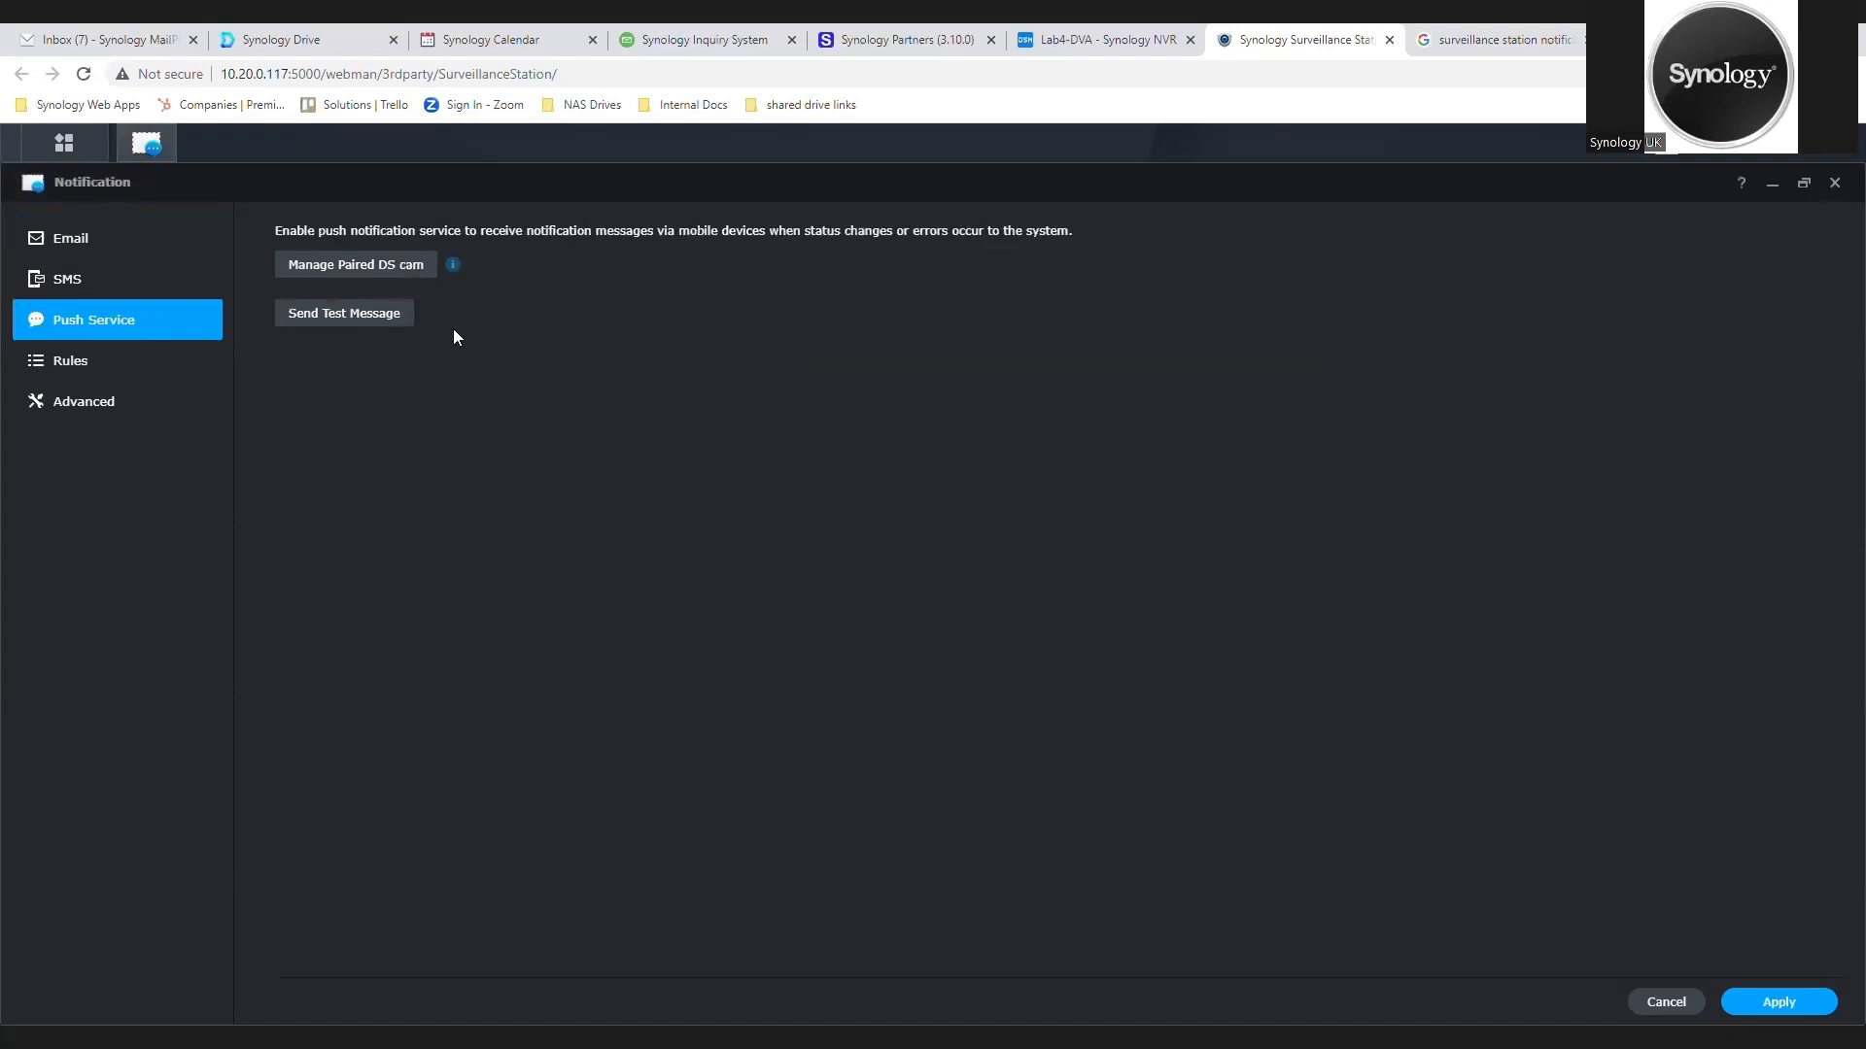
# Step: In the notification rules, enable email and SMS for Recording failed, and mobile for Enter Home Mode and Leave Home Mode
pyautogui.click(164, 376)
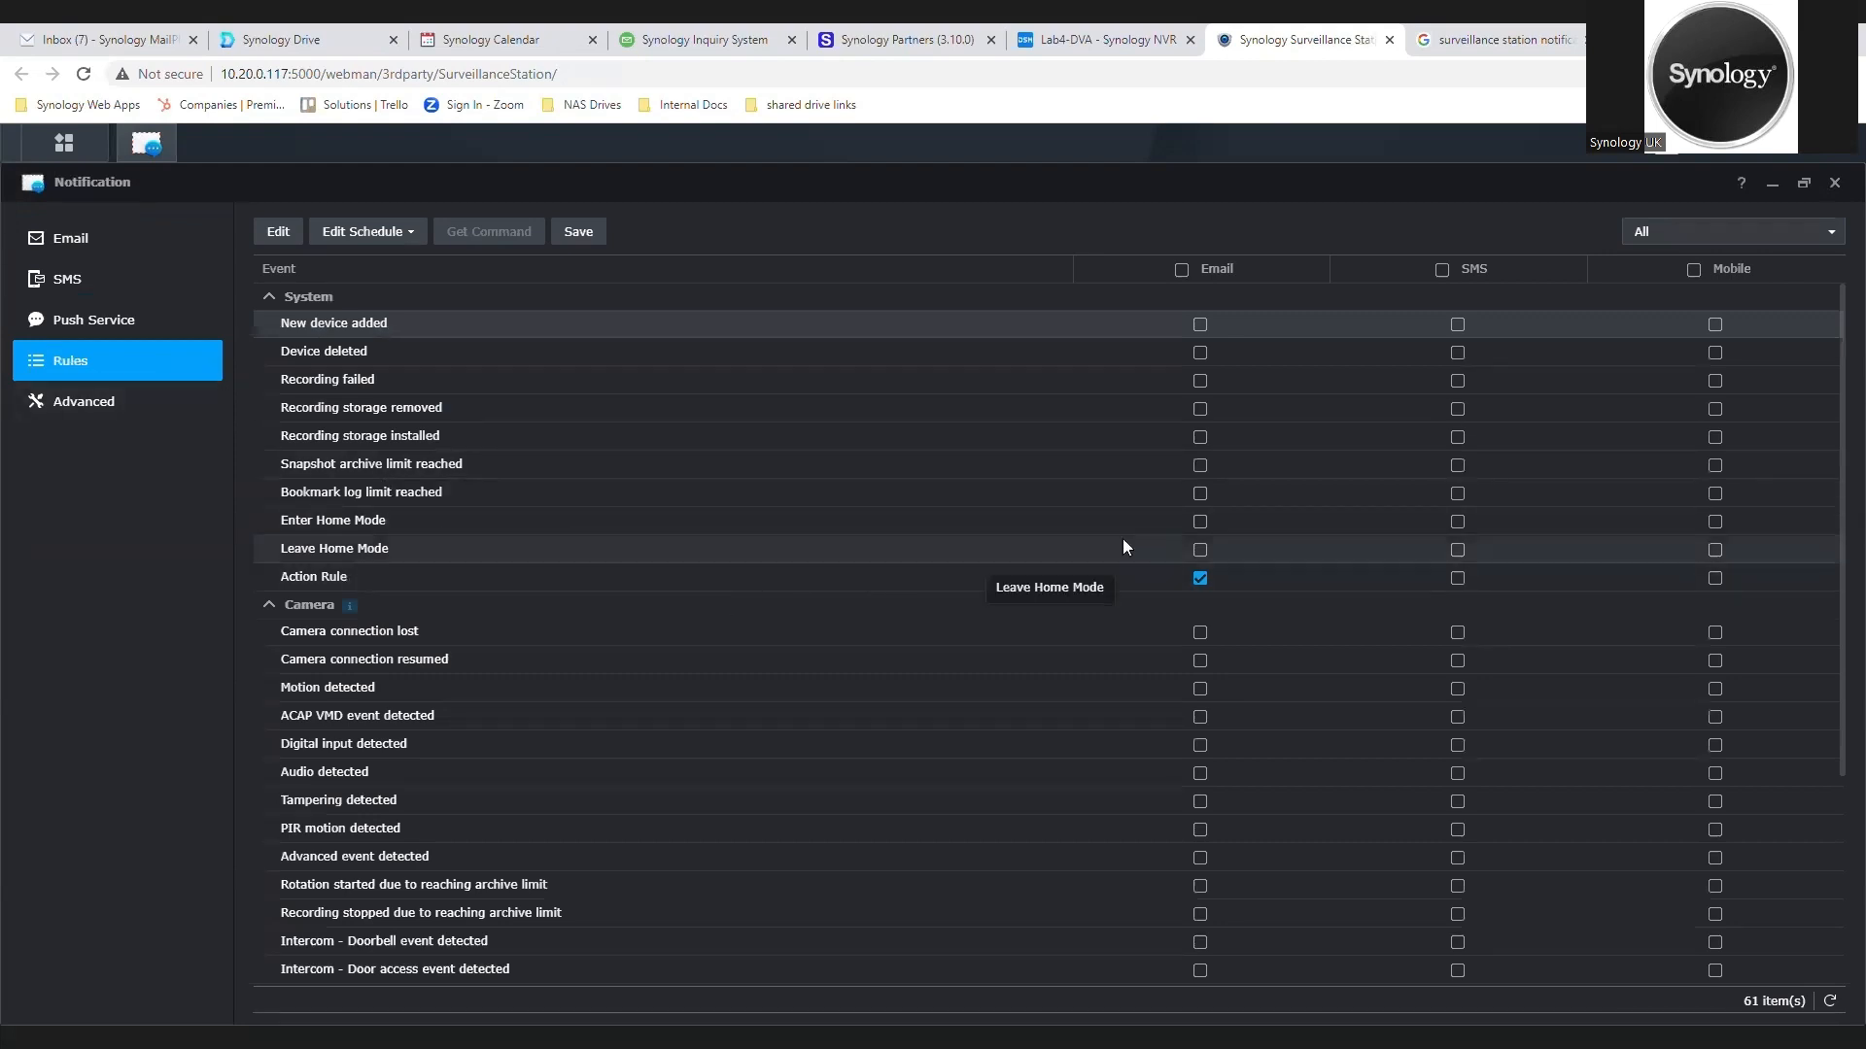
pyautogui.click(1198, 381)
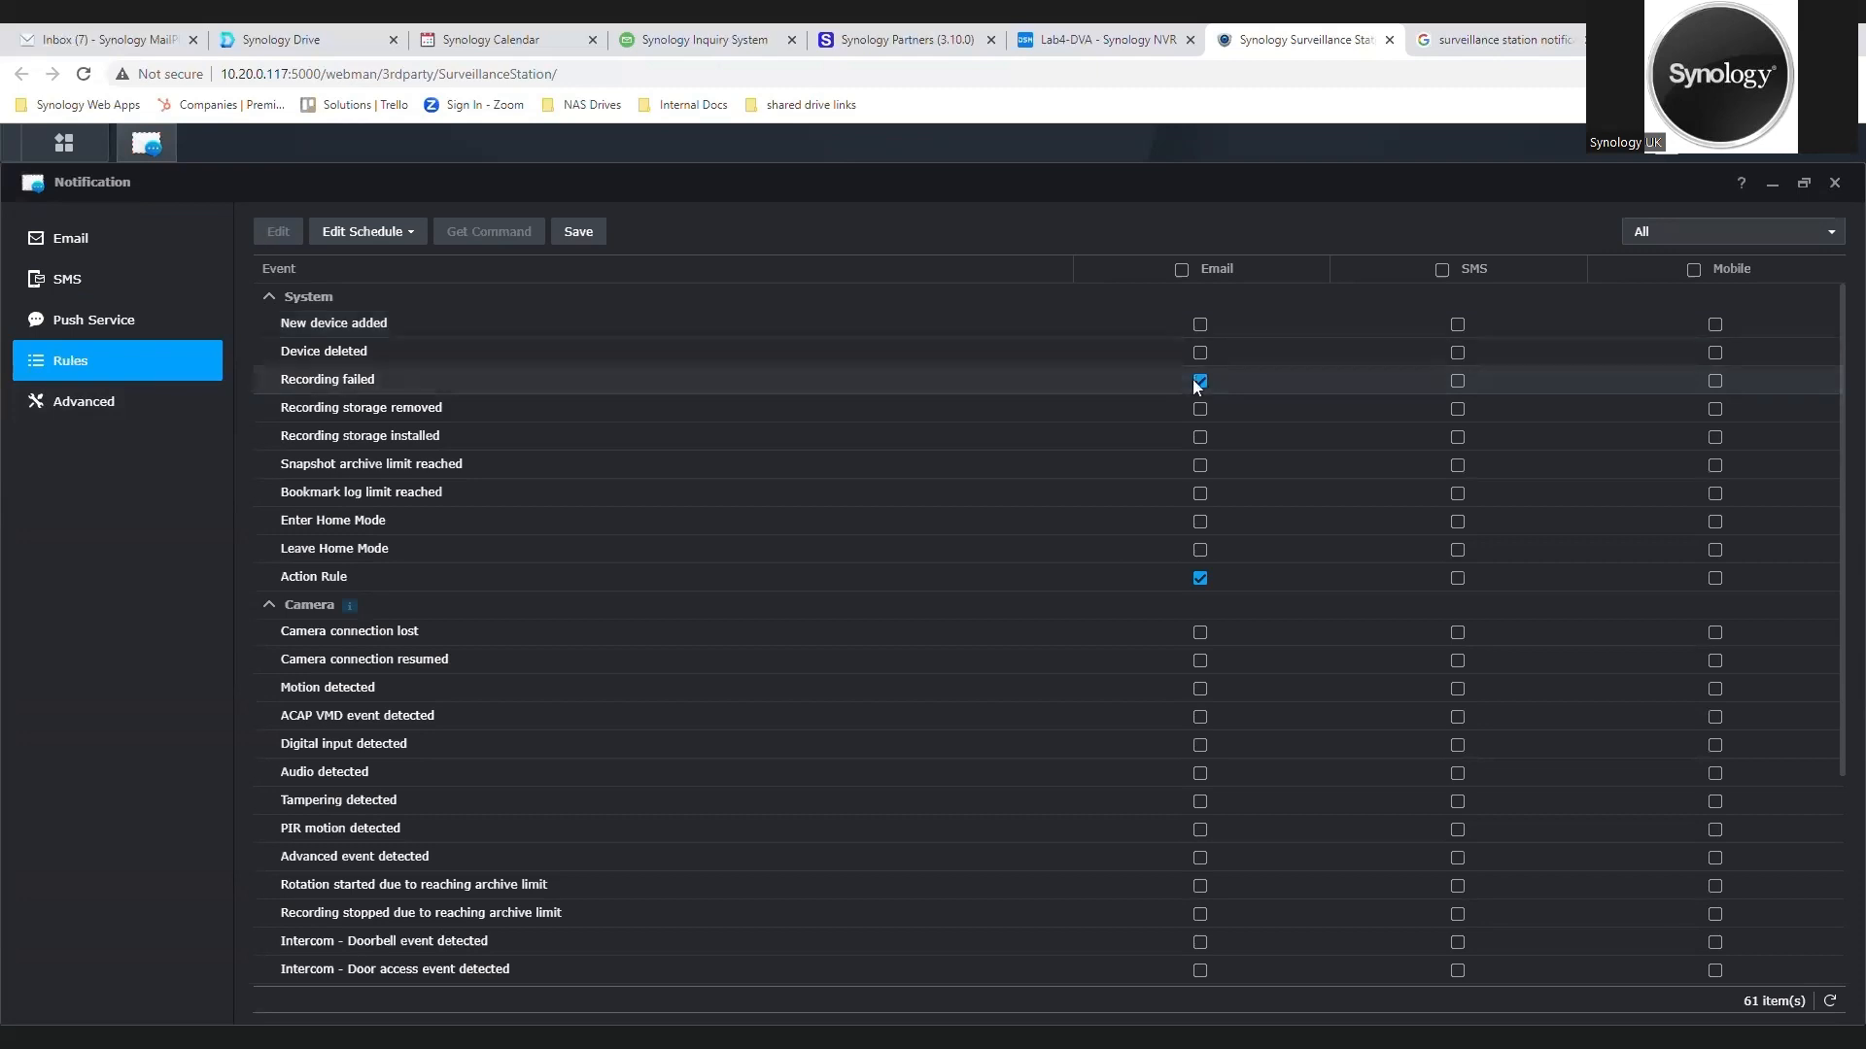
pyautogui.click(1457, 381)
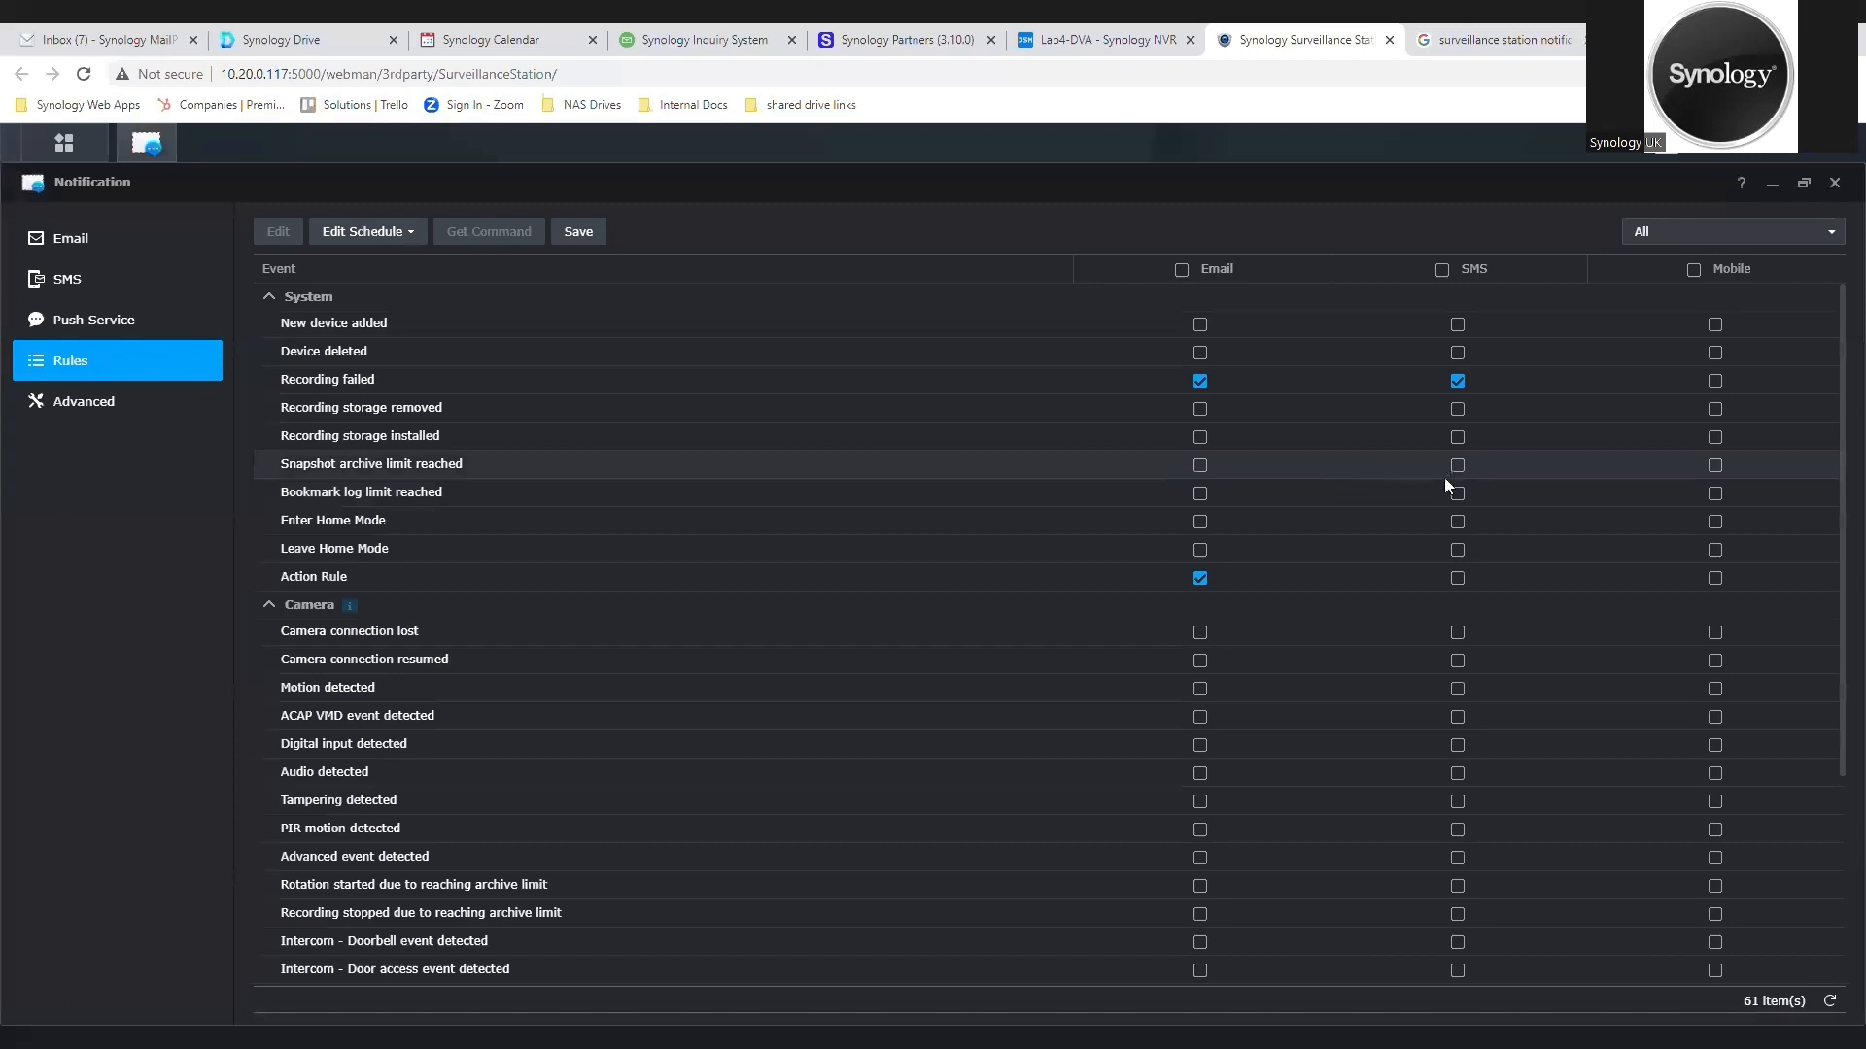
pyautogui.click(1712, 522)
pyautogui.click(1715, 550)
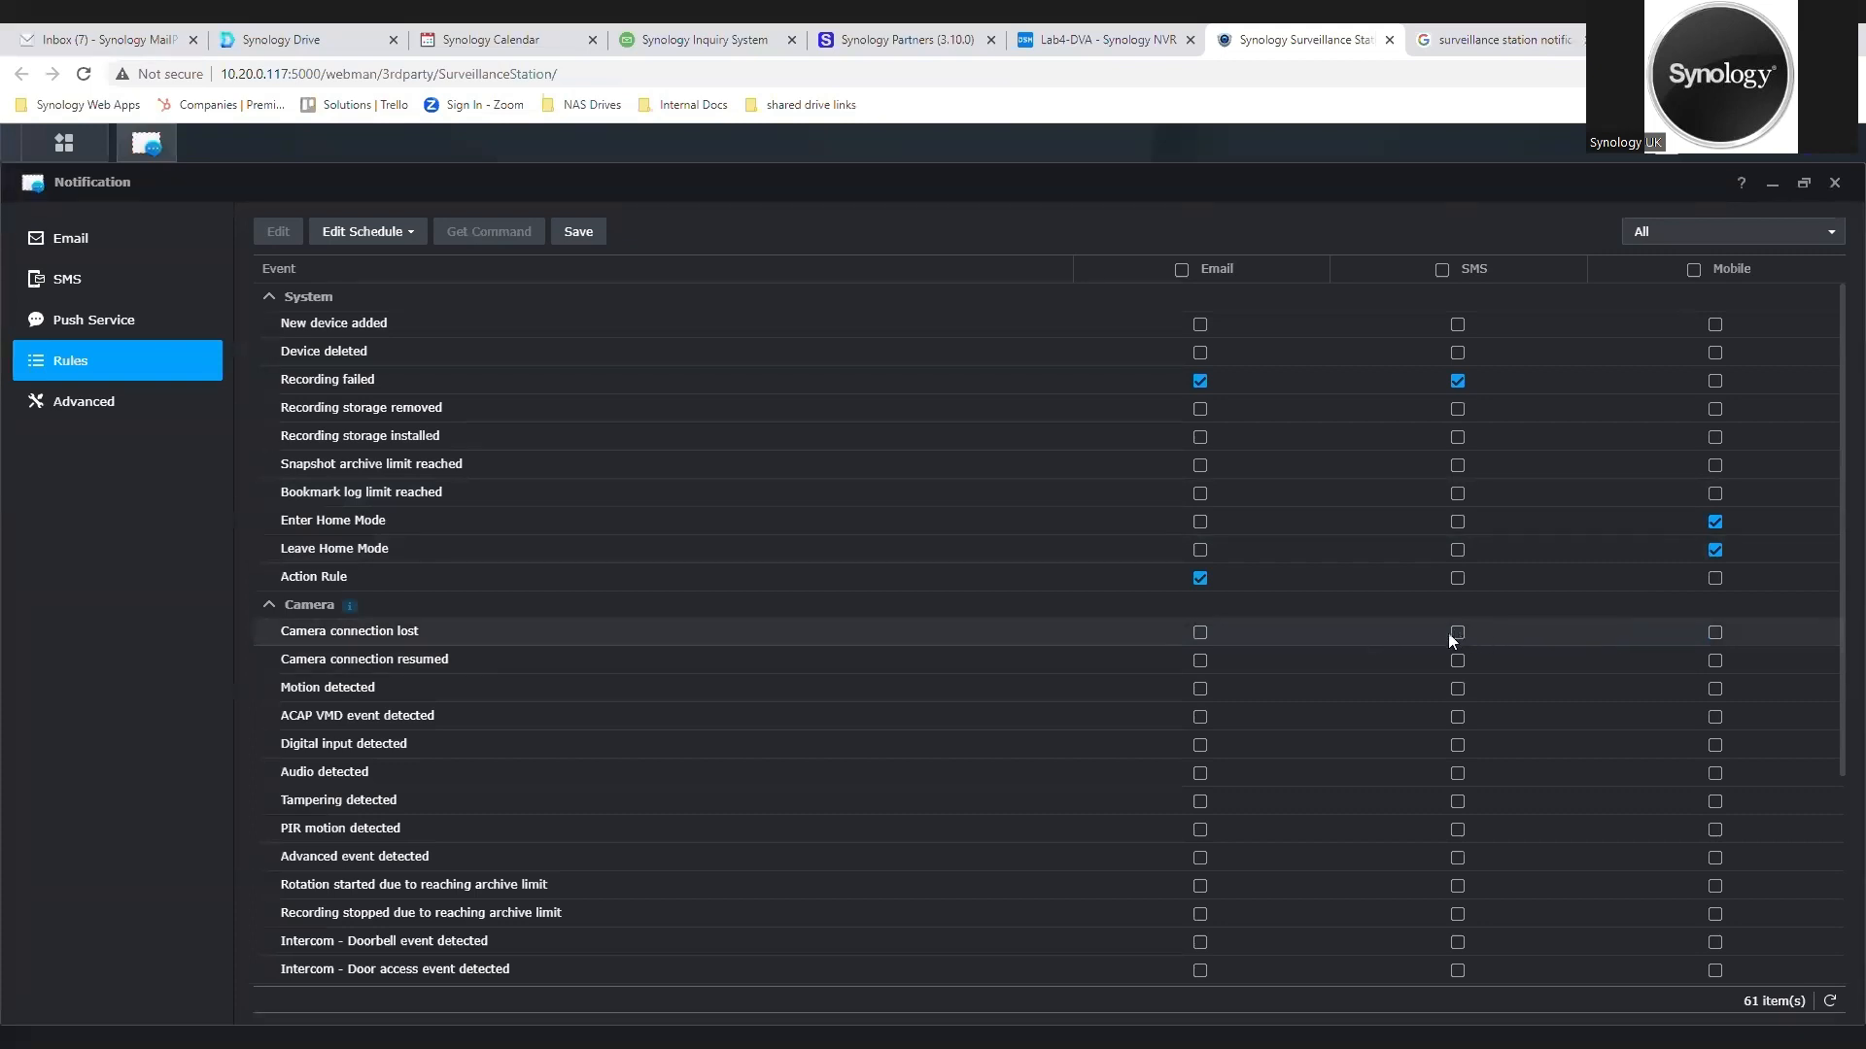
# Step: Enable email notifications for Camera connection lost and mobile notifications for Motion detected
pyautogui.click(1200, 632)
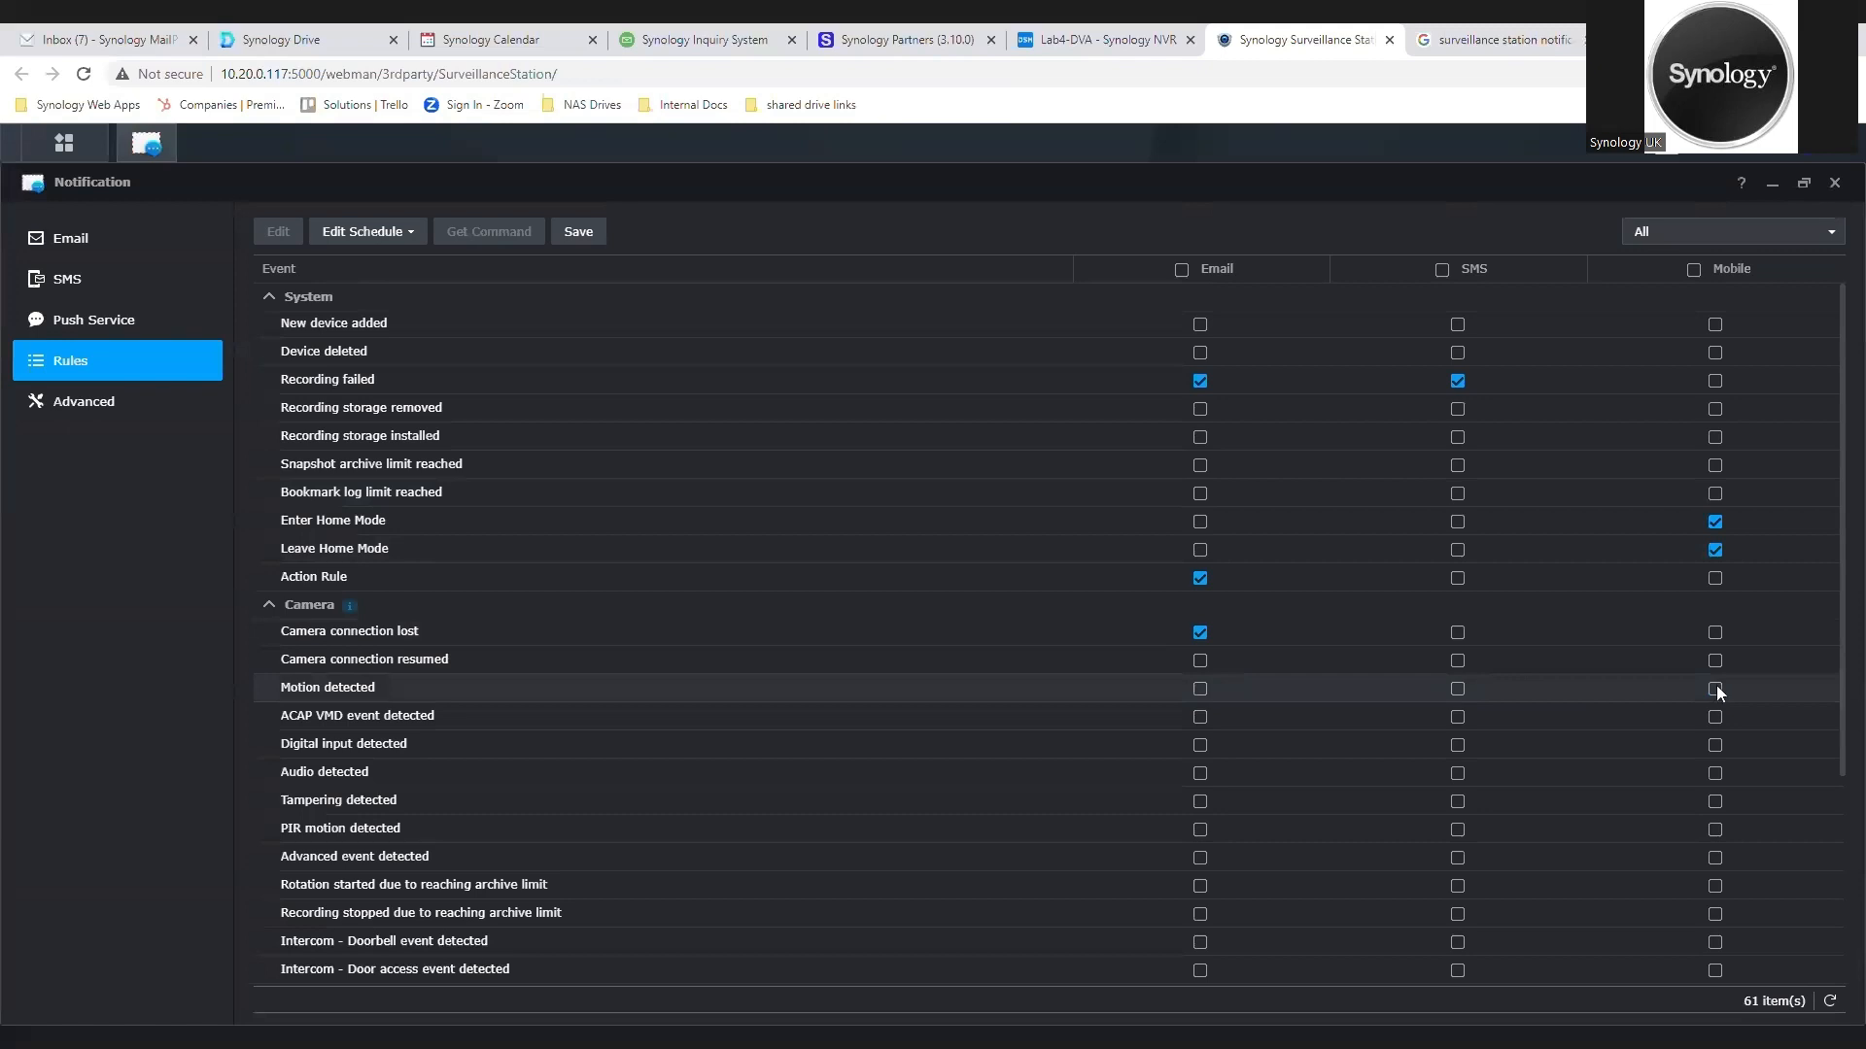
pyautogui.scroll(-5, 1053, 833)
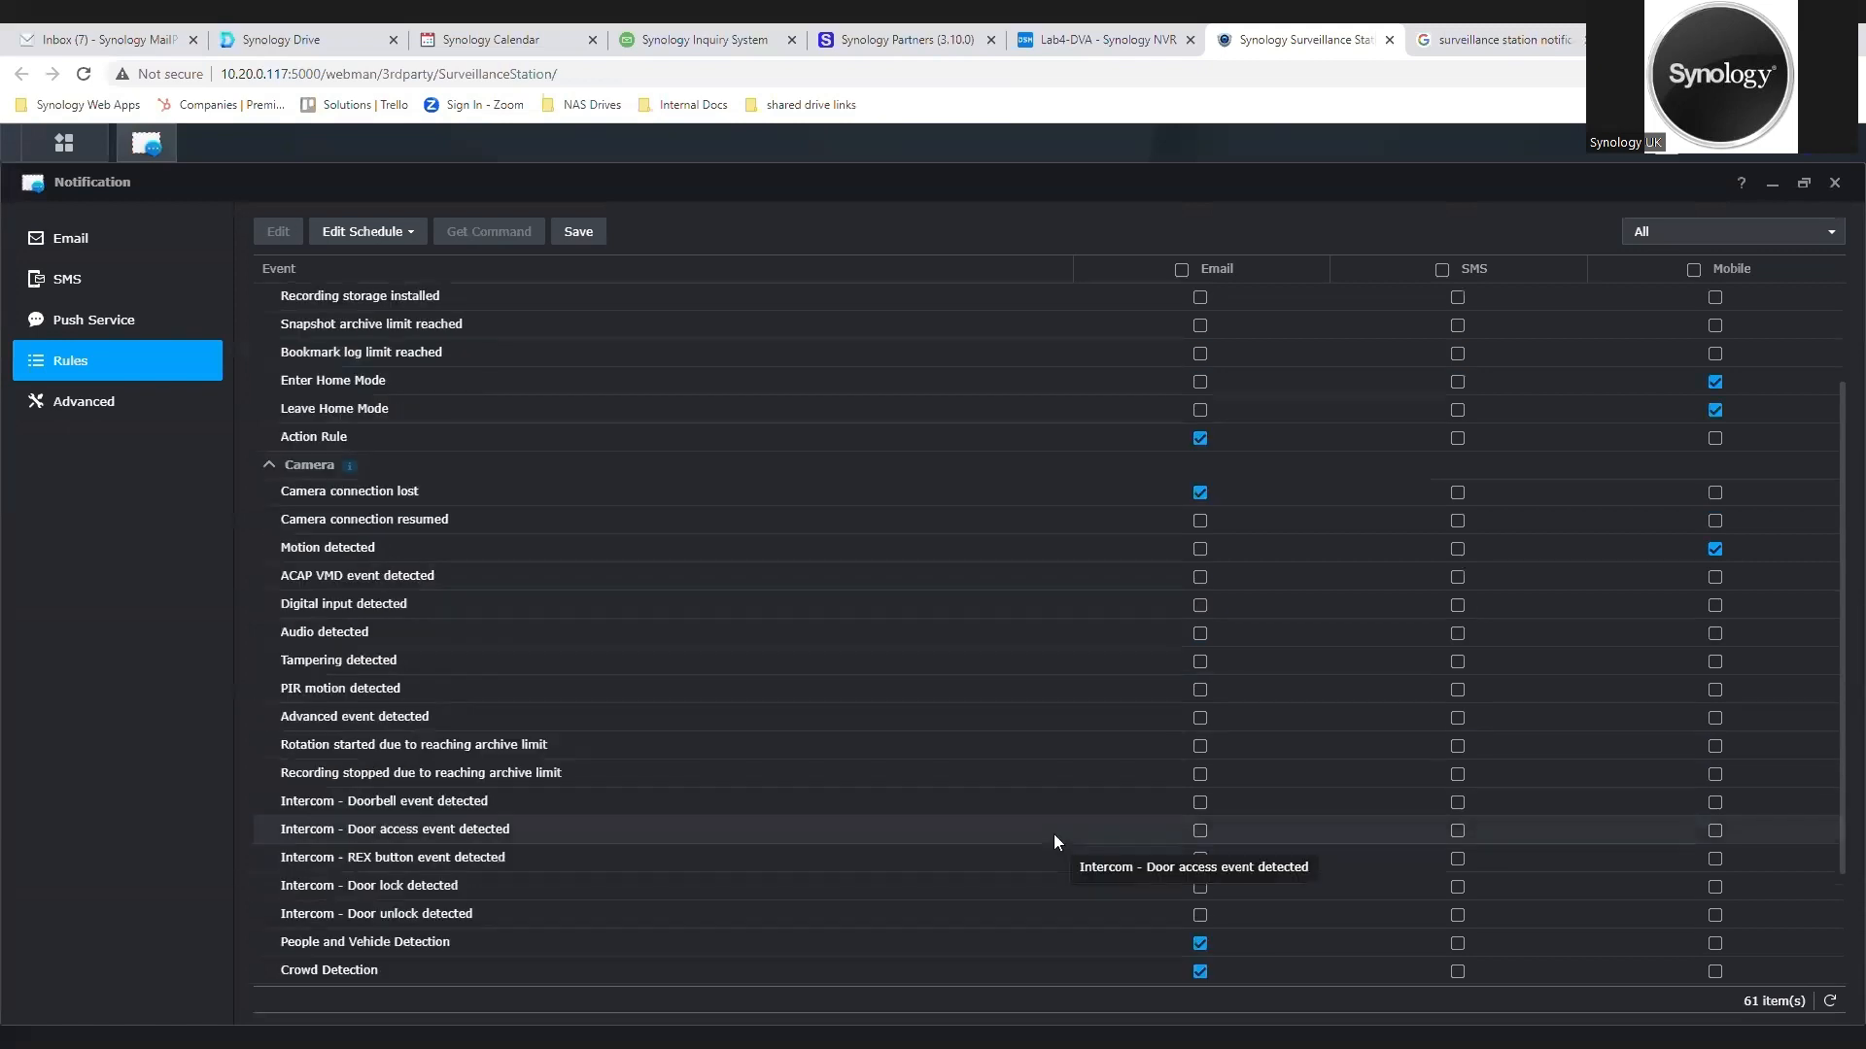
pyautogui.scroll(-1, 1811, 896)
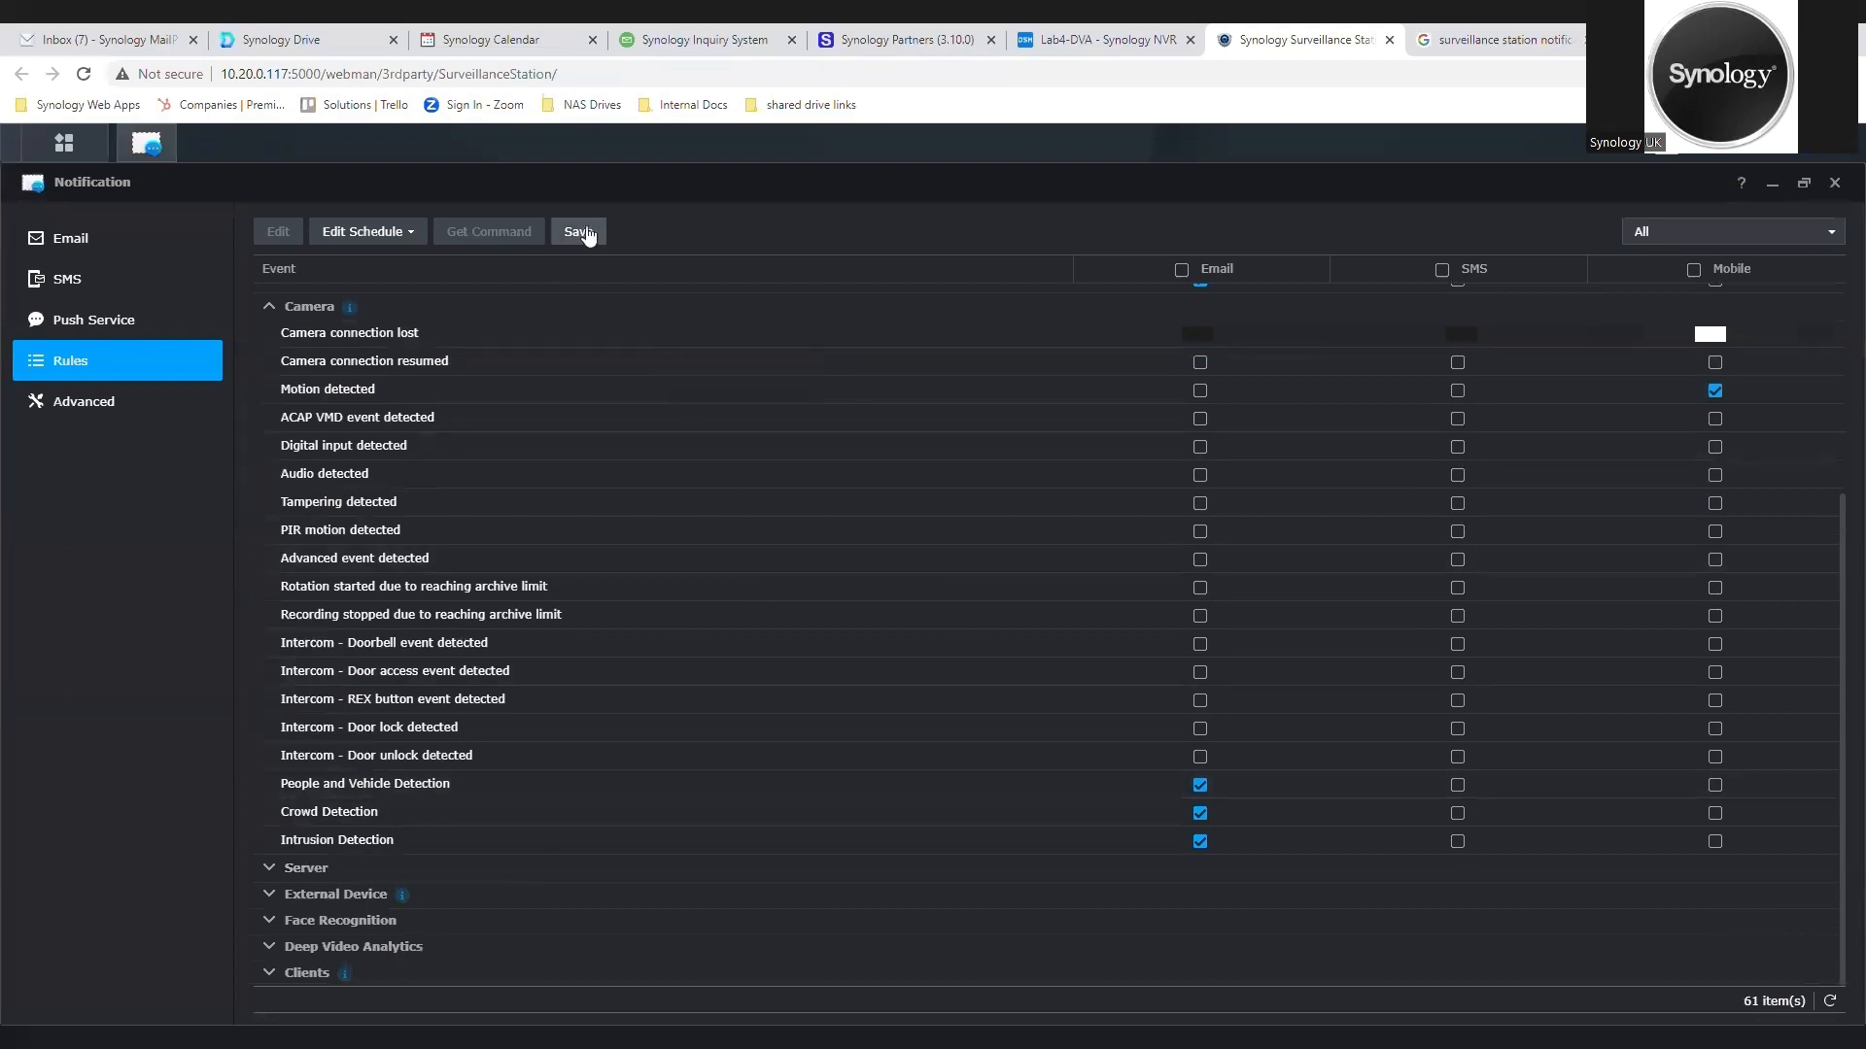
# Step: Start a batch edit of the notification schedule for Enter Home Mode, Leave Home Mode and Motion detected, covering all cameras
pyautogui.click(402, 233)
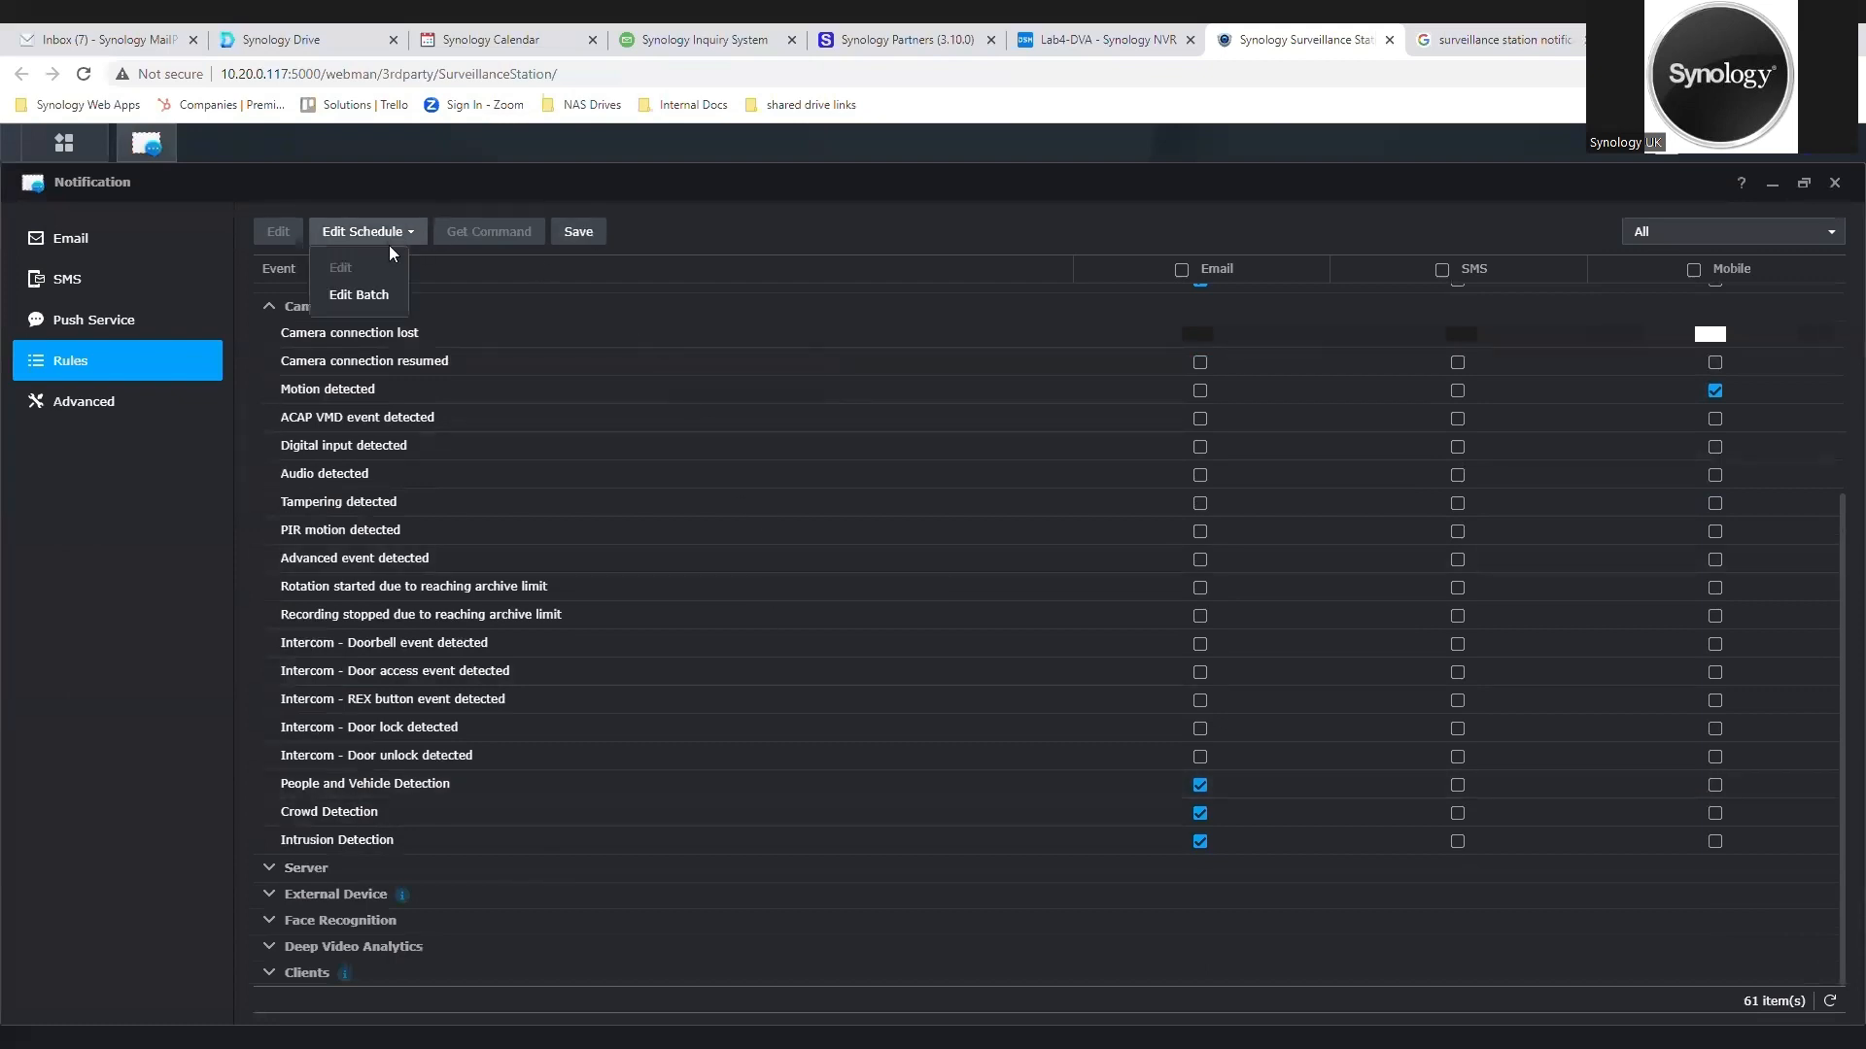
pyautogui.click(367, 295)
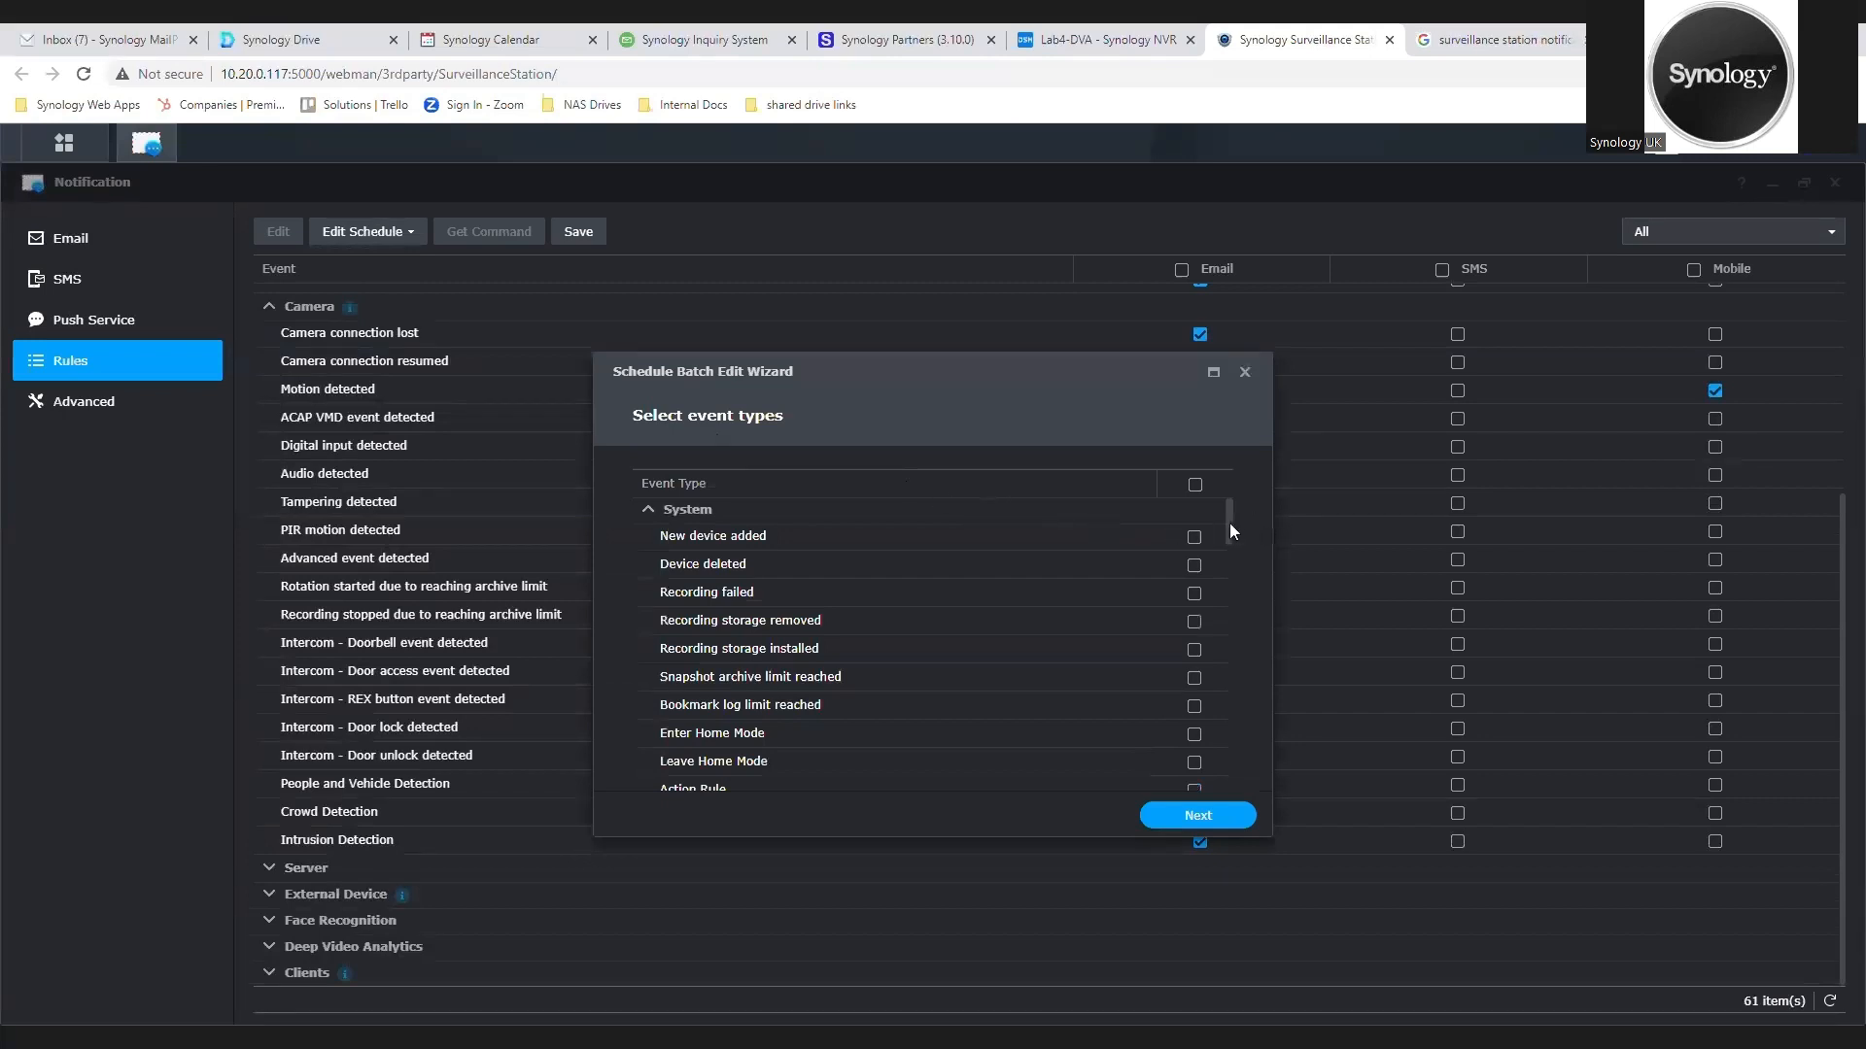
pyautogui.scroll(-1, 995, 545)
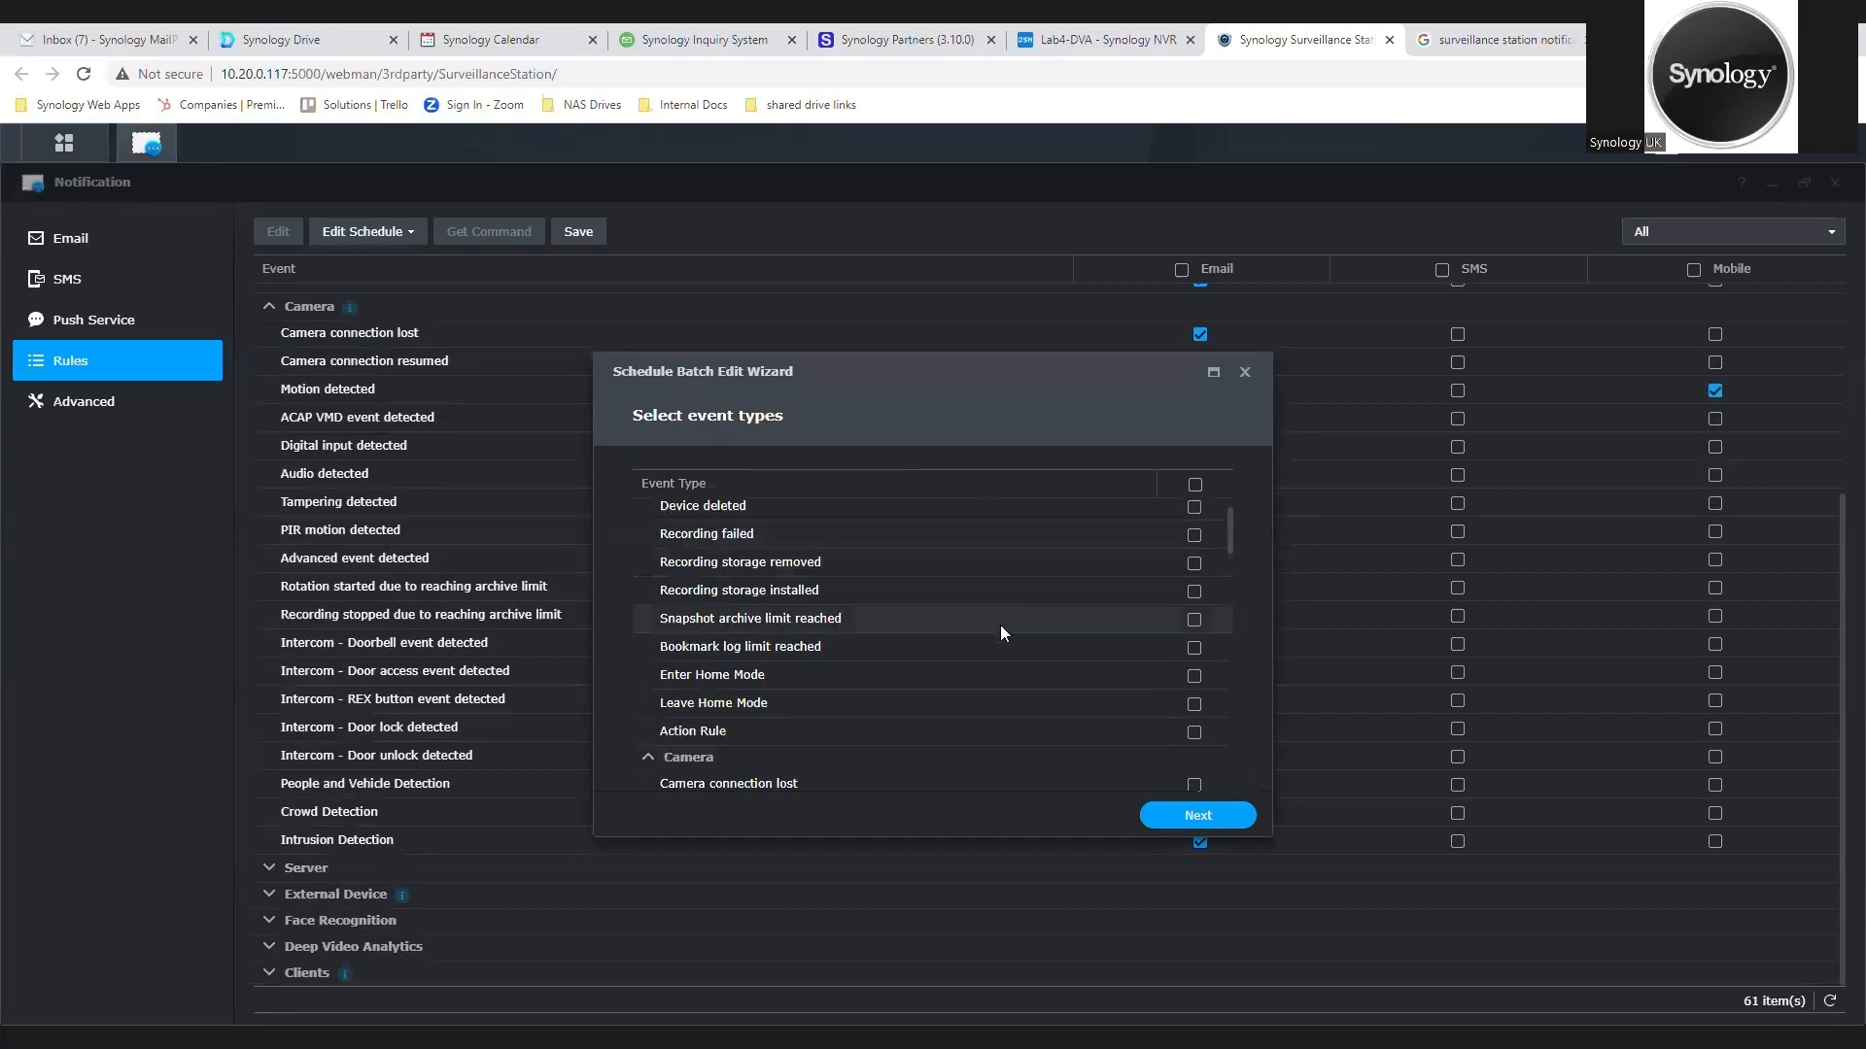
pyautogui.scroll(-1, 829, 702)
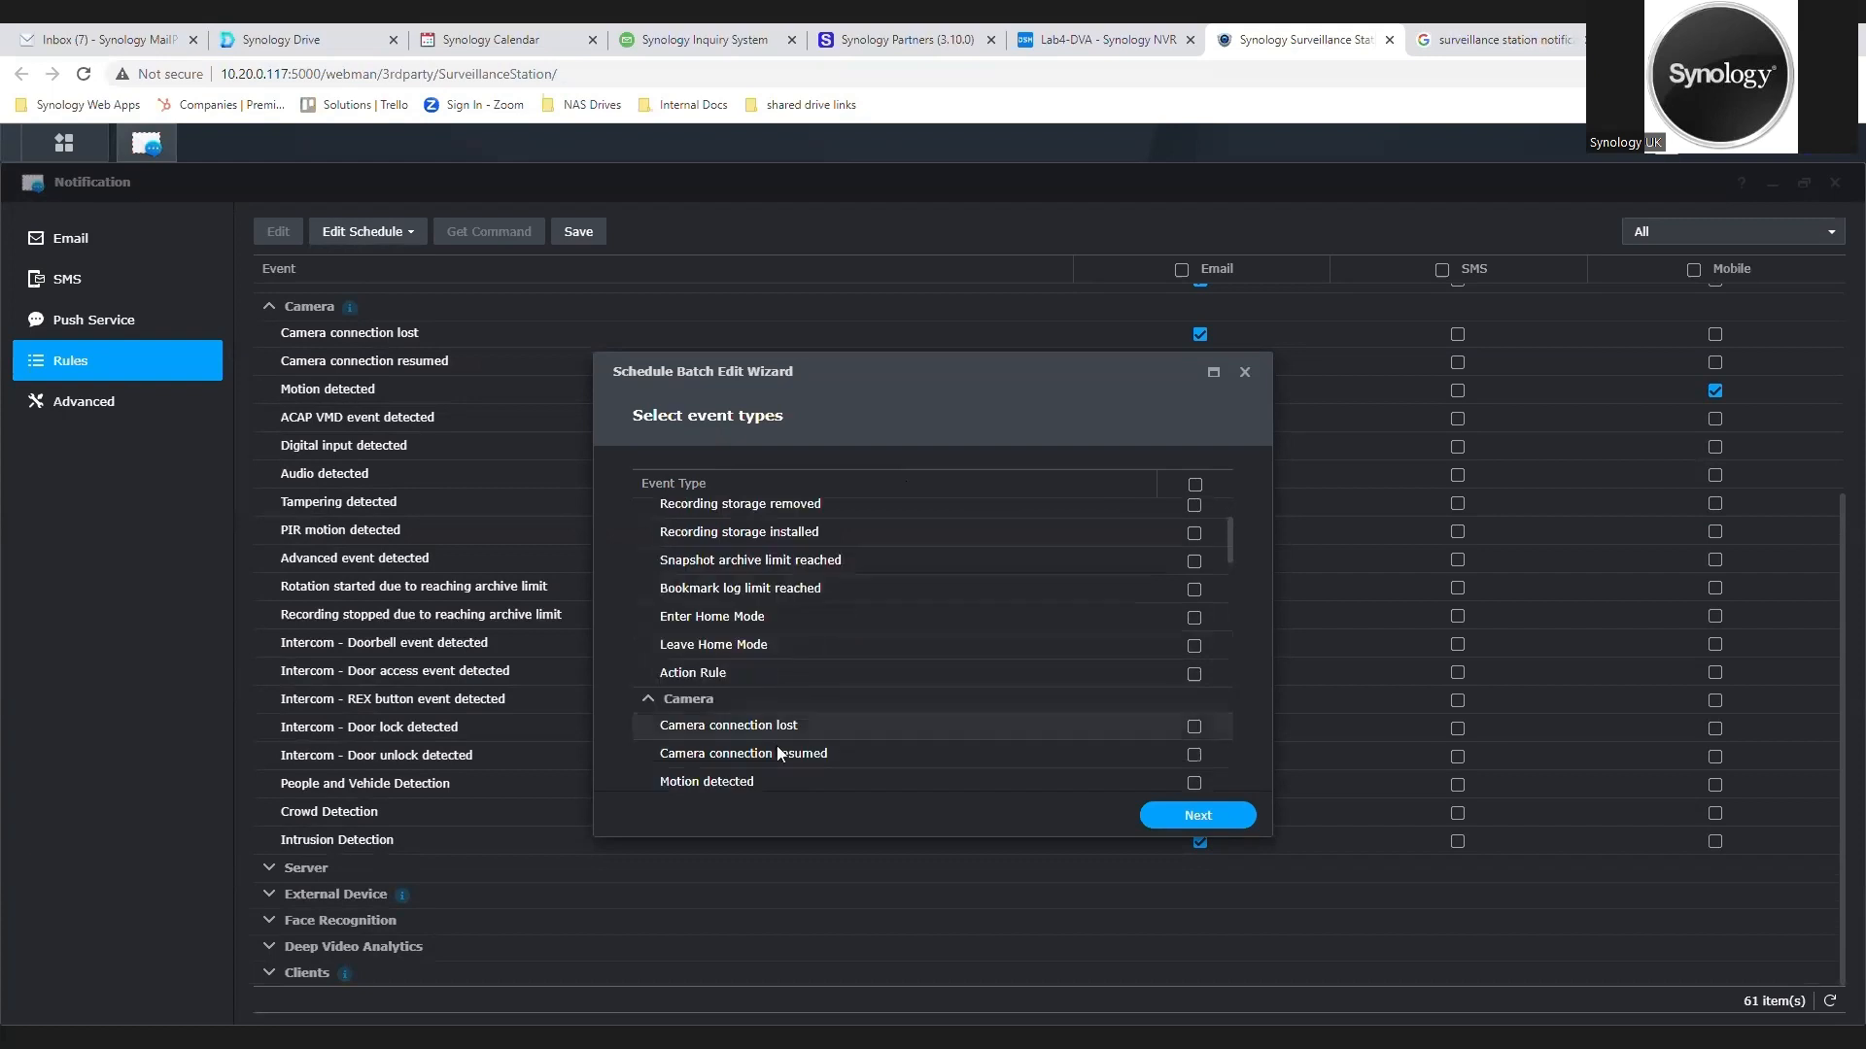
pyautogui.click(1193, 617)
pyautogui.click(1193, 646)
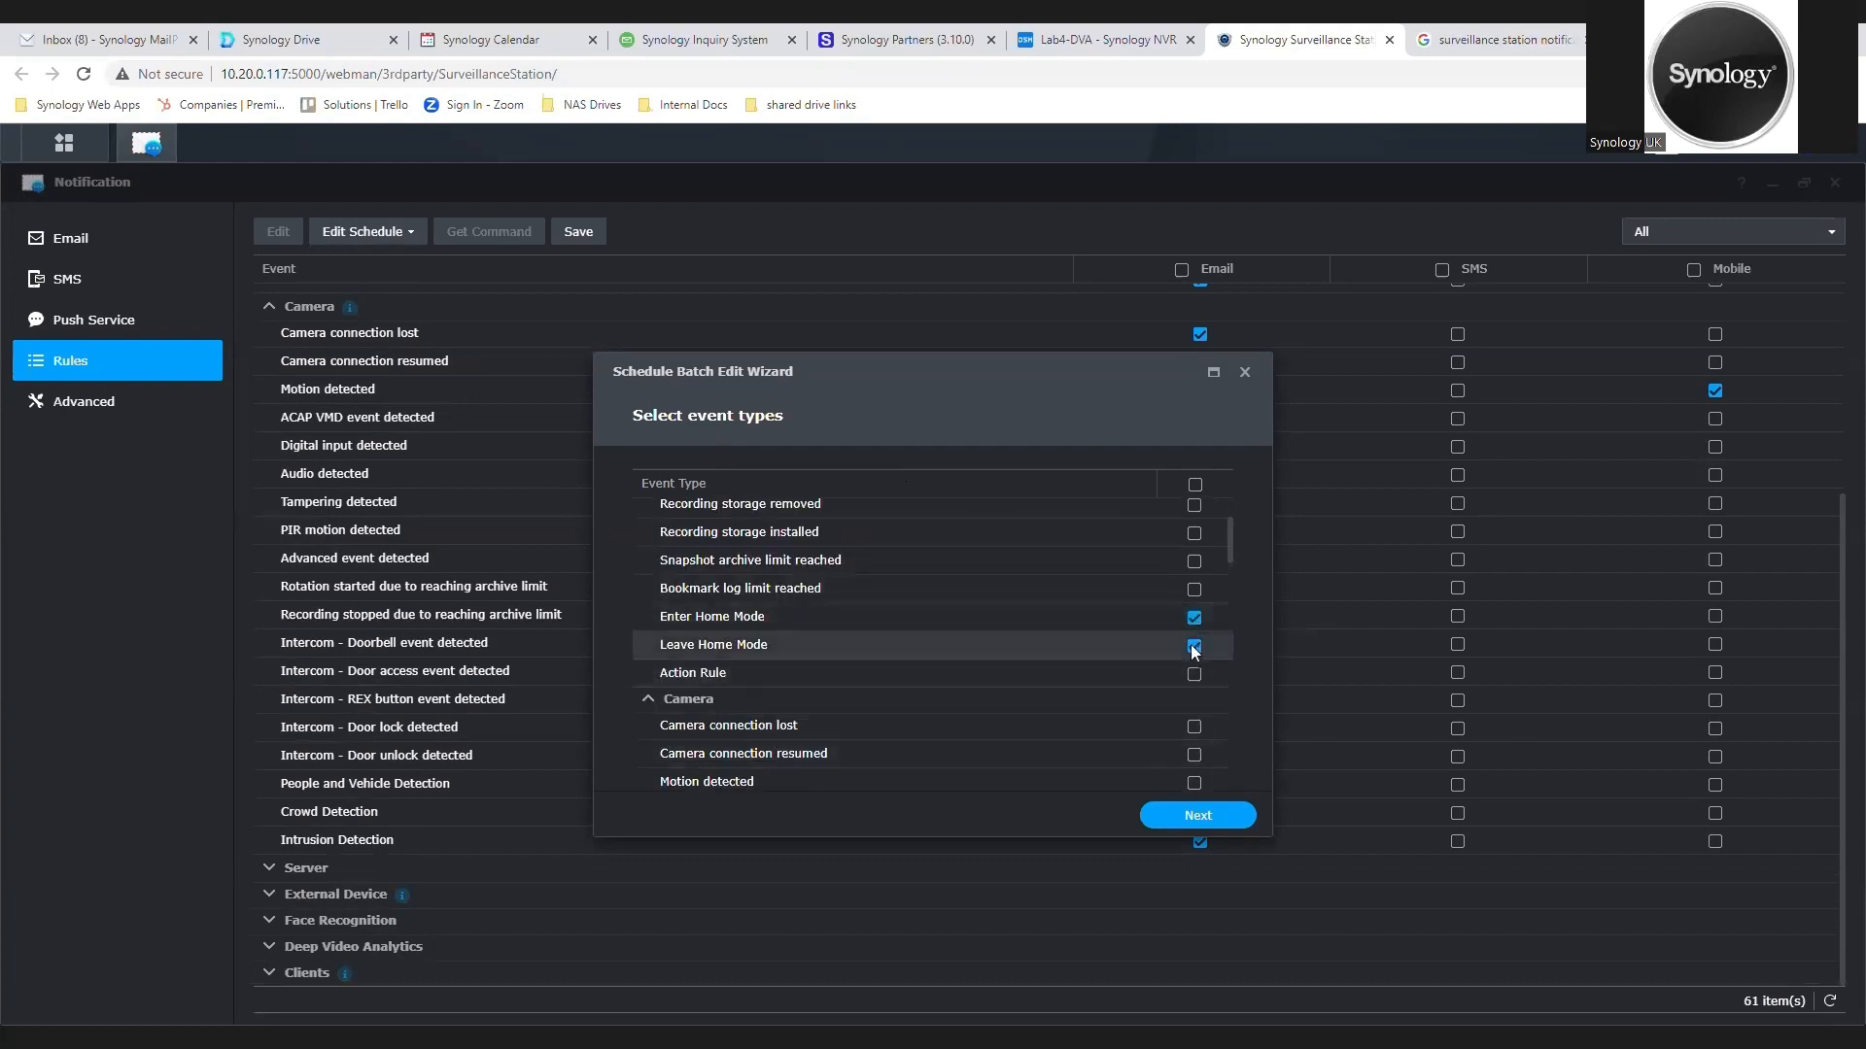
pyautogui.scroll(-2, 1090, 663)
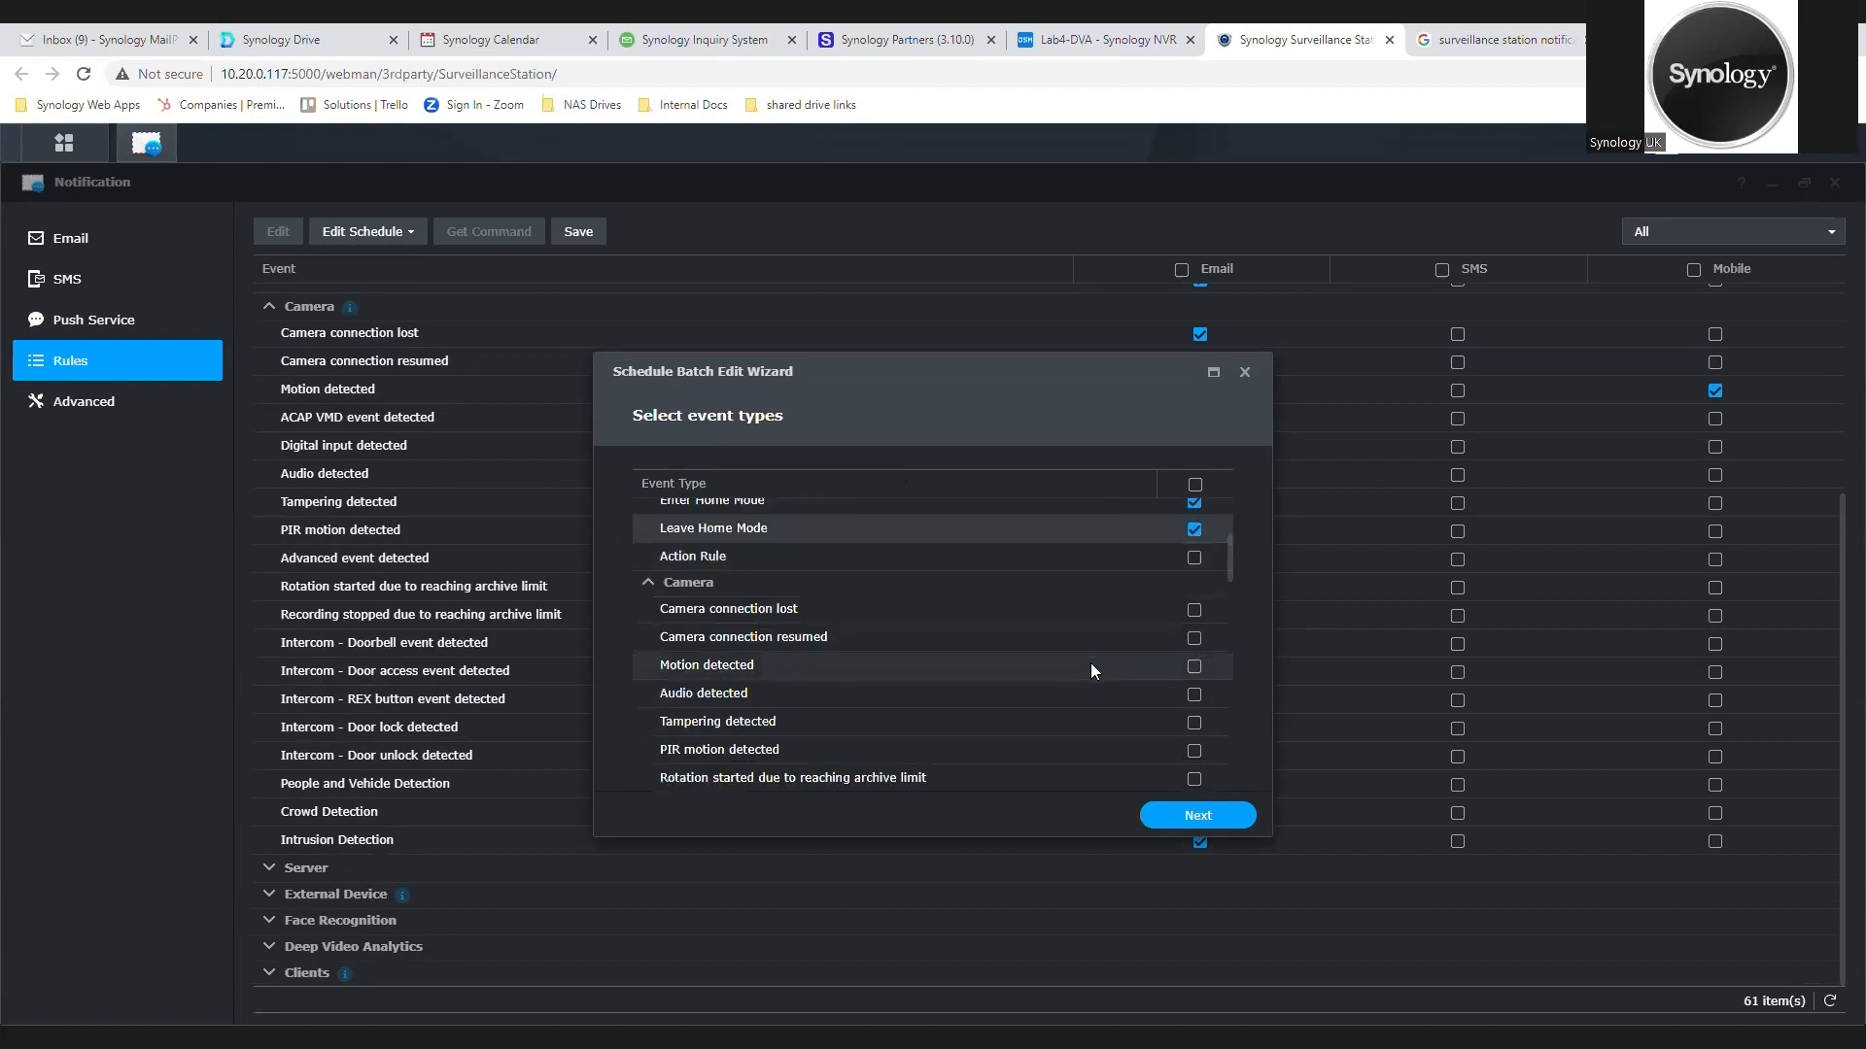
pyautogui.click(1191, 668)
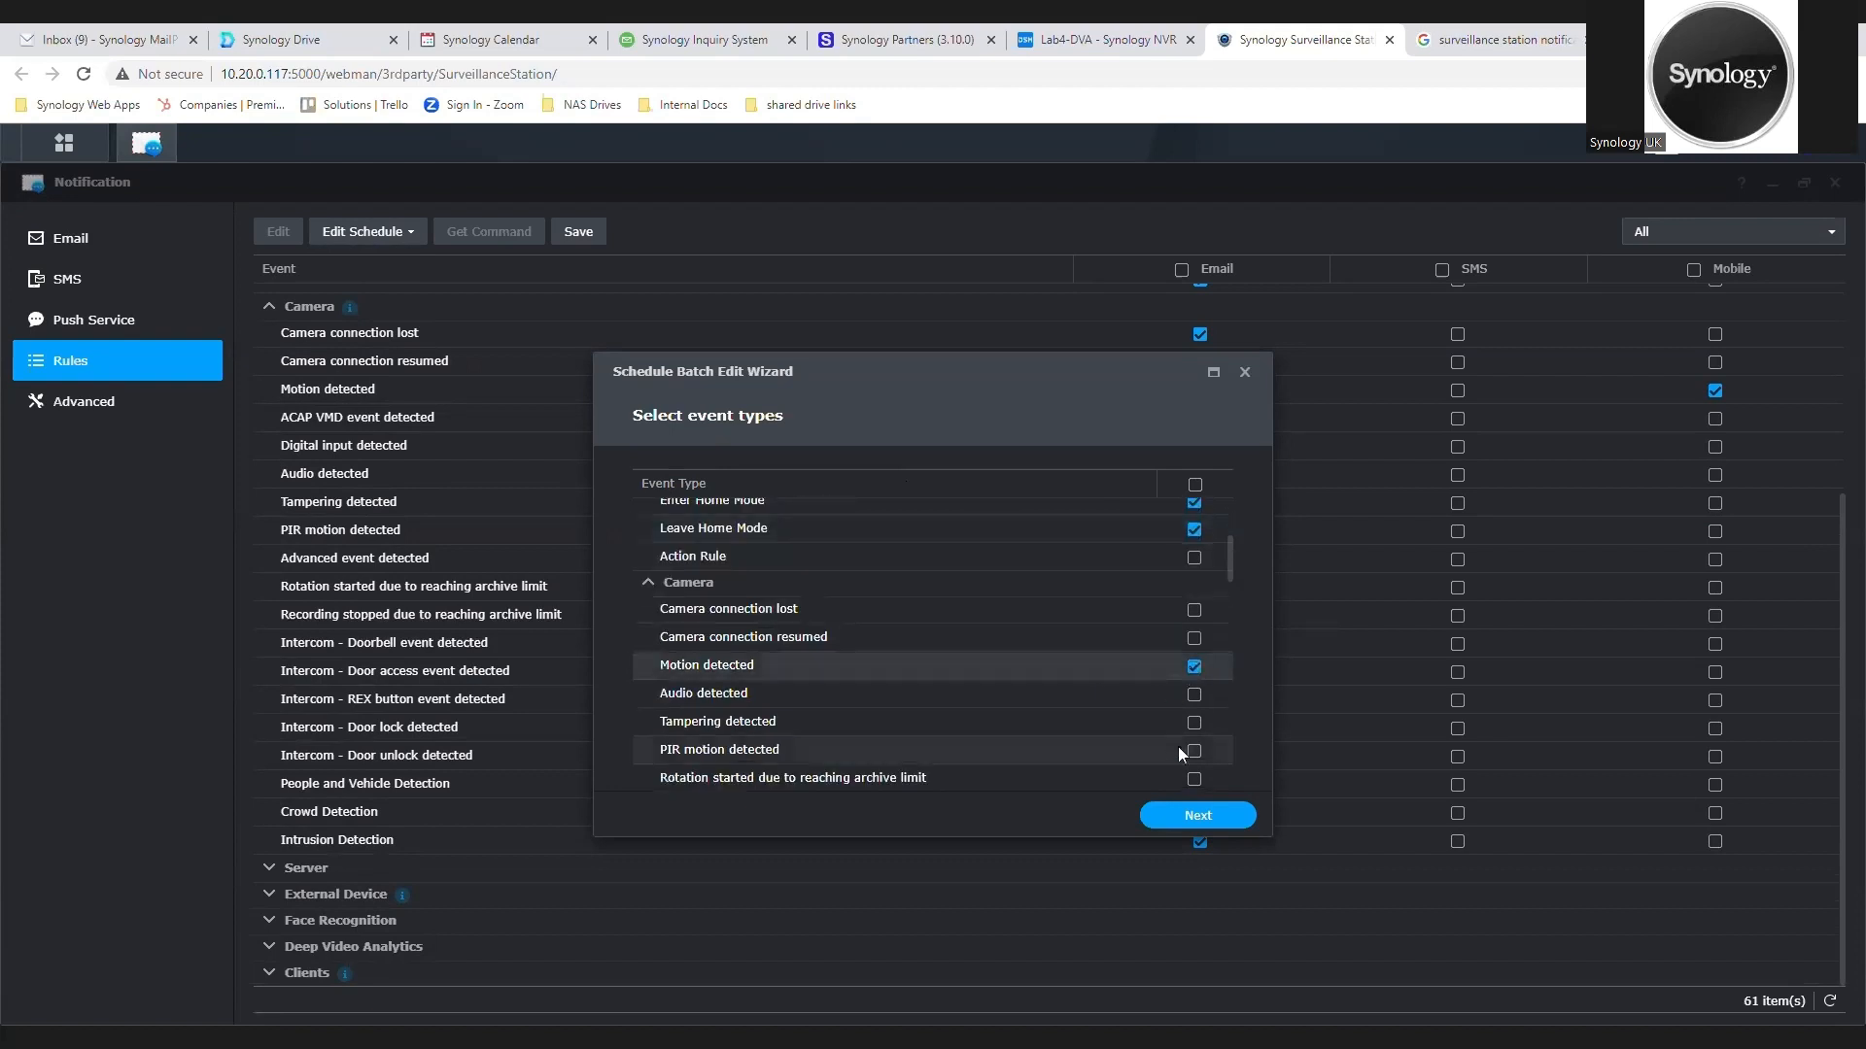
pyautogui.click(1191, 816)
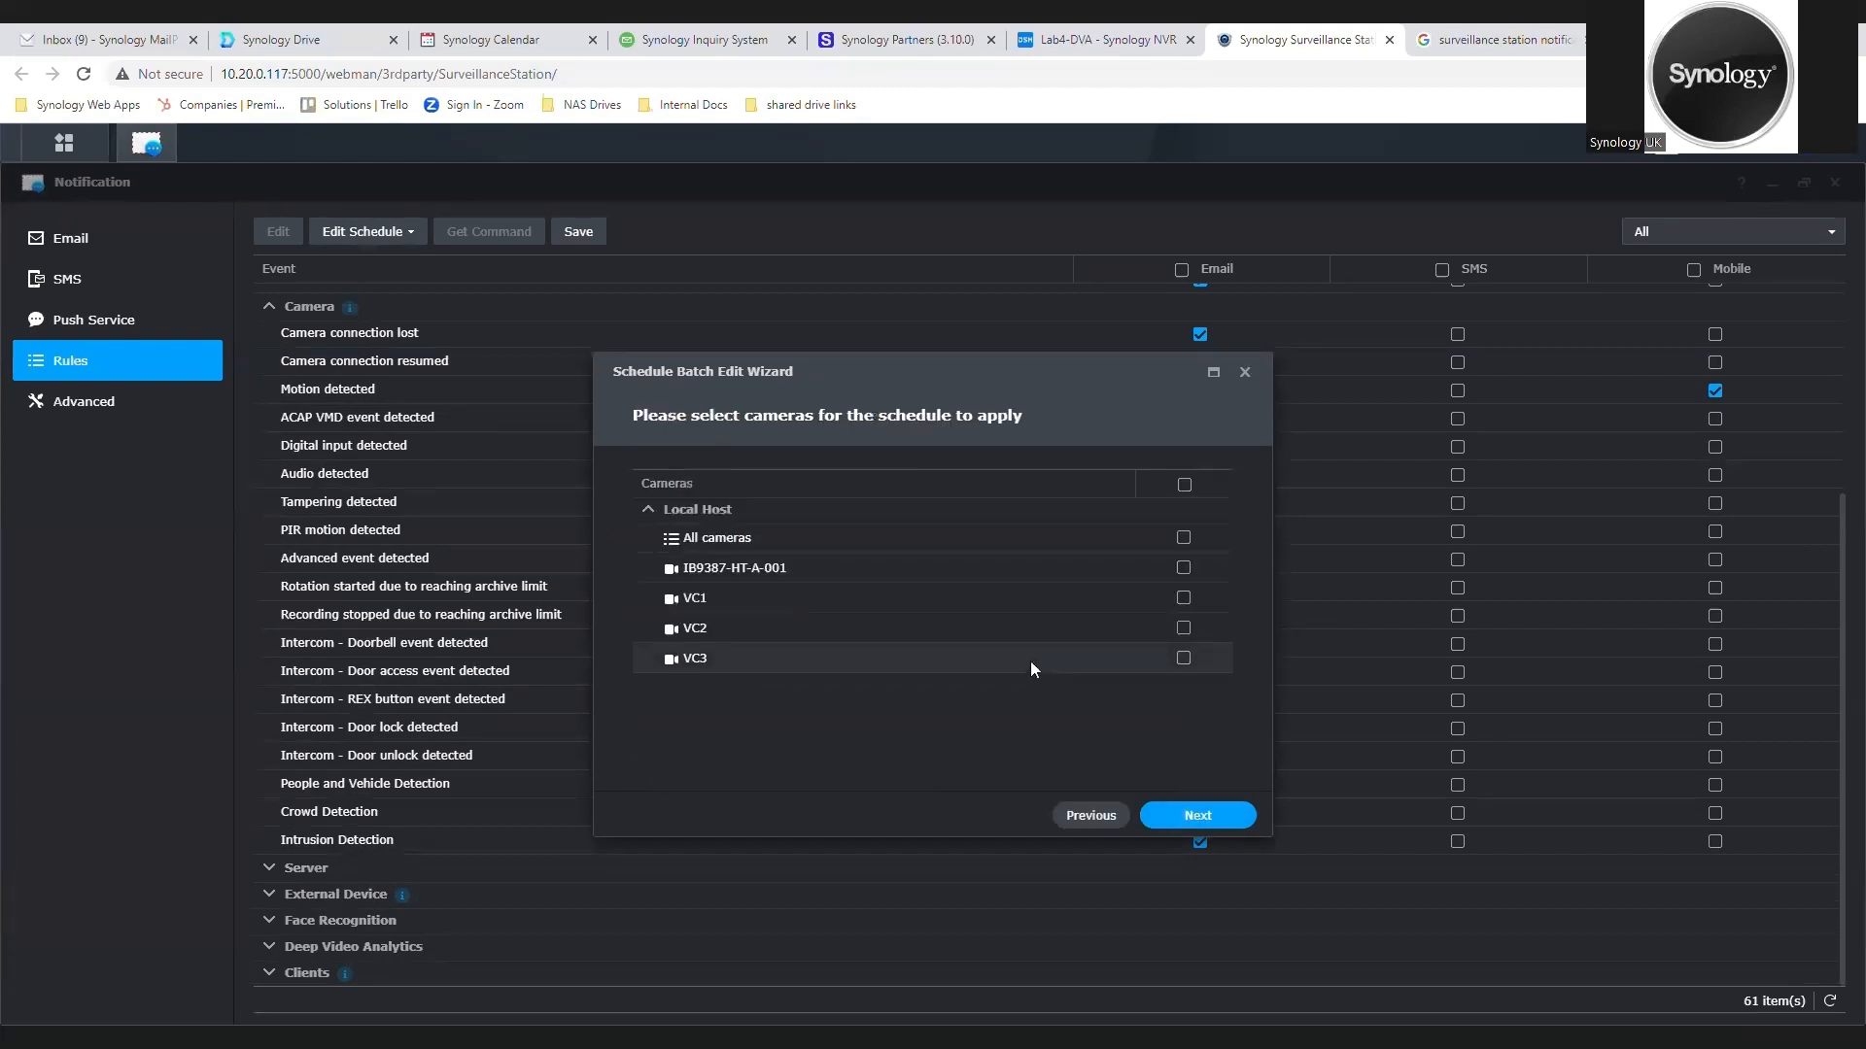
pyautogui.click(1184, 485)
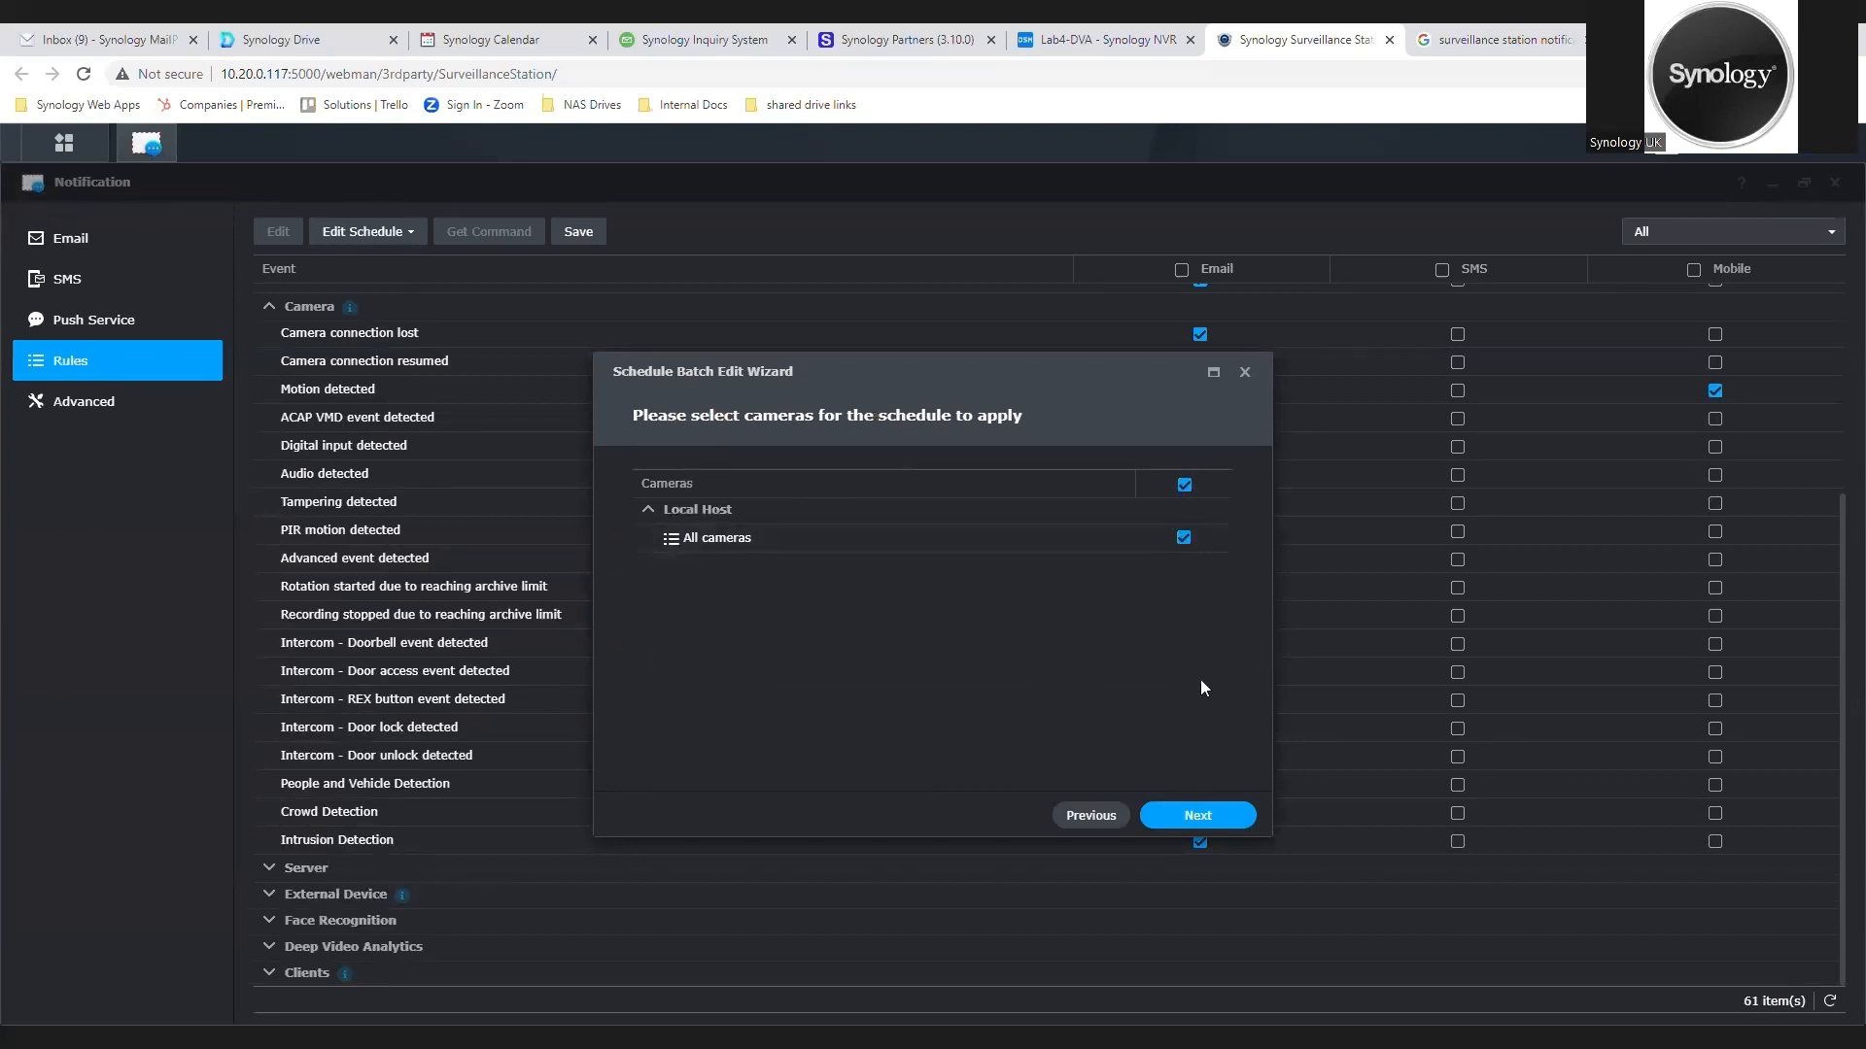
pyautogui.click(1198, 816)
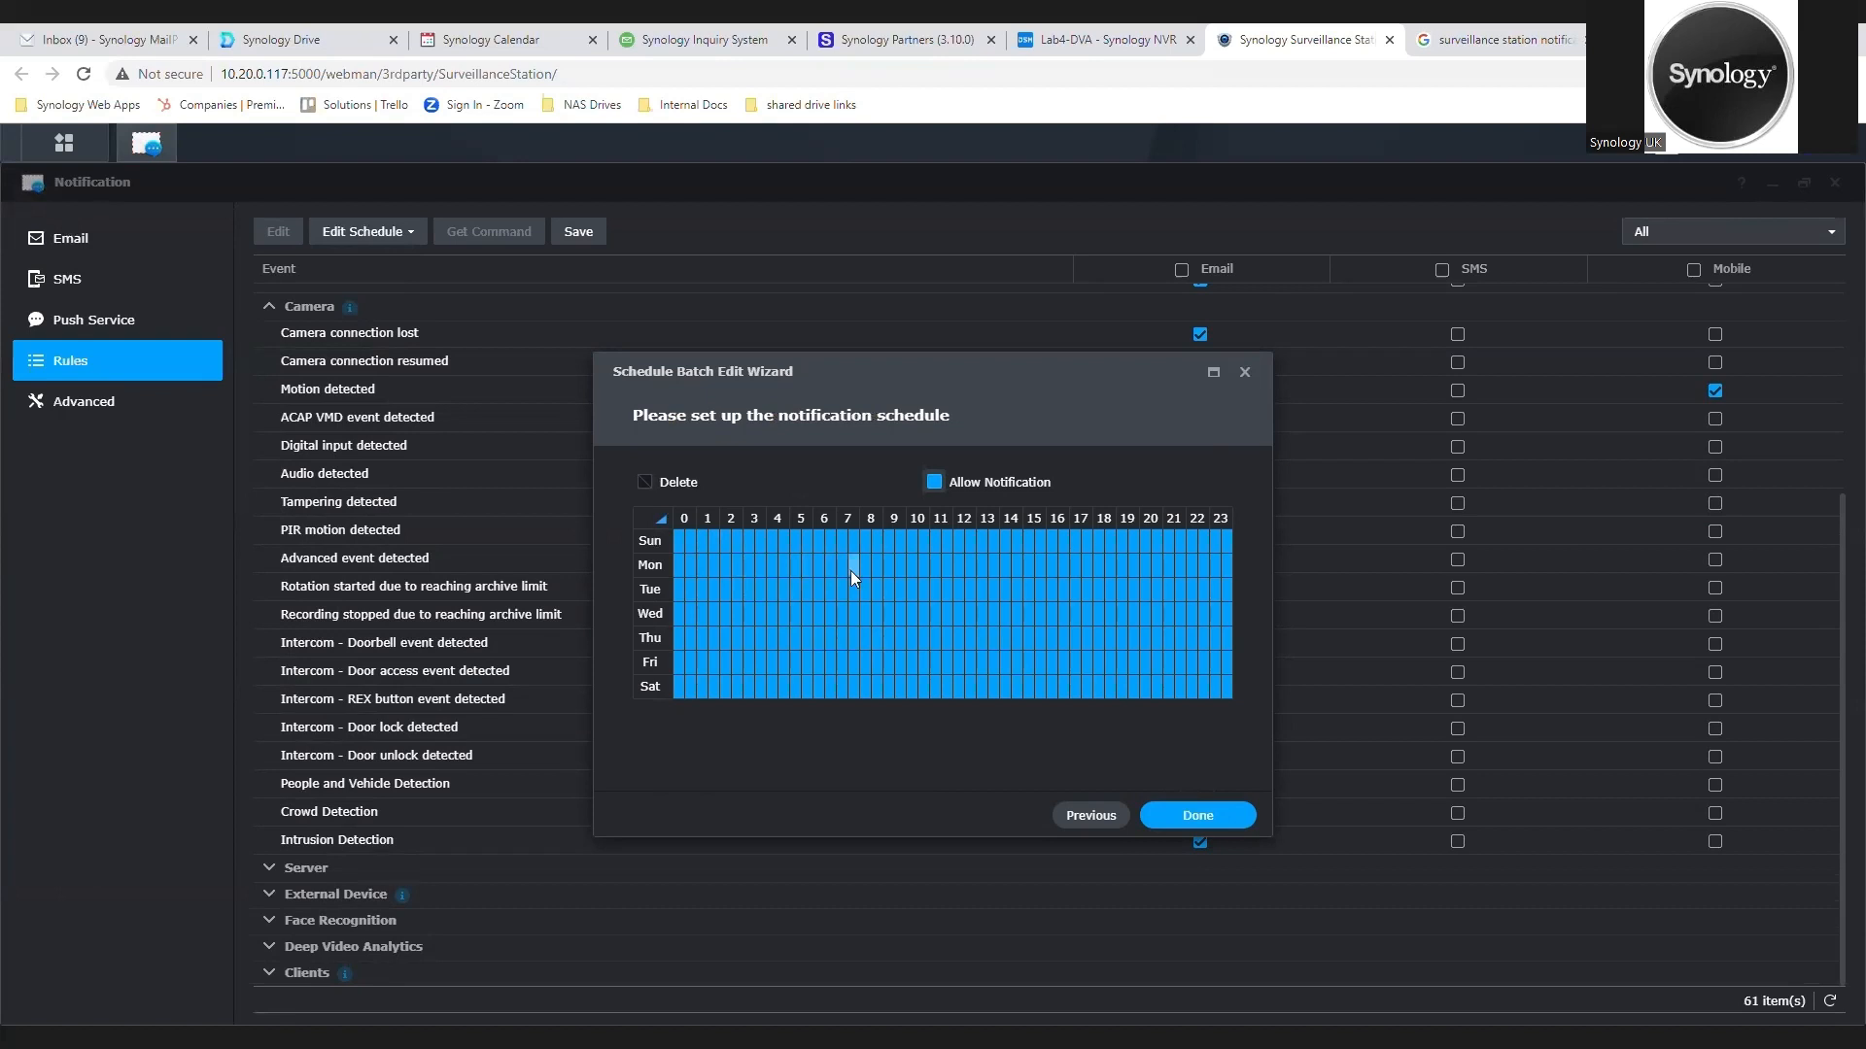
# Step: Remove the allowed notification period from Monday to Friday between 07:30 and 18:30, and finish the batch schedule edit
pyautogui.moveTo(857, 662); pyautogui.dragTo(1104, 657)
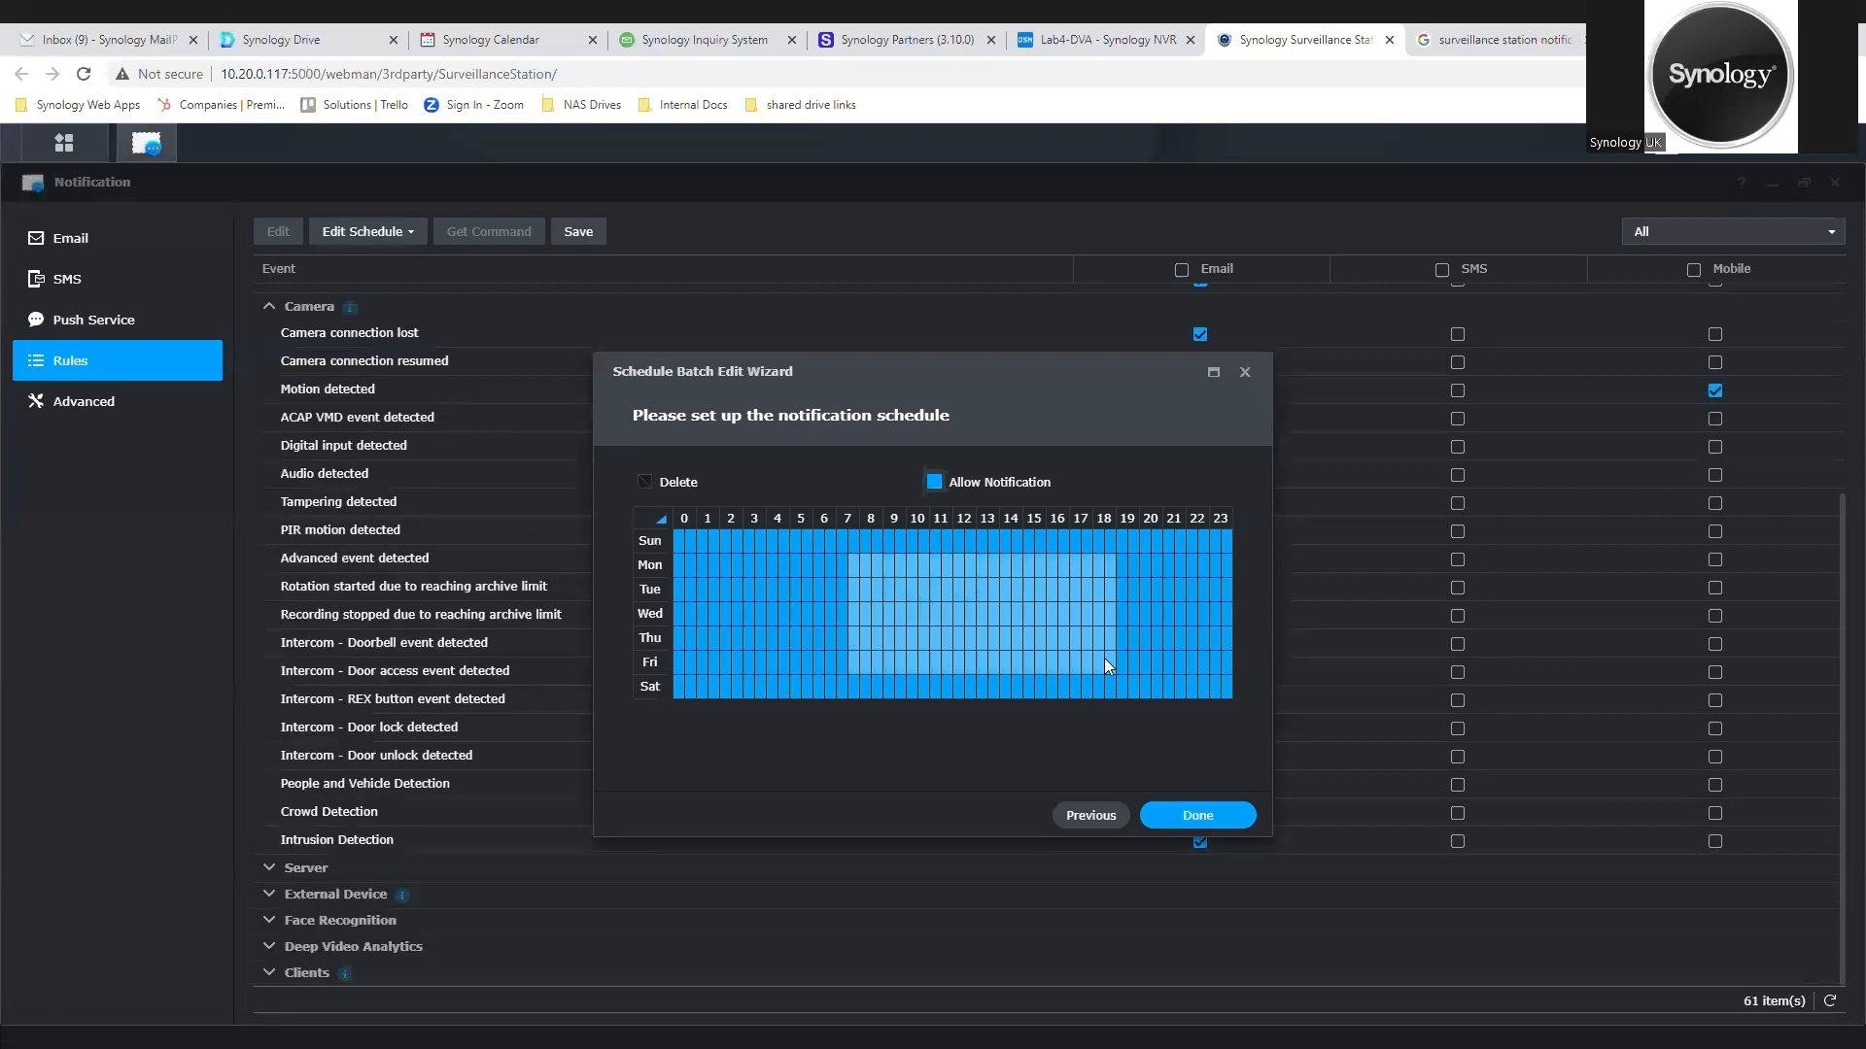
pyautogui.moveTo(1104, 659); pyautogui.dragTo(1100, 658)
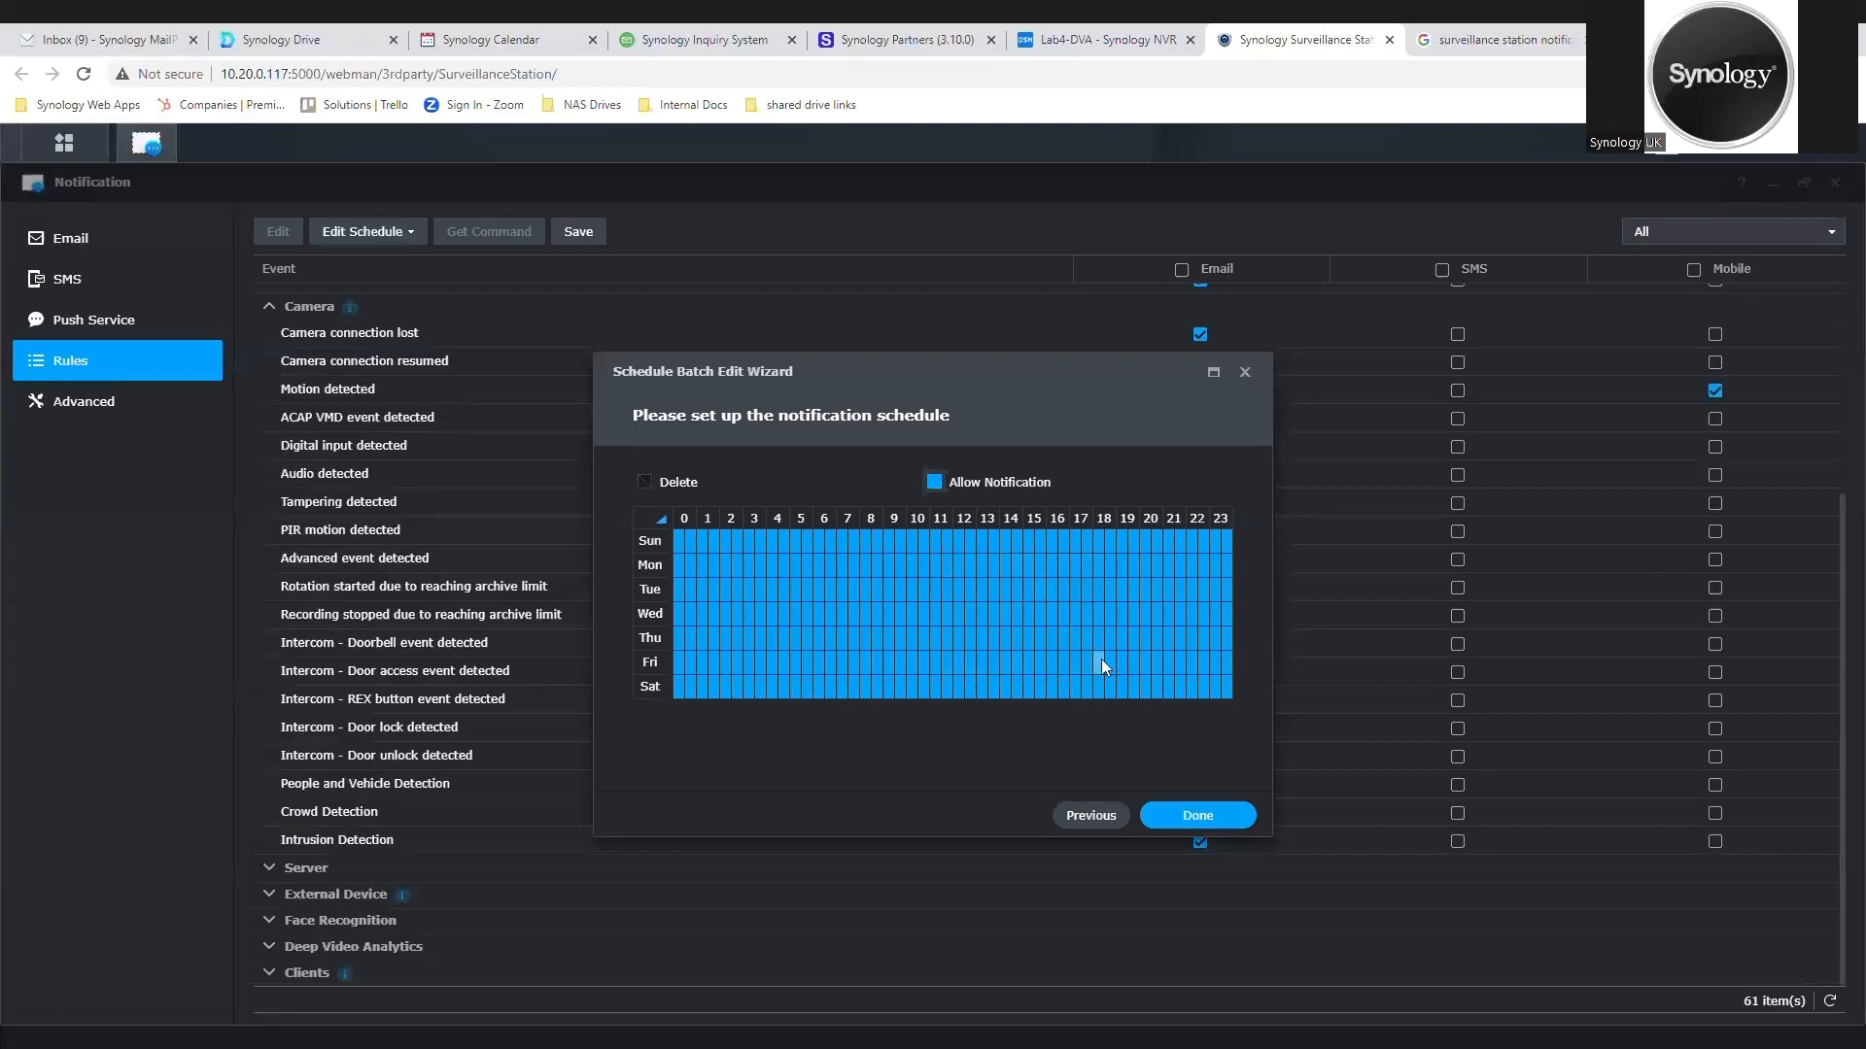
pyautogui.click(648, 485)
pyautogui.moveTo(1094, 661); pyautogui.dragTo(855, 571)
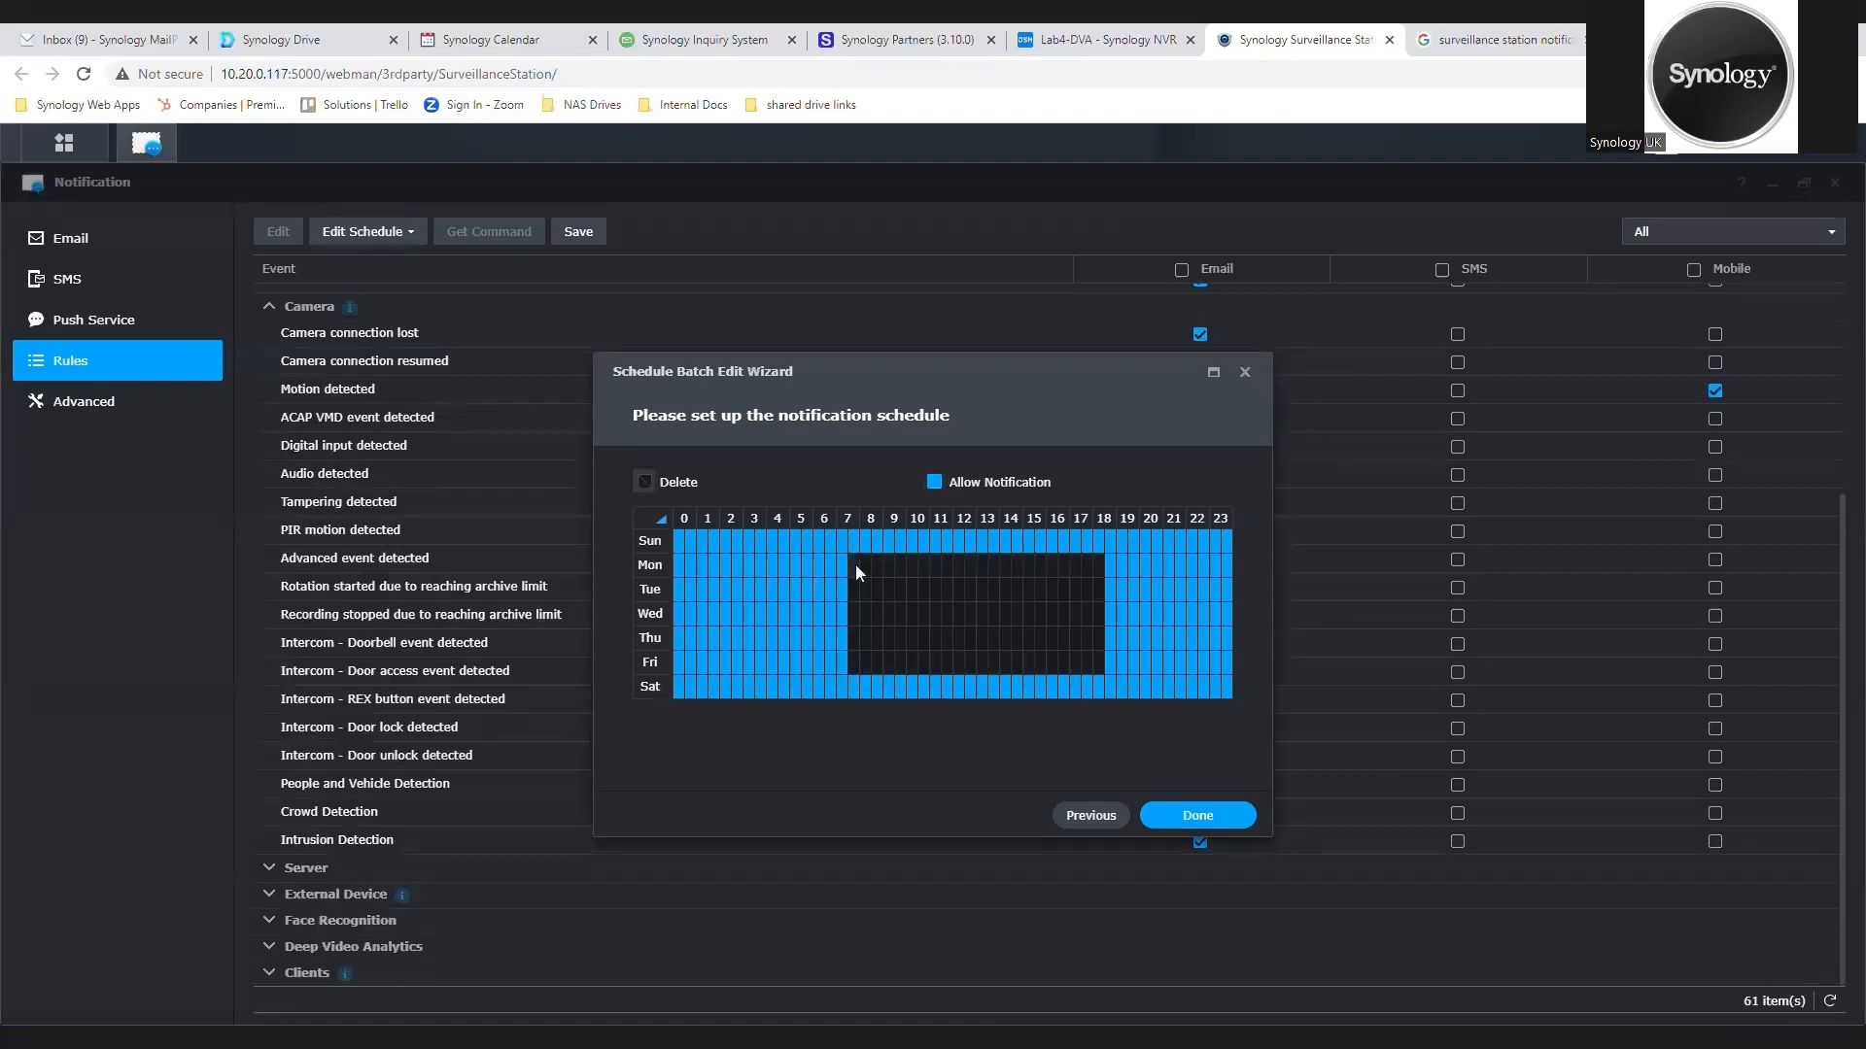
pyautogui.click(1194, 817)
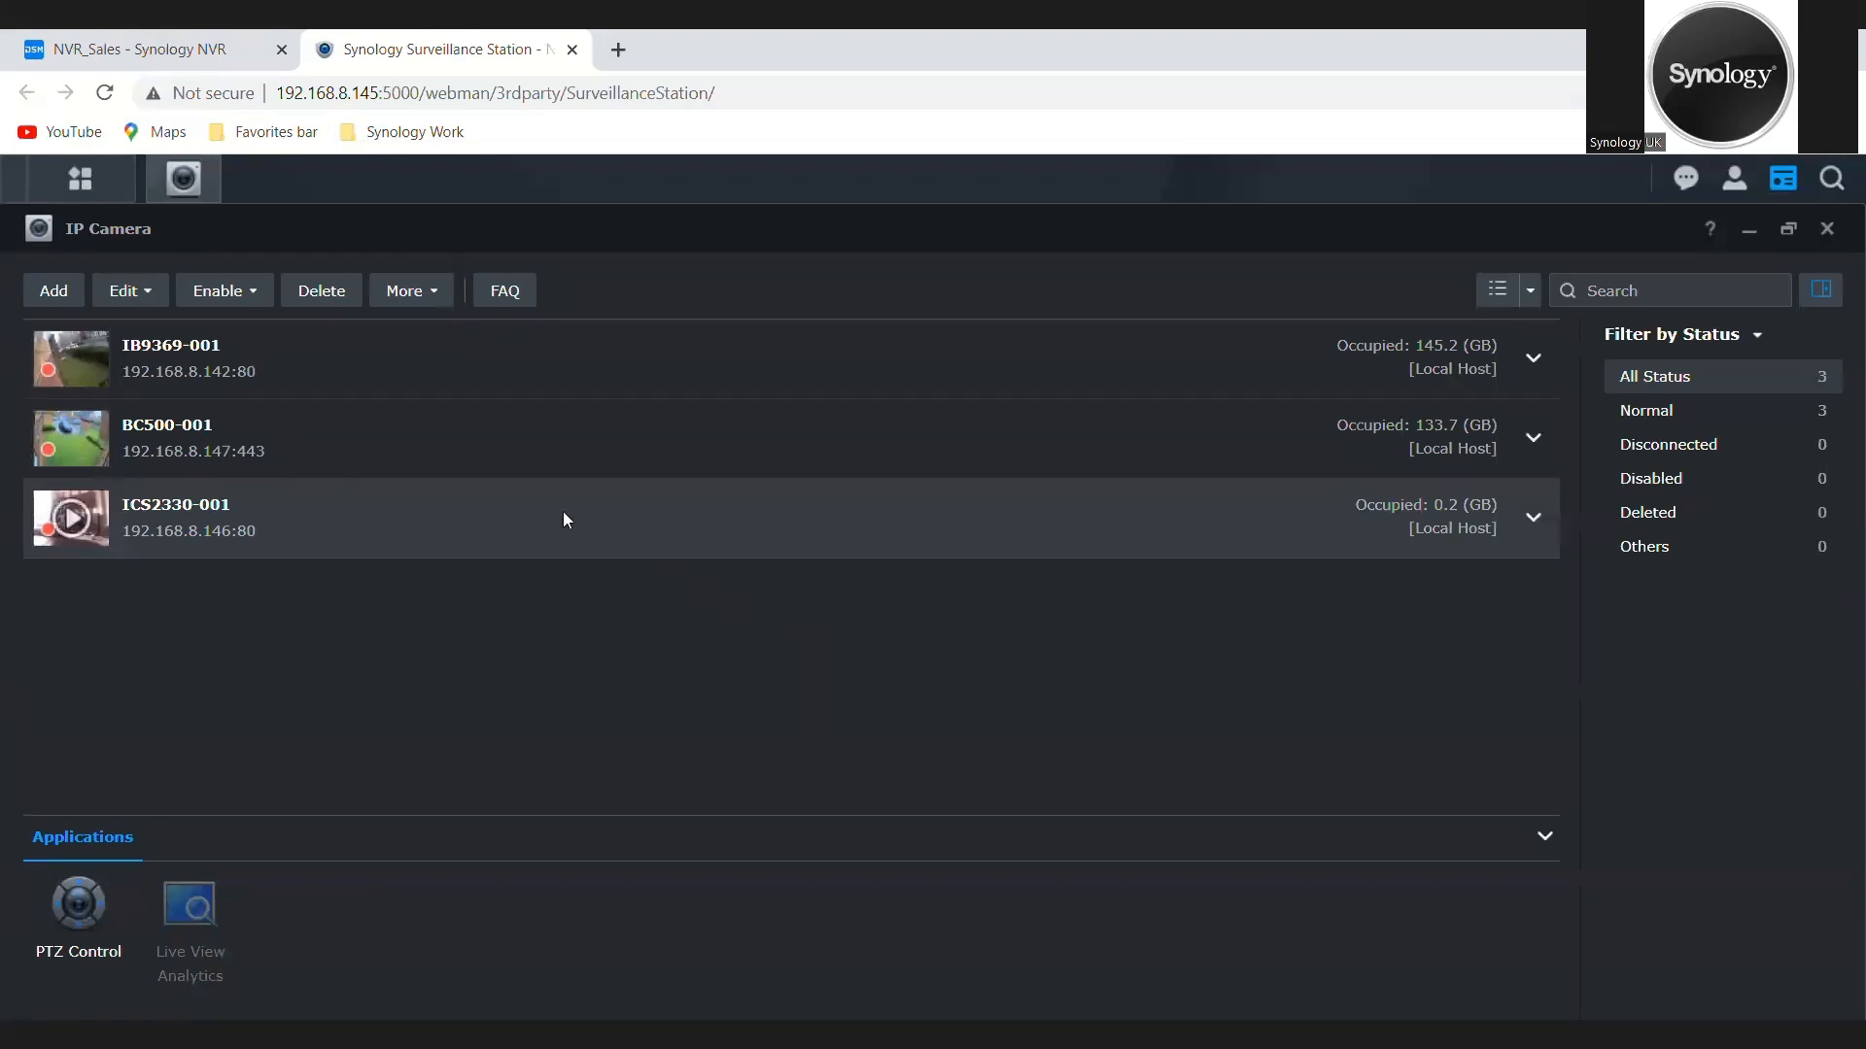
# Step: In the recording schedule of camera BC500-001, set Motion Detection recording from 22:00 to 08:00 every day and apply it
pyautogui.click(207, 418)
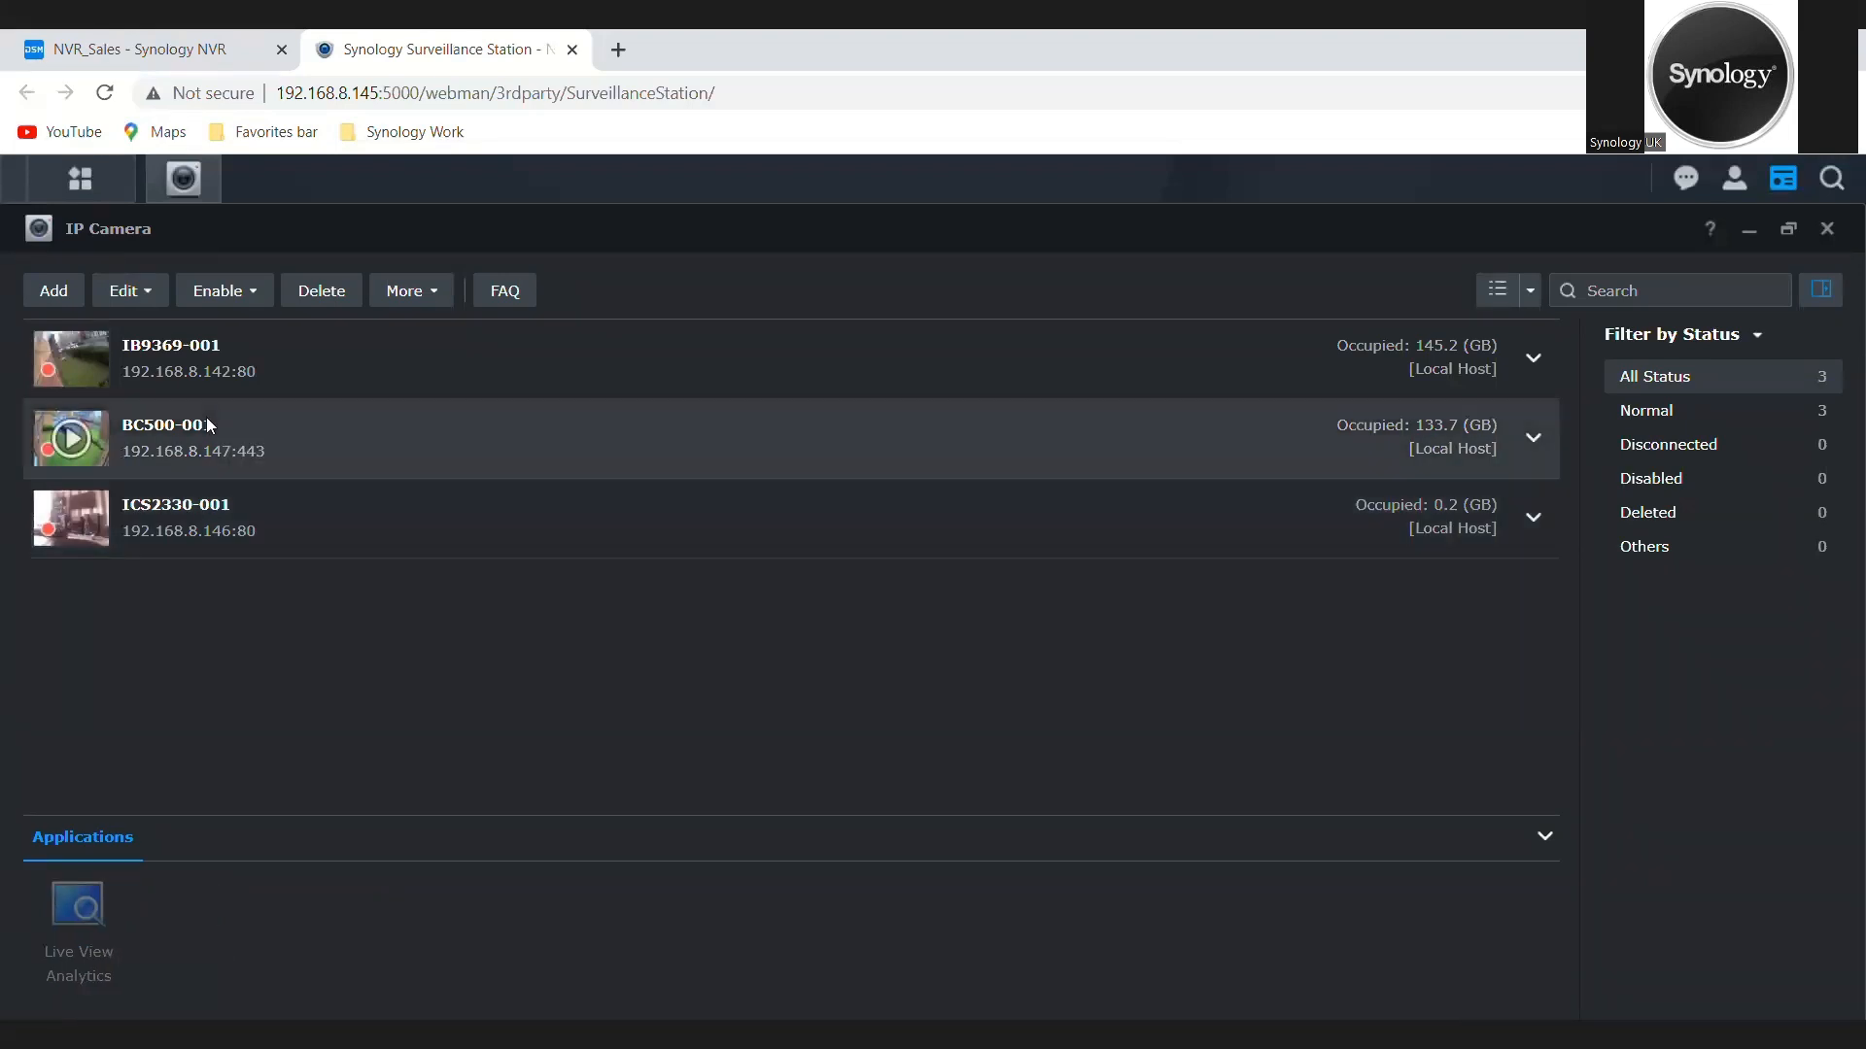
pyautogui.click(162, 293)
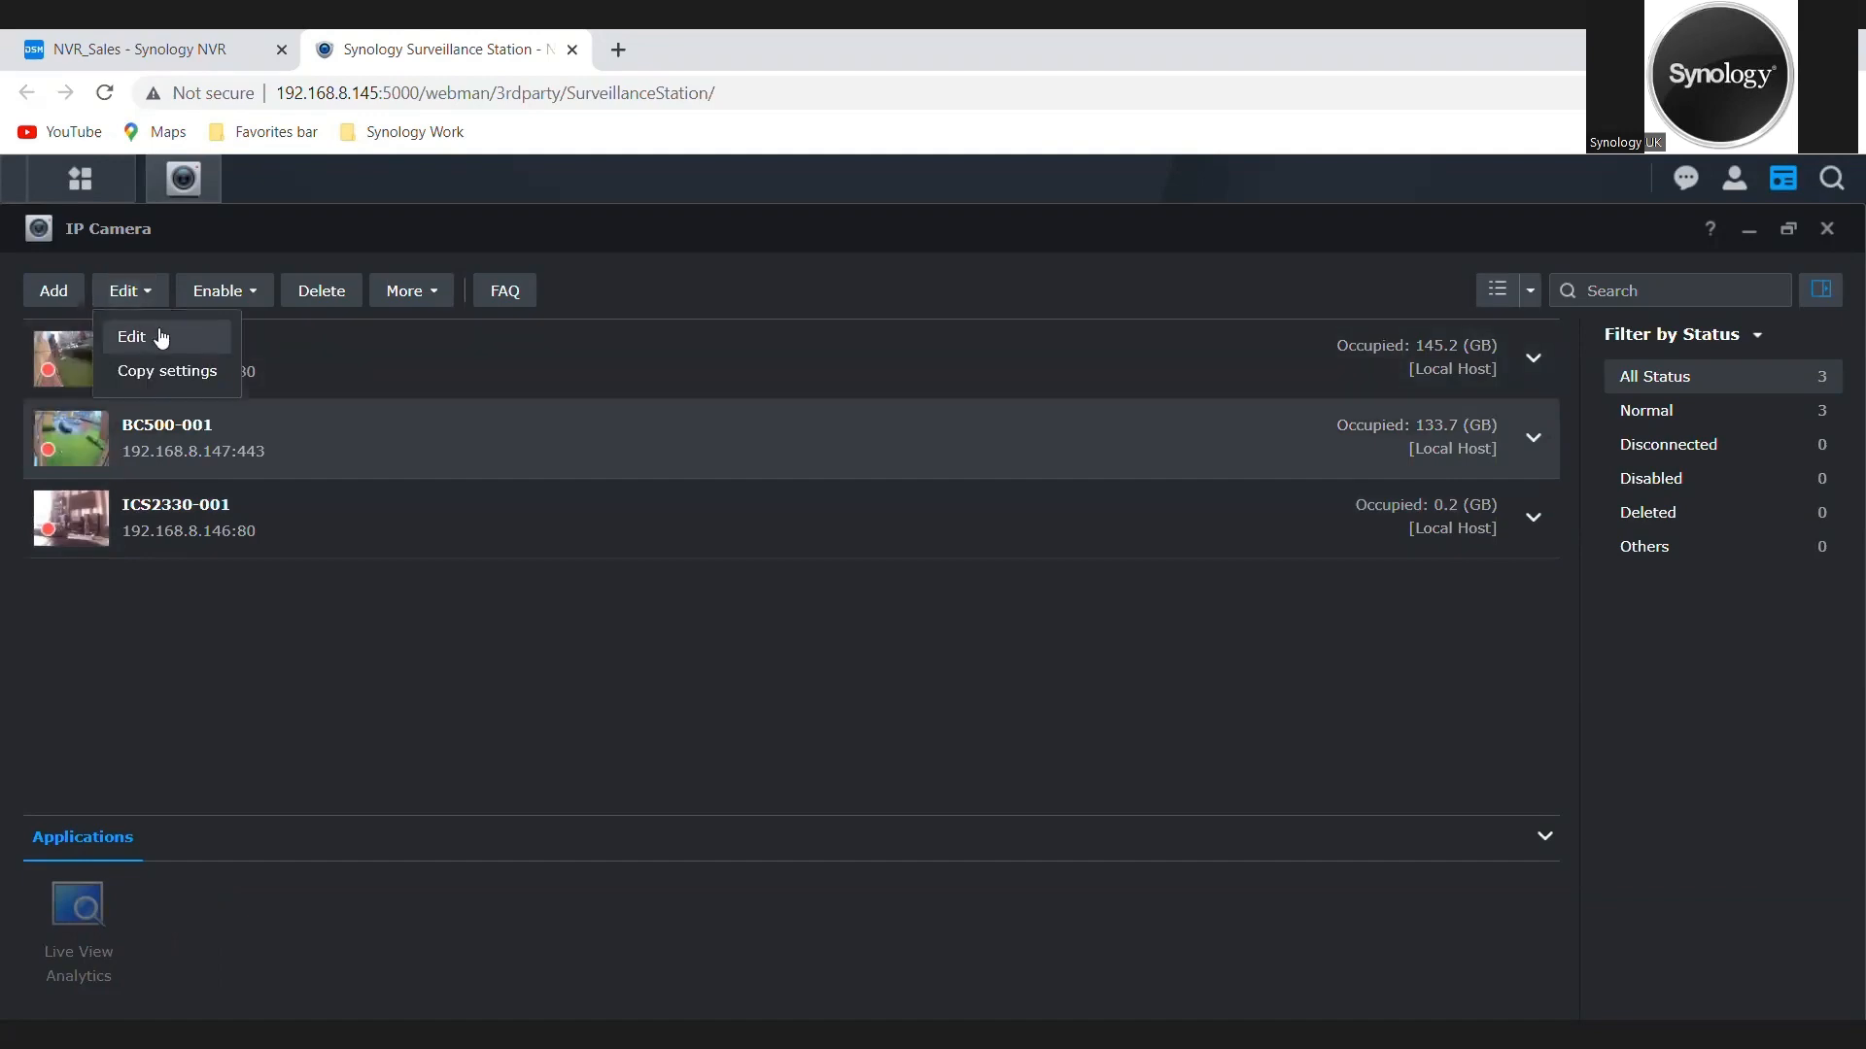
pyautogui.click(162, 338)
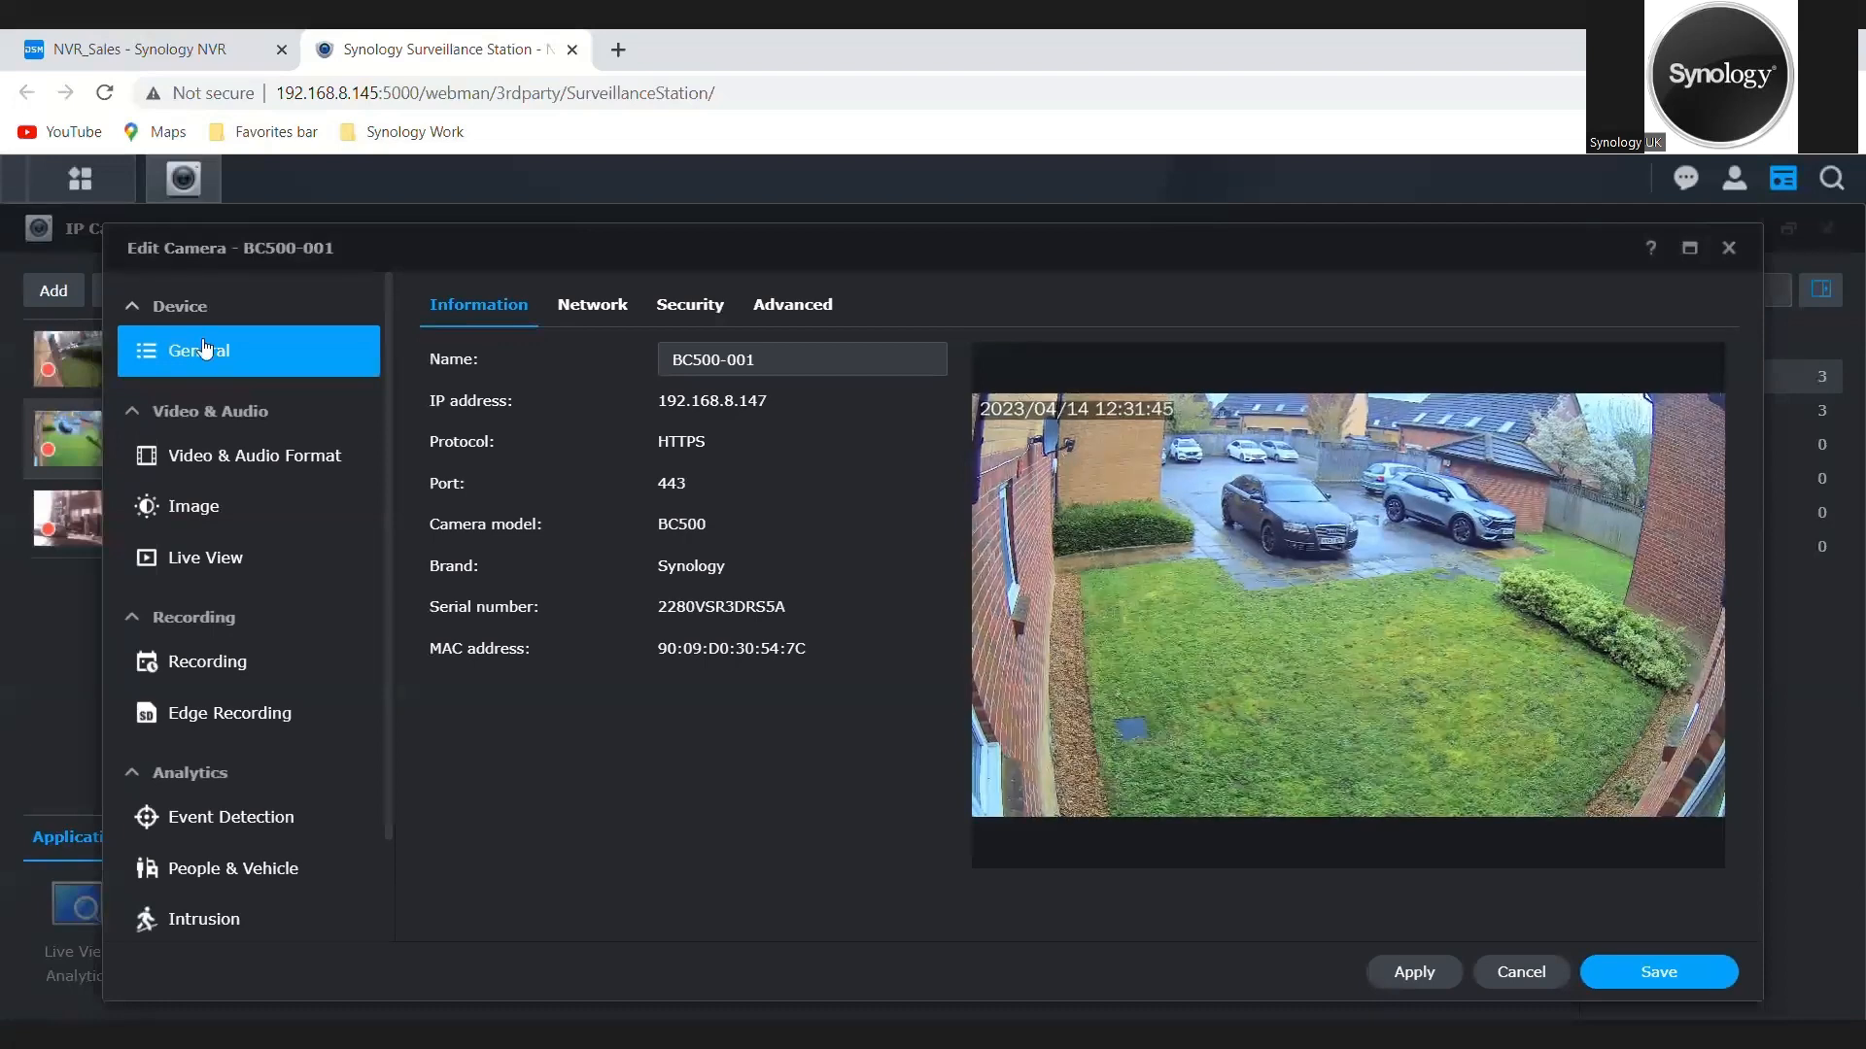
pyautogui.click(208, 663)
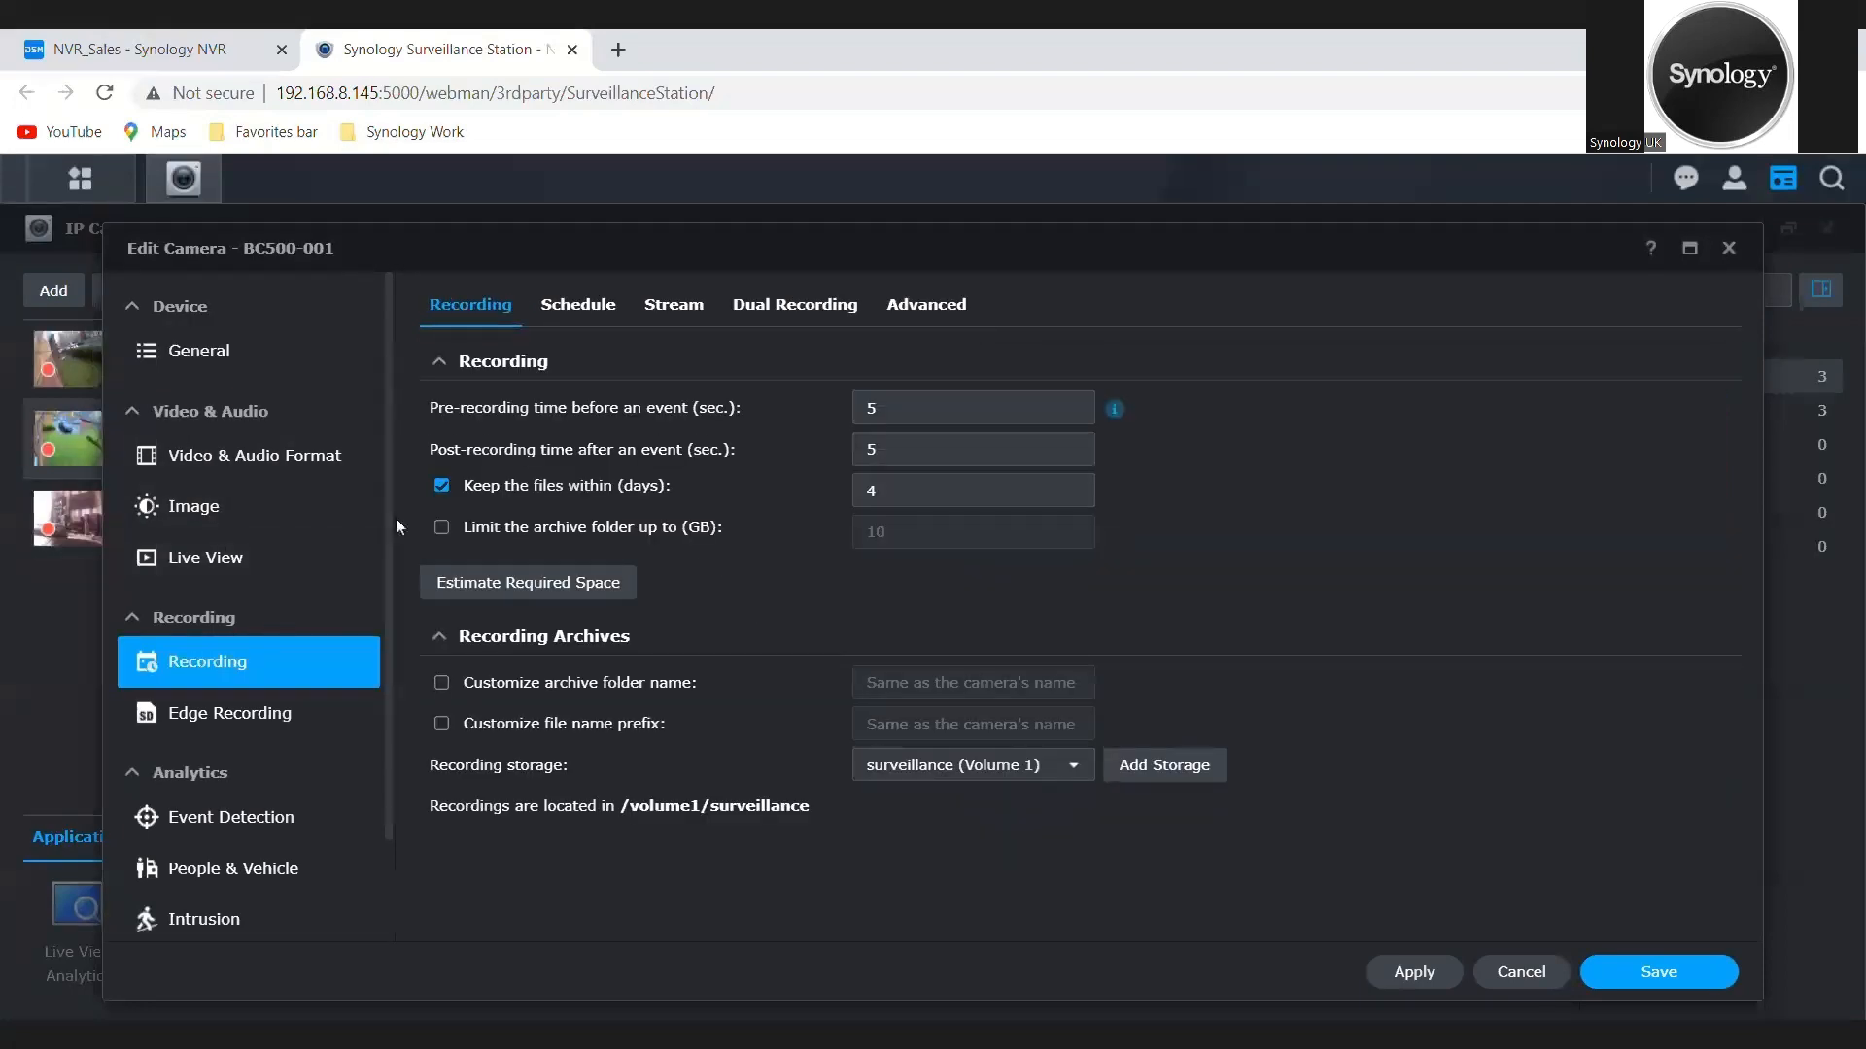
pyautogui.click(602, 309)
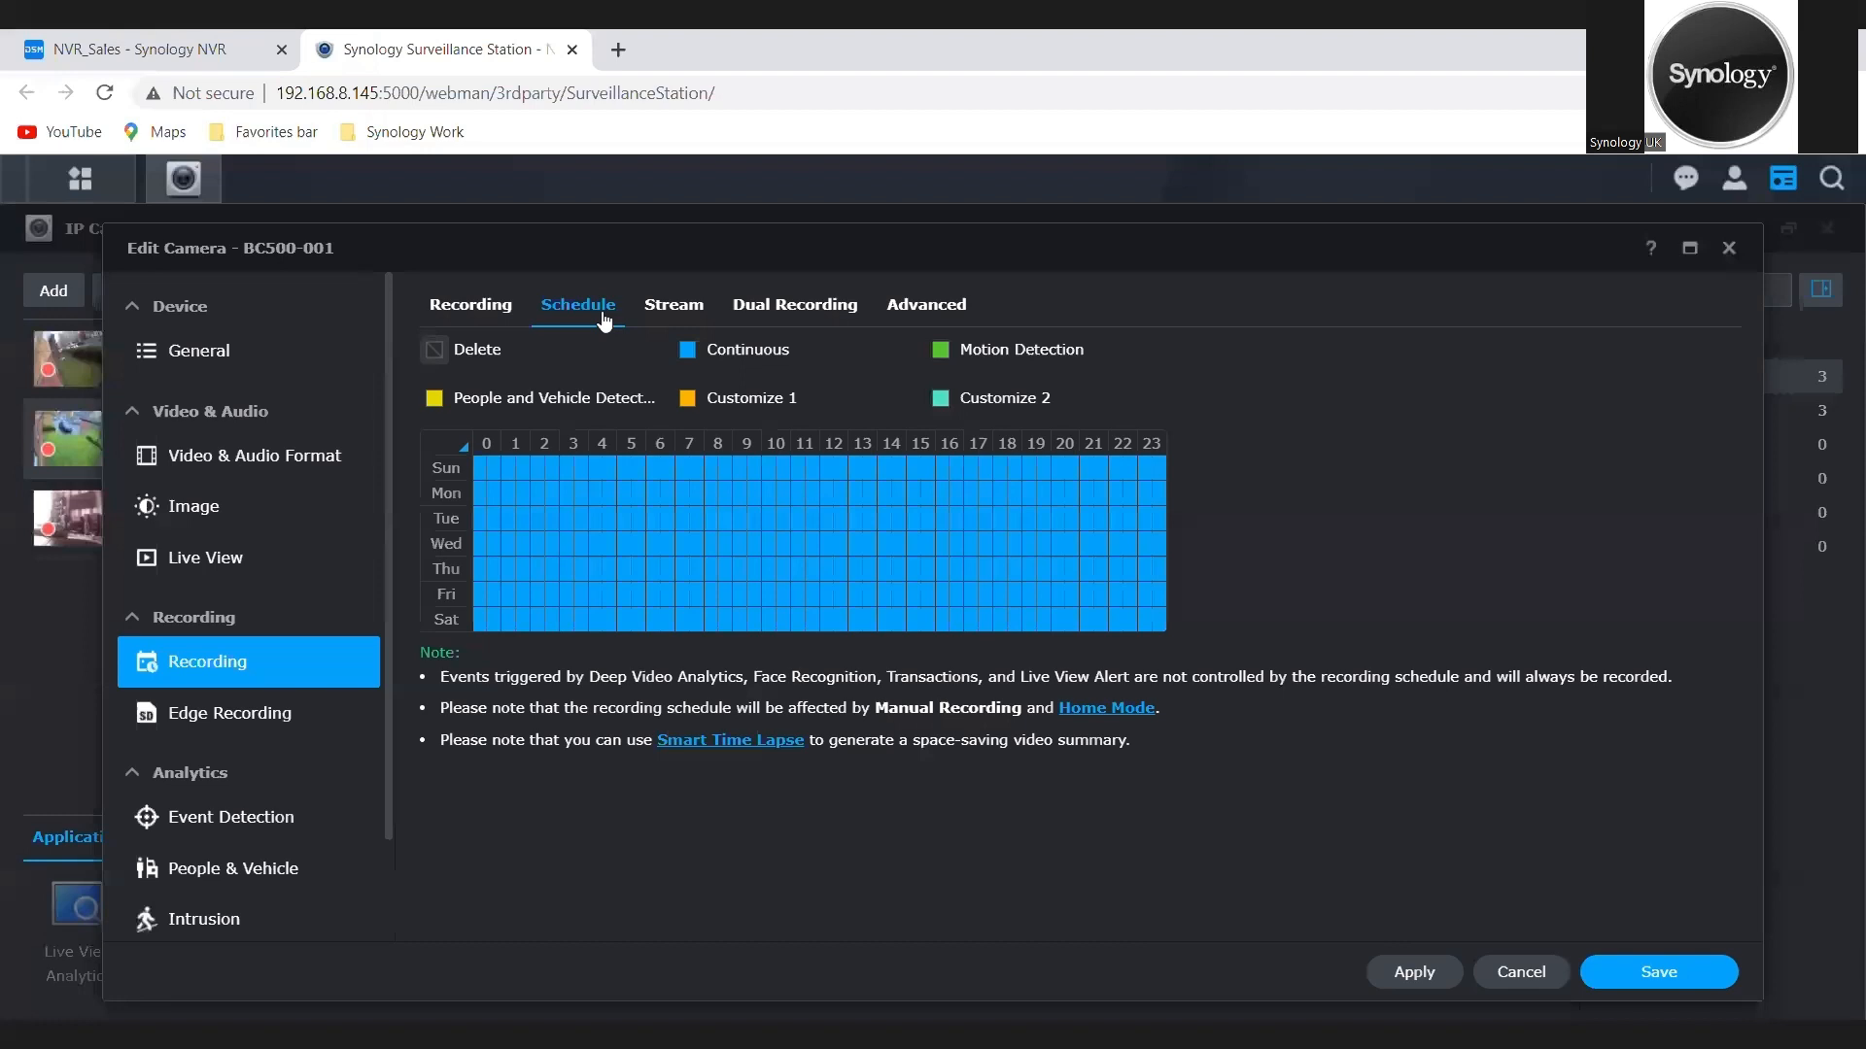
pyautogui.click(949, 363)
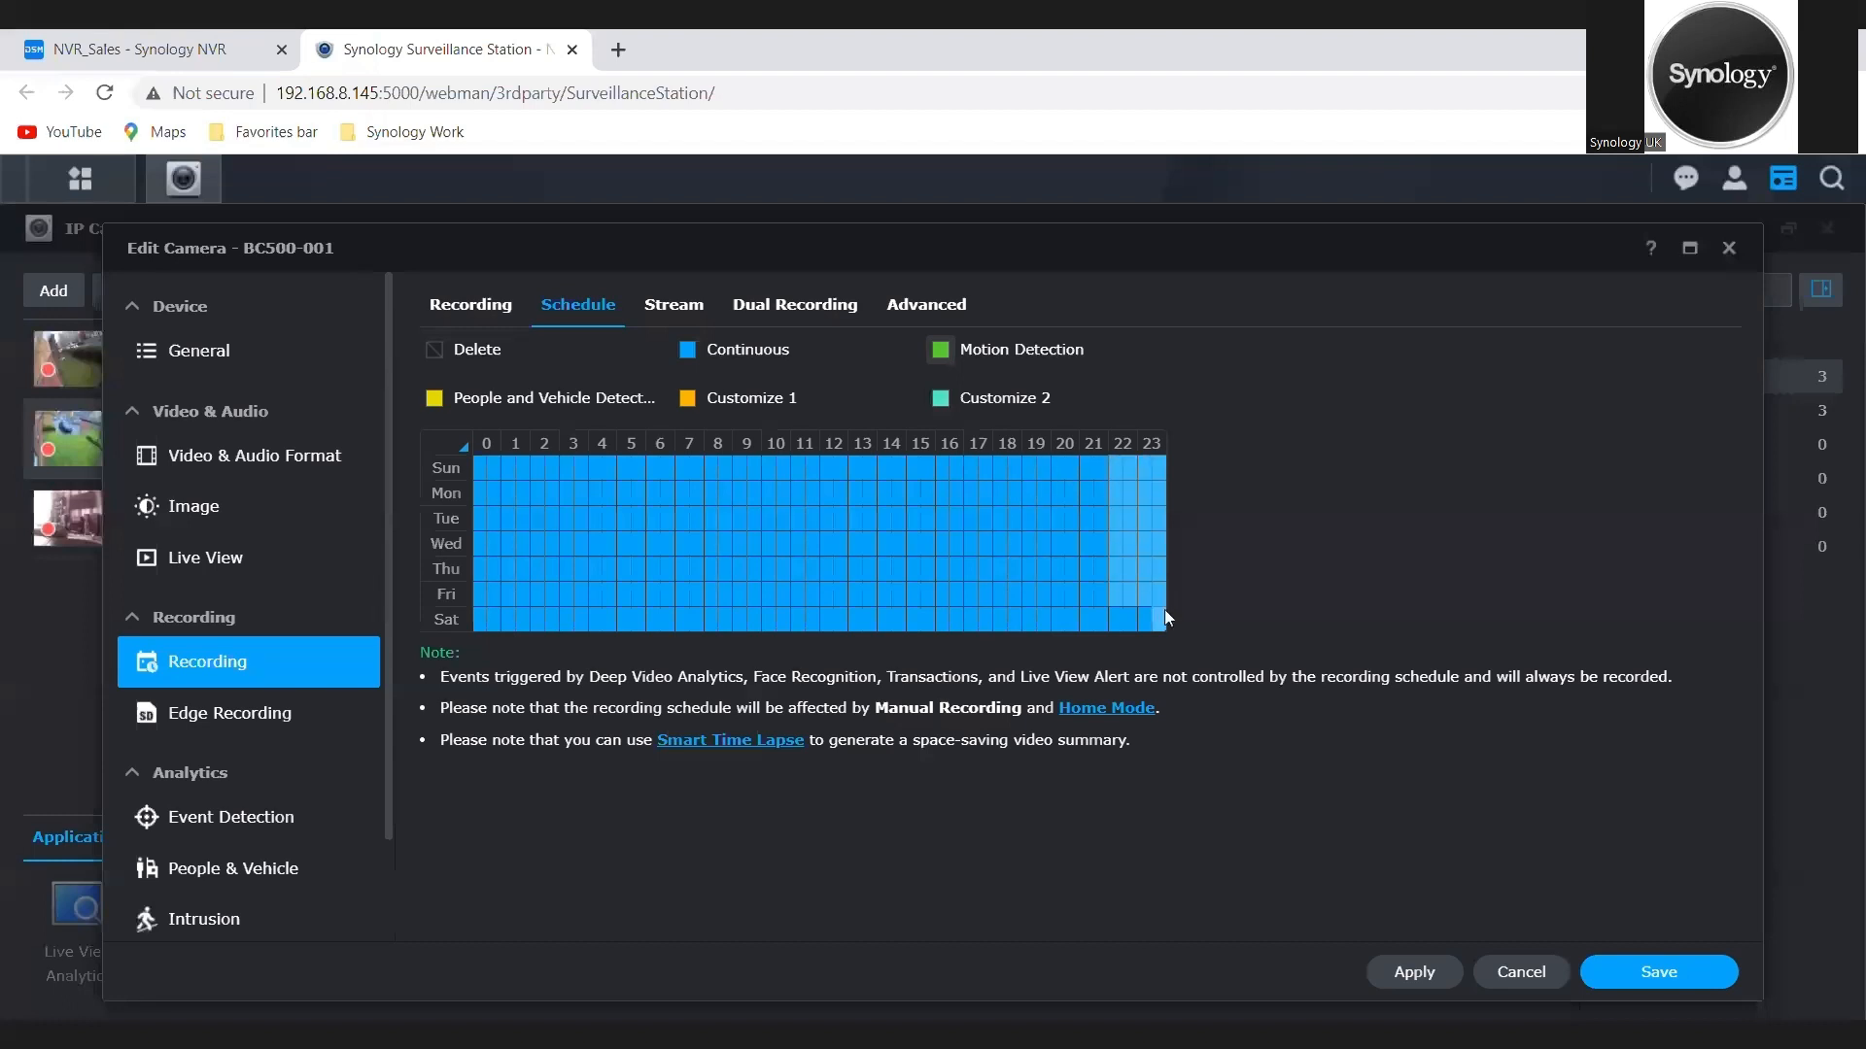
pyautogui.moveTo(1165, 627); pyautogui.dragTo(1163, 620)
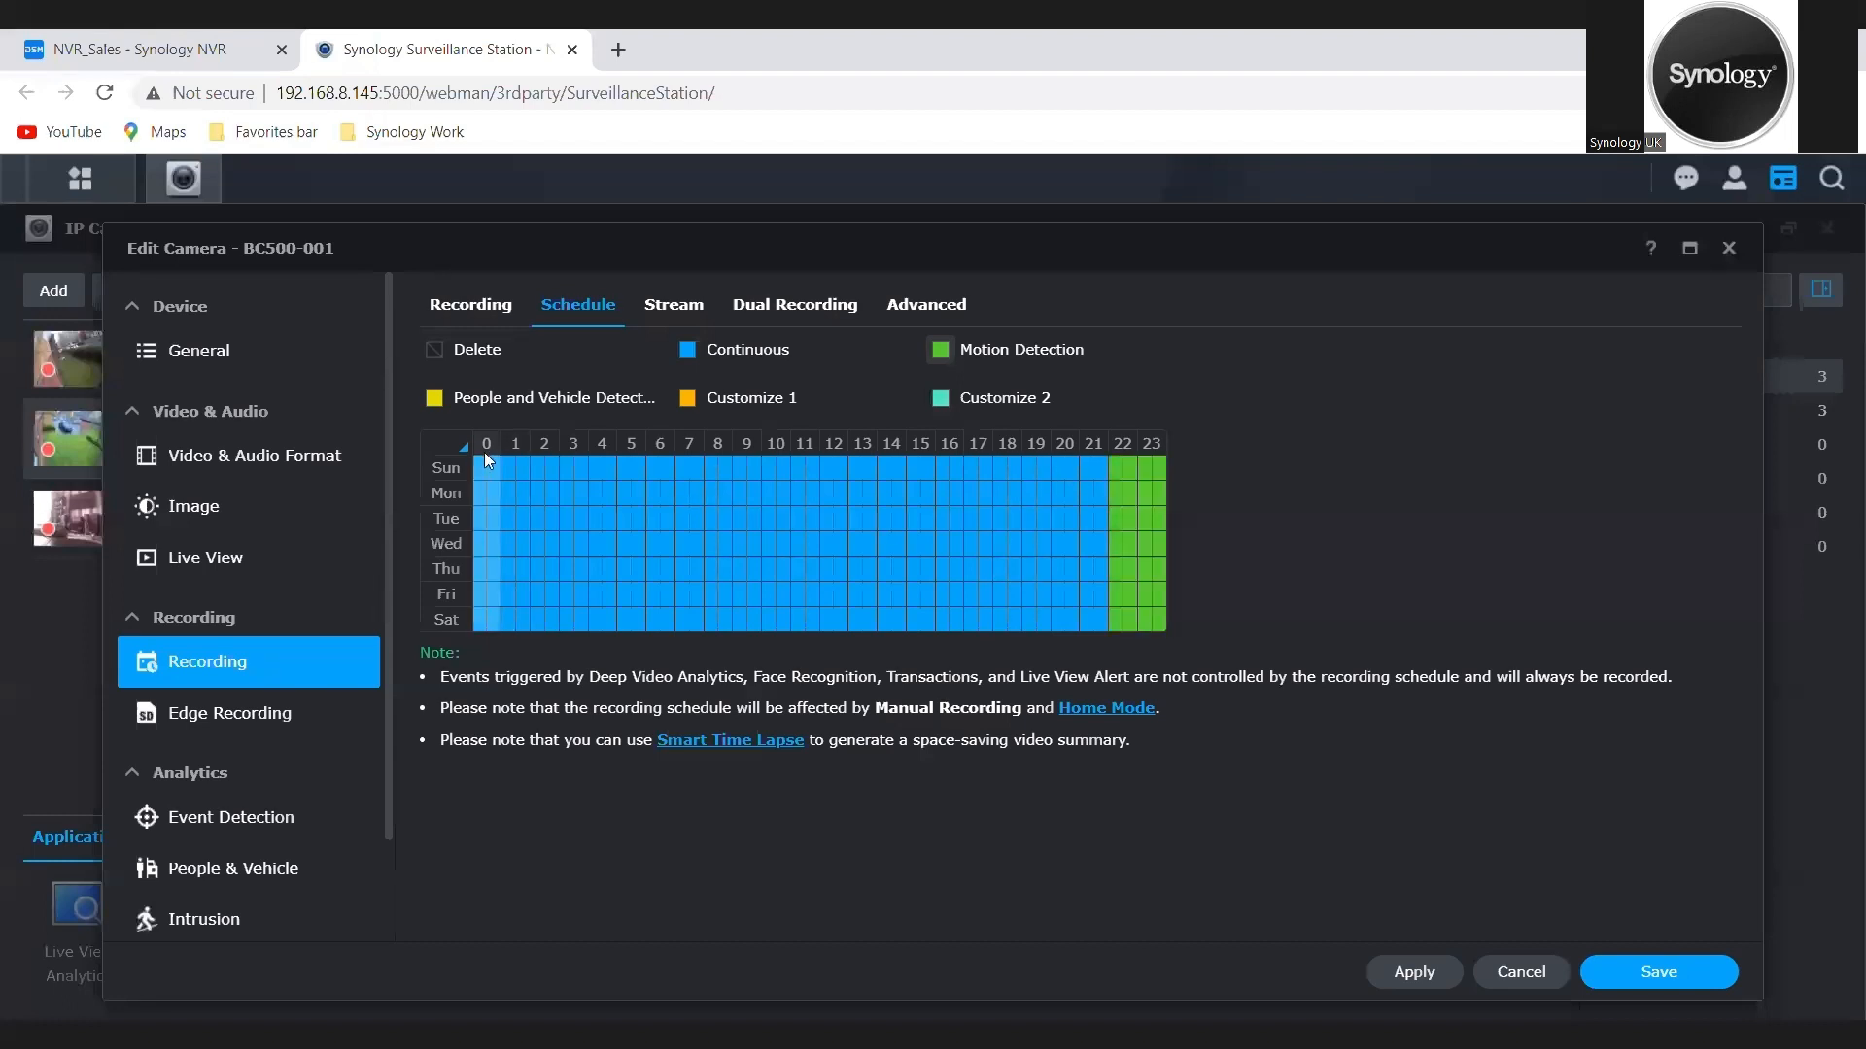
pyautogui.moveTo(480, 462); pyautogui.dragTo(691, 610)
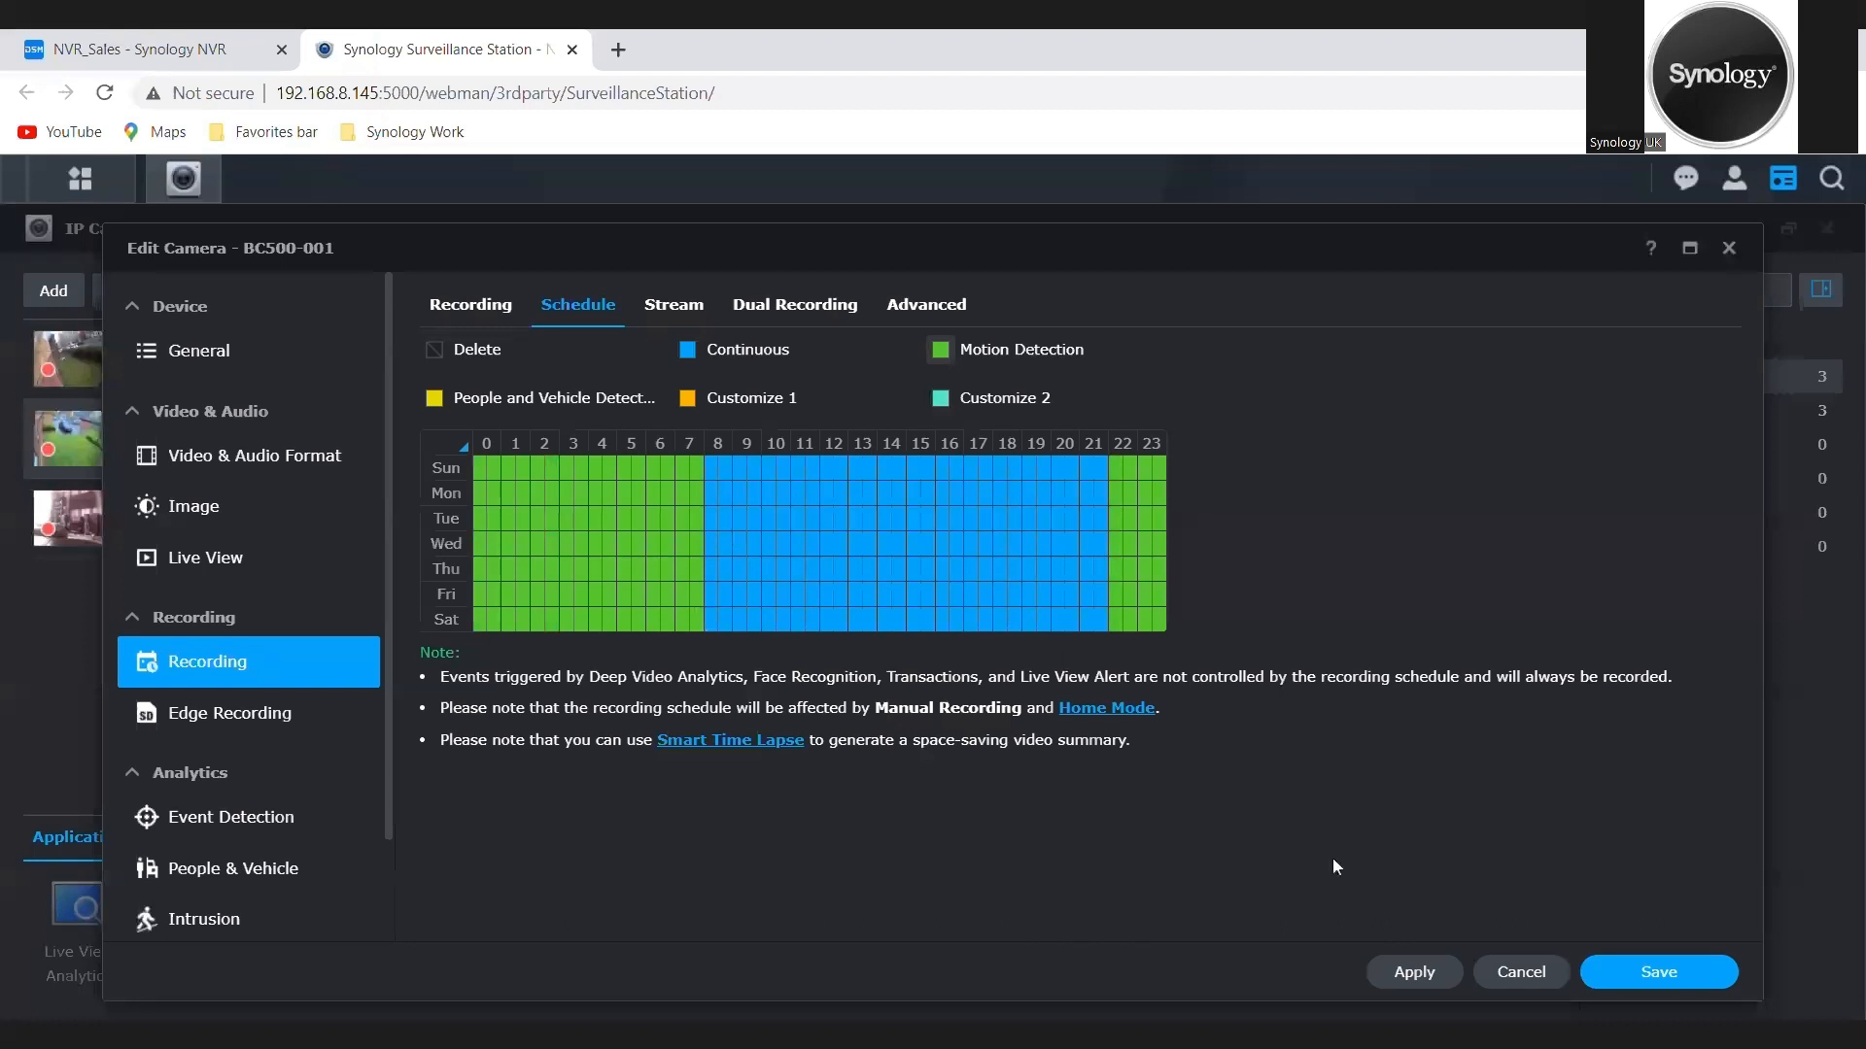
pyautogui.click(1422, 974)
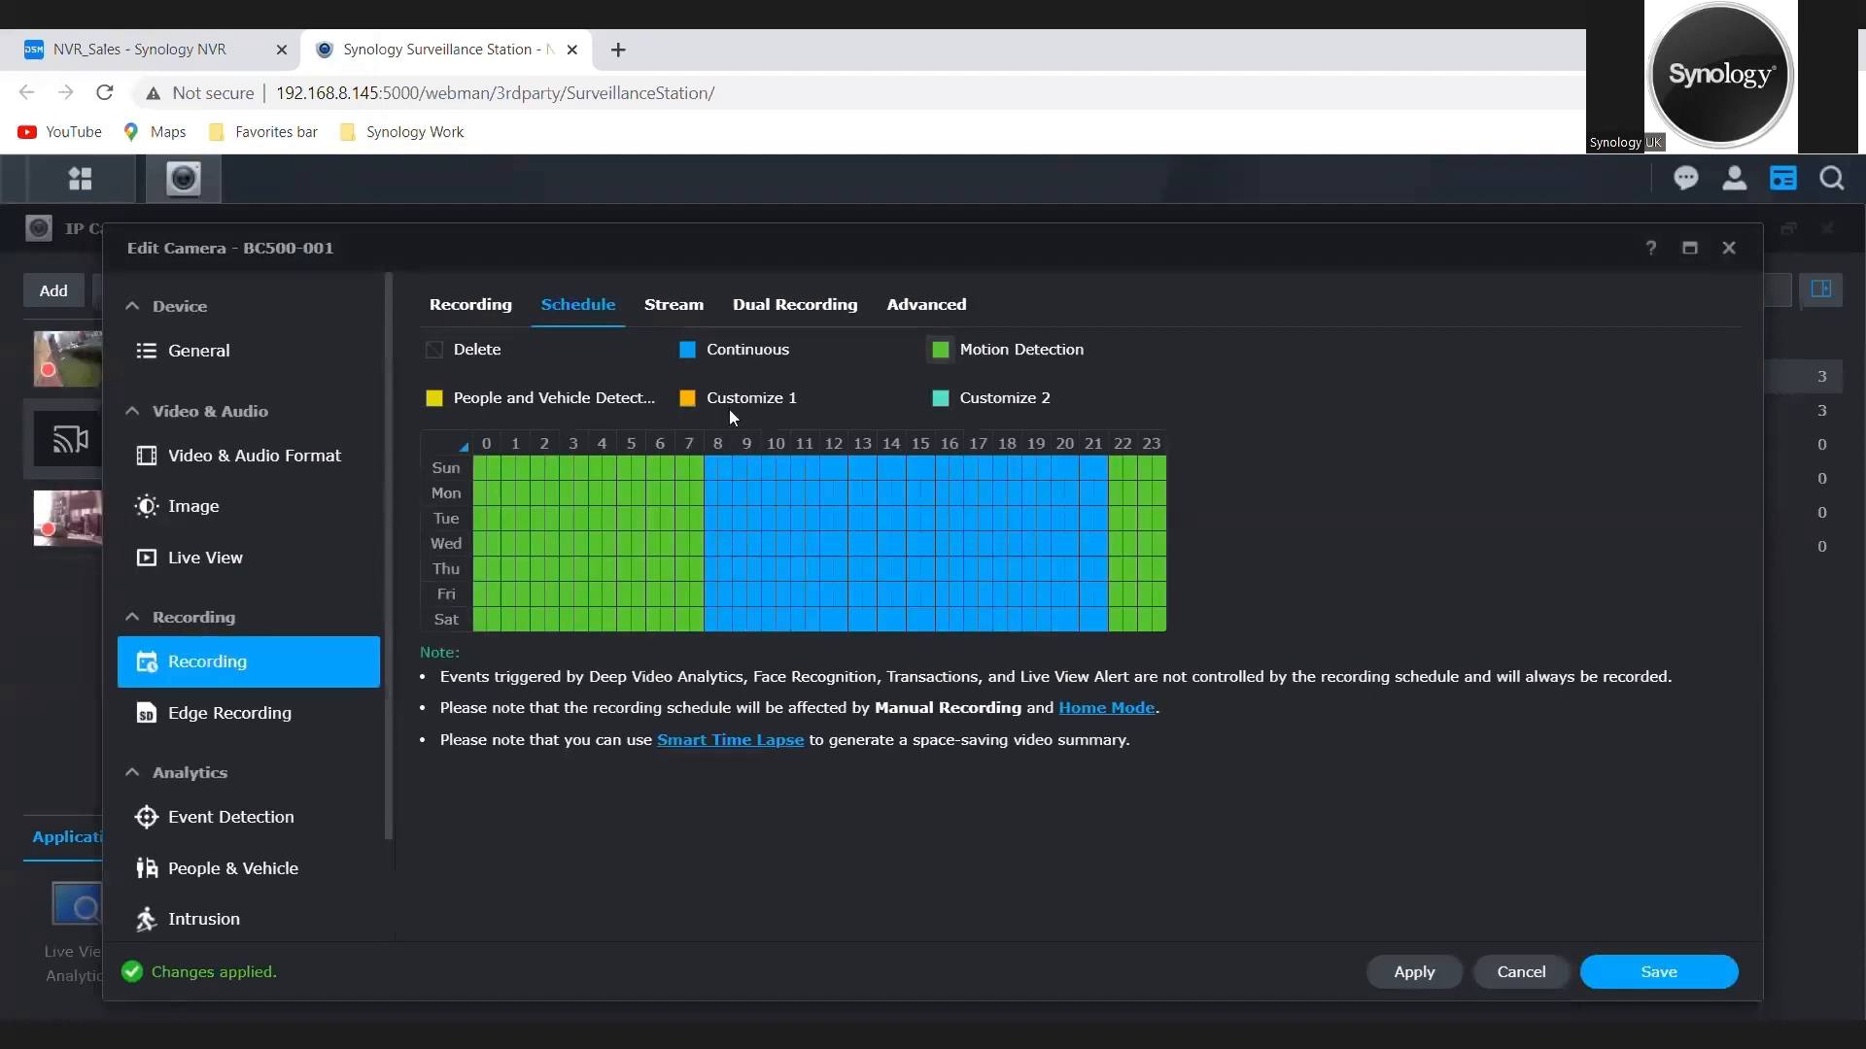
# Step: Examine the recording stream quality settings of camera BC500-001
pyautogui.click(673, 309)
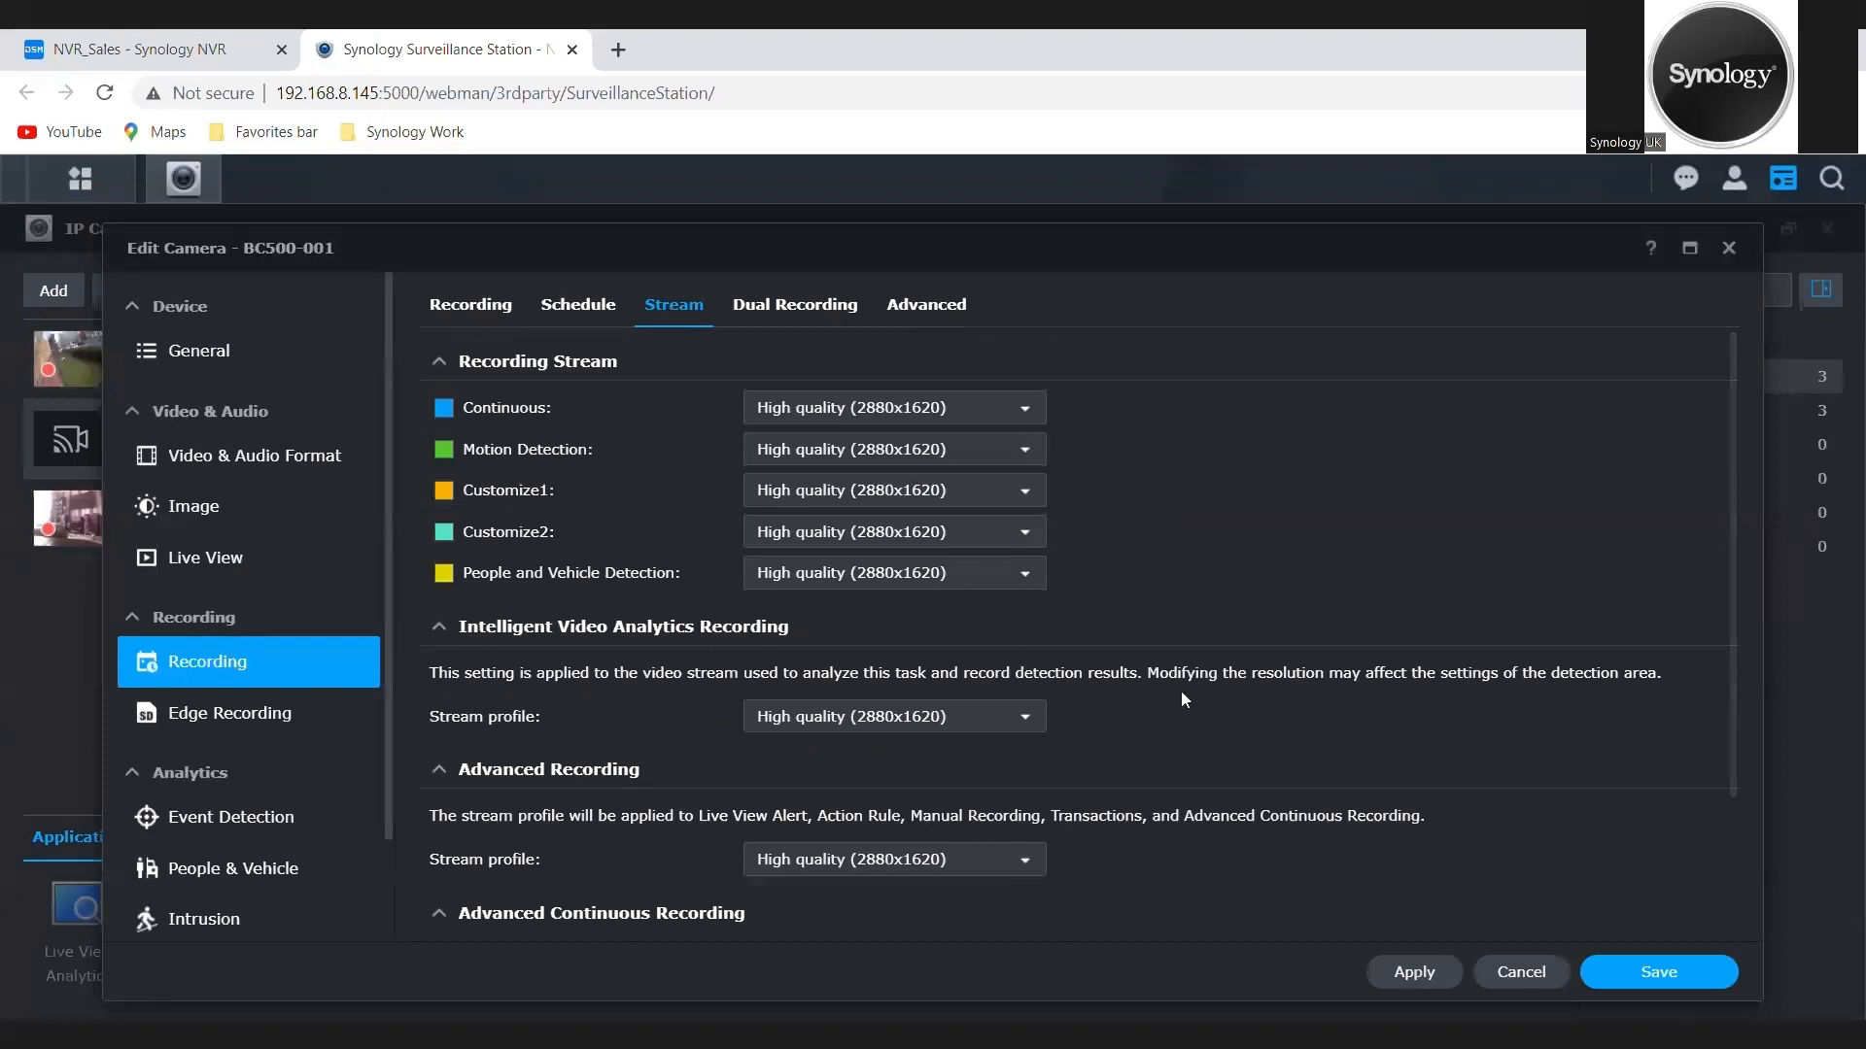
pyautogui.moveTo(1735, 637); pyautogui.dragTo(1734, 552)
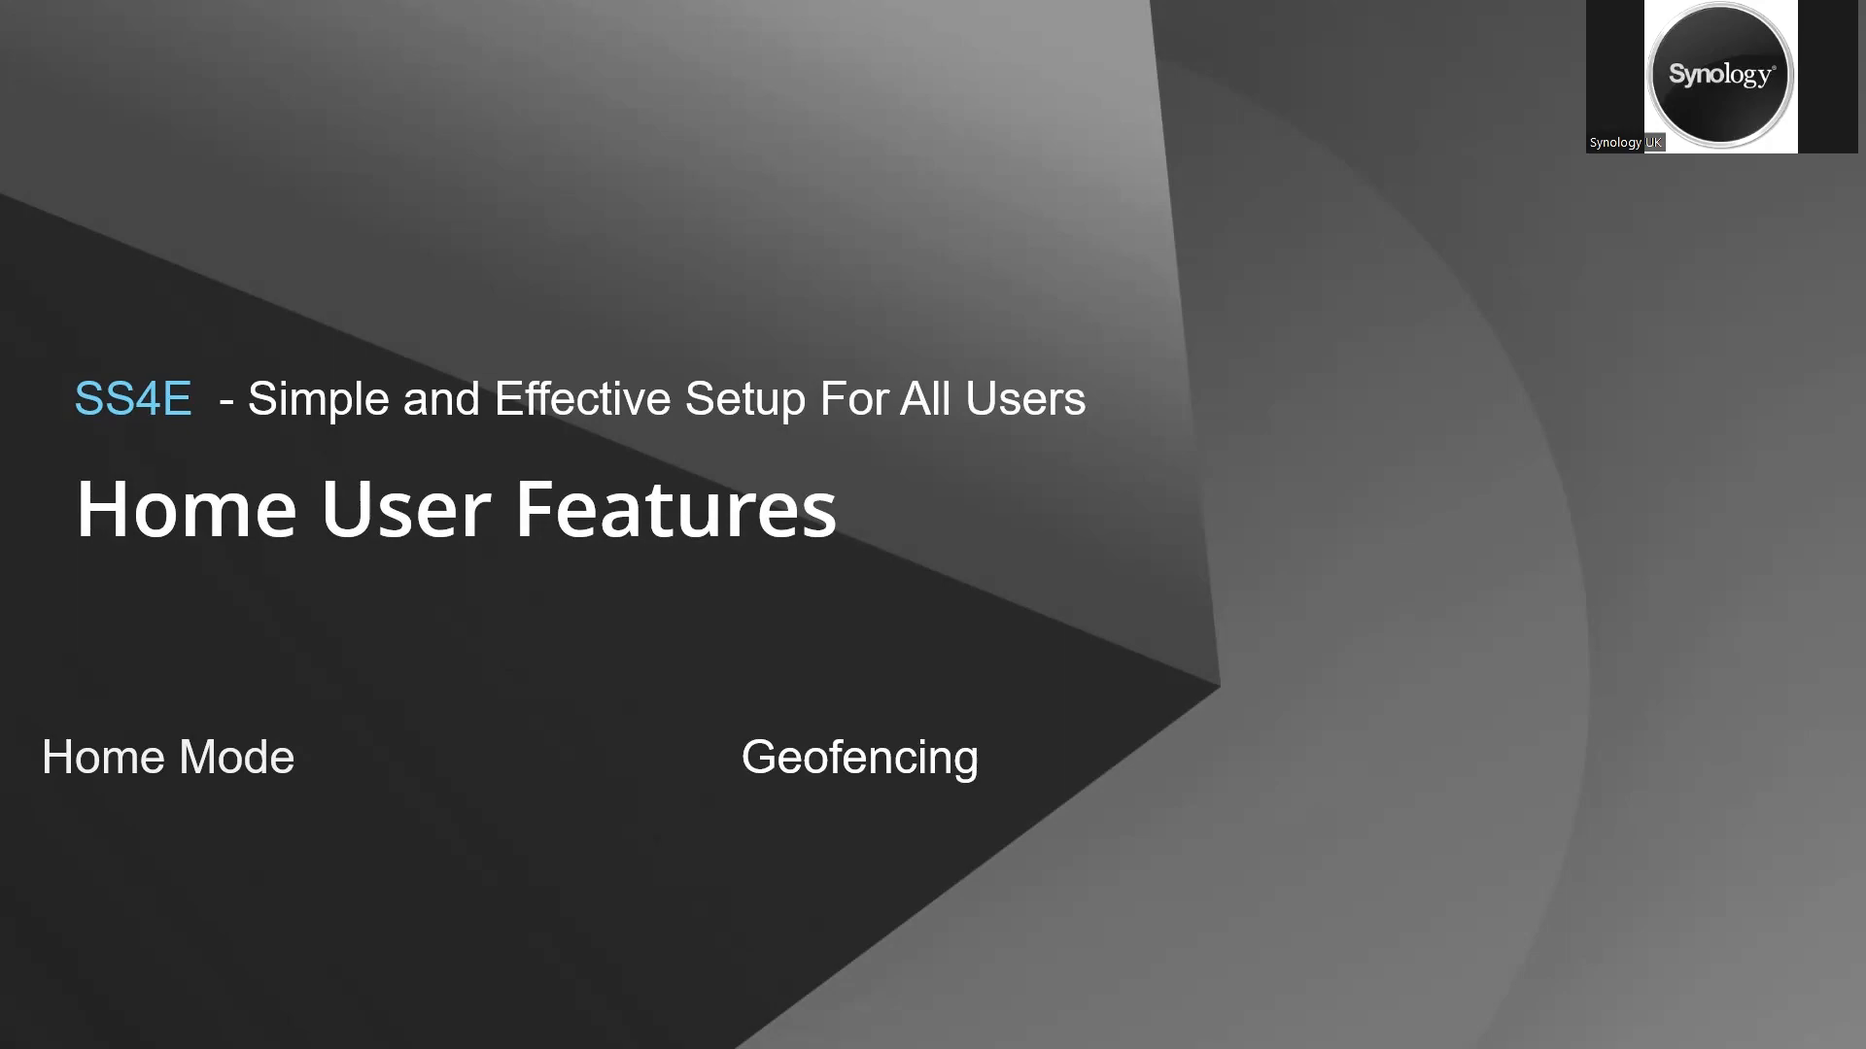
pyautogui.press('Right')
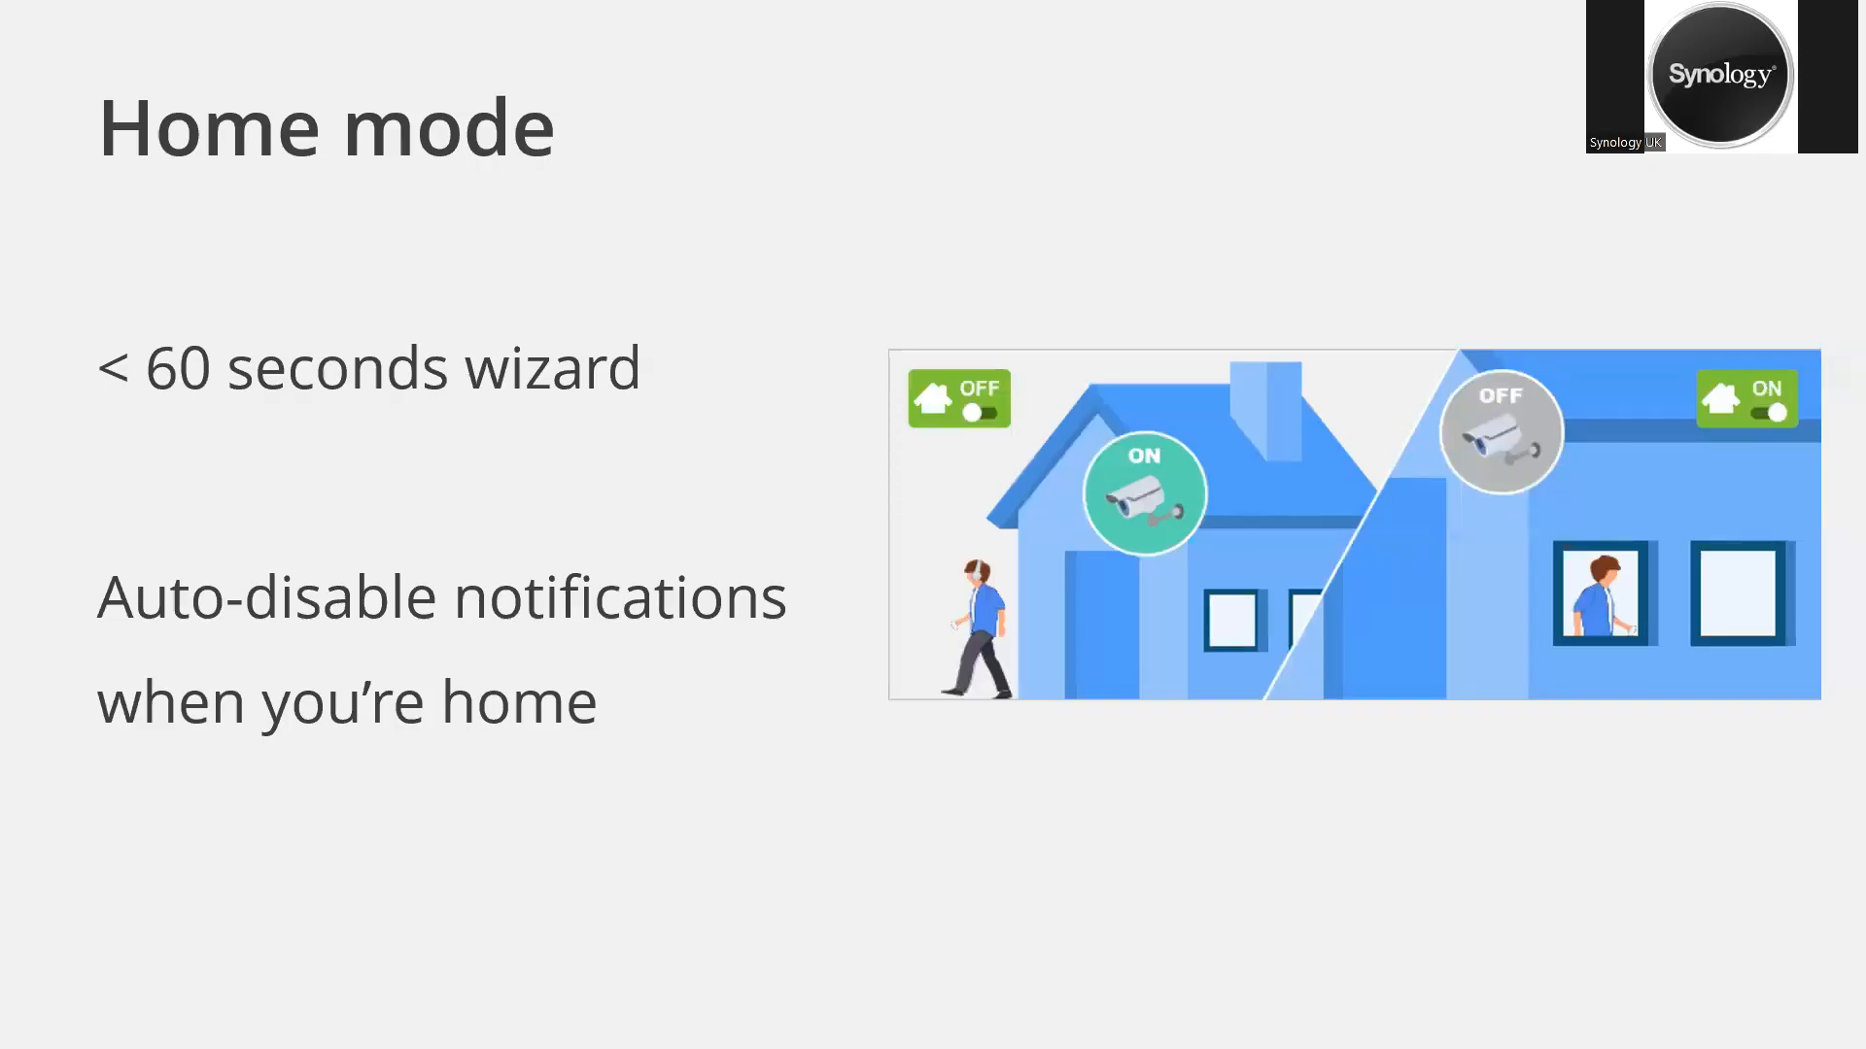
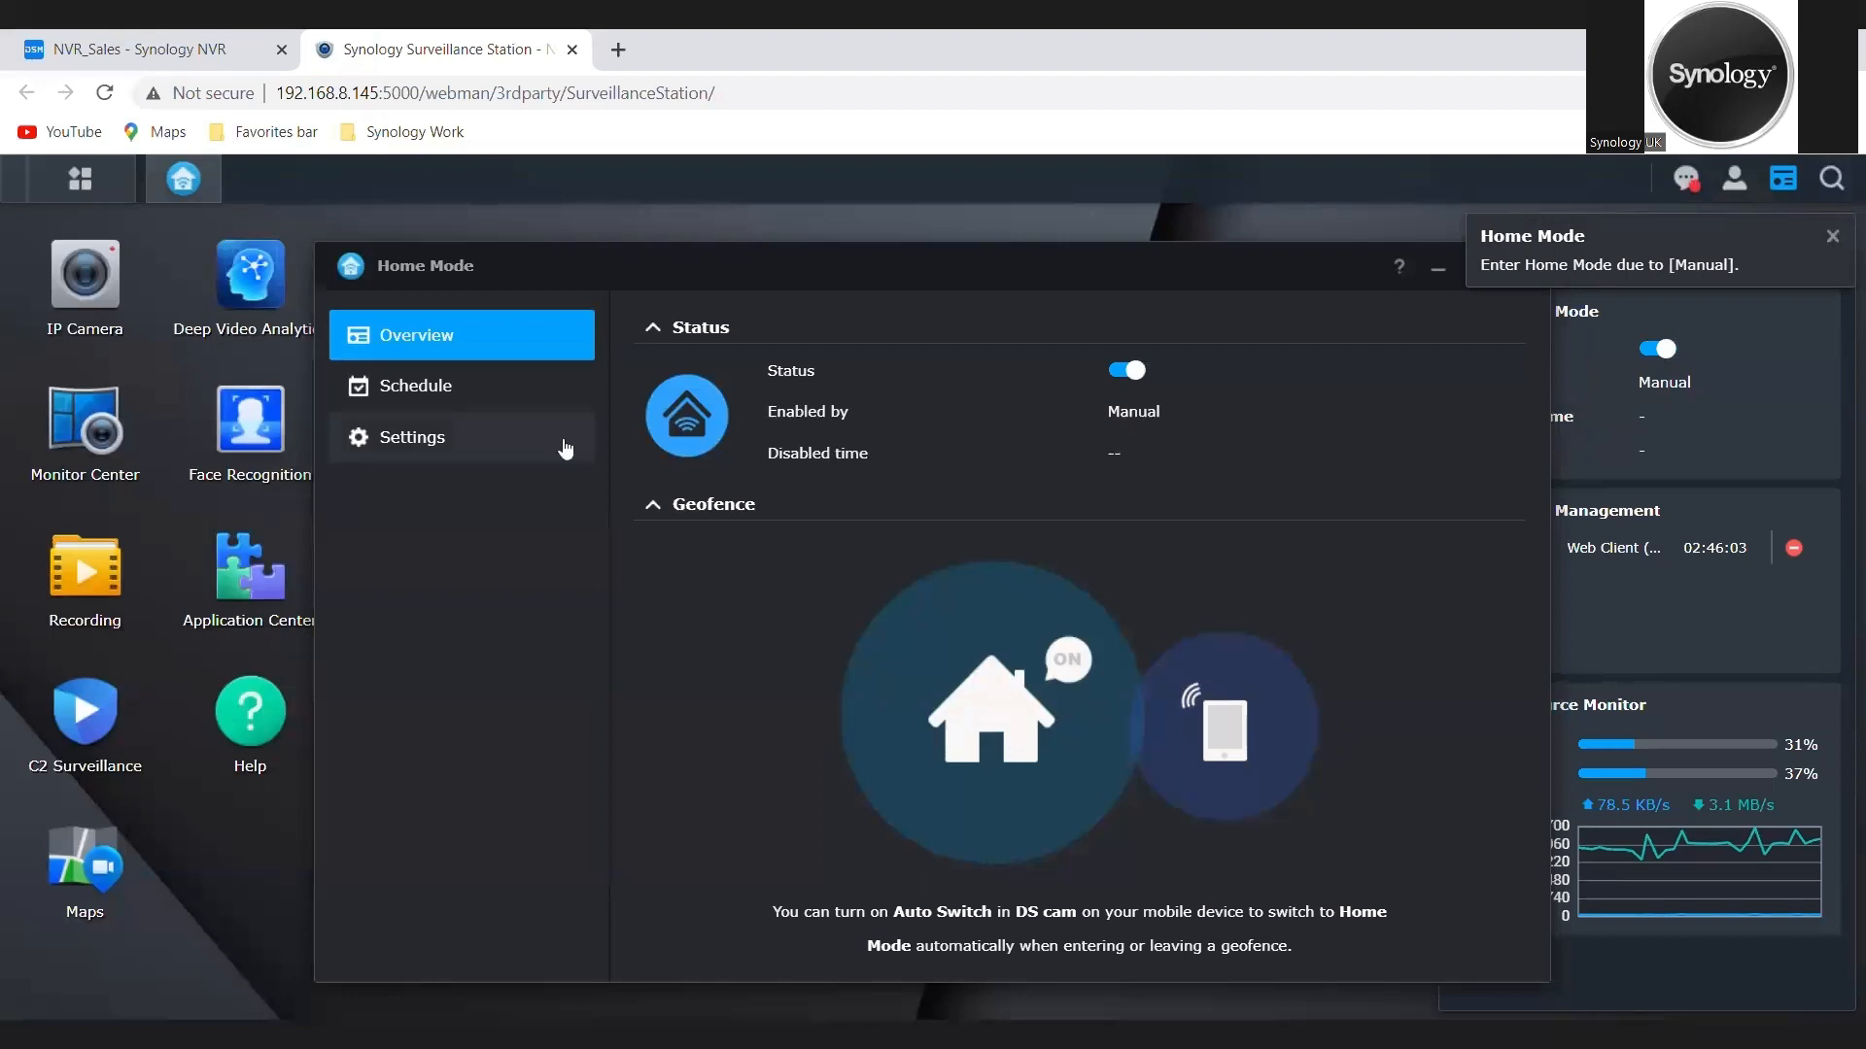
# Step: Schedule Home Mode to be entered every day from 17:30 to 21:30 in the recurring schedule and apply it
pyautogui.click(479, 406)
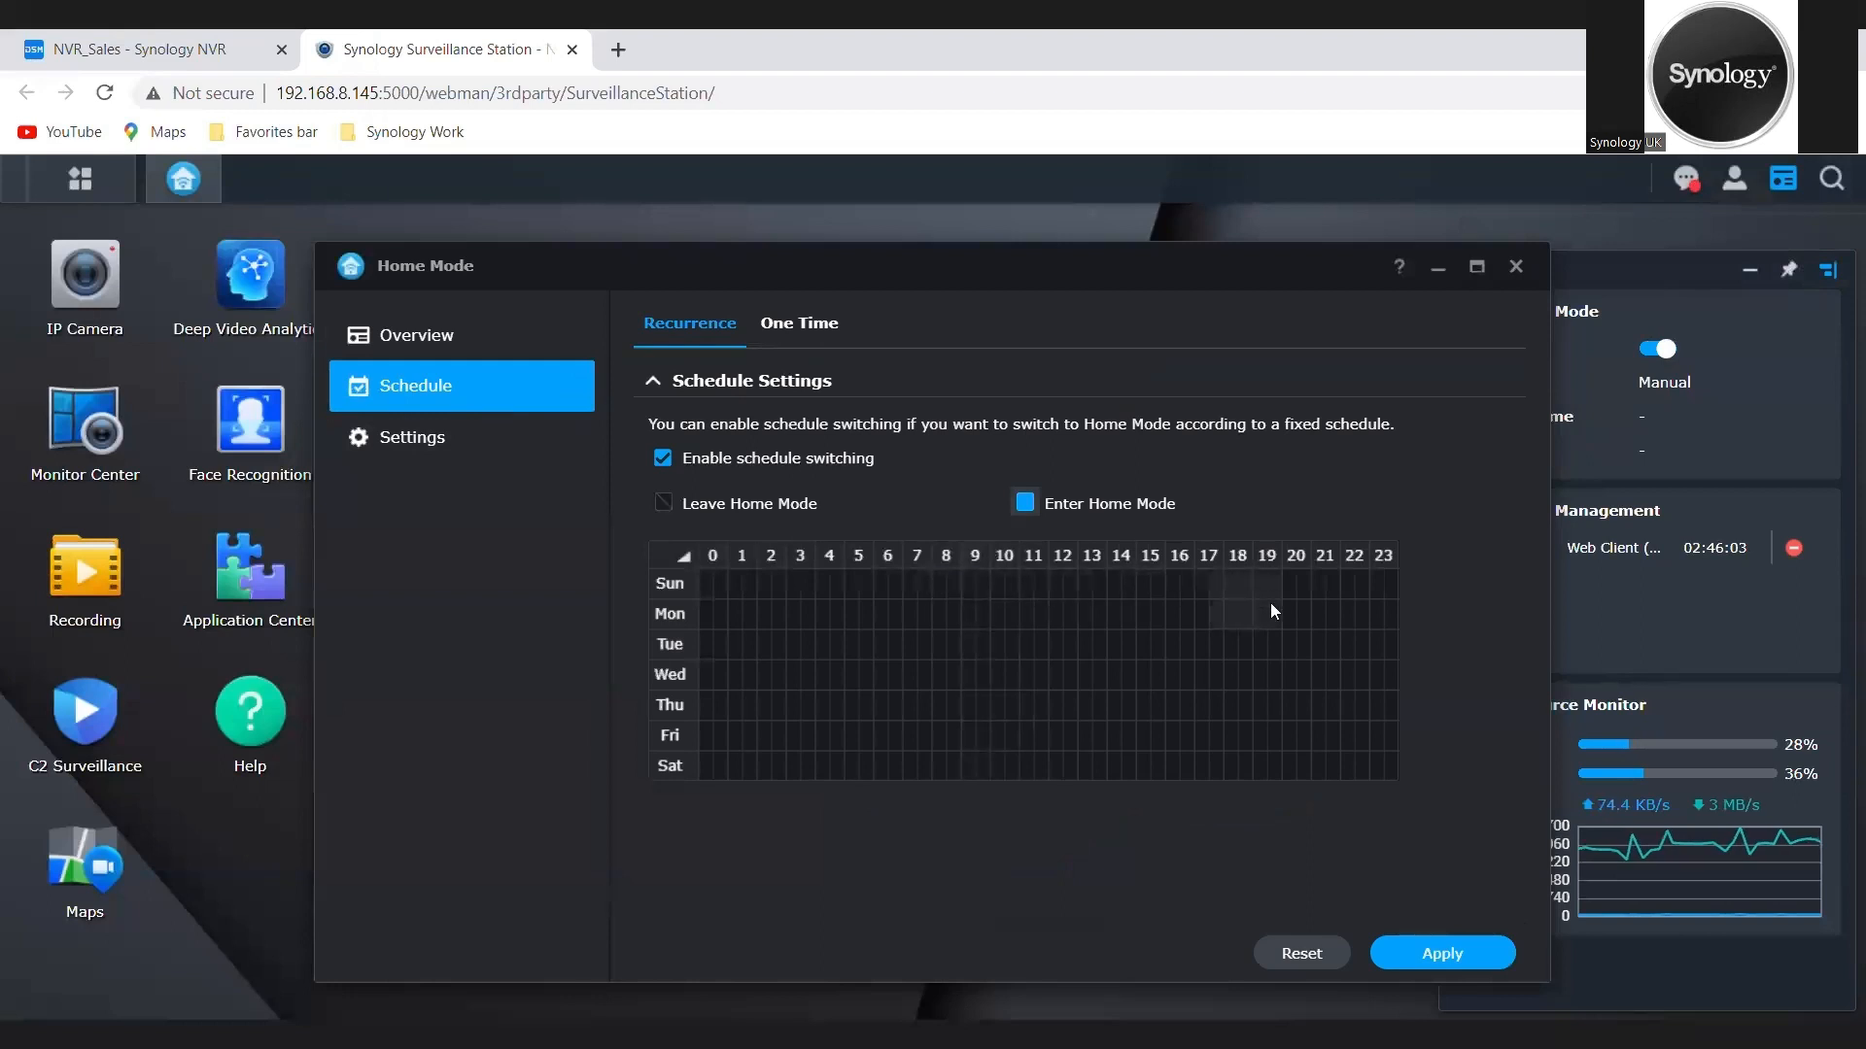
pyautogui.moveTo(1269, 603); pyautogui.dragTo(1319, 755)
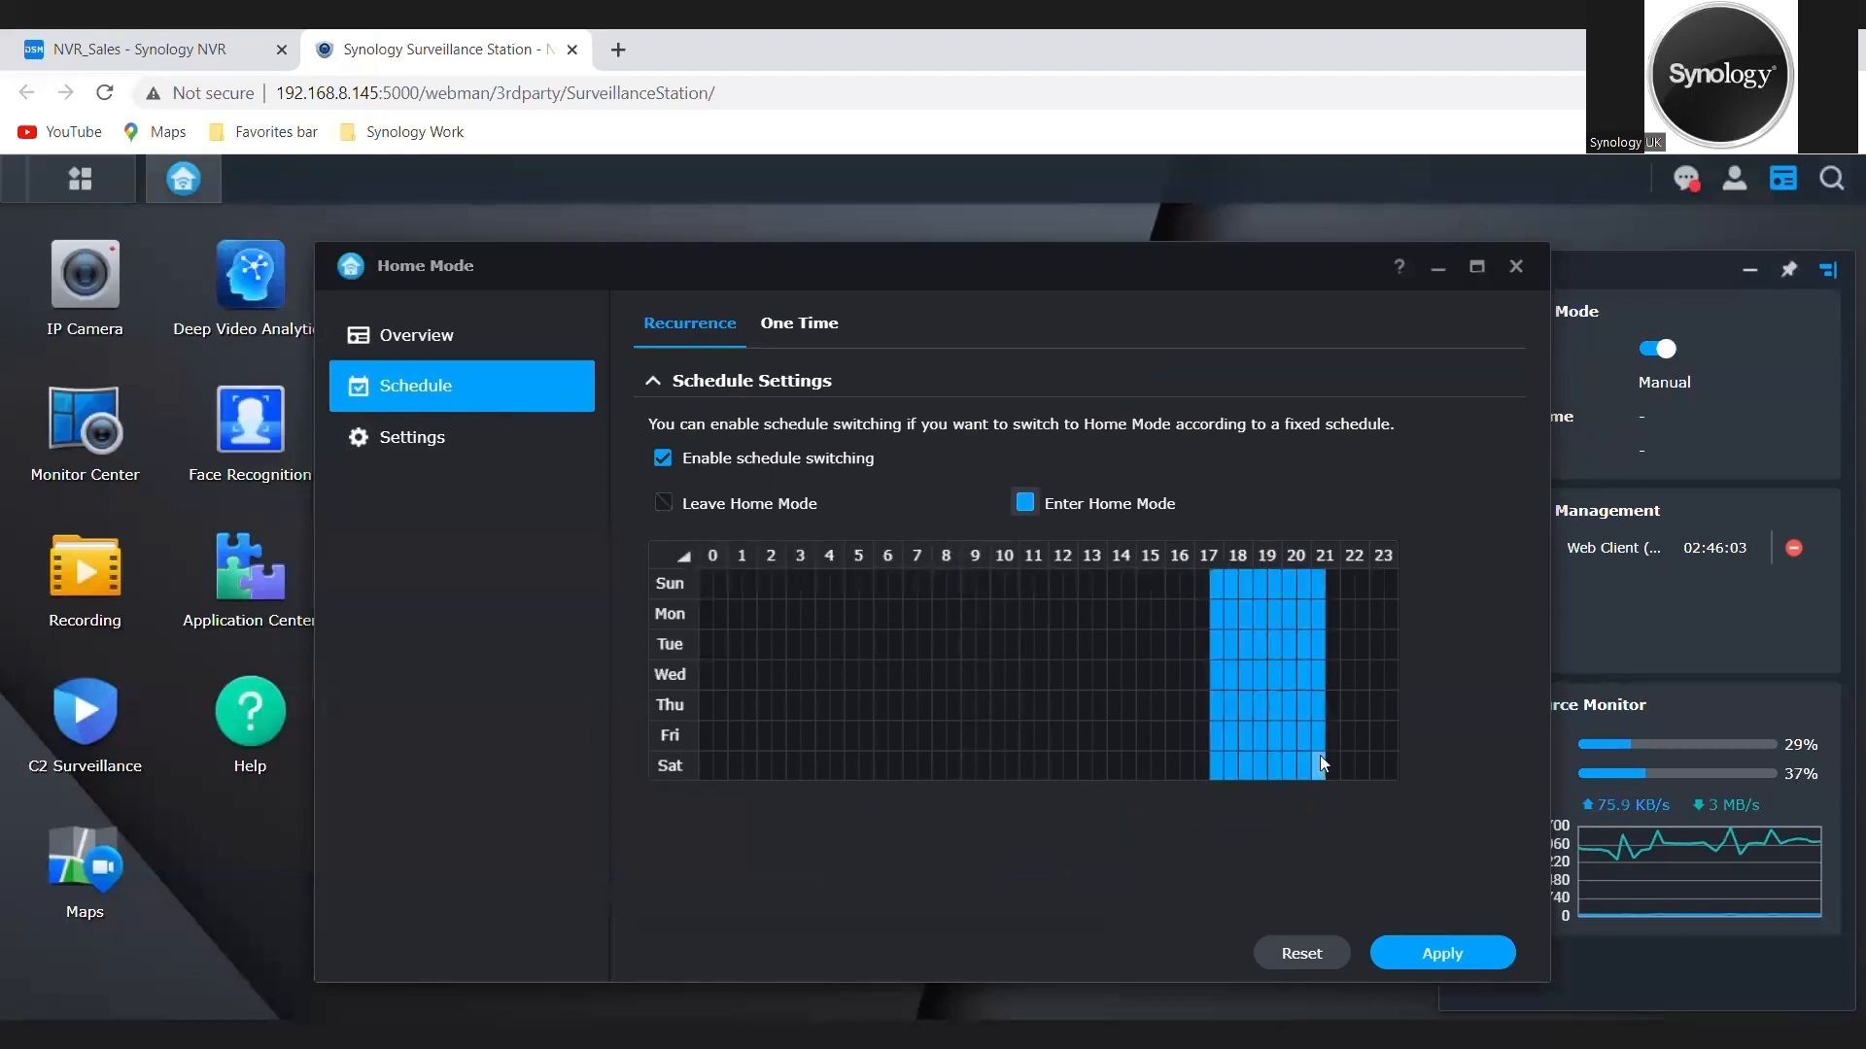
pyautogui.click(1448, 952)
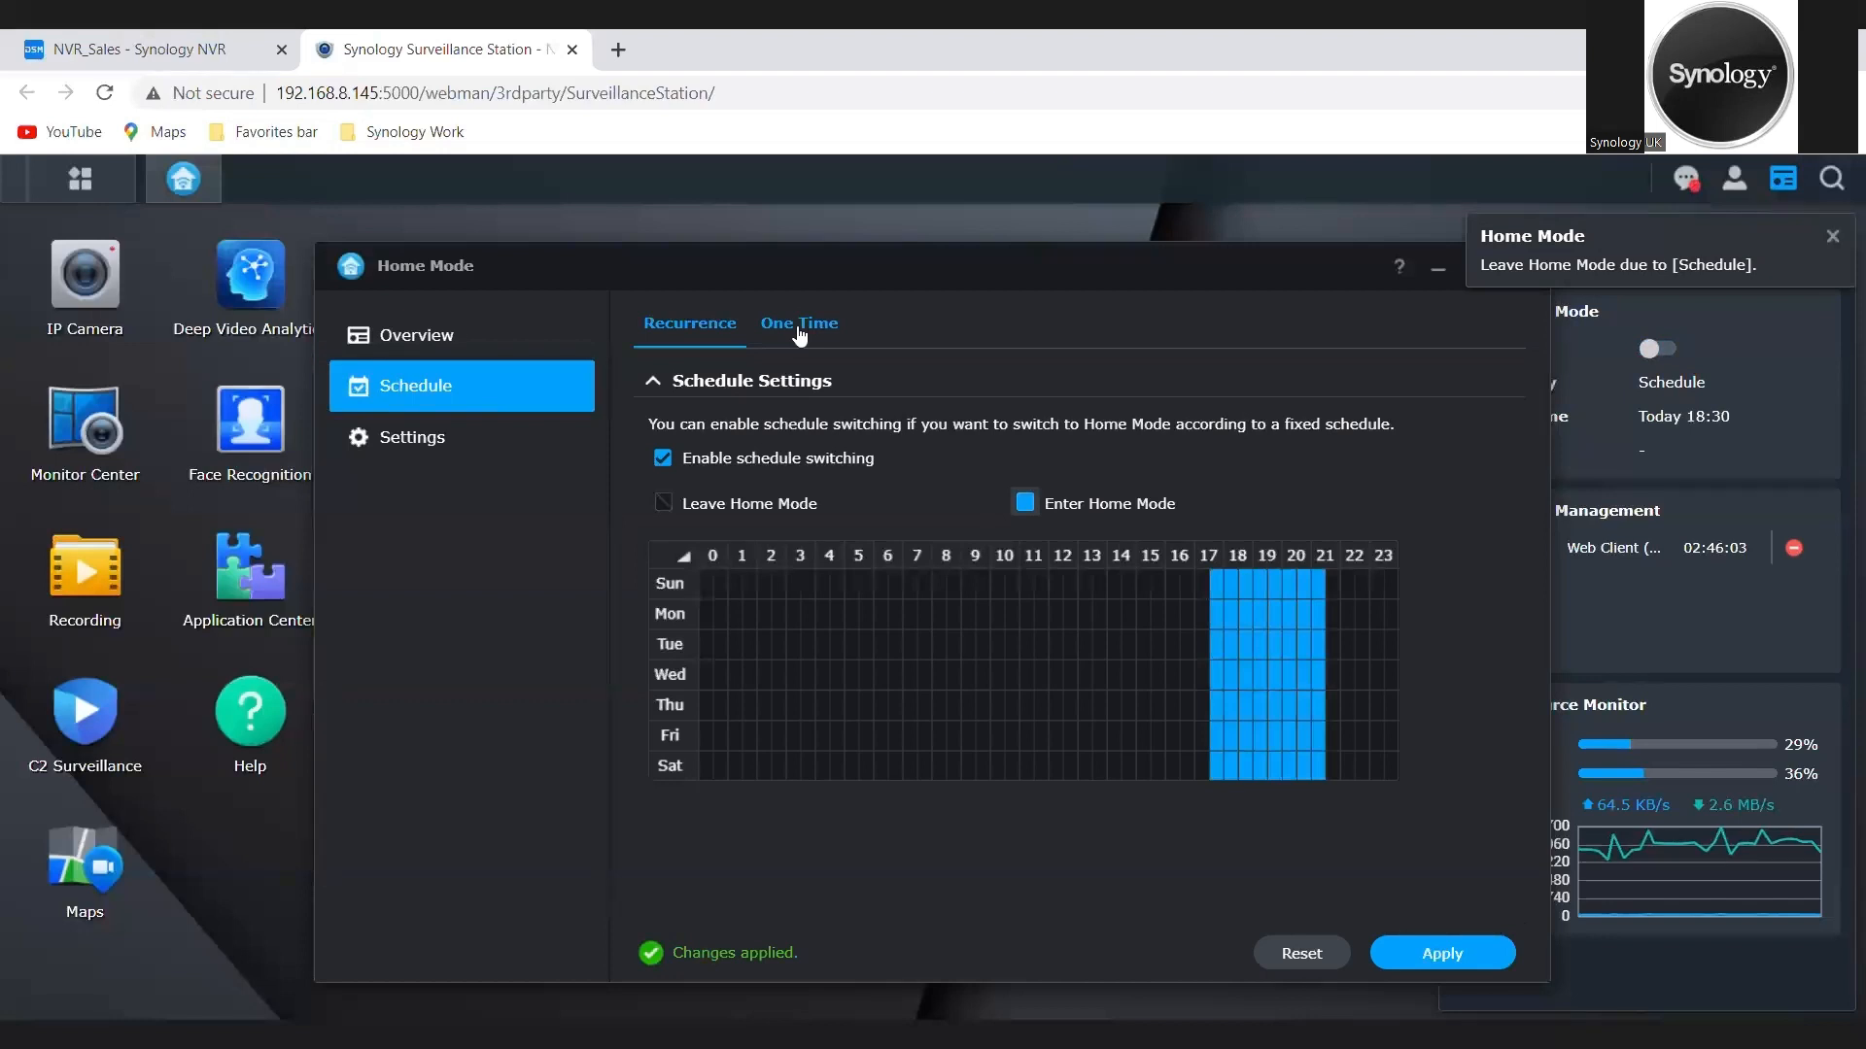
# Step: Limit the Home Mode customized settings to cameras IB9369-001 and BC500-001 by excluding ICS2330-001, and apply the change
pyautogui.click(499, 437)
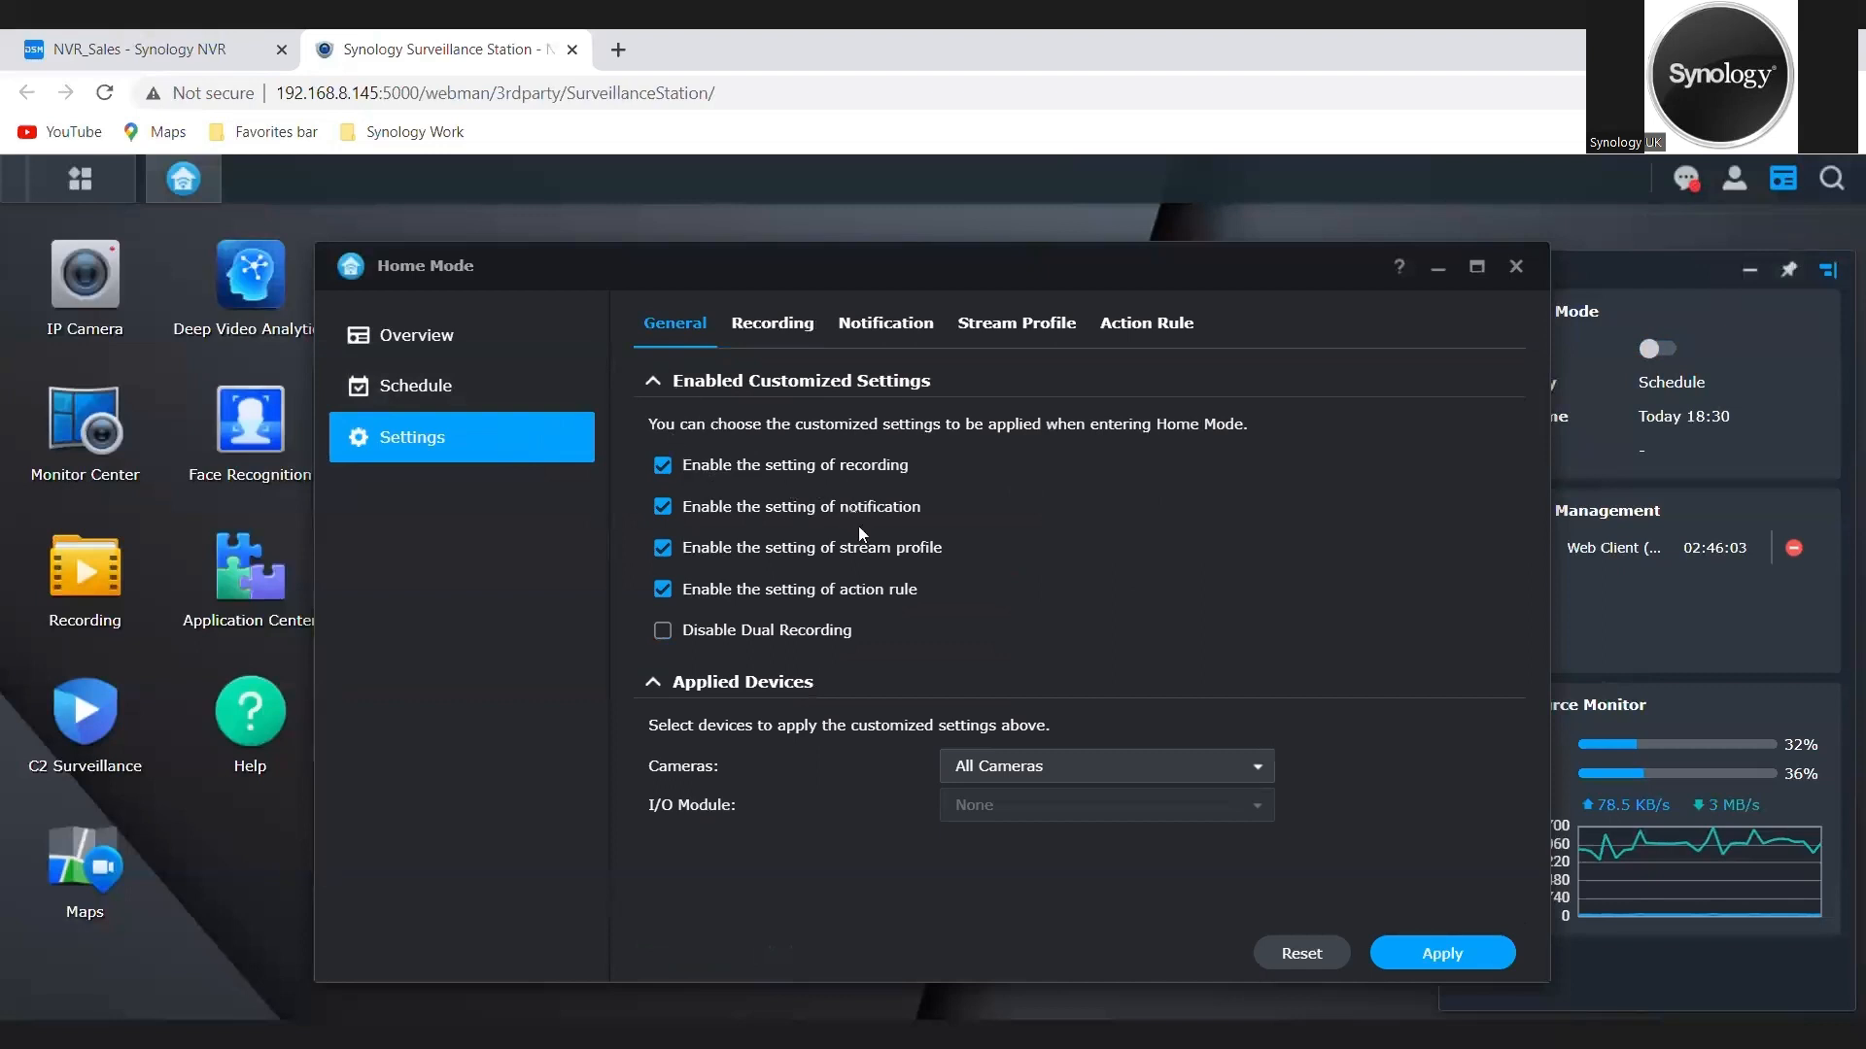
pyautogui.click(1142, 771)
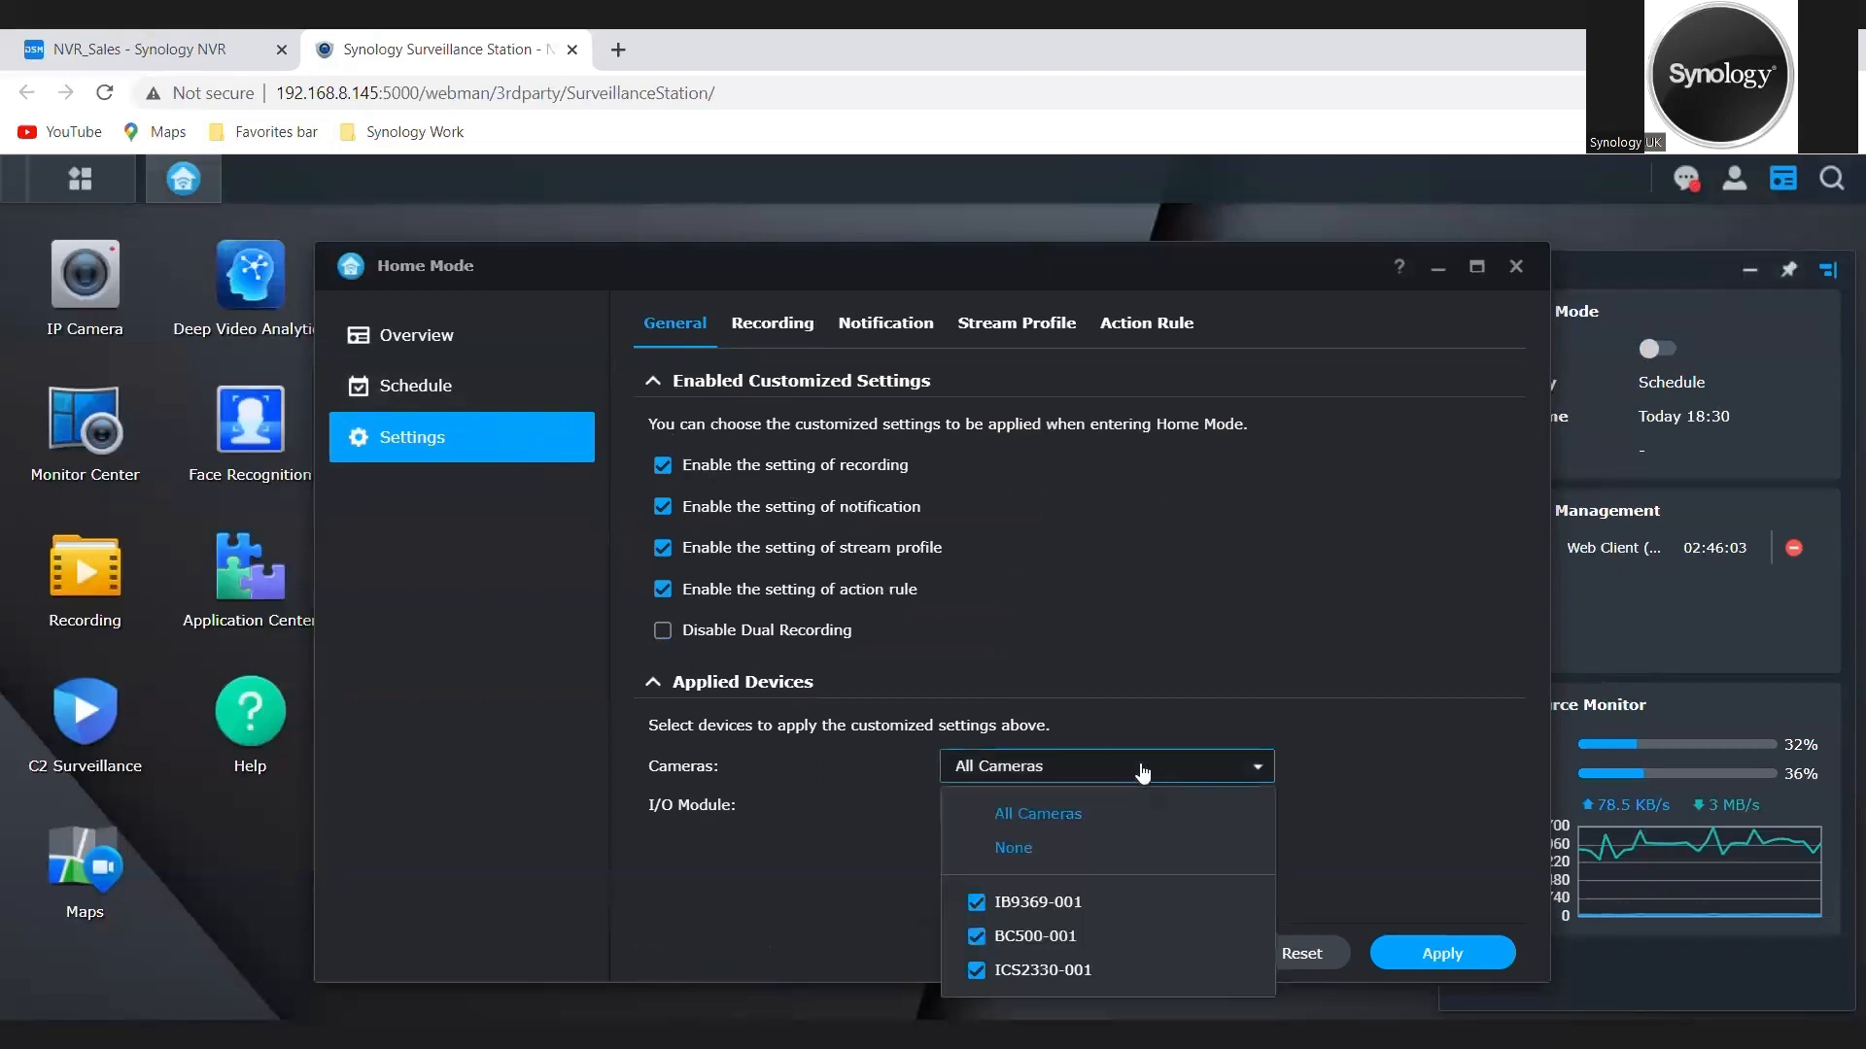
pyautogui.click(995, 972)
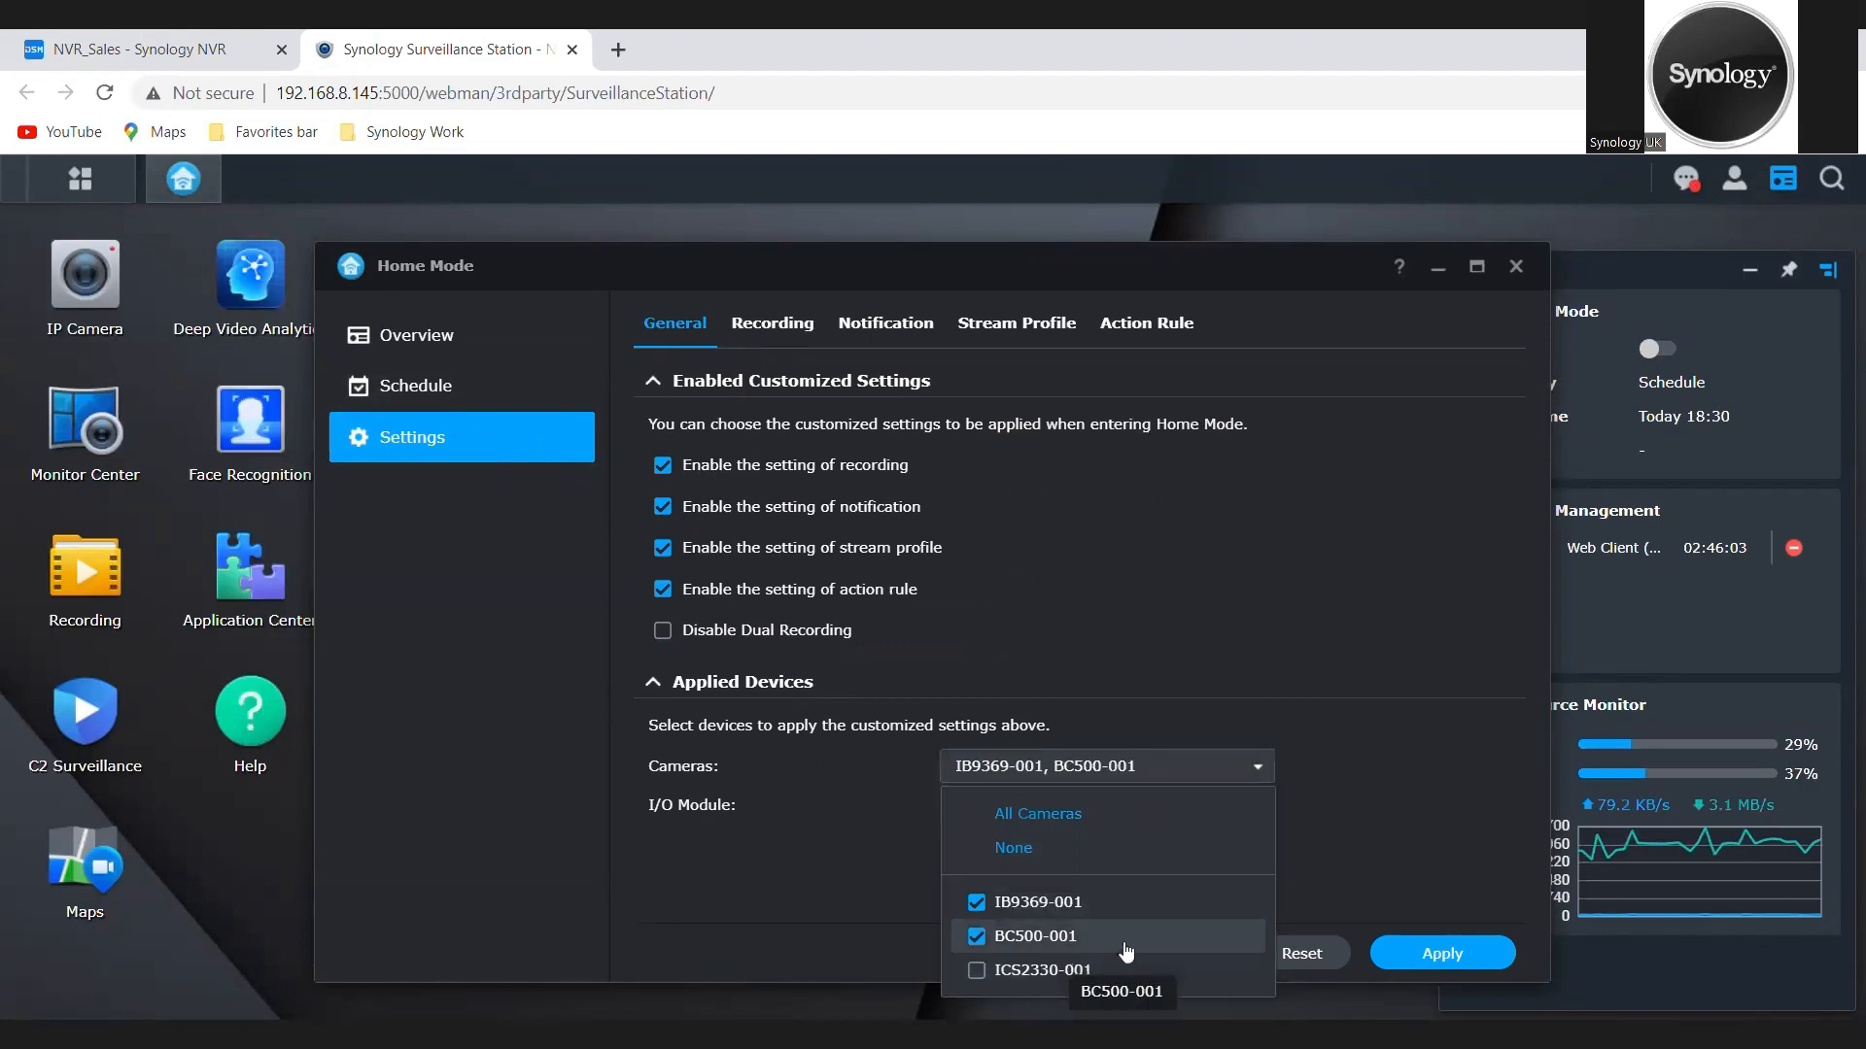
pyautogui.click(1329, 776)
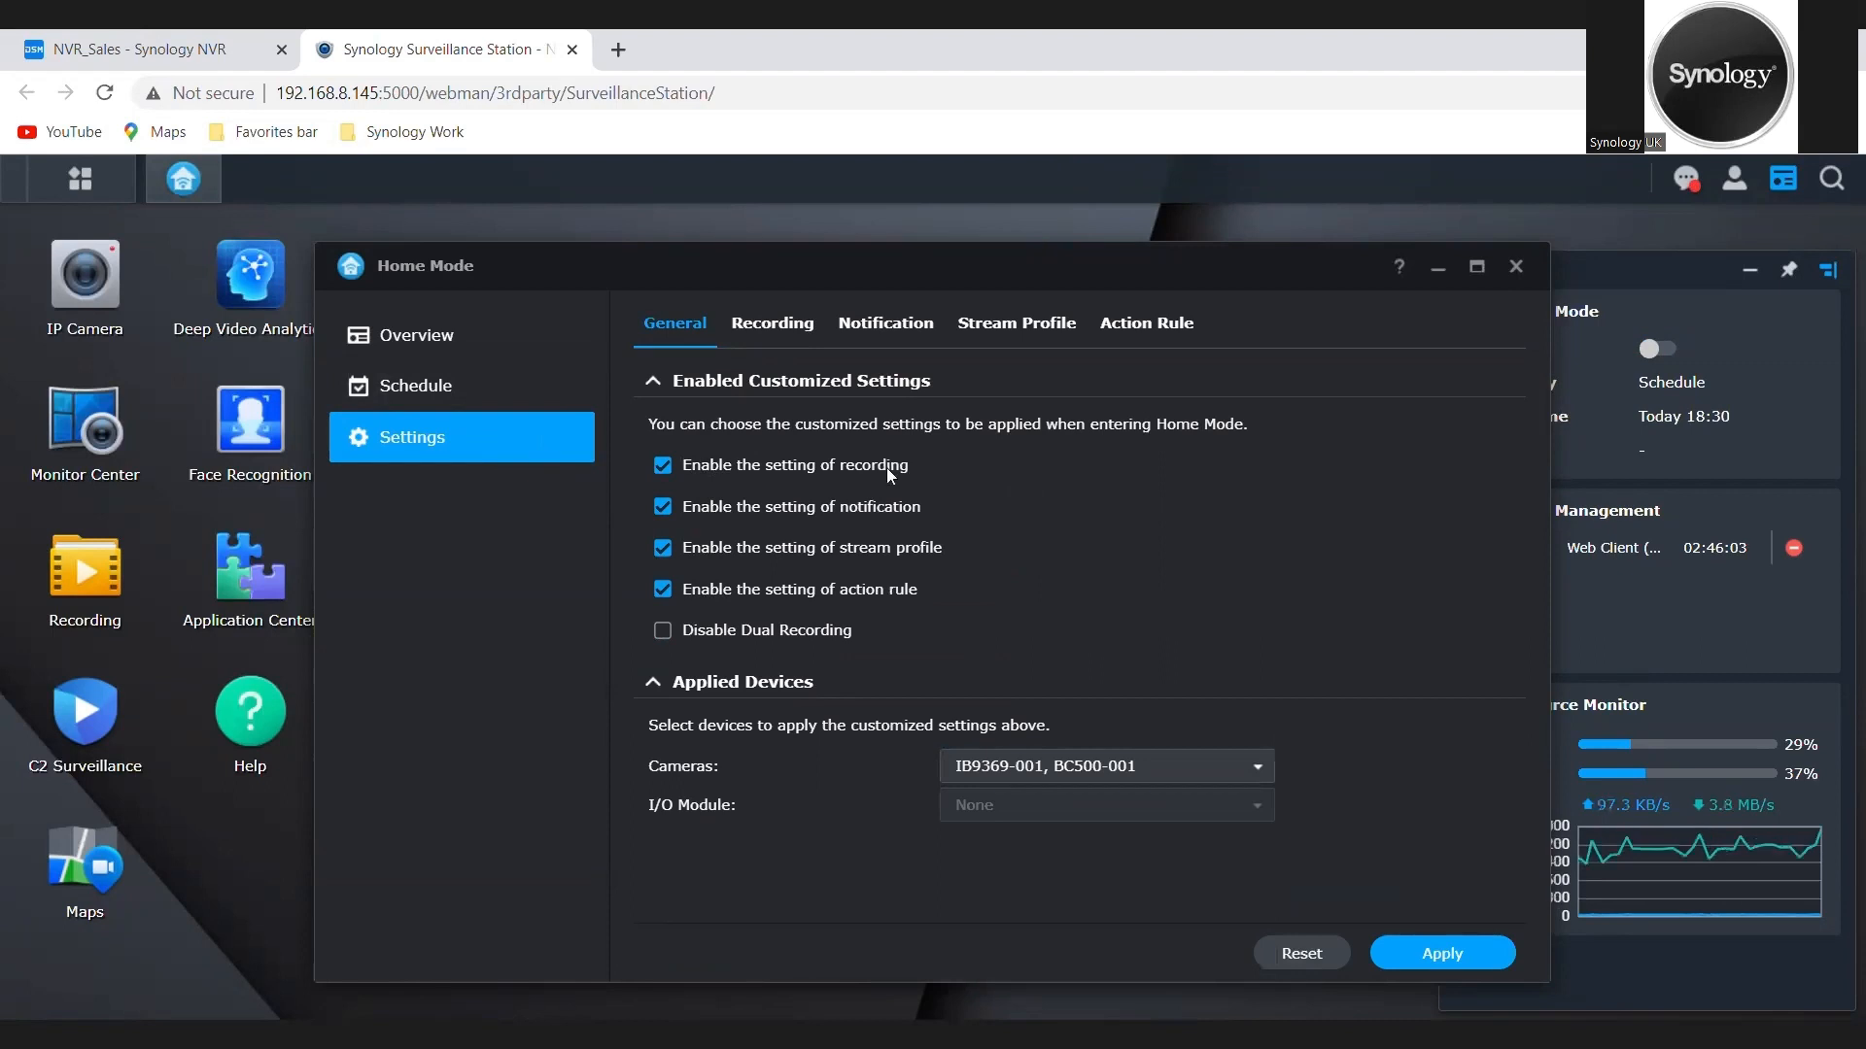
pyautogui.click(771, 325)
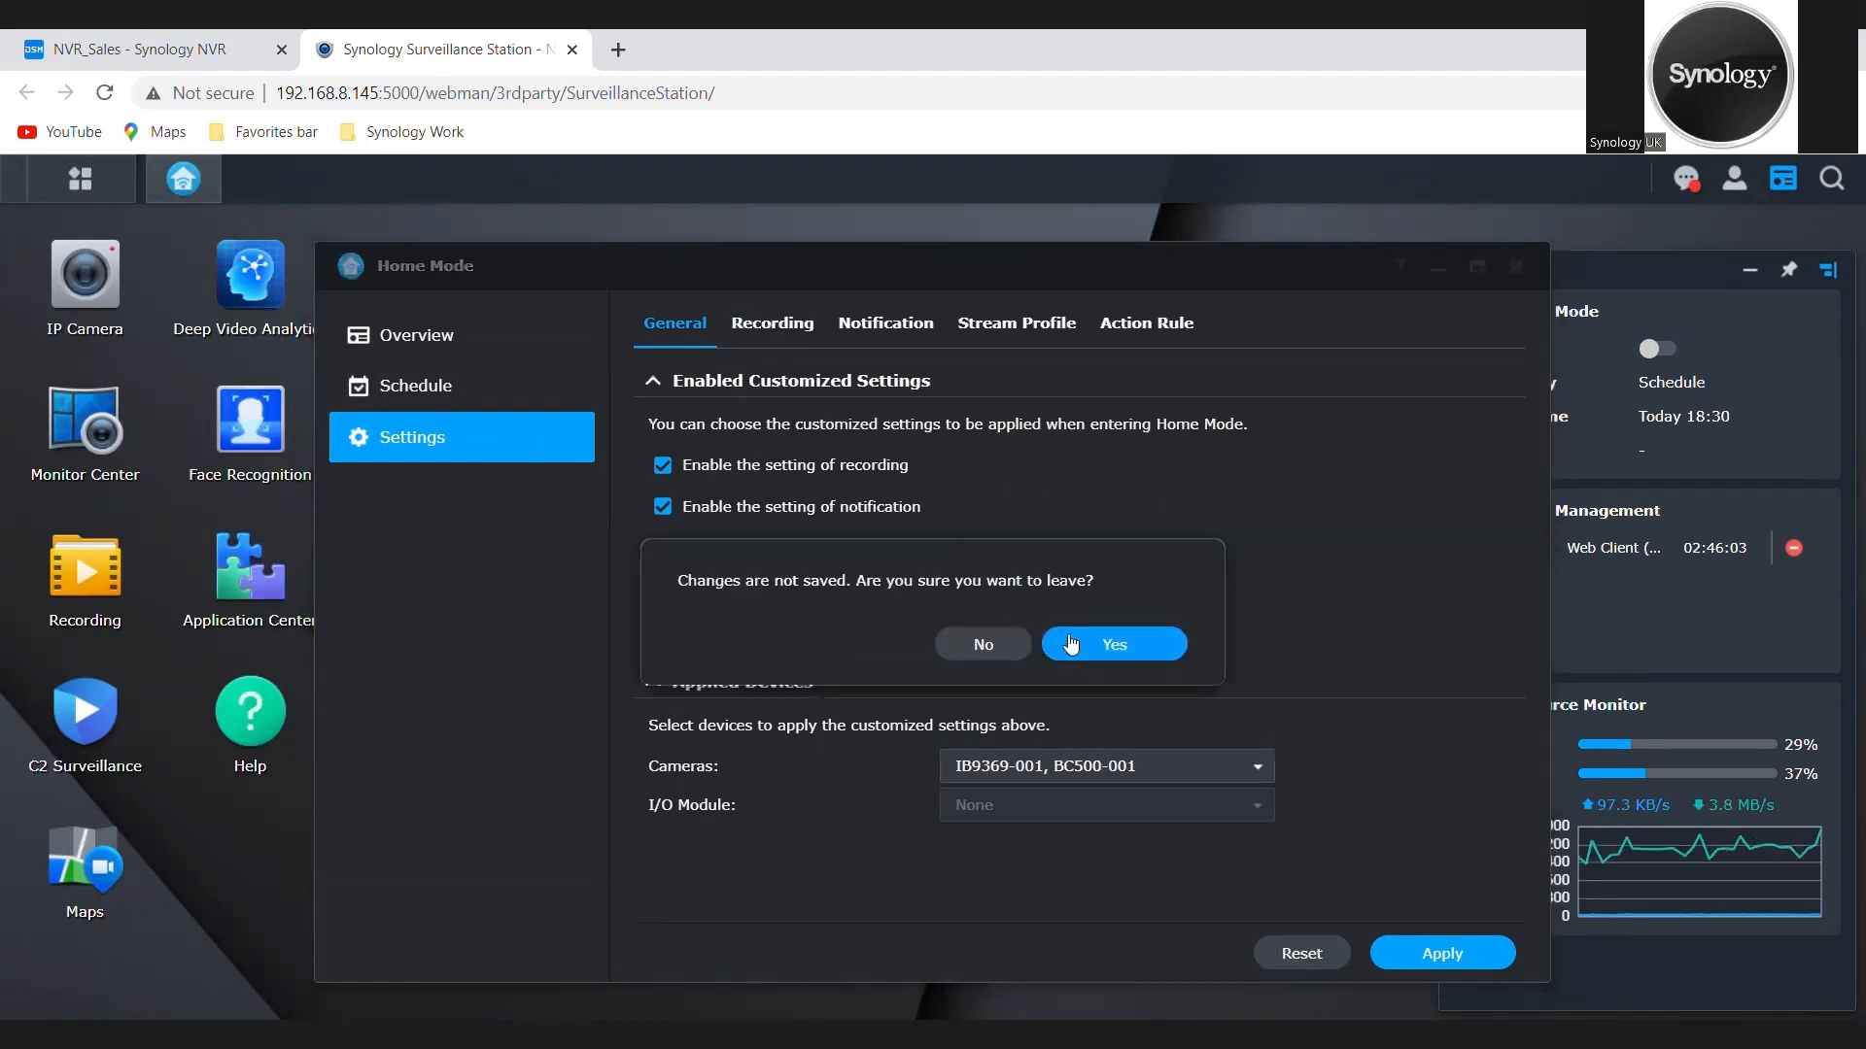
pyautogui.click(1005, 648)
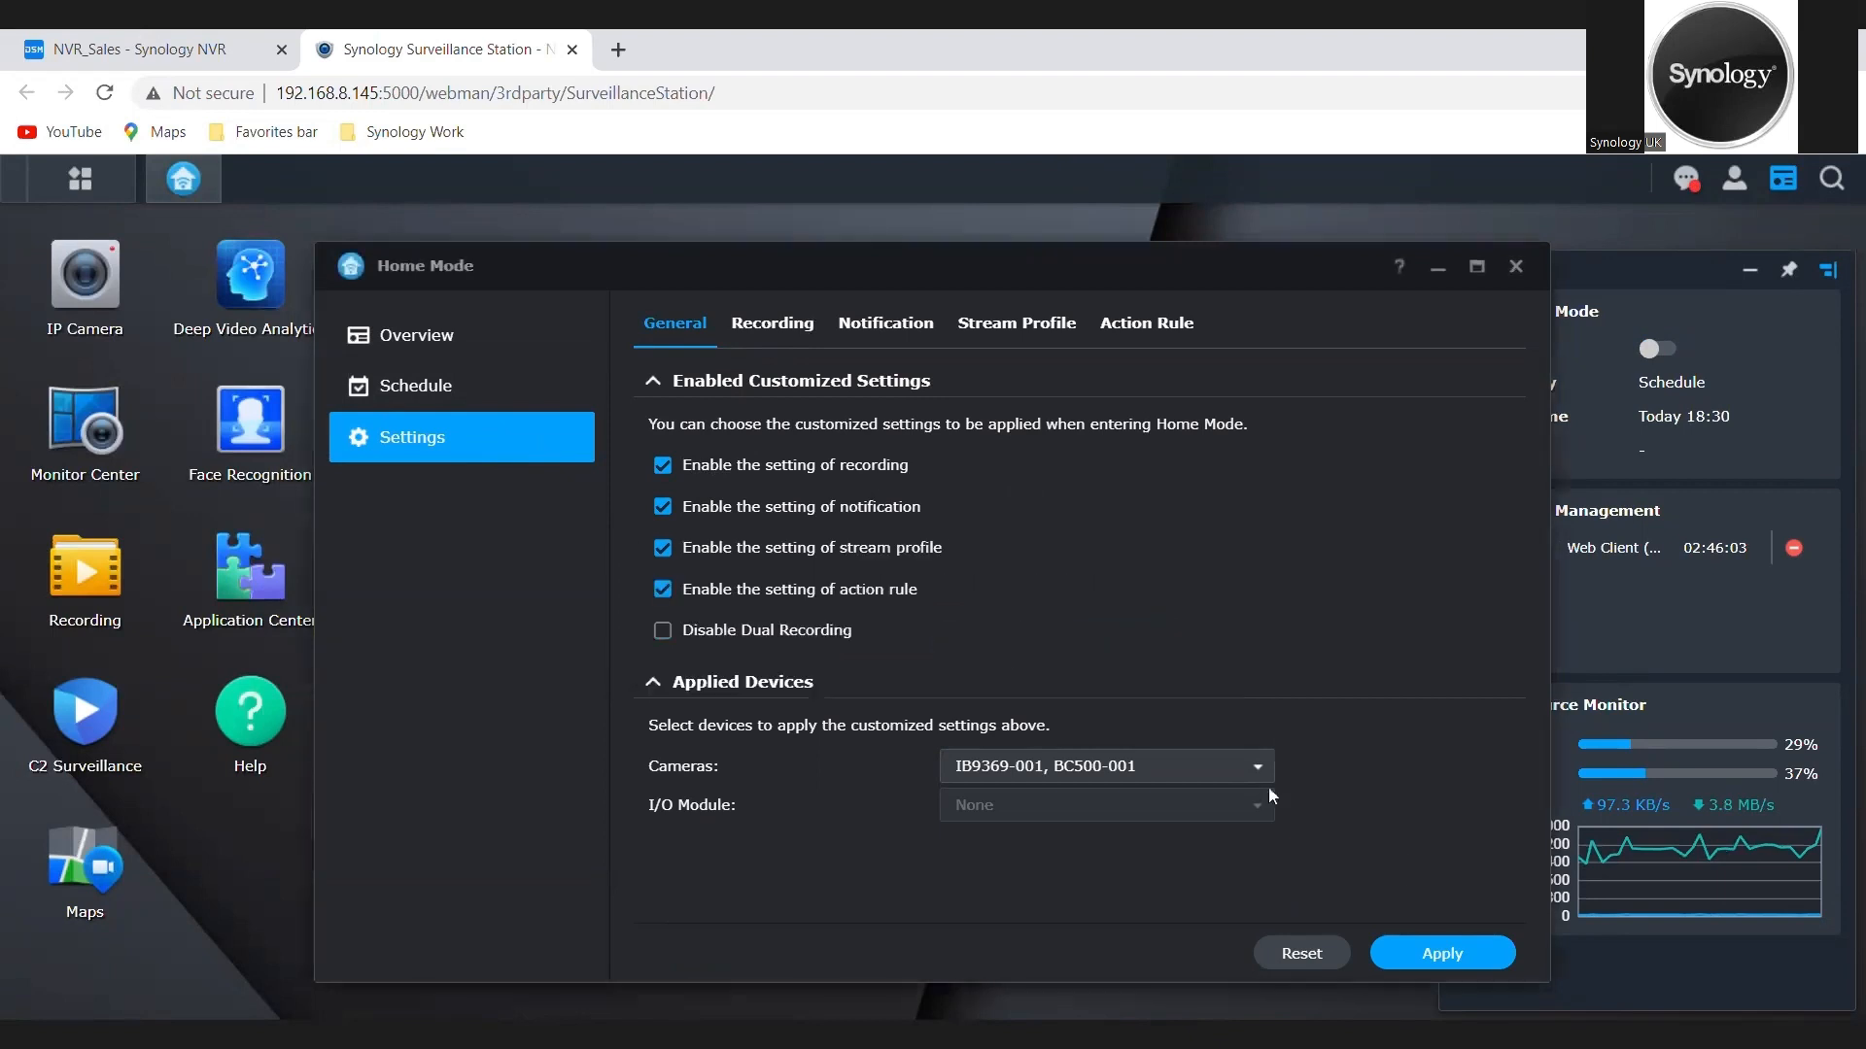
pyautogui.click(1412, 940)
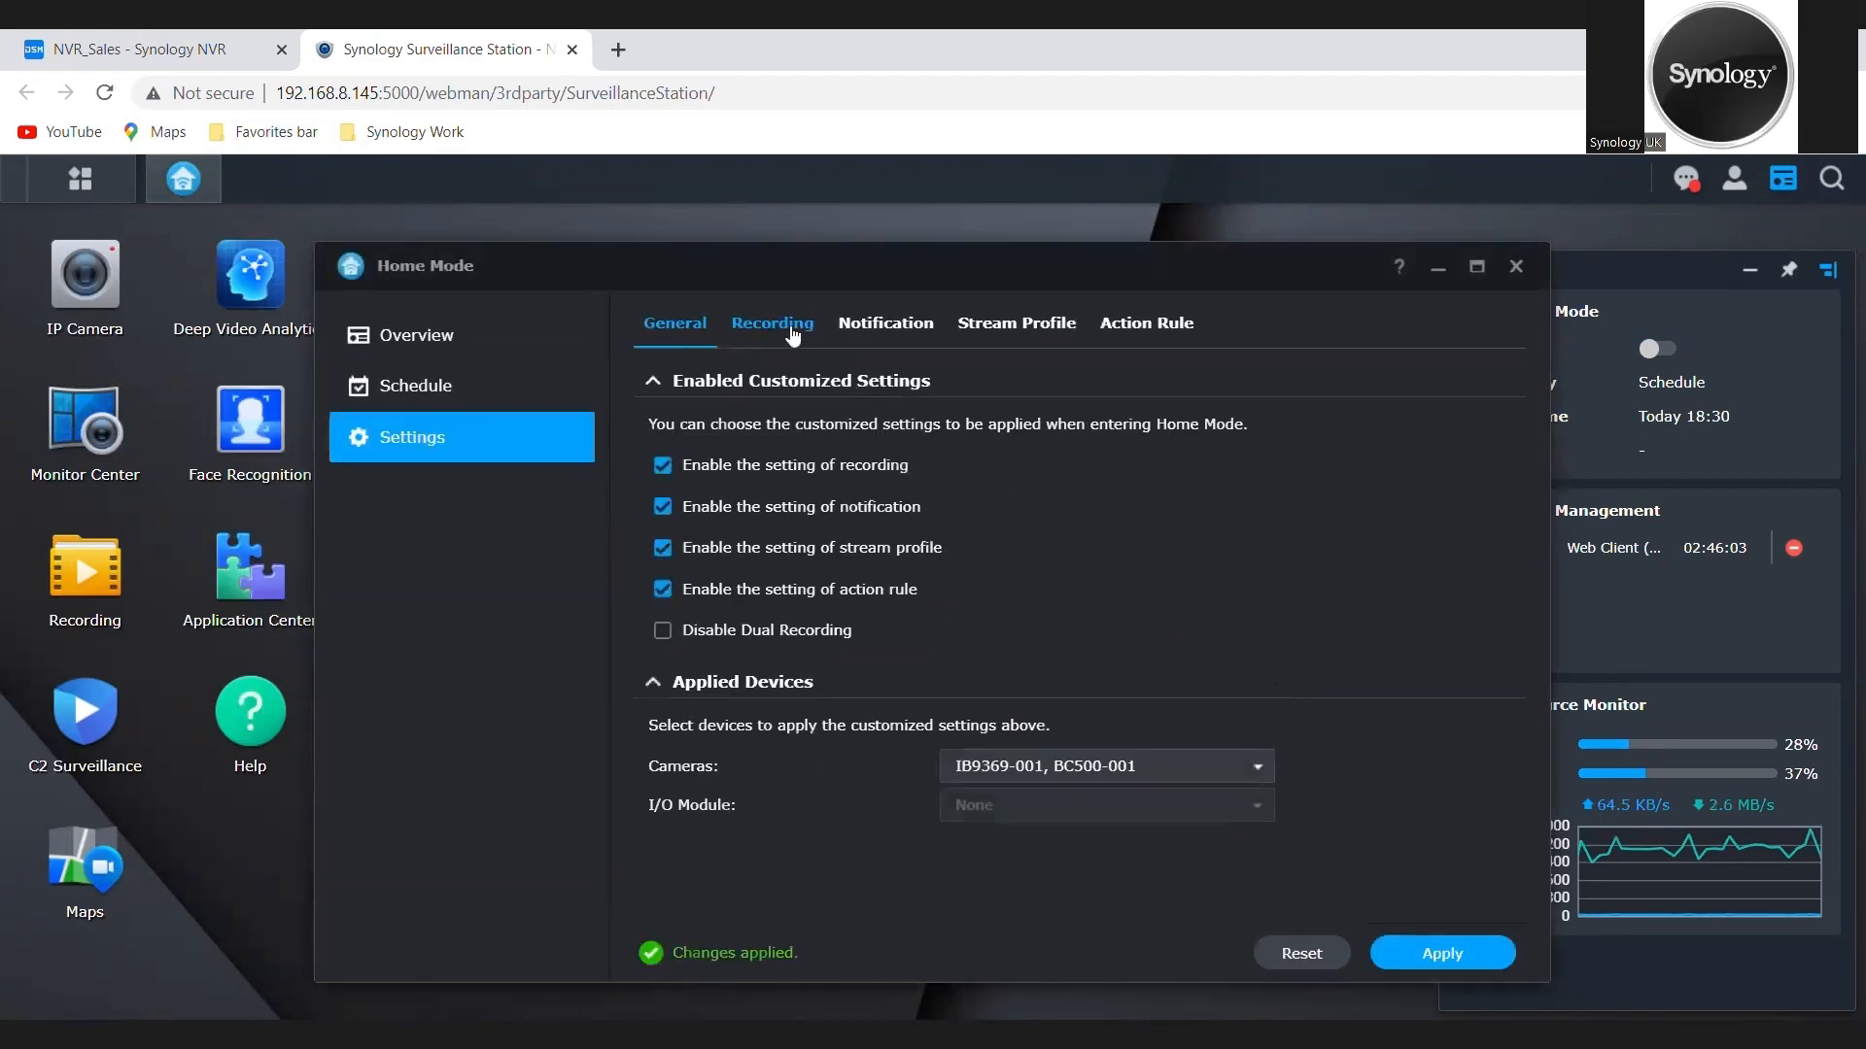
# Step: Set Motion Detection recording from 19:00 to 07:00 every day in the Home Mode recording schedule
pyautogui.click(786, 331)
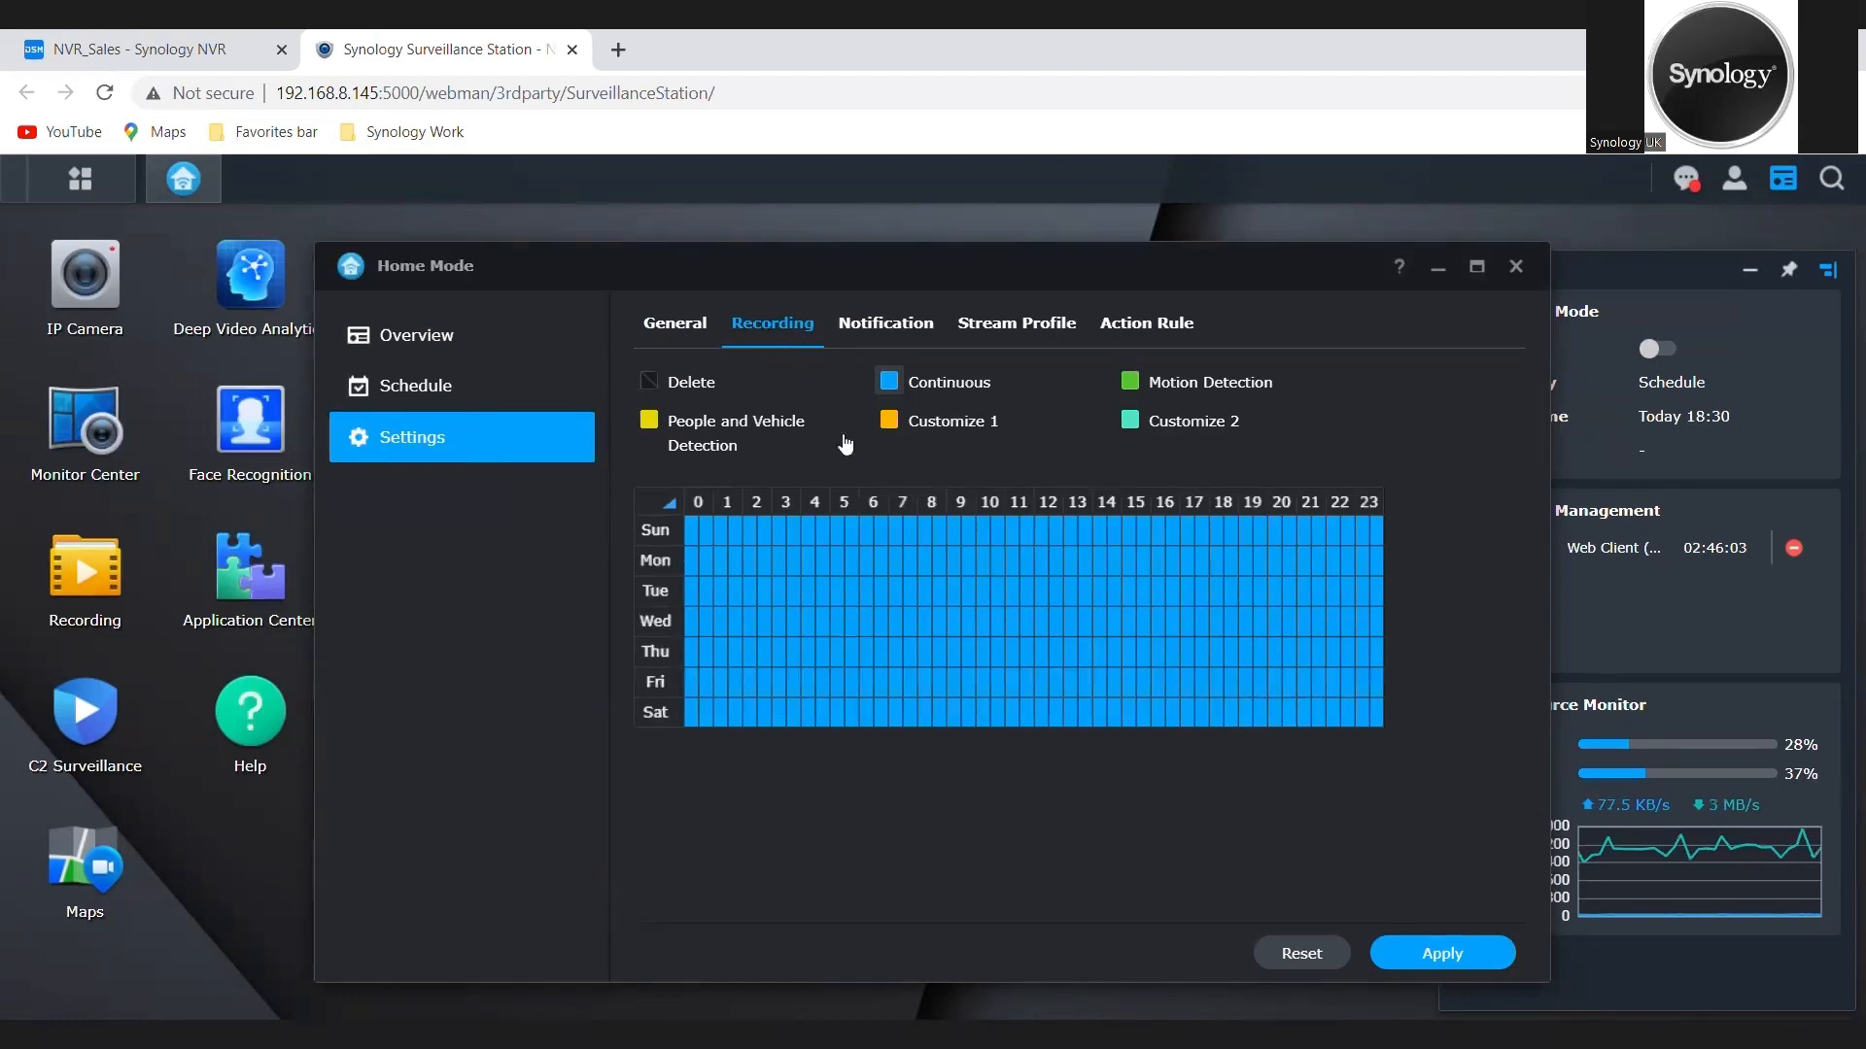
pyautogui.click(1131, 381)
pyautogui.moveTo(1250, 529); pyautogui.dragTo(1375, 715)
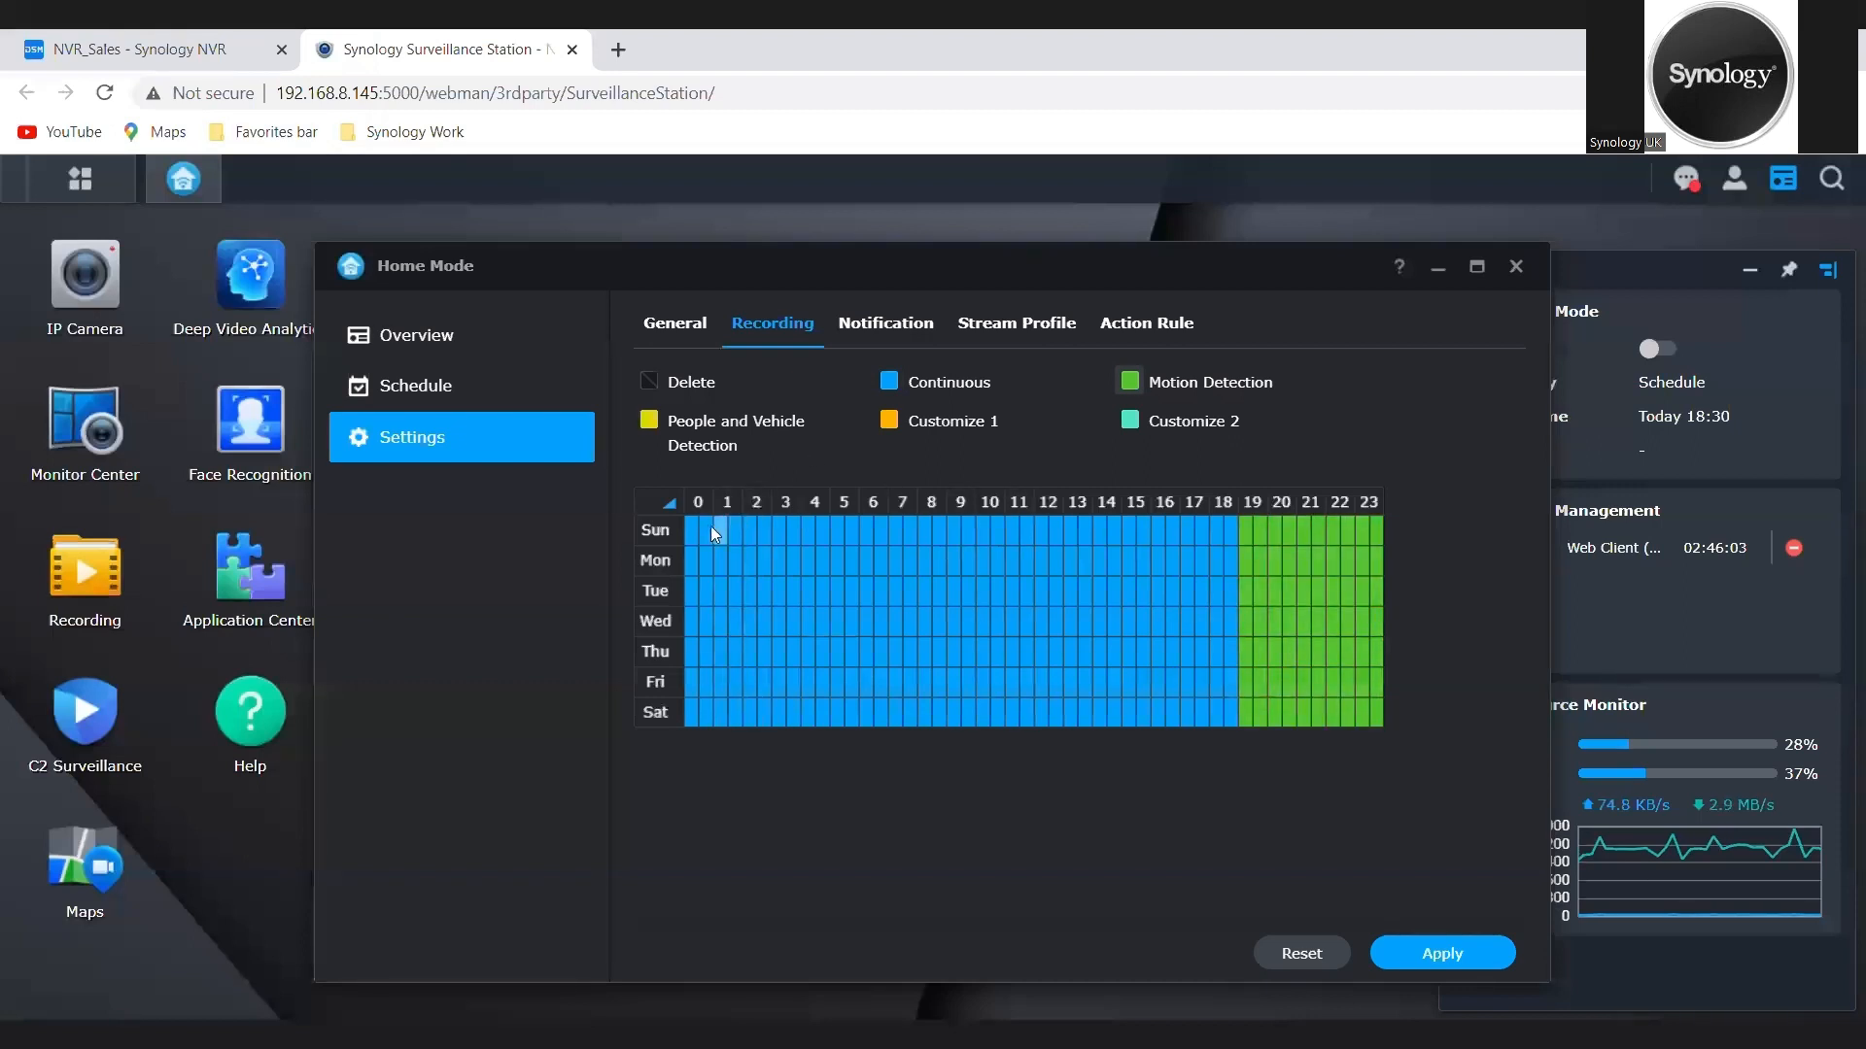
pyautogui.moveTo(693, 533); pyautogui.dragTo(873, 714)
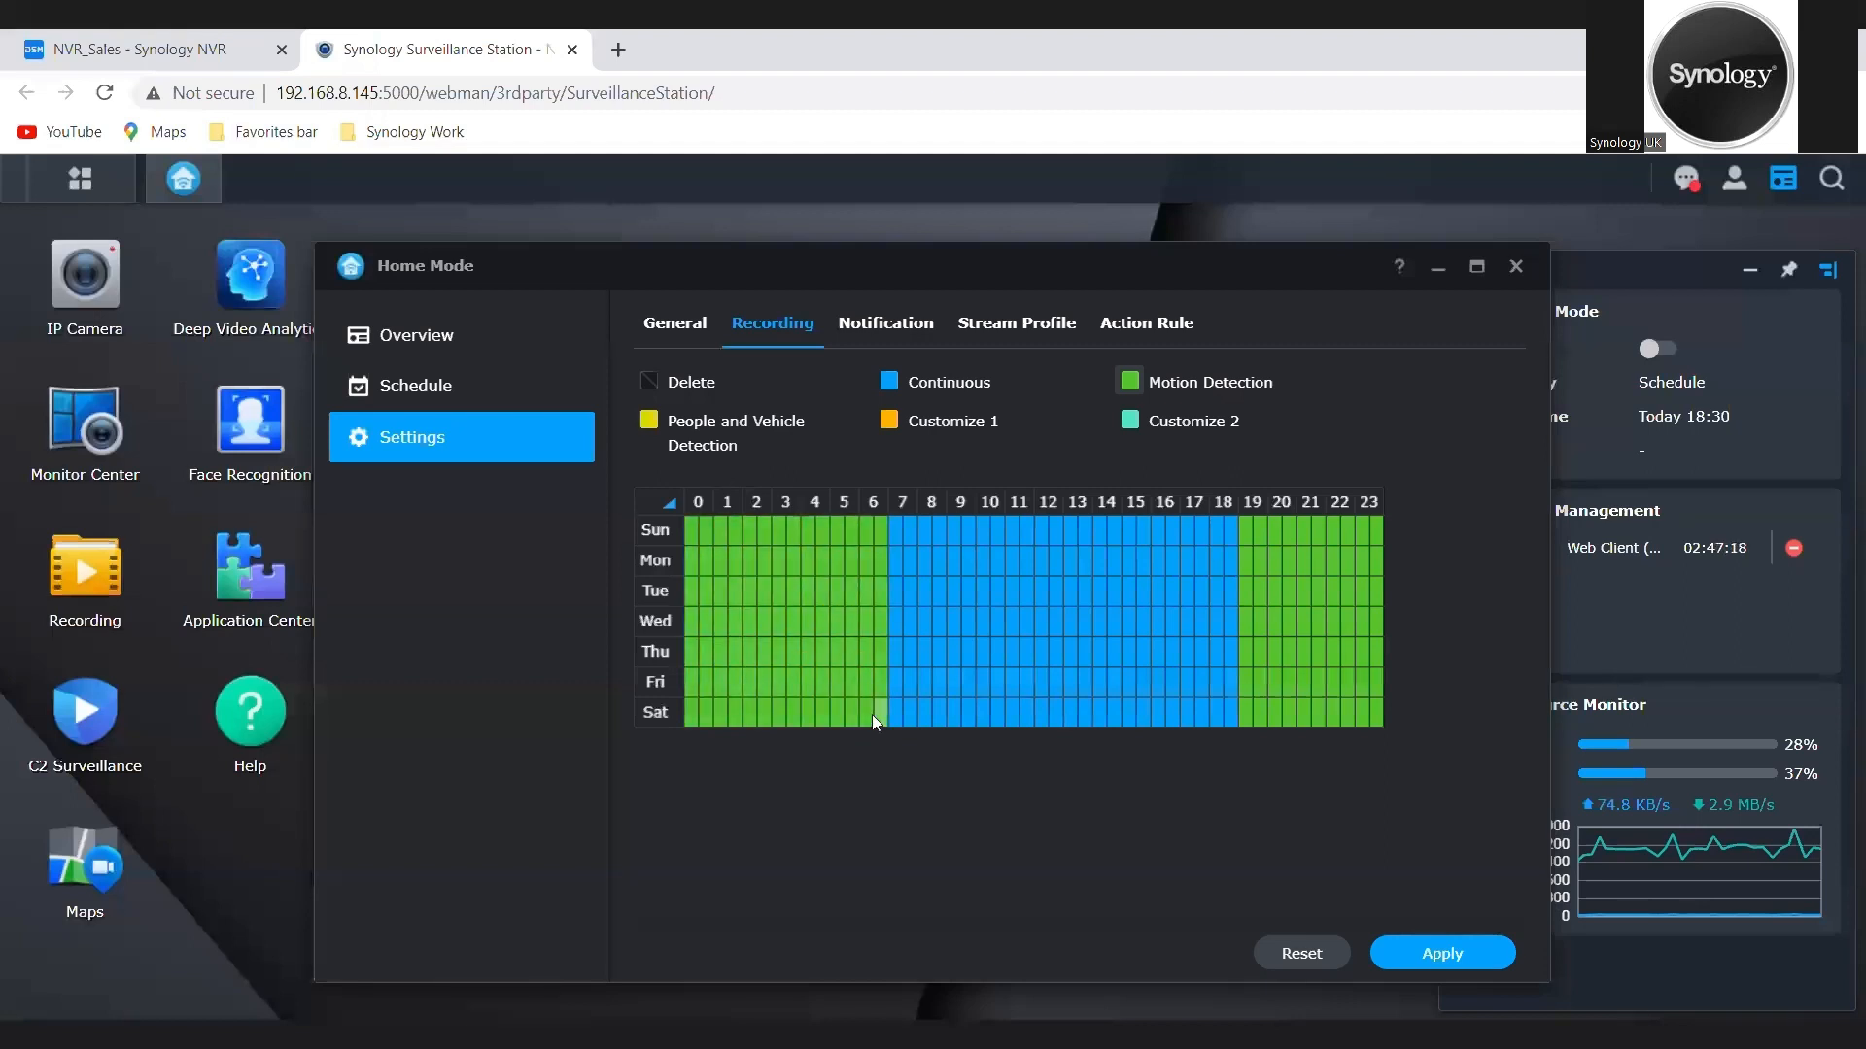
# Step: Set People and Vehicle Detection recording from 07:00 to 10:00 every day in the Home Mode recording schedule and apply it
pyautogui.click(659, 427)
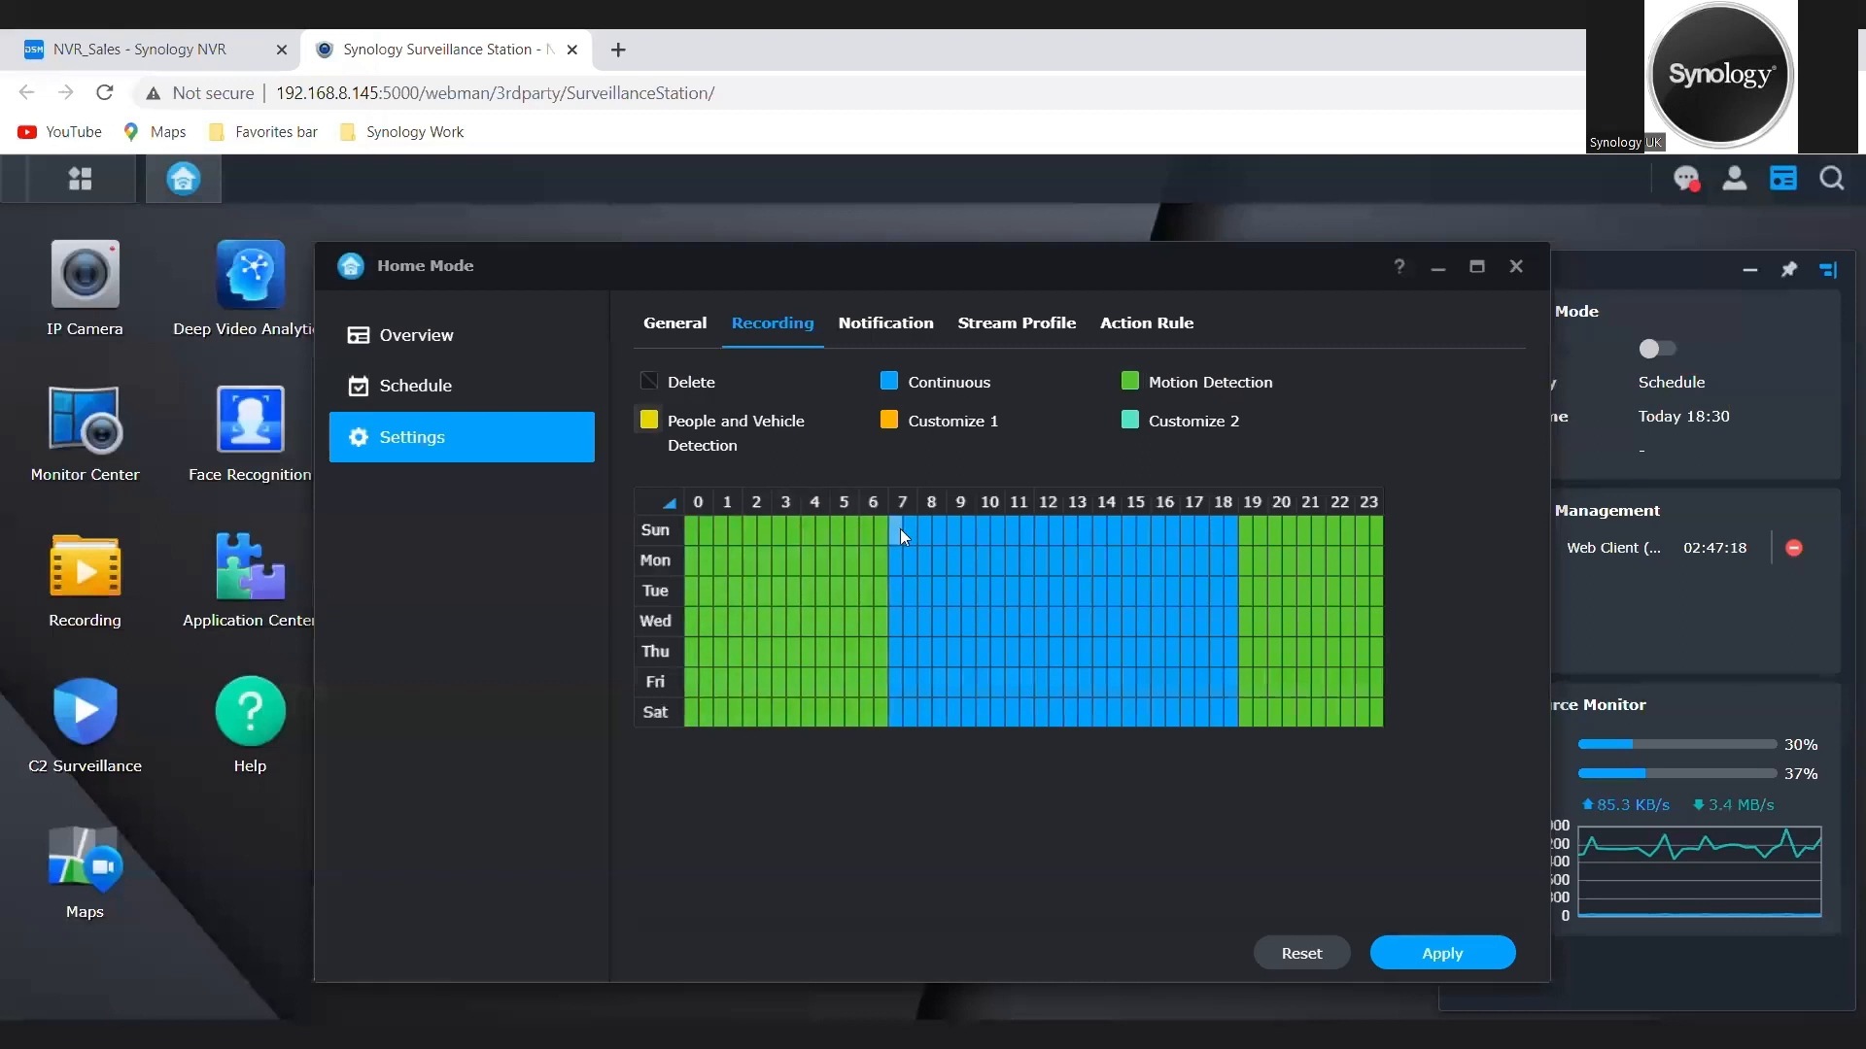
pyautogui.moveTo(899, 530); pyautogui.dragTo(972, 705)
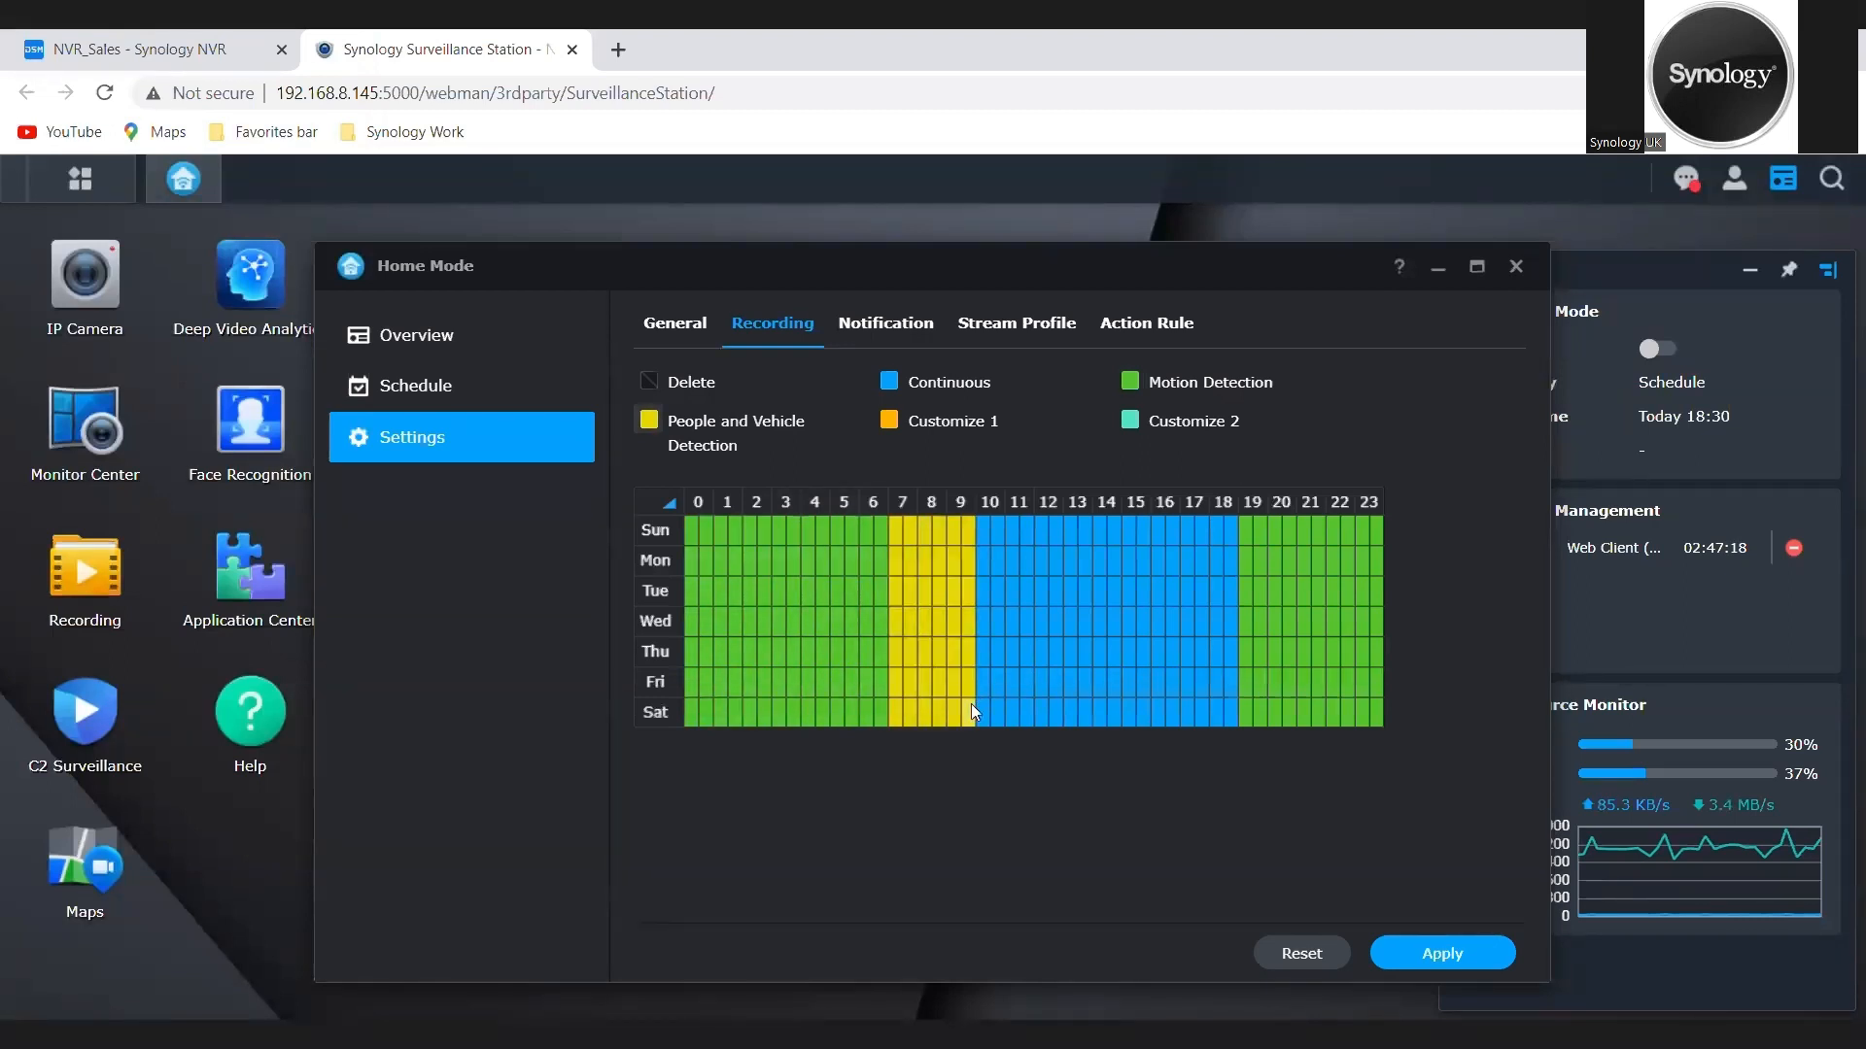
pyautogui.click(1431, 949)
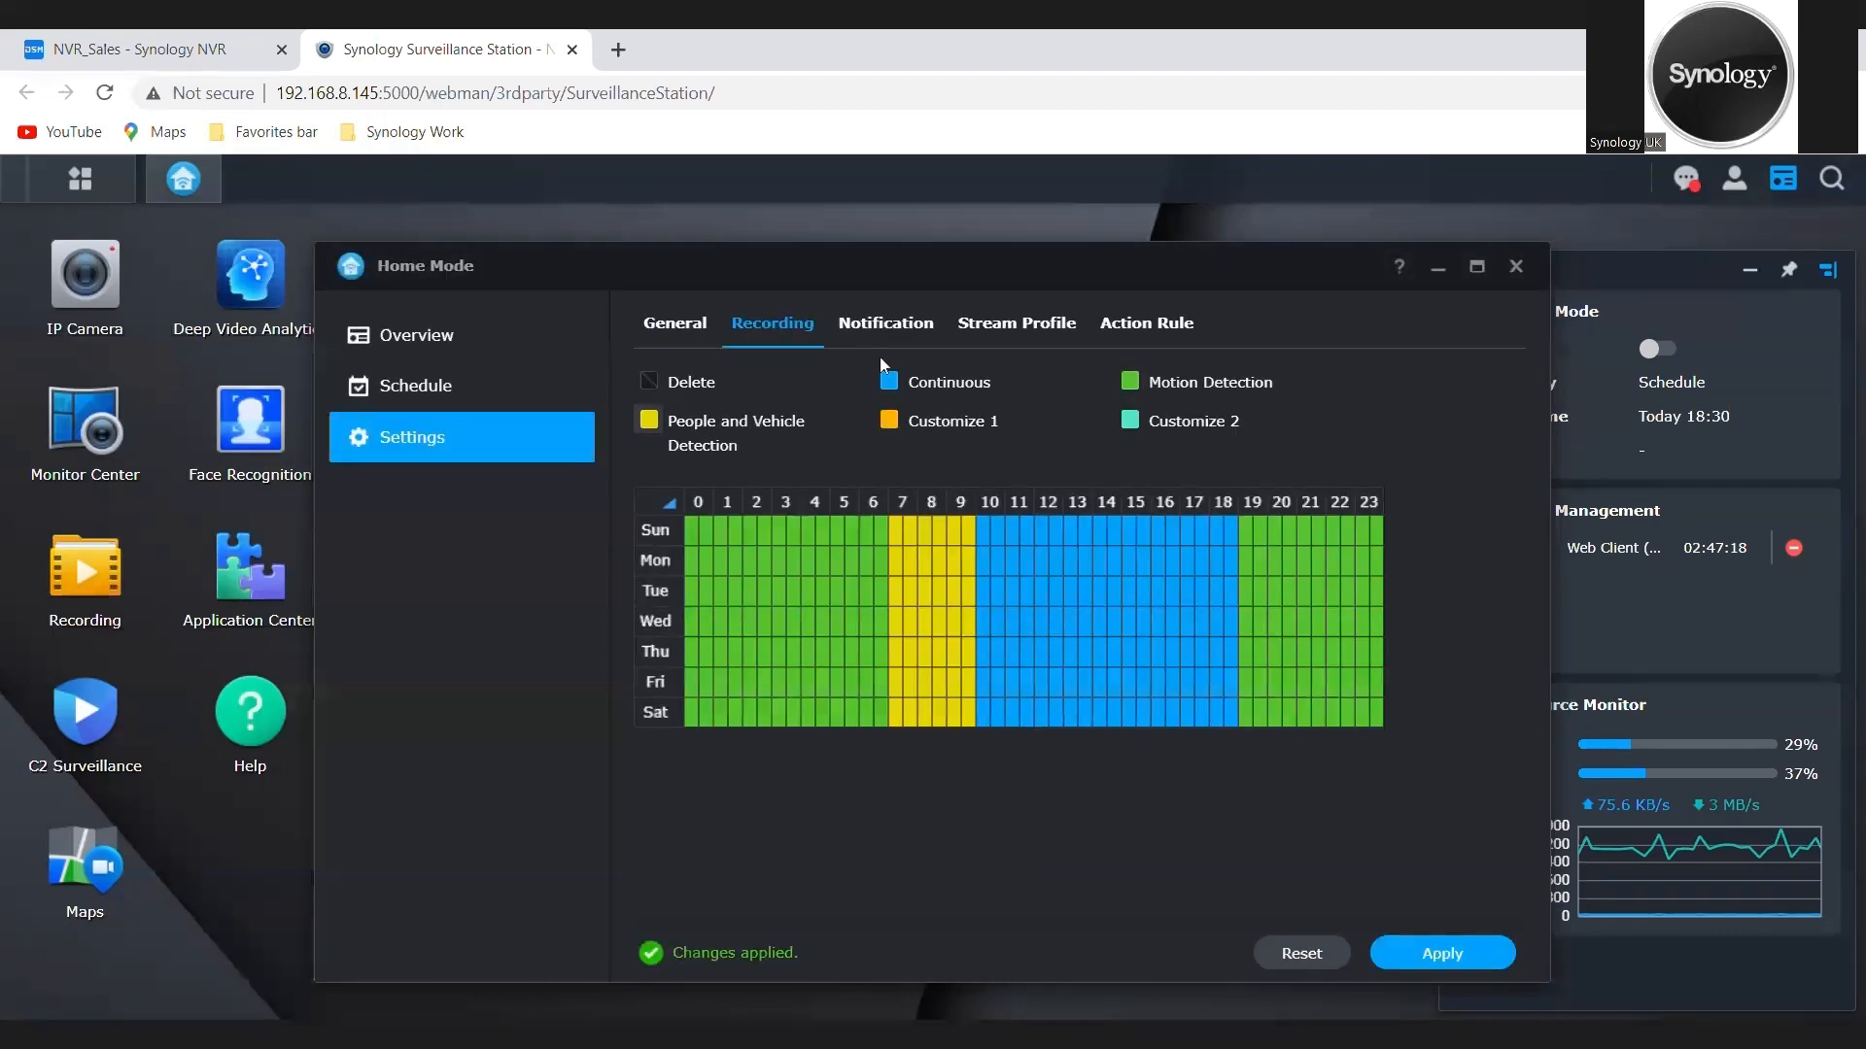
# Step: Review the notification events, stream profiles and action rules used in Home Mode, and close the Home Mode settings
pyautogui.click(890, 328)
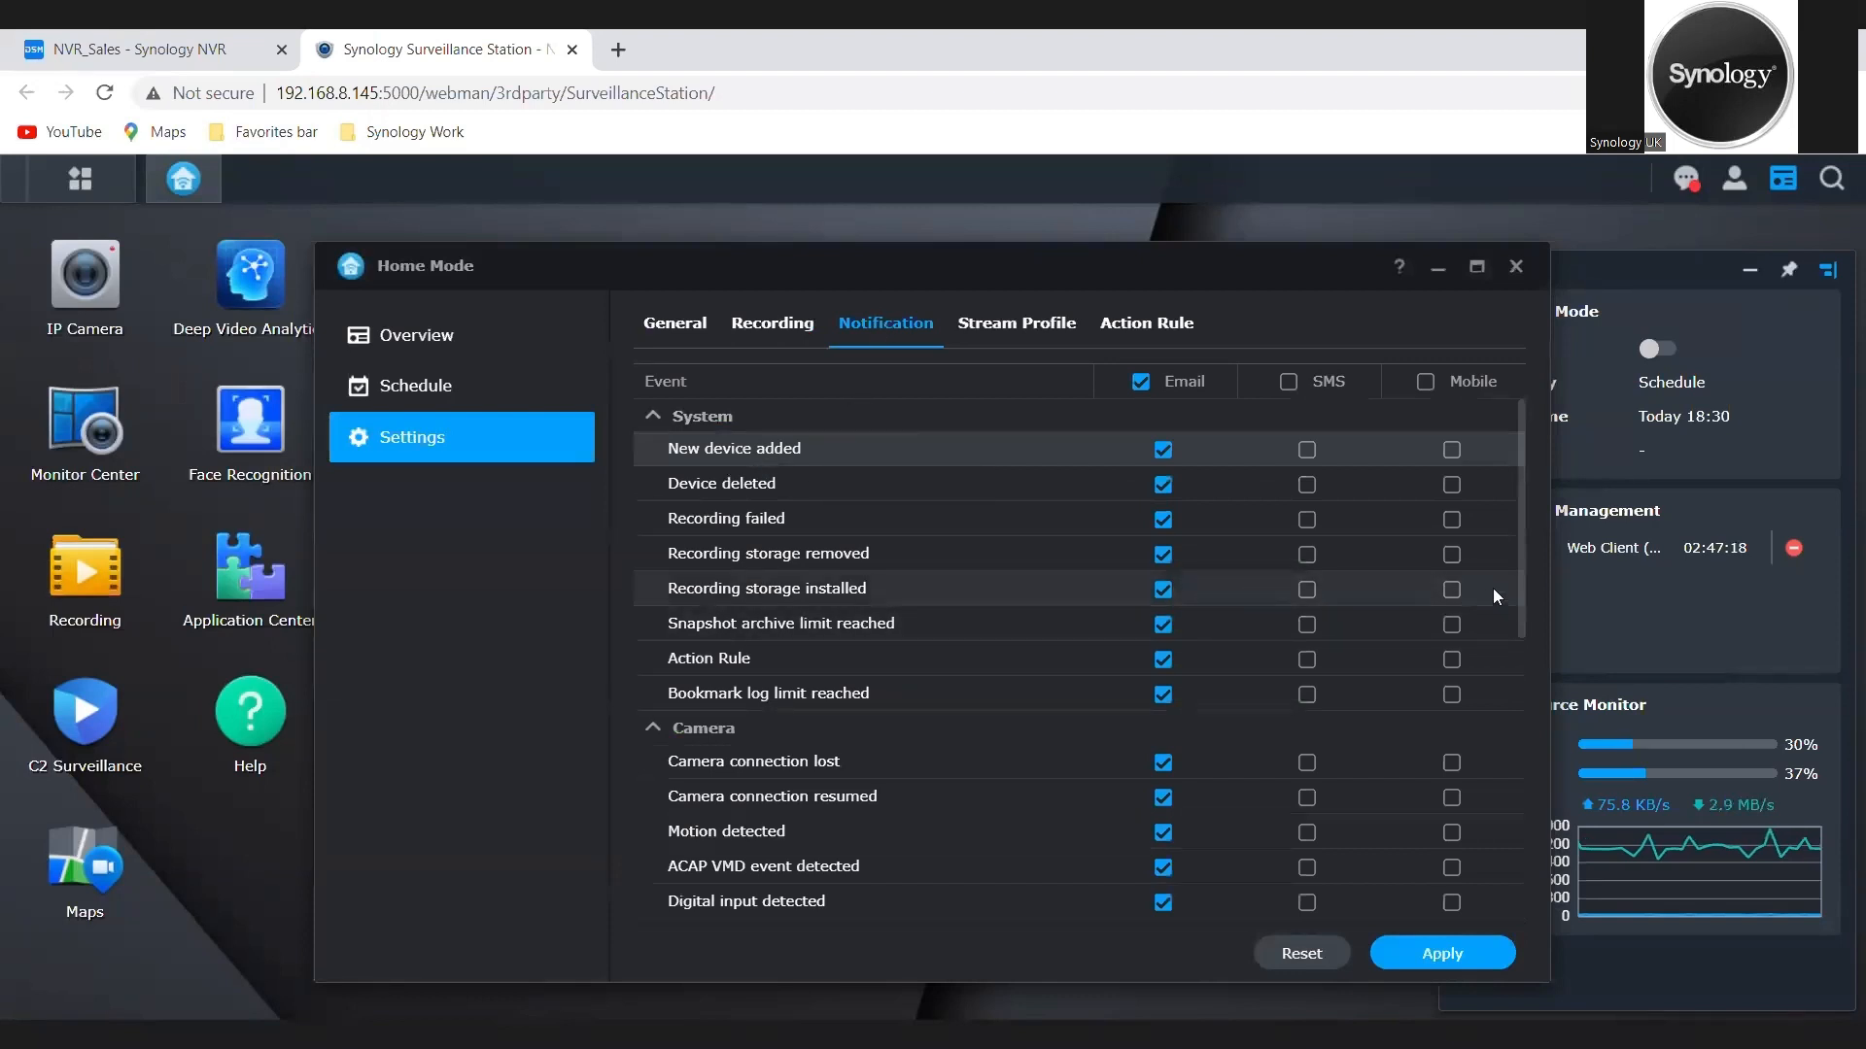
pyautogui.moveTo(1522, 587)
pyautogui.mouseDown()
pyautogui.moveTo(1553, 935)
pyautogui.moveTo(1514, 555)
pyautogui.mouseUp()
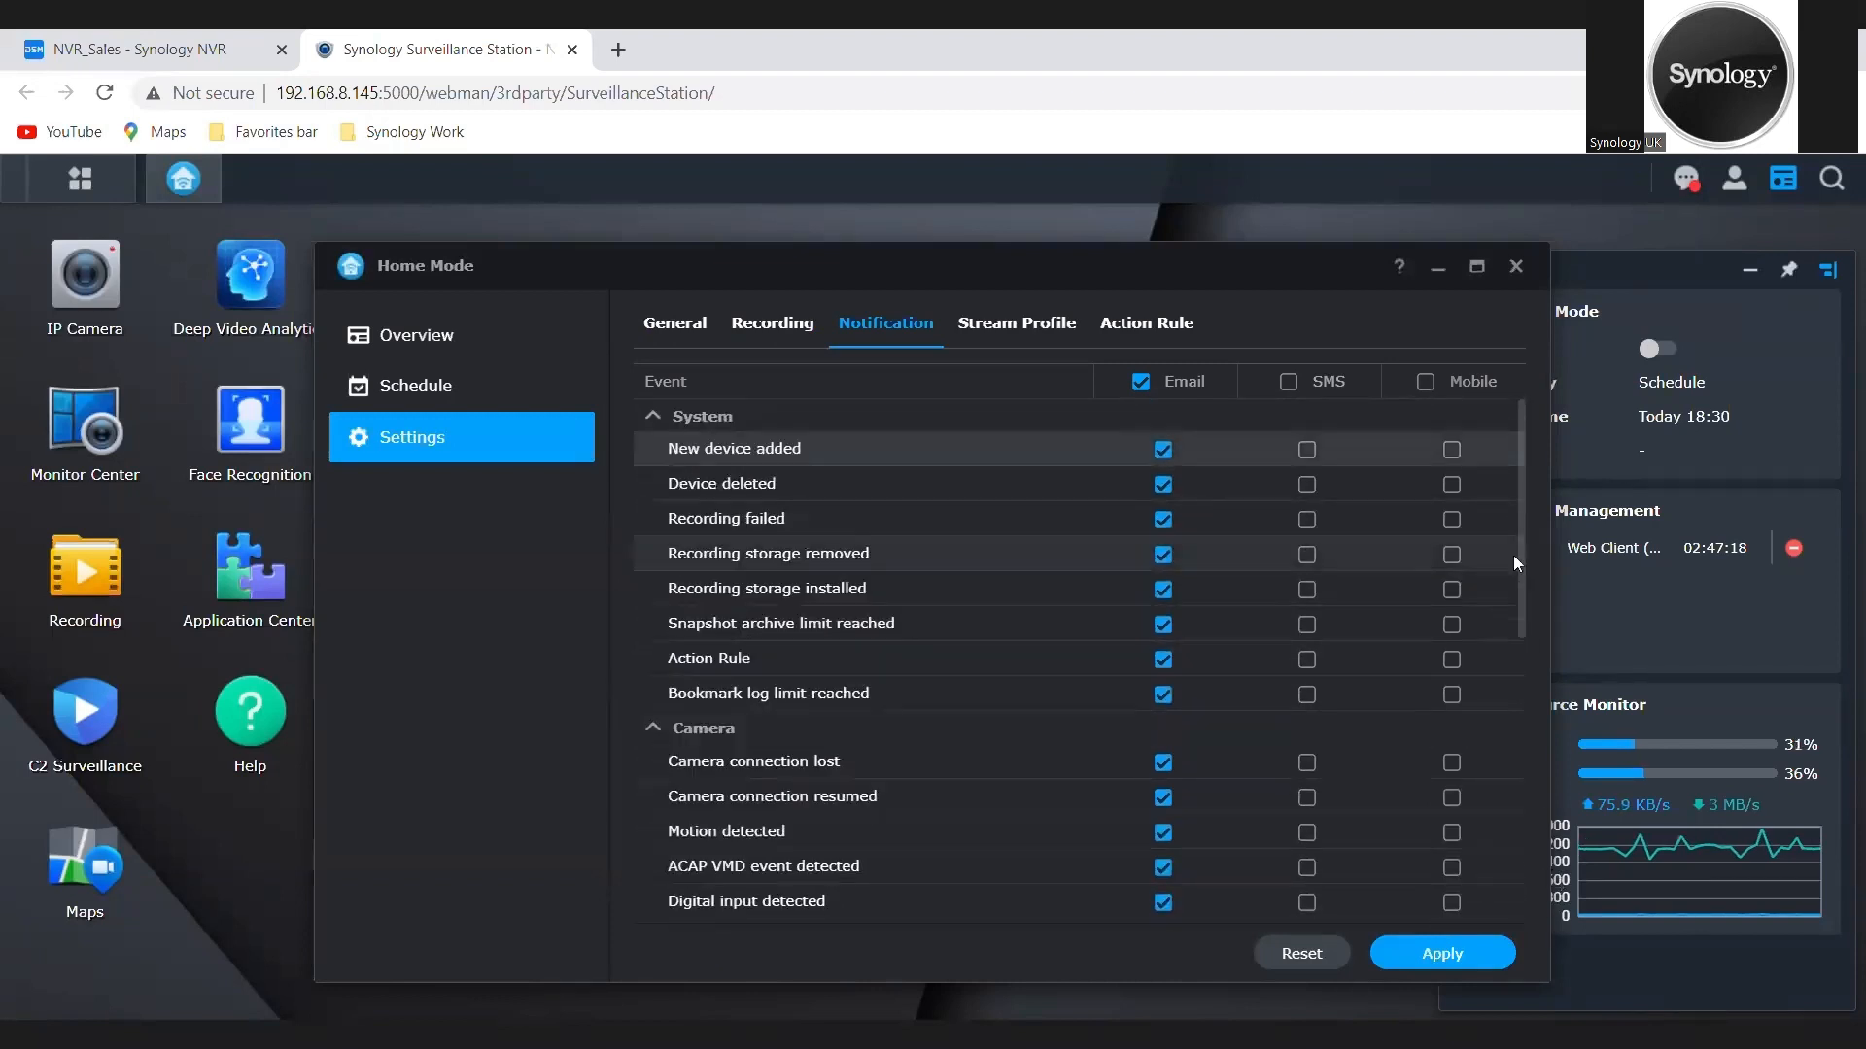
pyautogui.click(1025, 335)
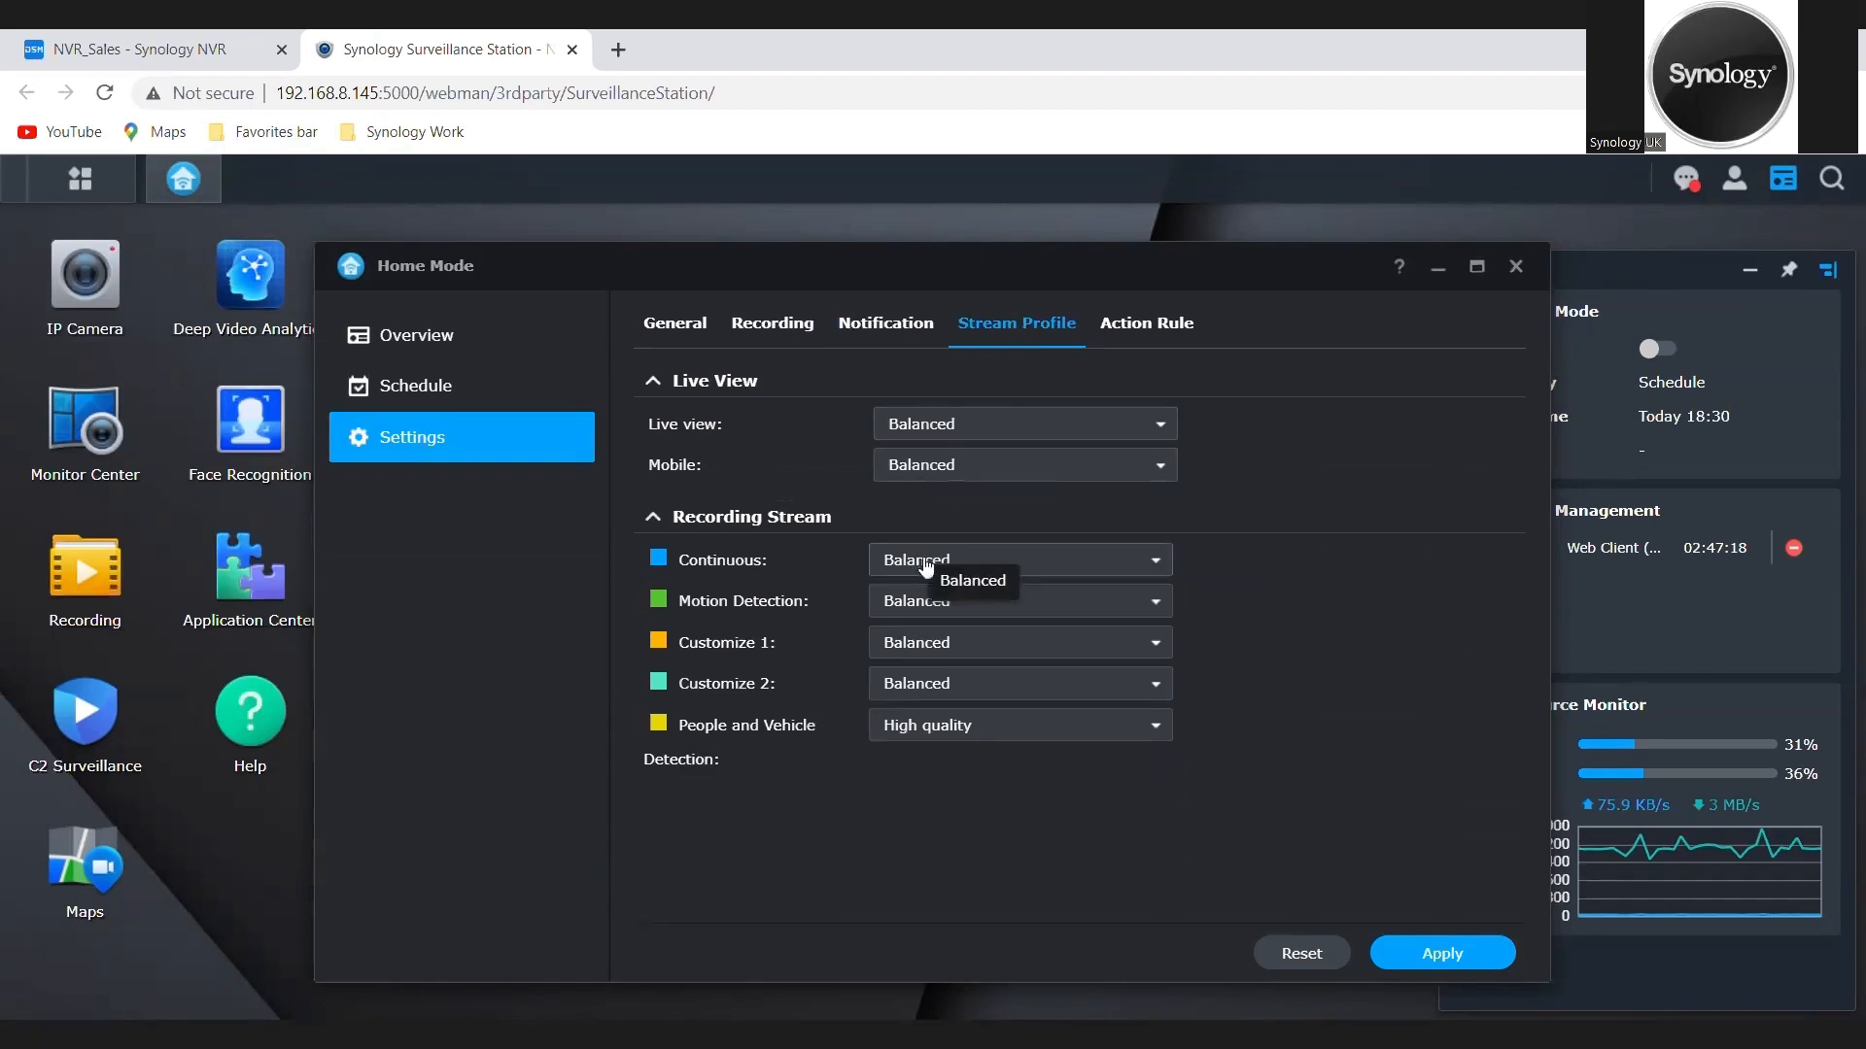
pyautogui.click(1144, 338)
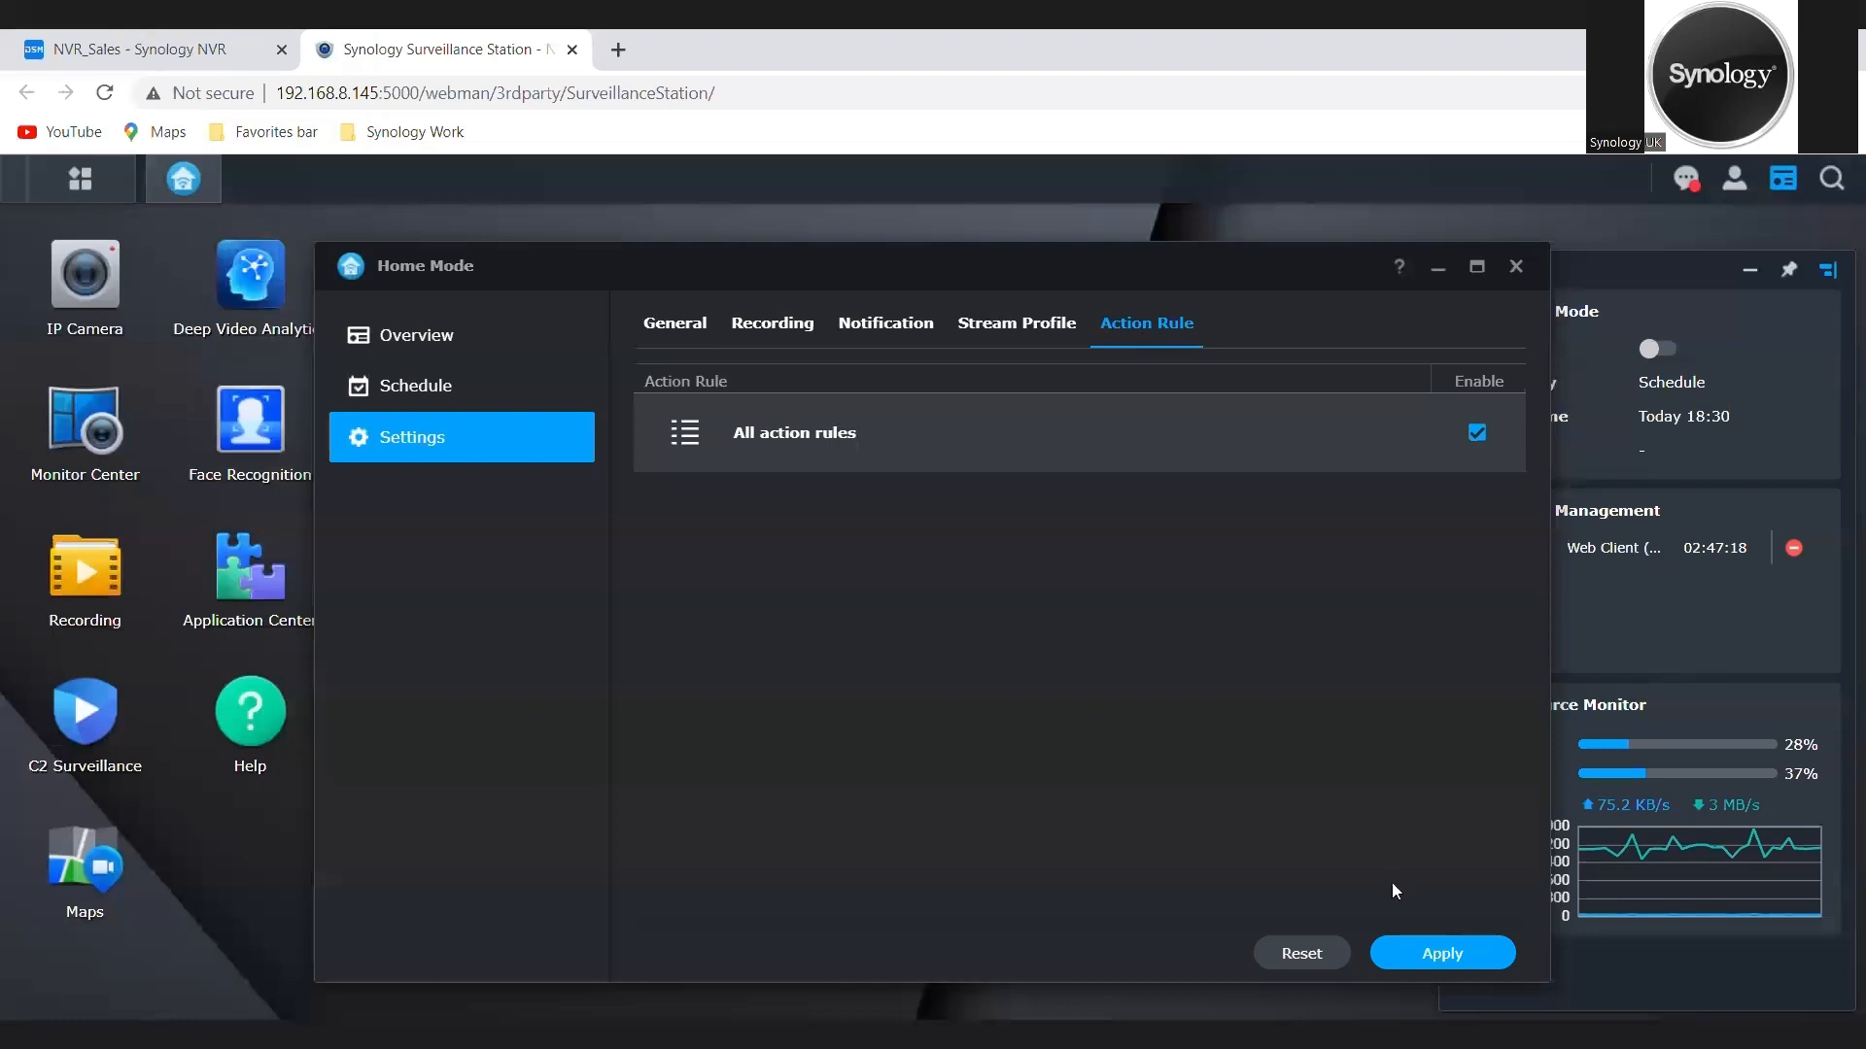
pyautogui.click(1468, 961)
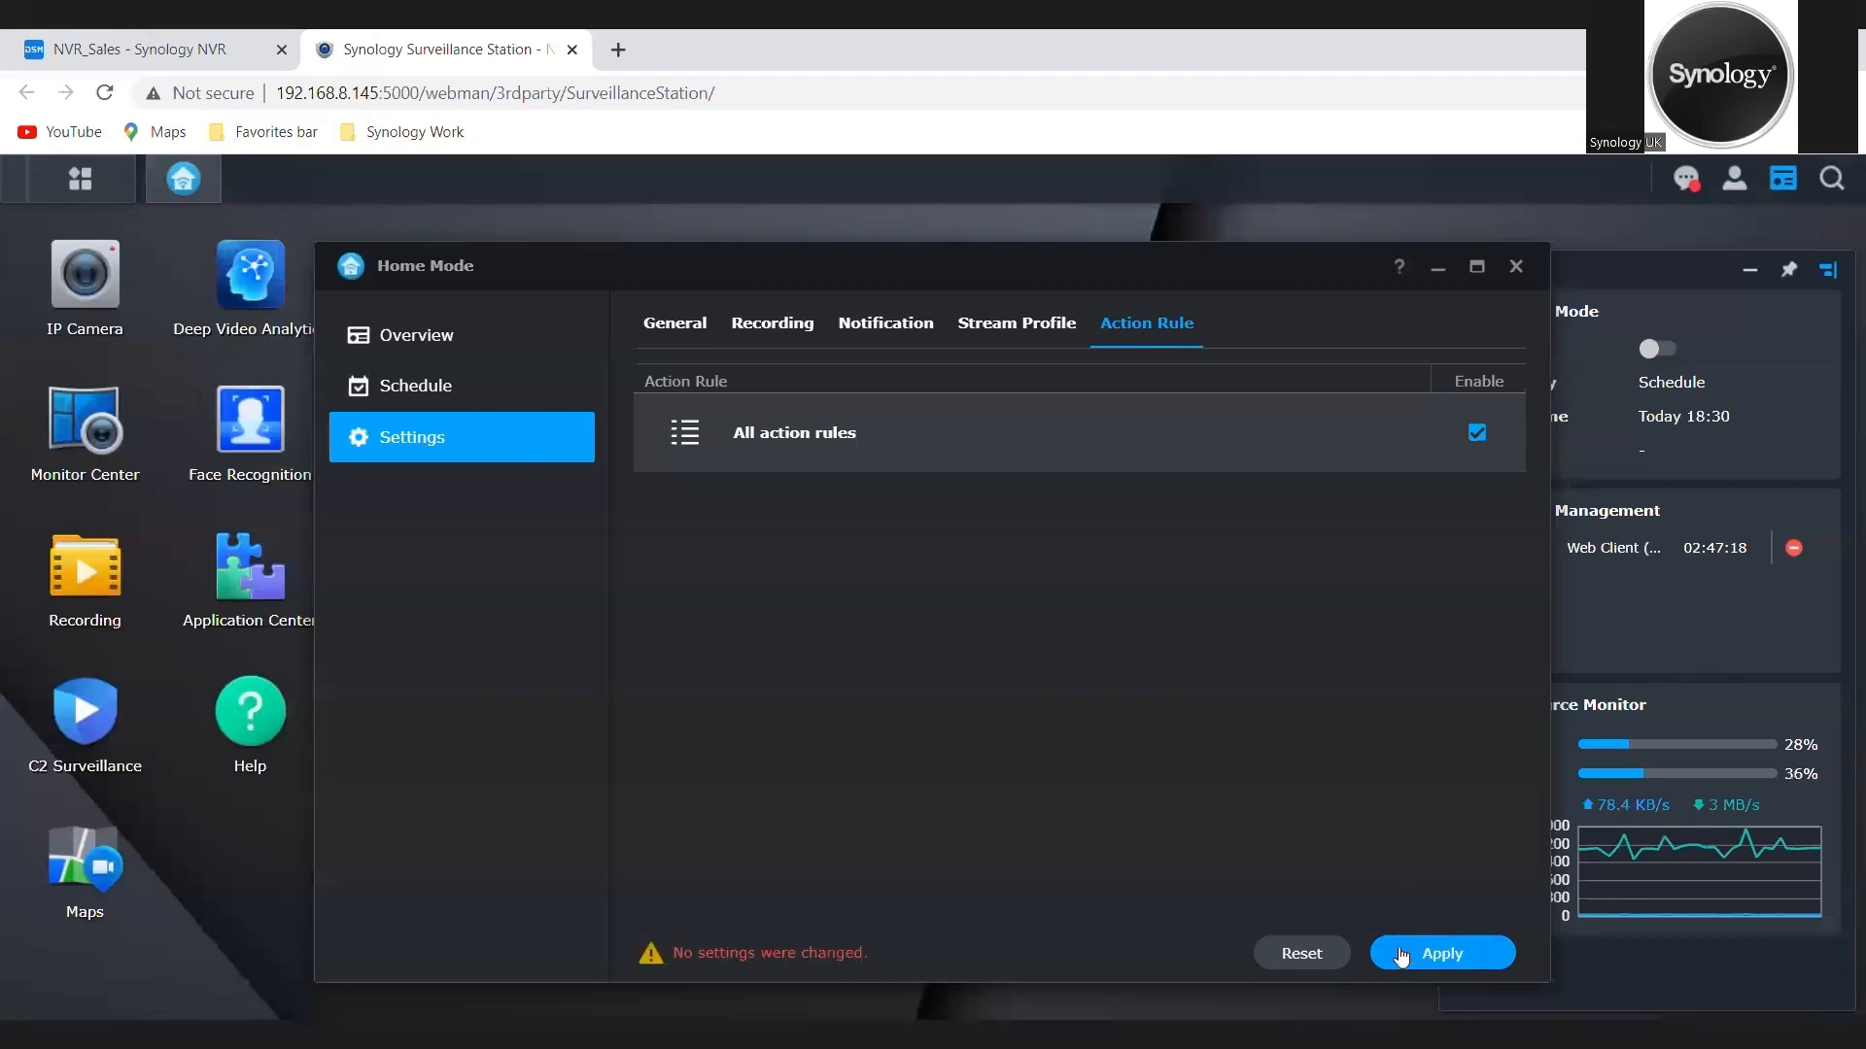
pyautogui.click(1516, 267)
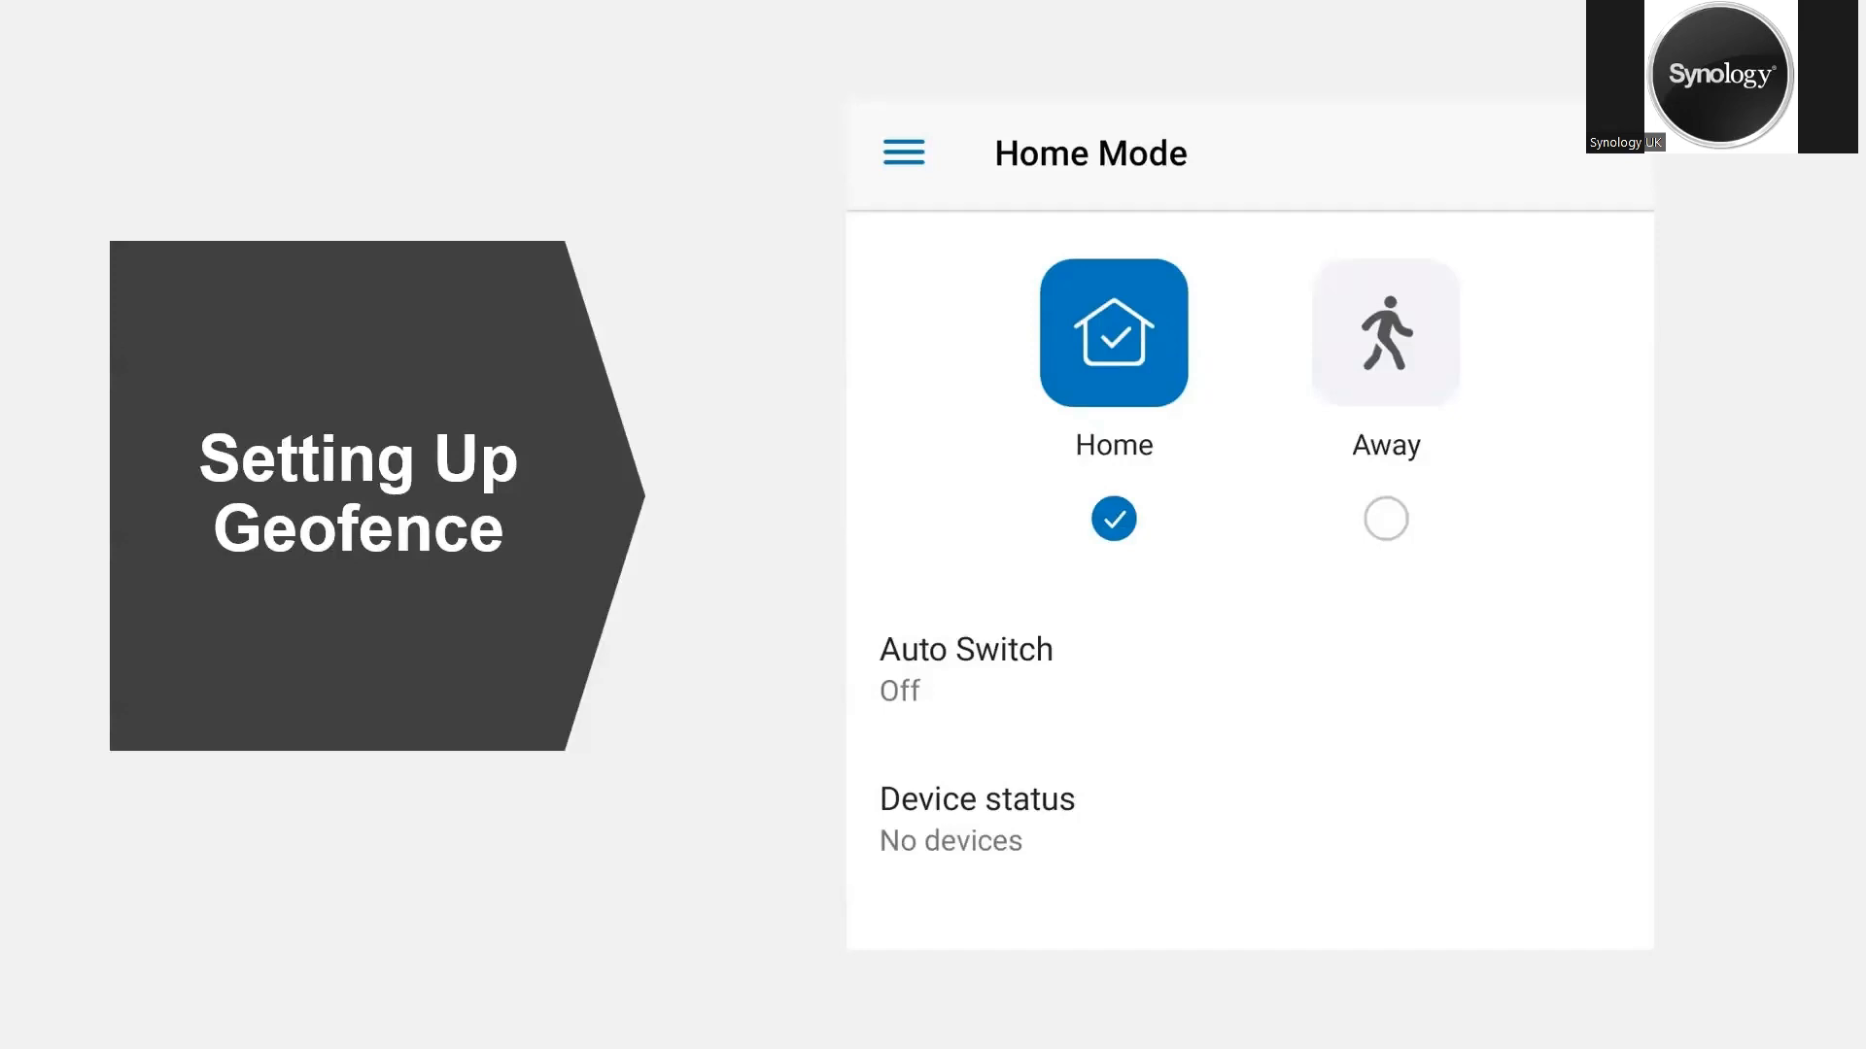
pyautogui.press('Right')
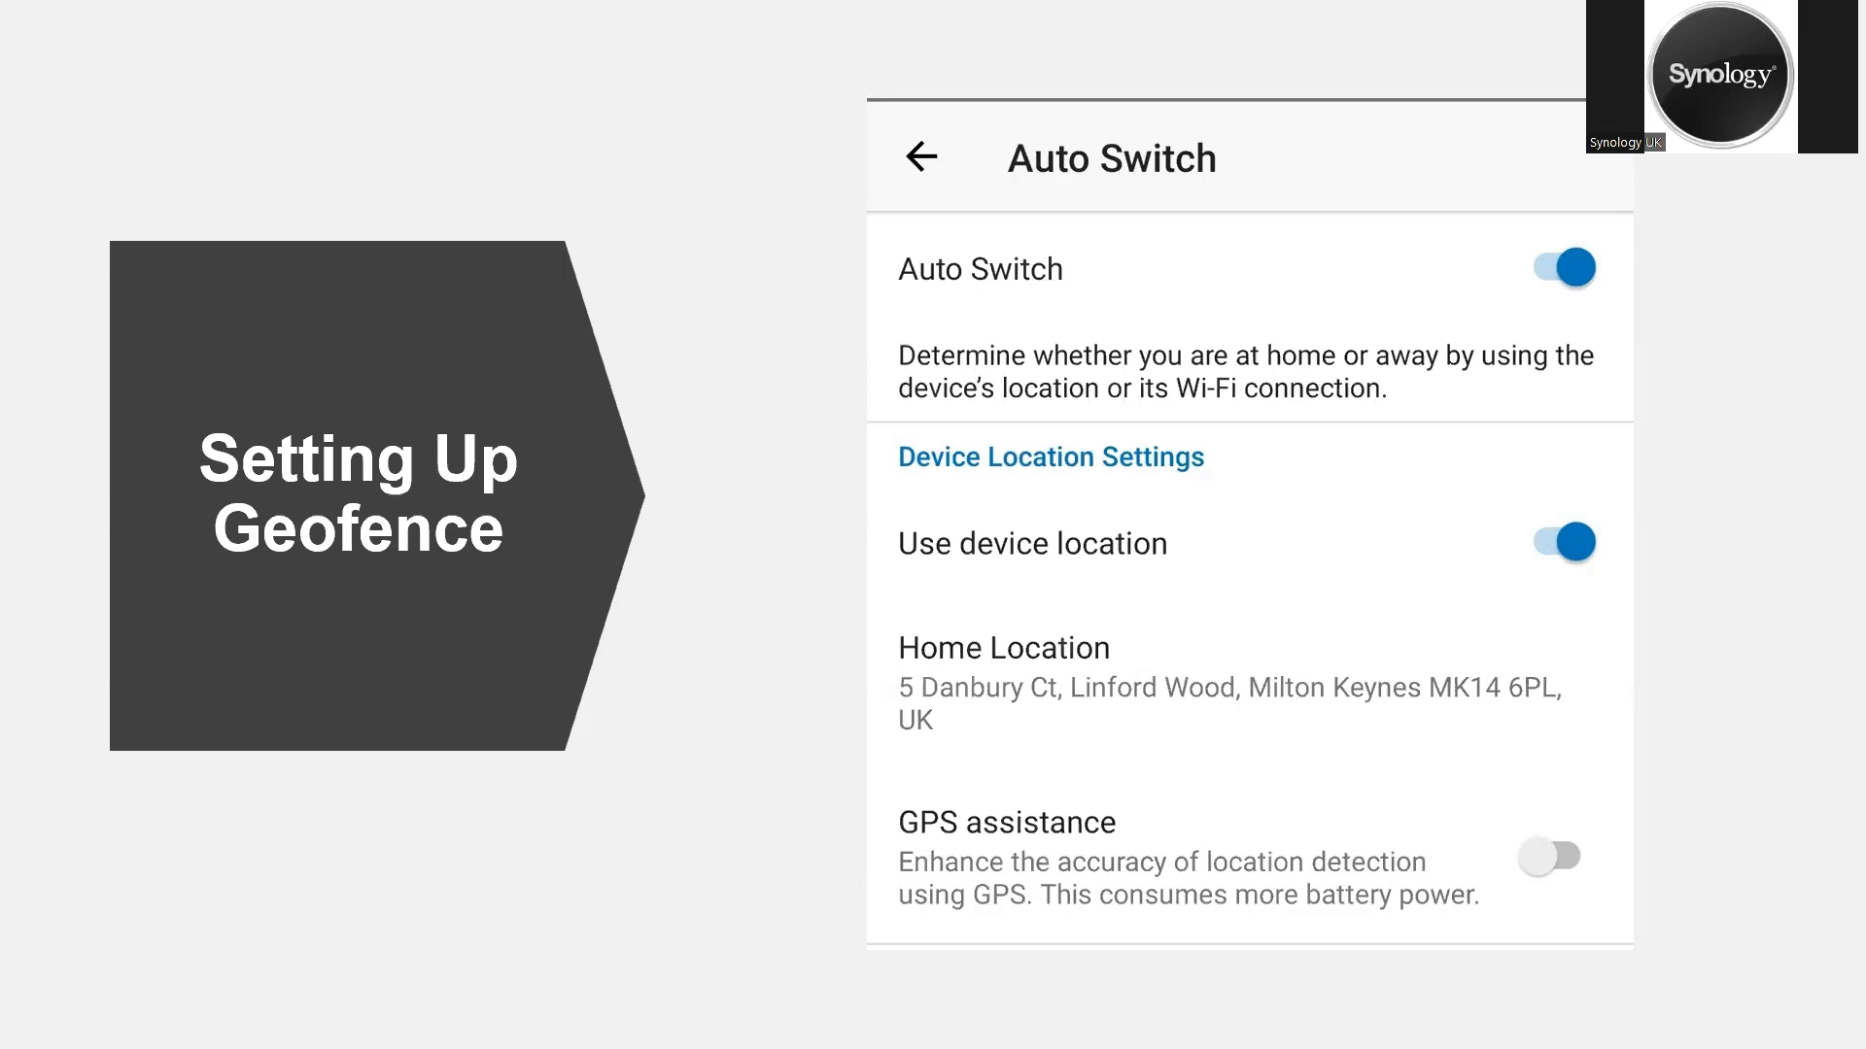
pyautogui.press('Right')
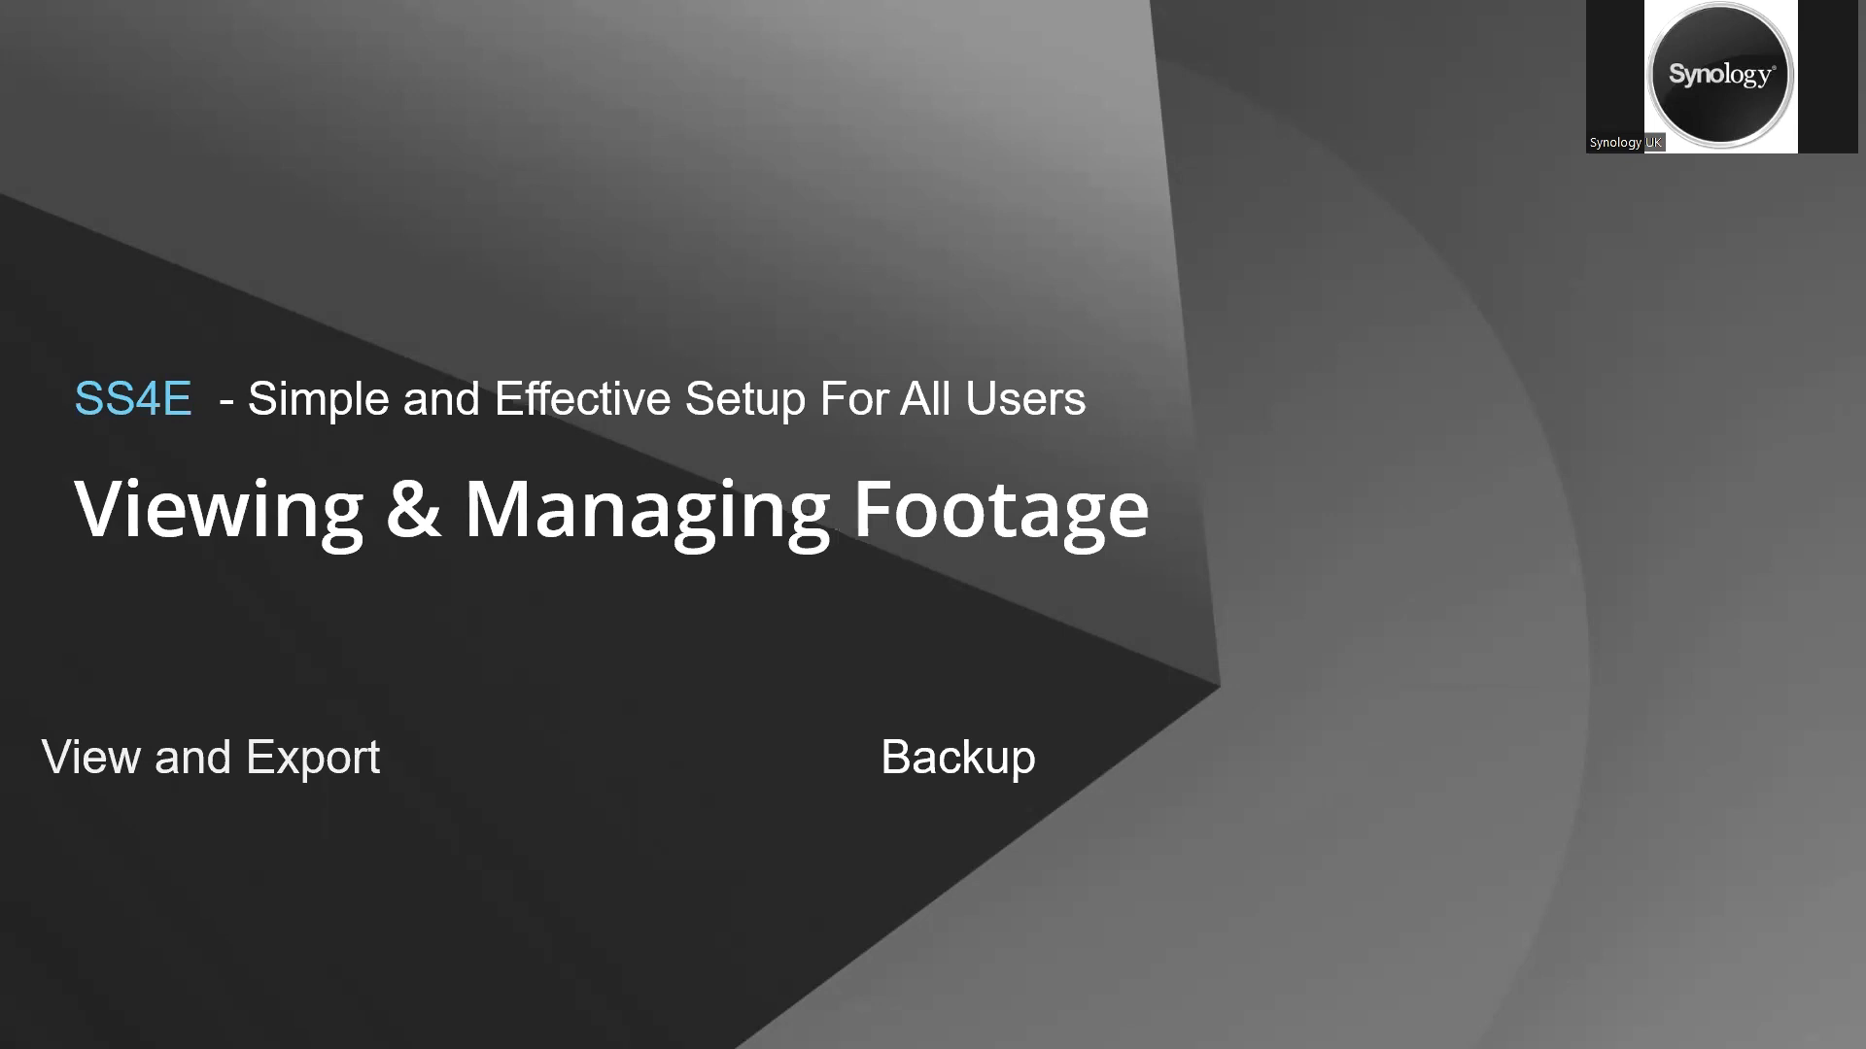
pyautogui.press('Right')
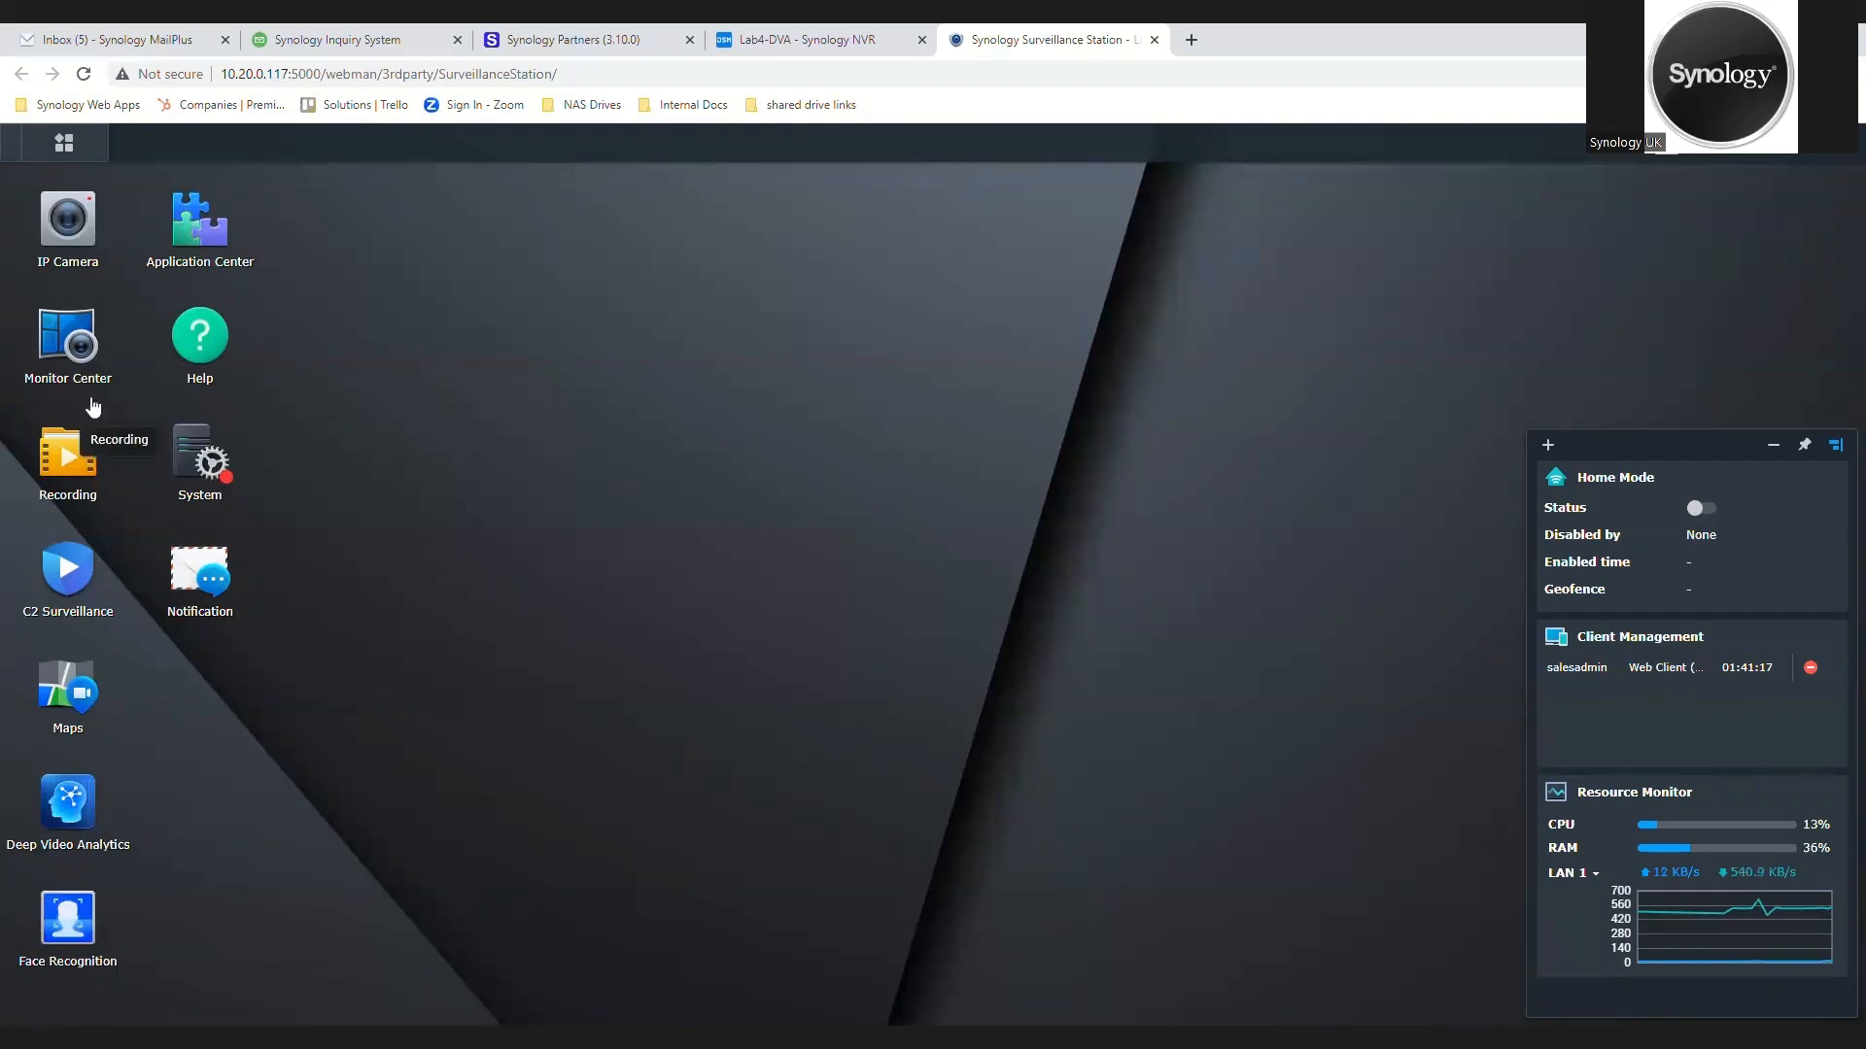
# Step: Play the latest VC1 recording from the recording list and close the player
pyautogui.click(83, 476)
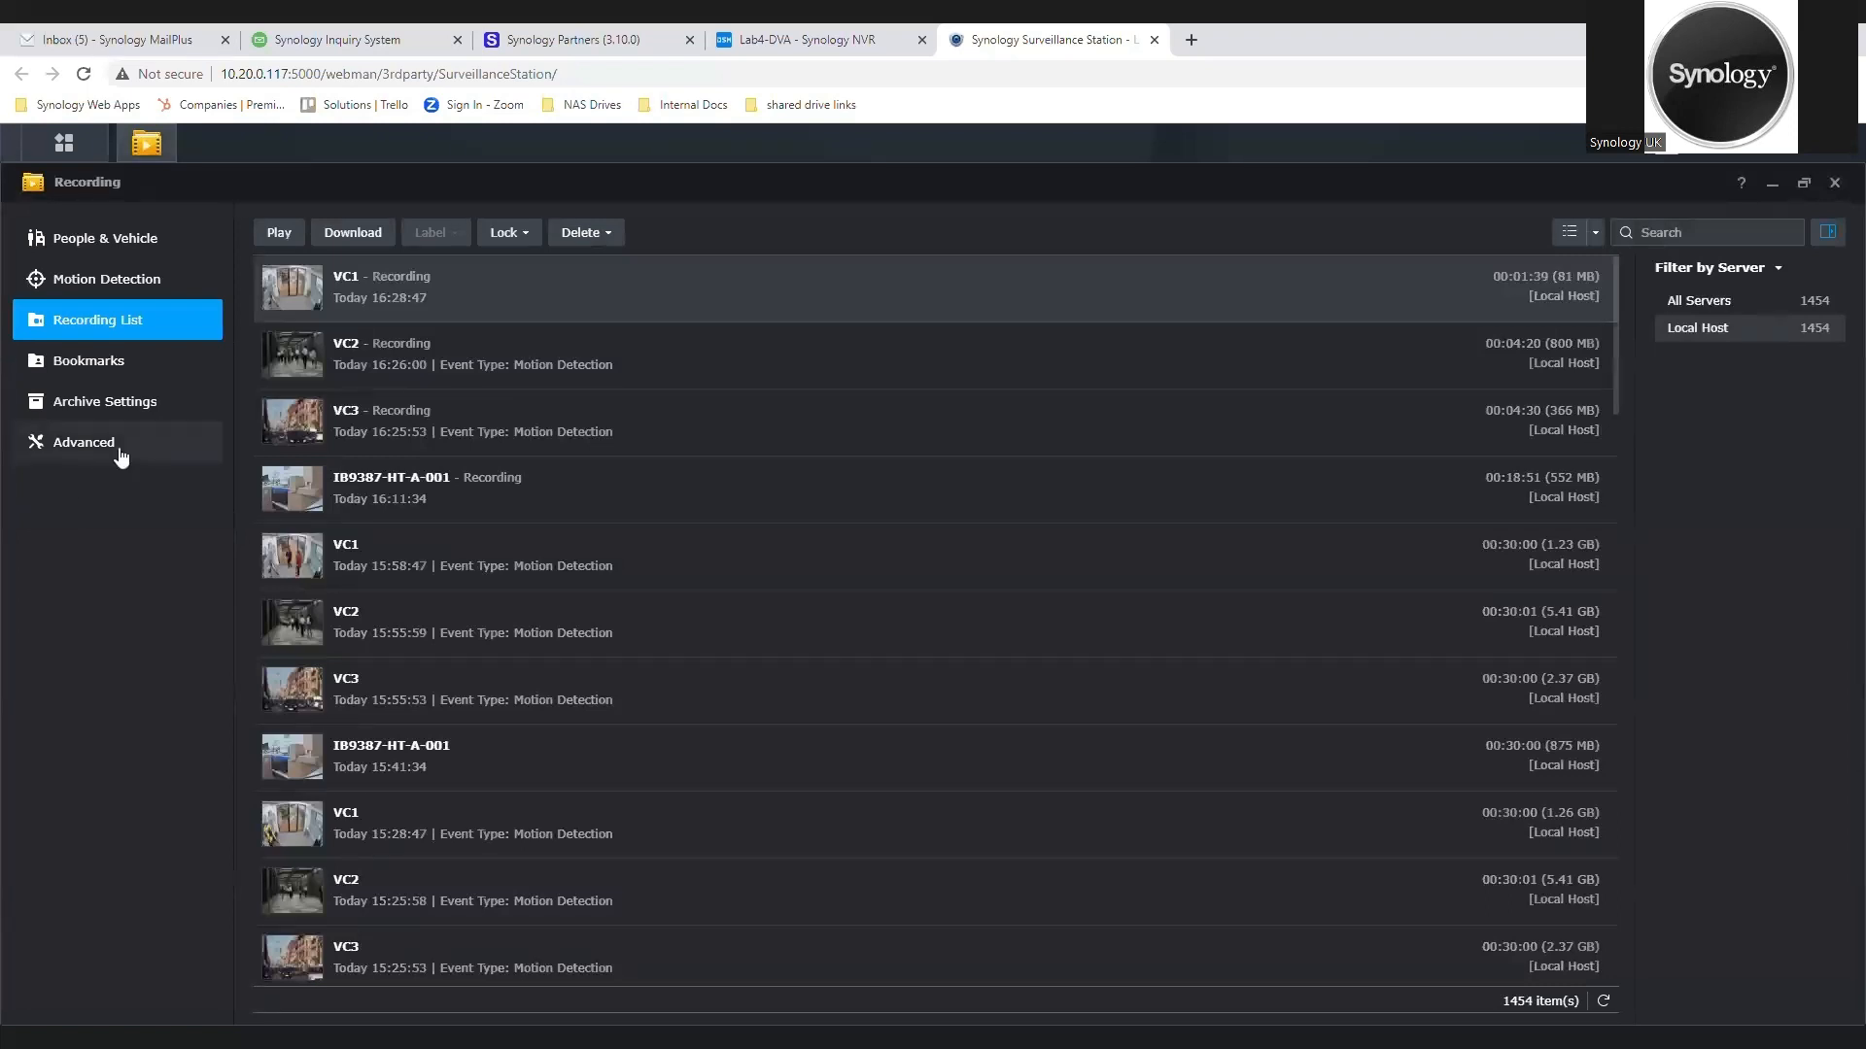
pyautogui.click(281, 235)
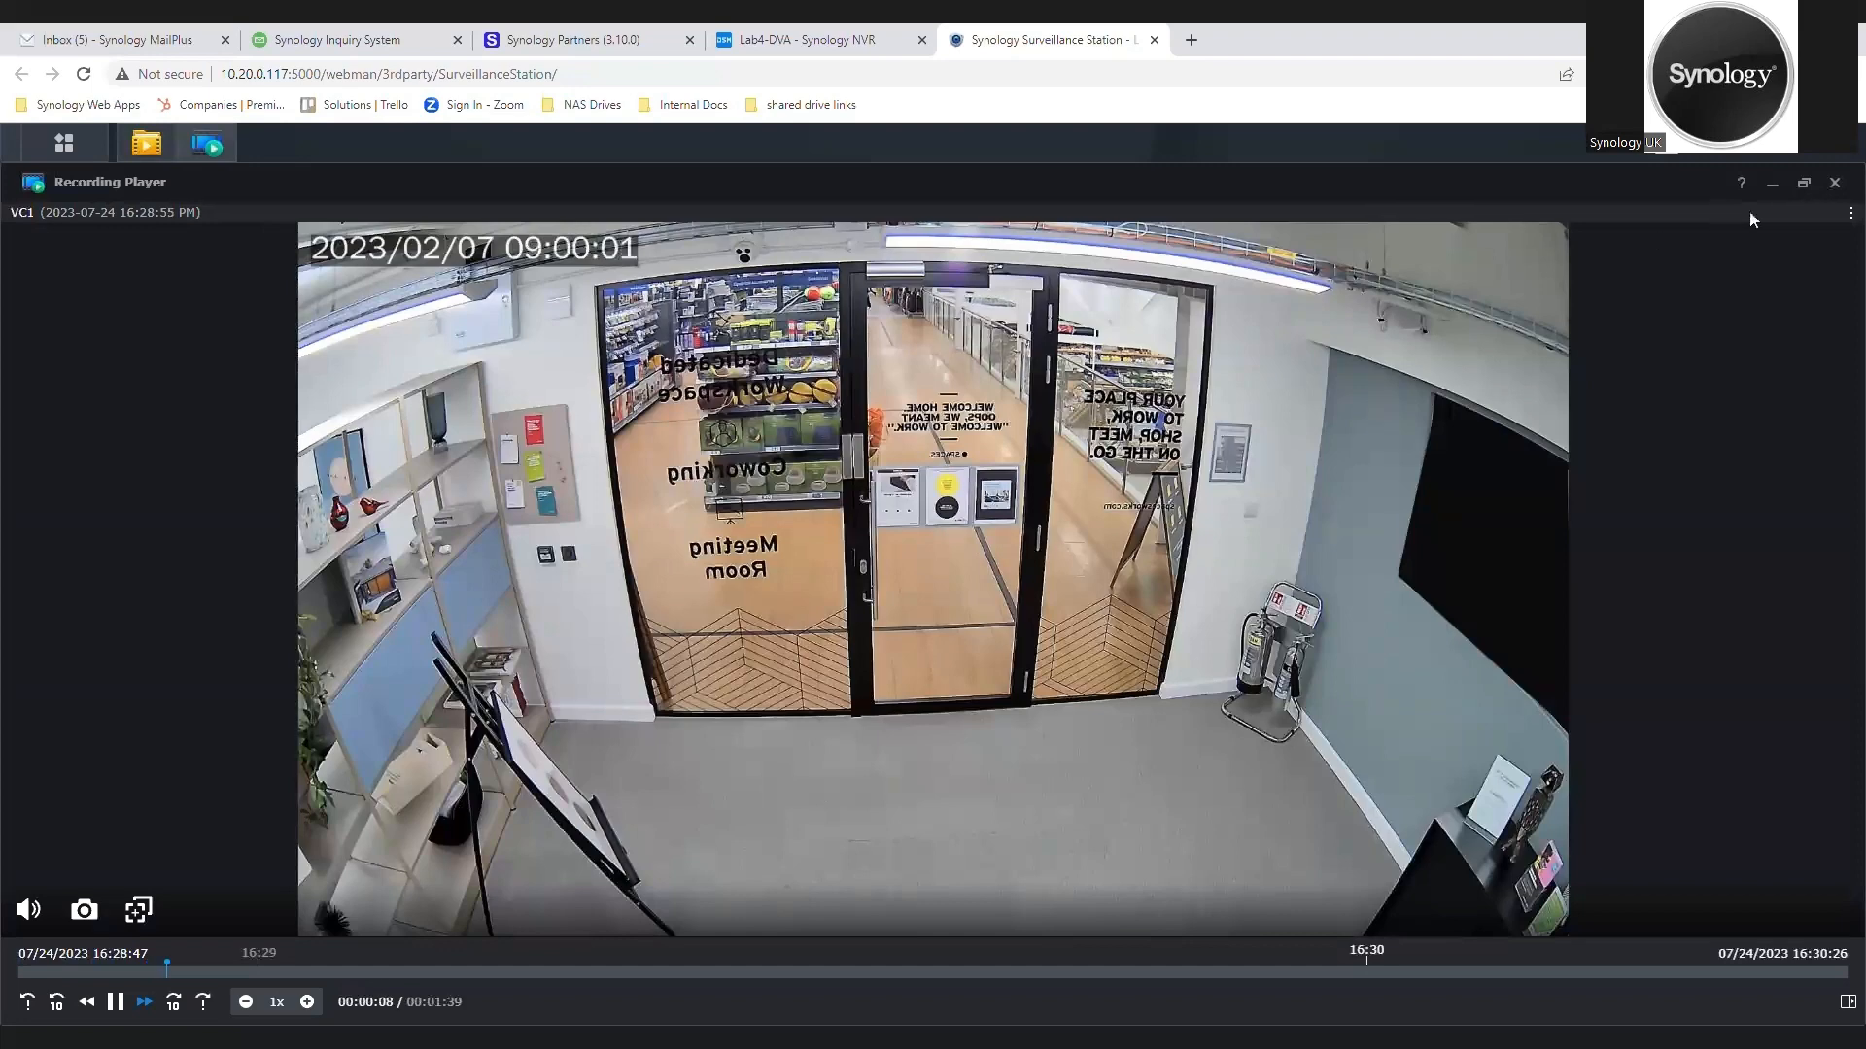
pyautogui.click(1836, 184)
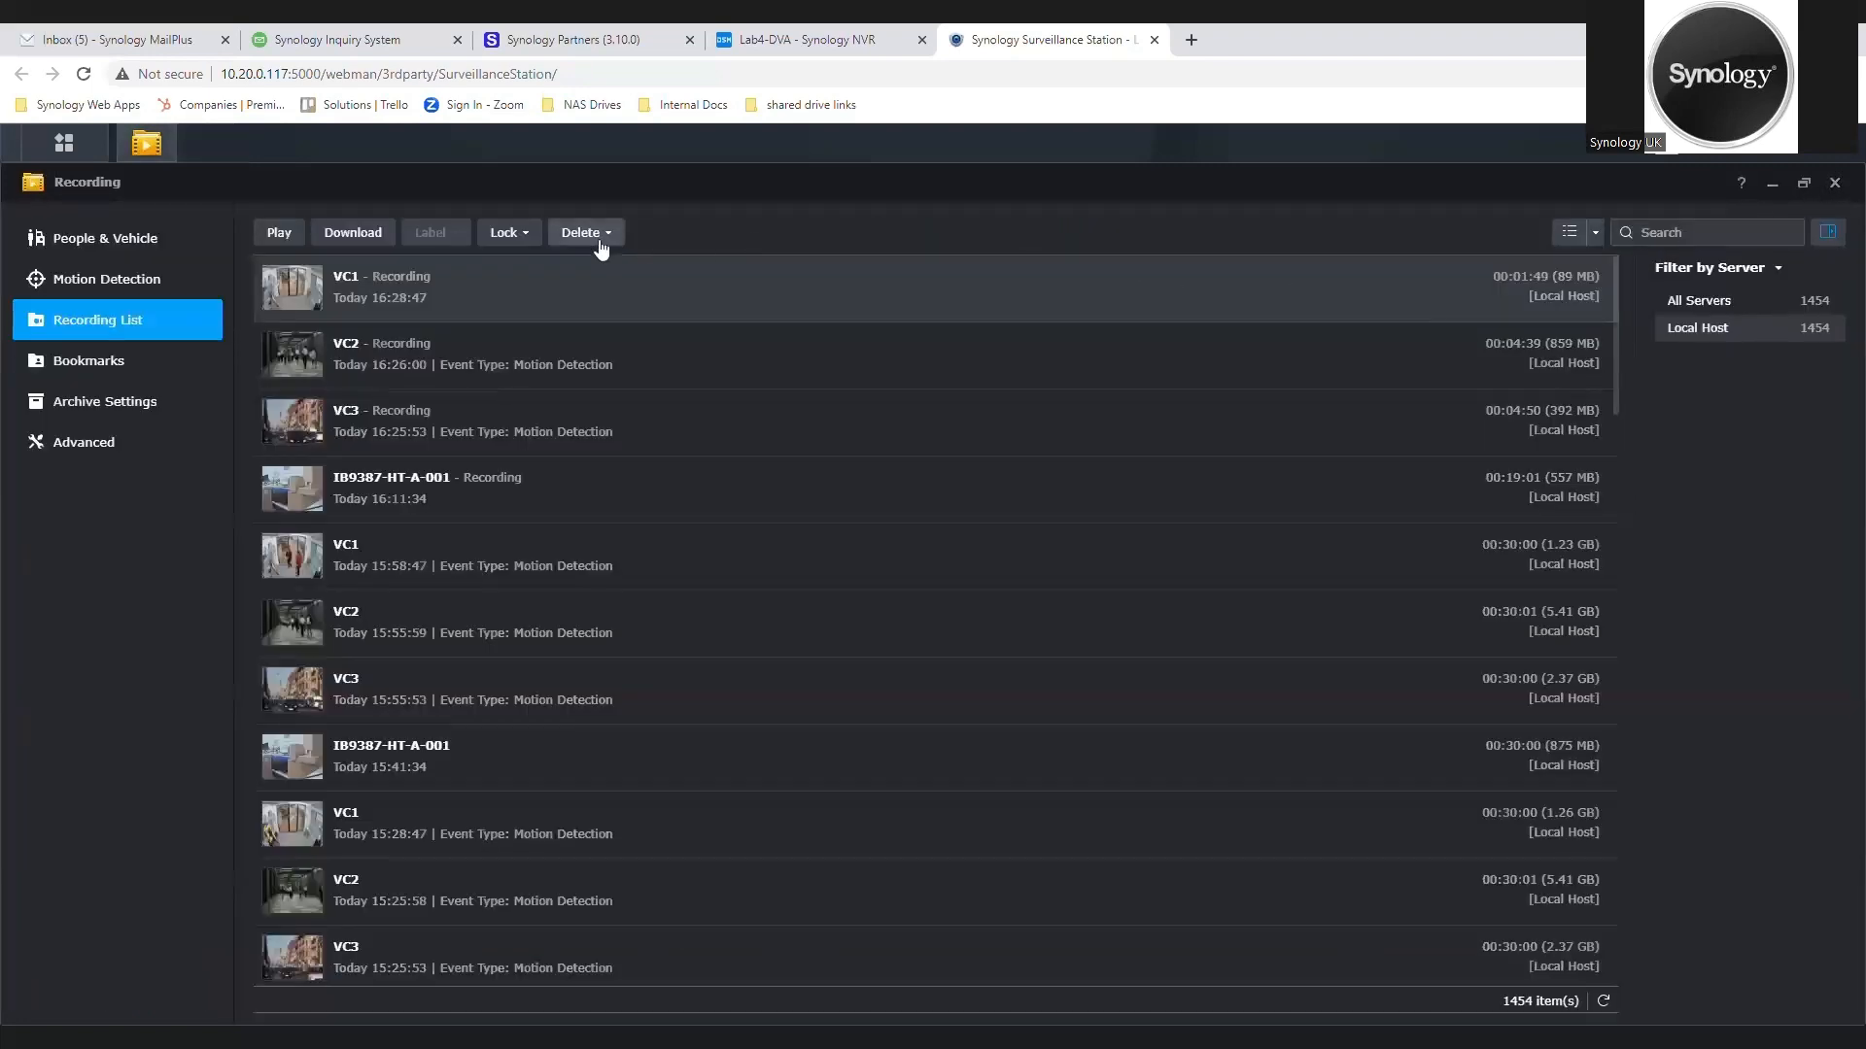
# Step: Set up a recording download for a specified period from camera IB9387-HT-A-001
pyautogui.click(361, 237)
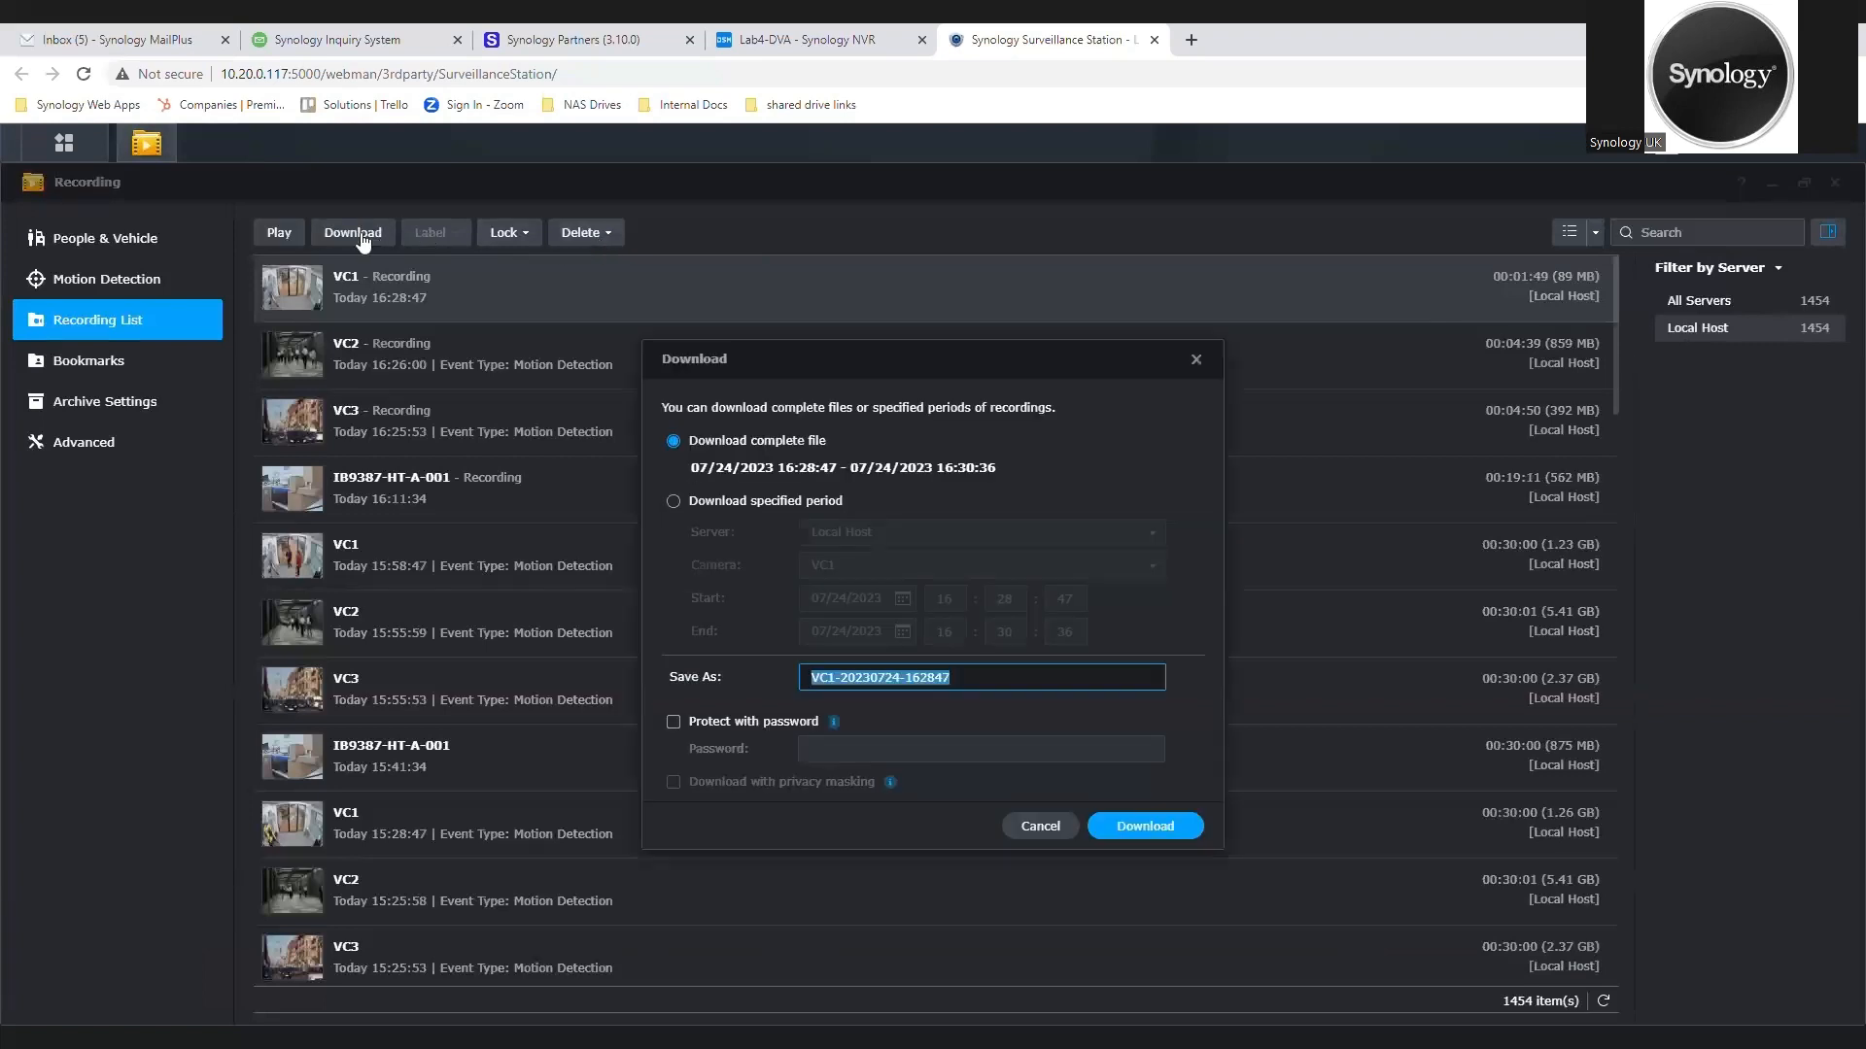
pyautogui.click(728, 504)
pyautogui.click(1016, 573)
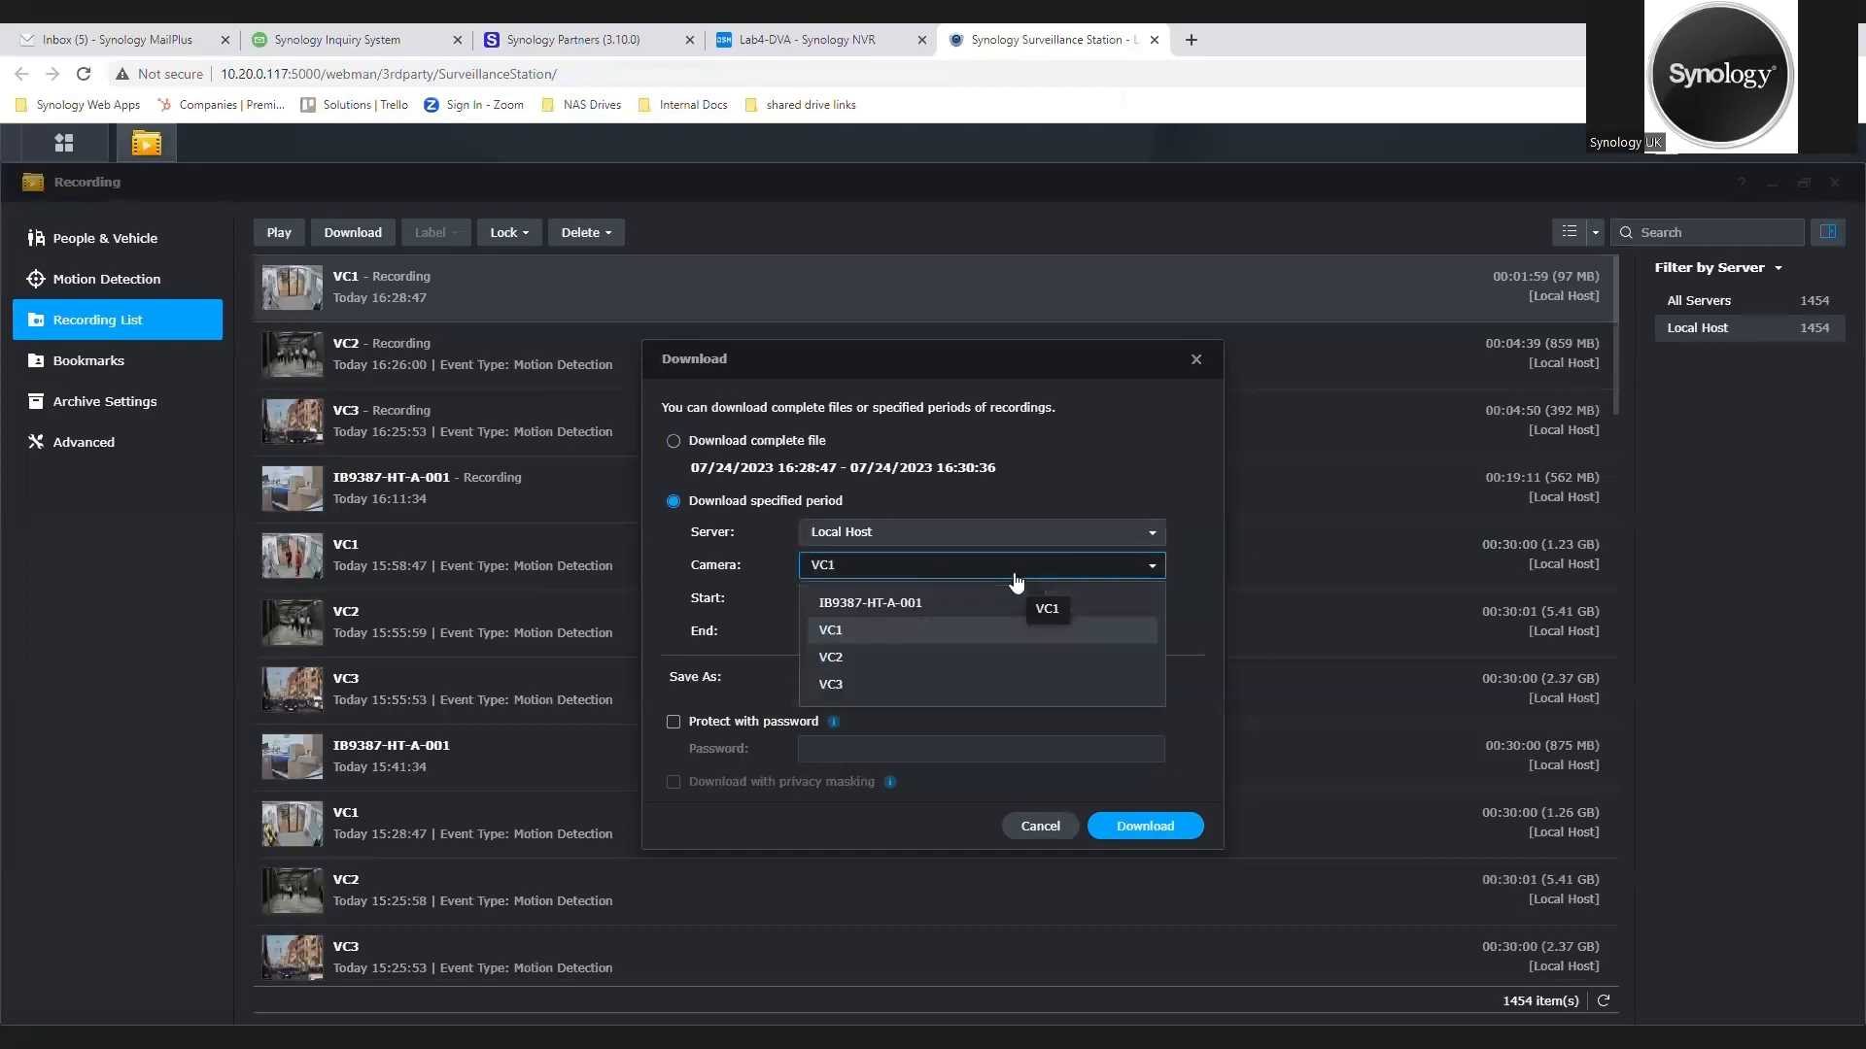
pyautogui.click(880, 607)
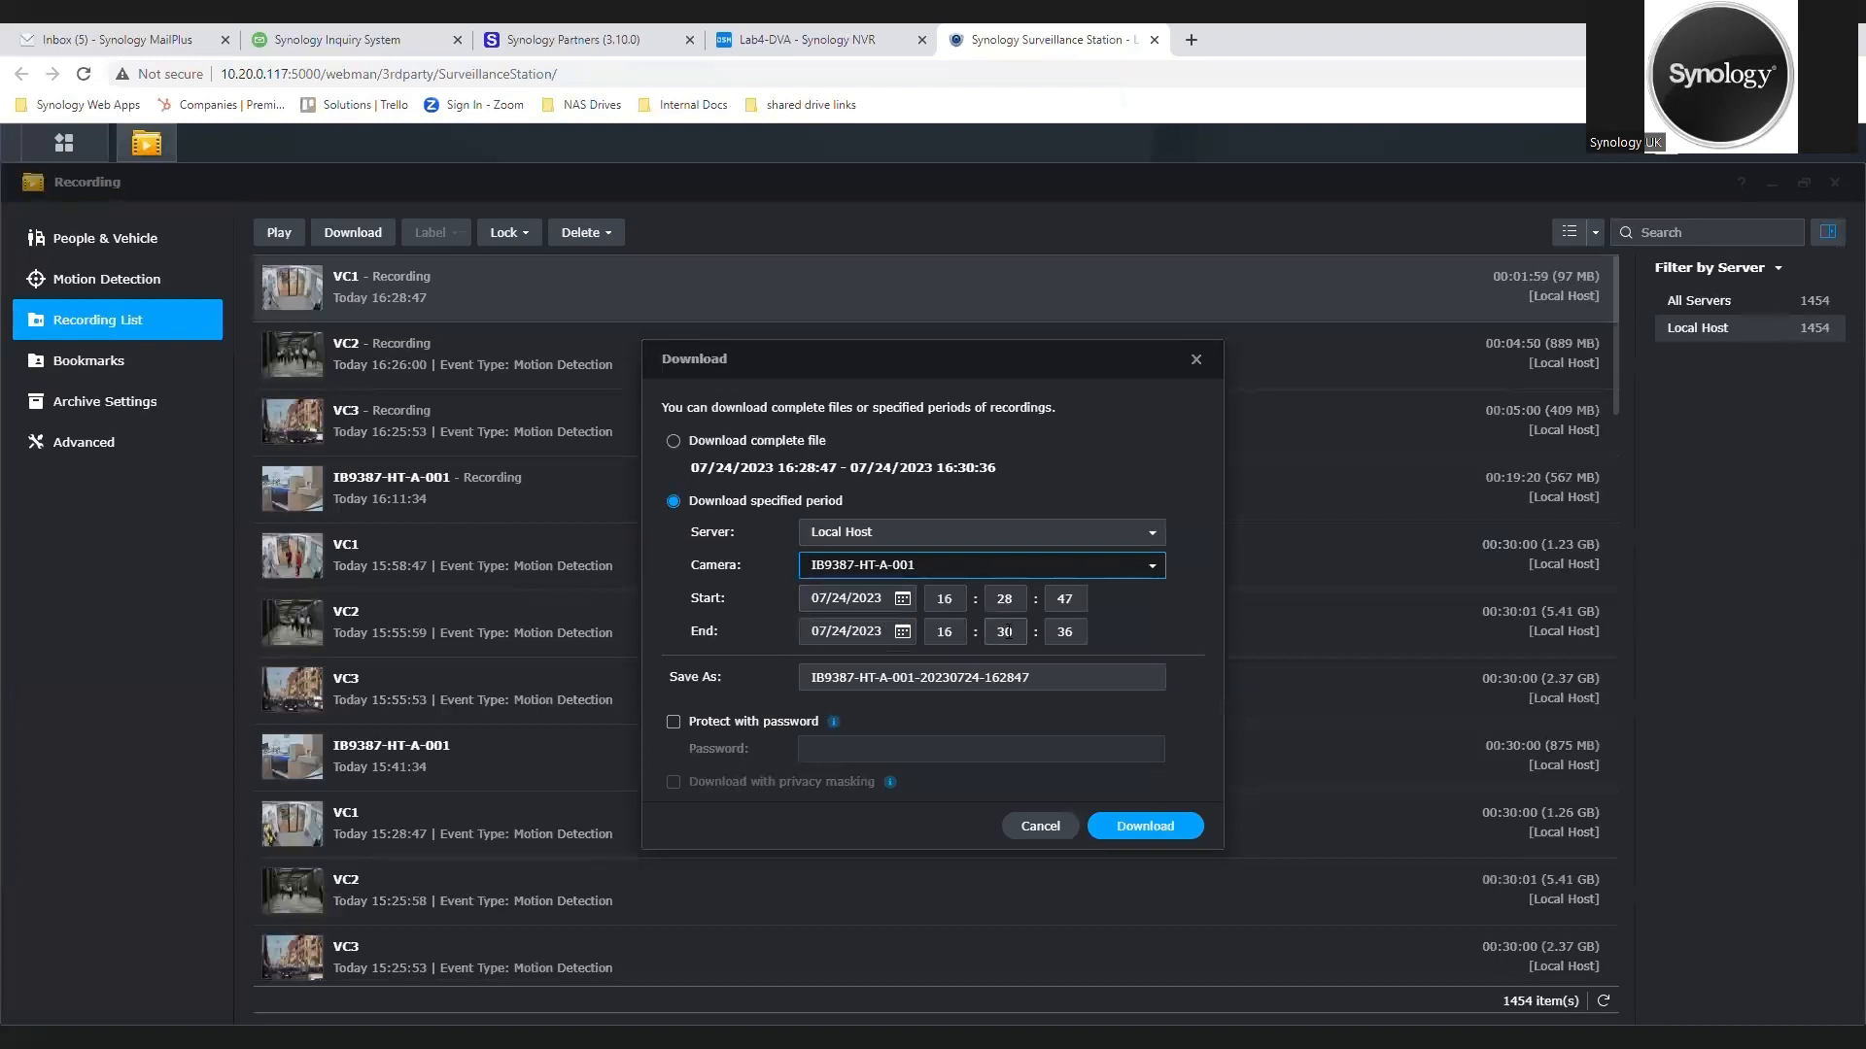
# Step: Download the footage with password protection, entering the download password, and open the downloaded zip file
pyautogui.click(728, 719)
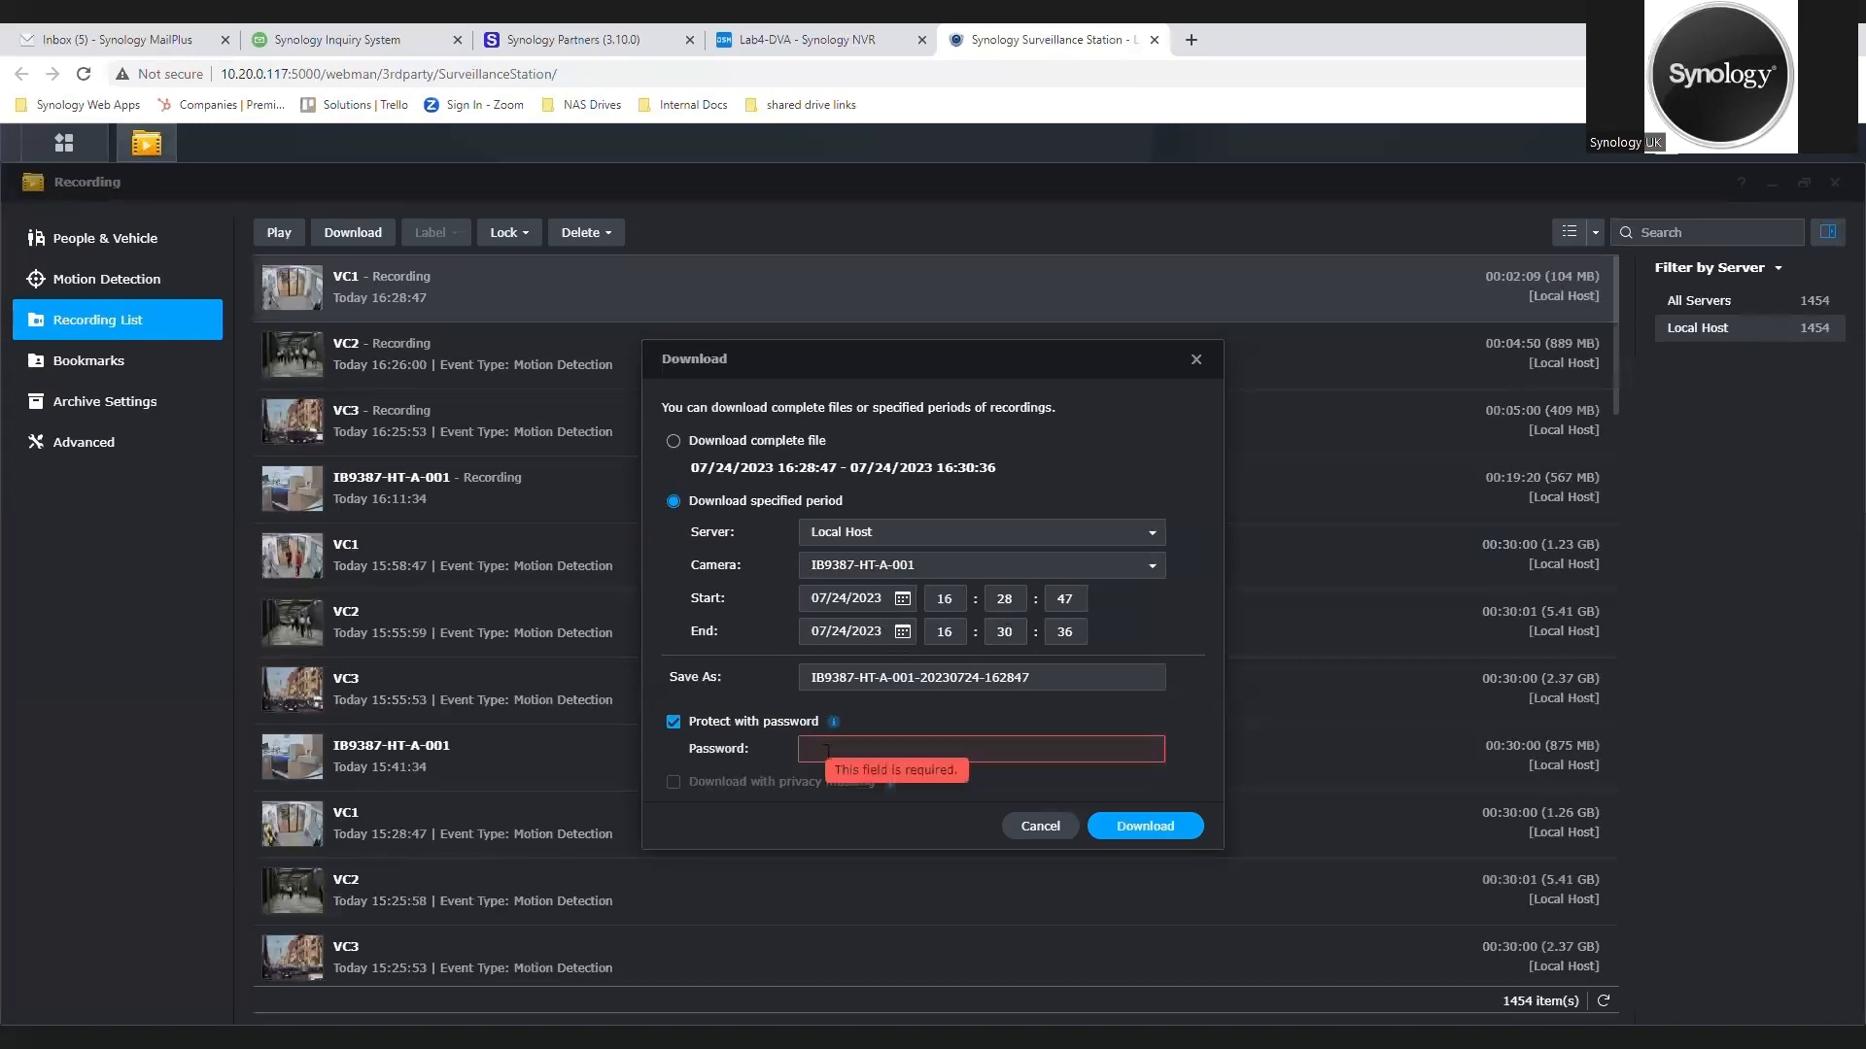
pyautogui.write('********')
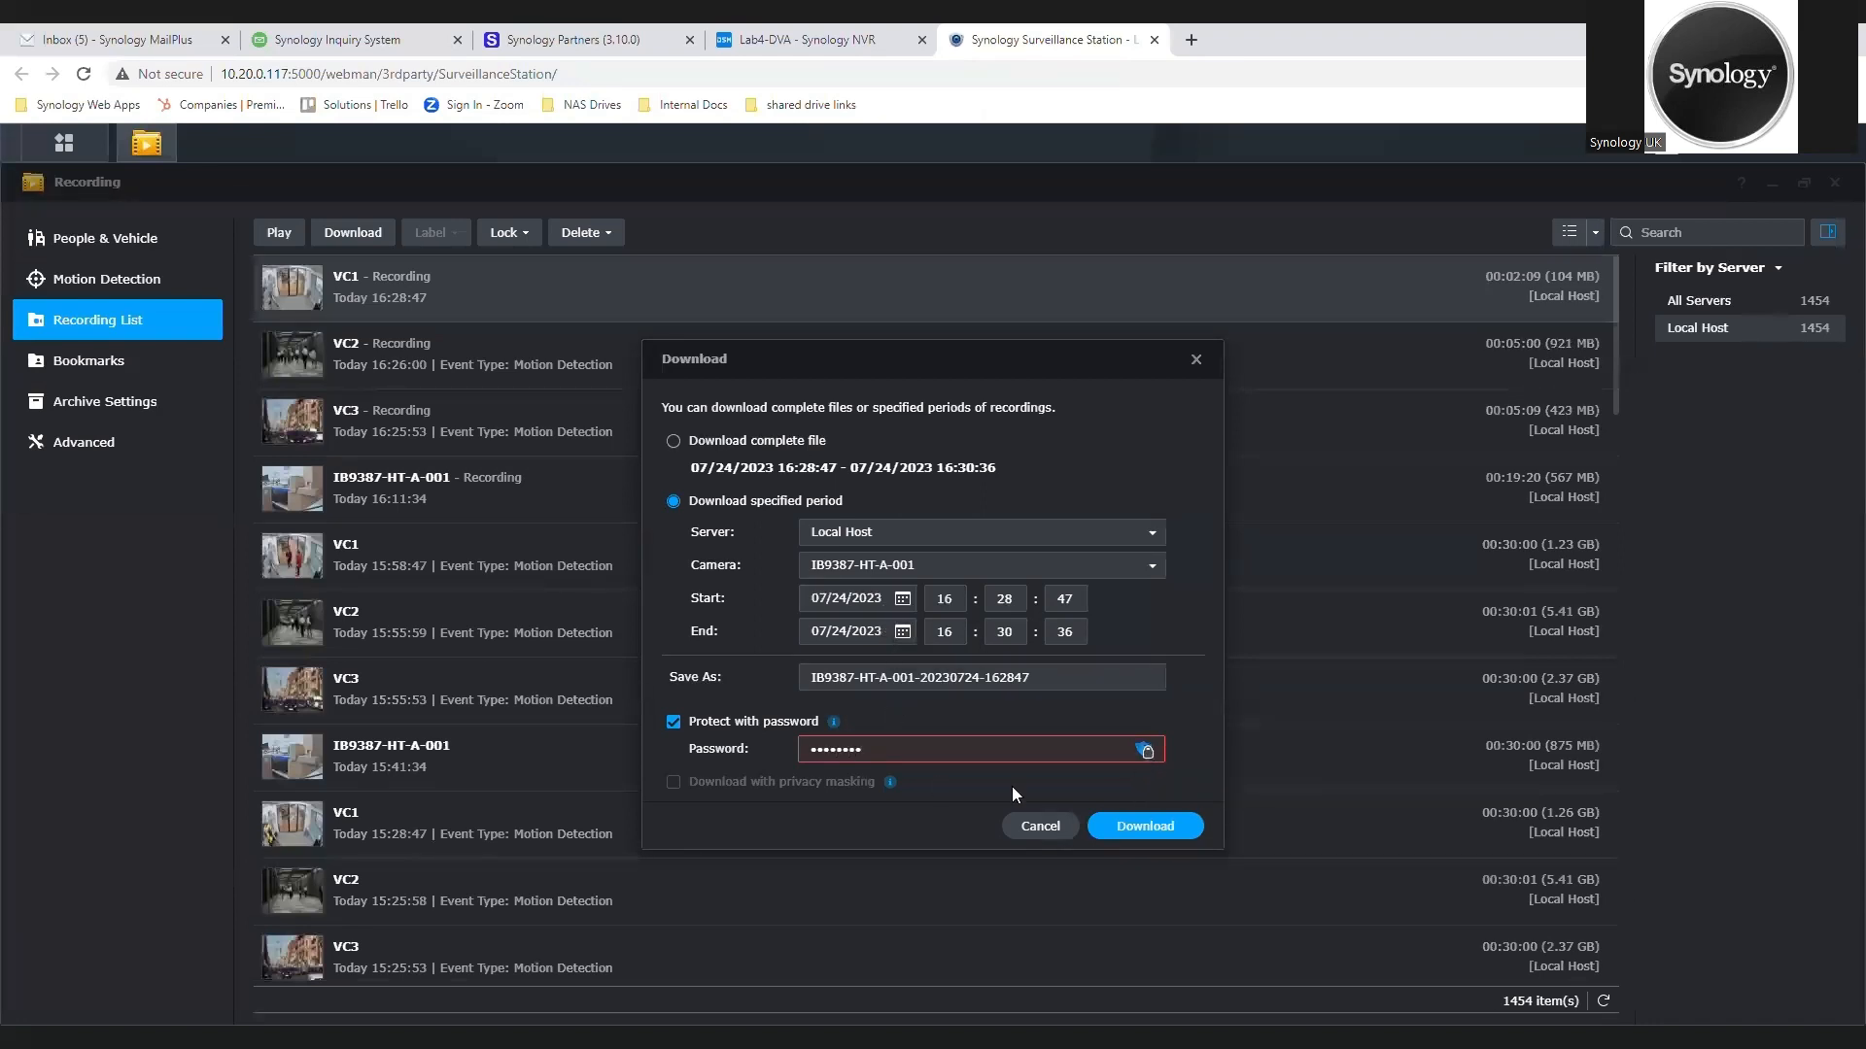
pyautogui.click(1166, 825)
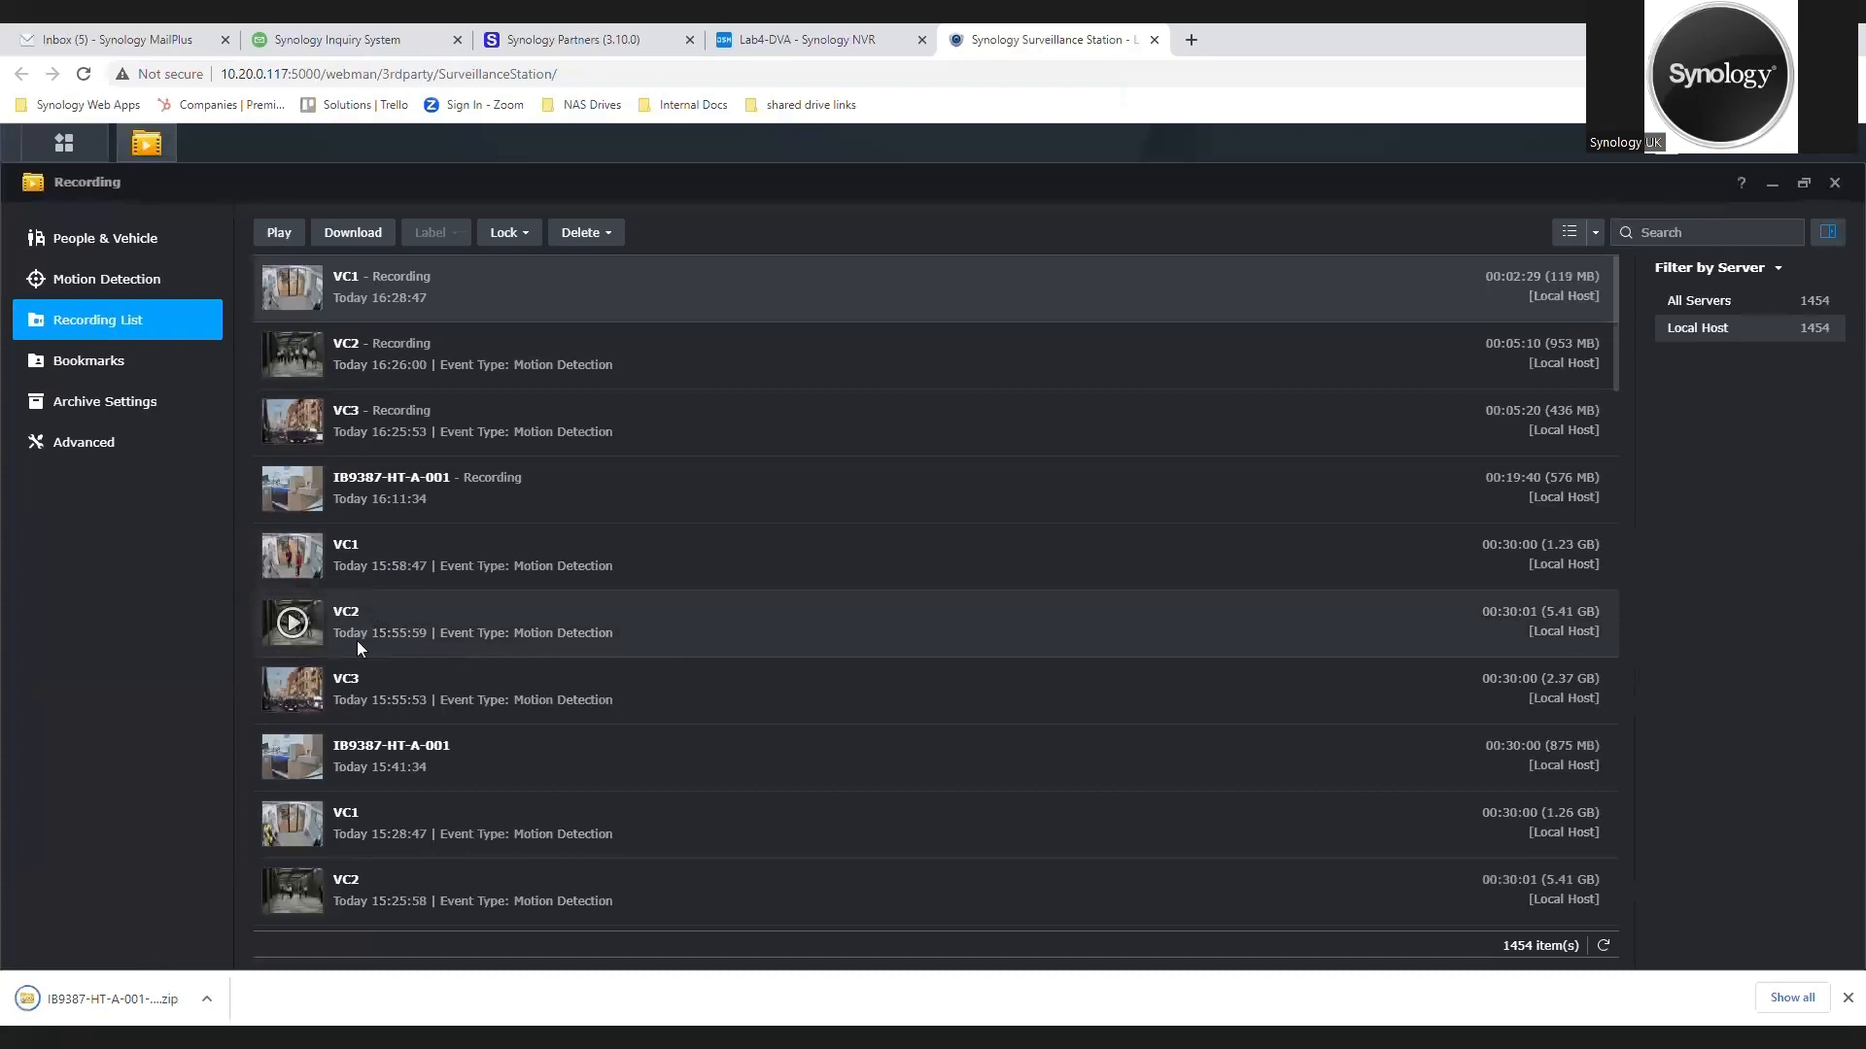
pyautogui.click(151, 1007)
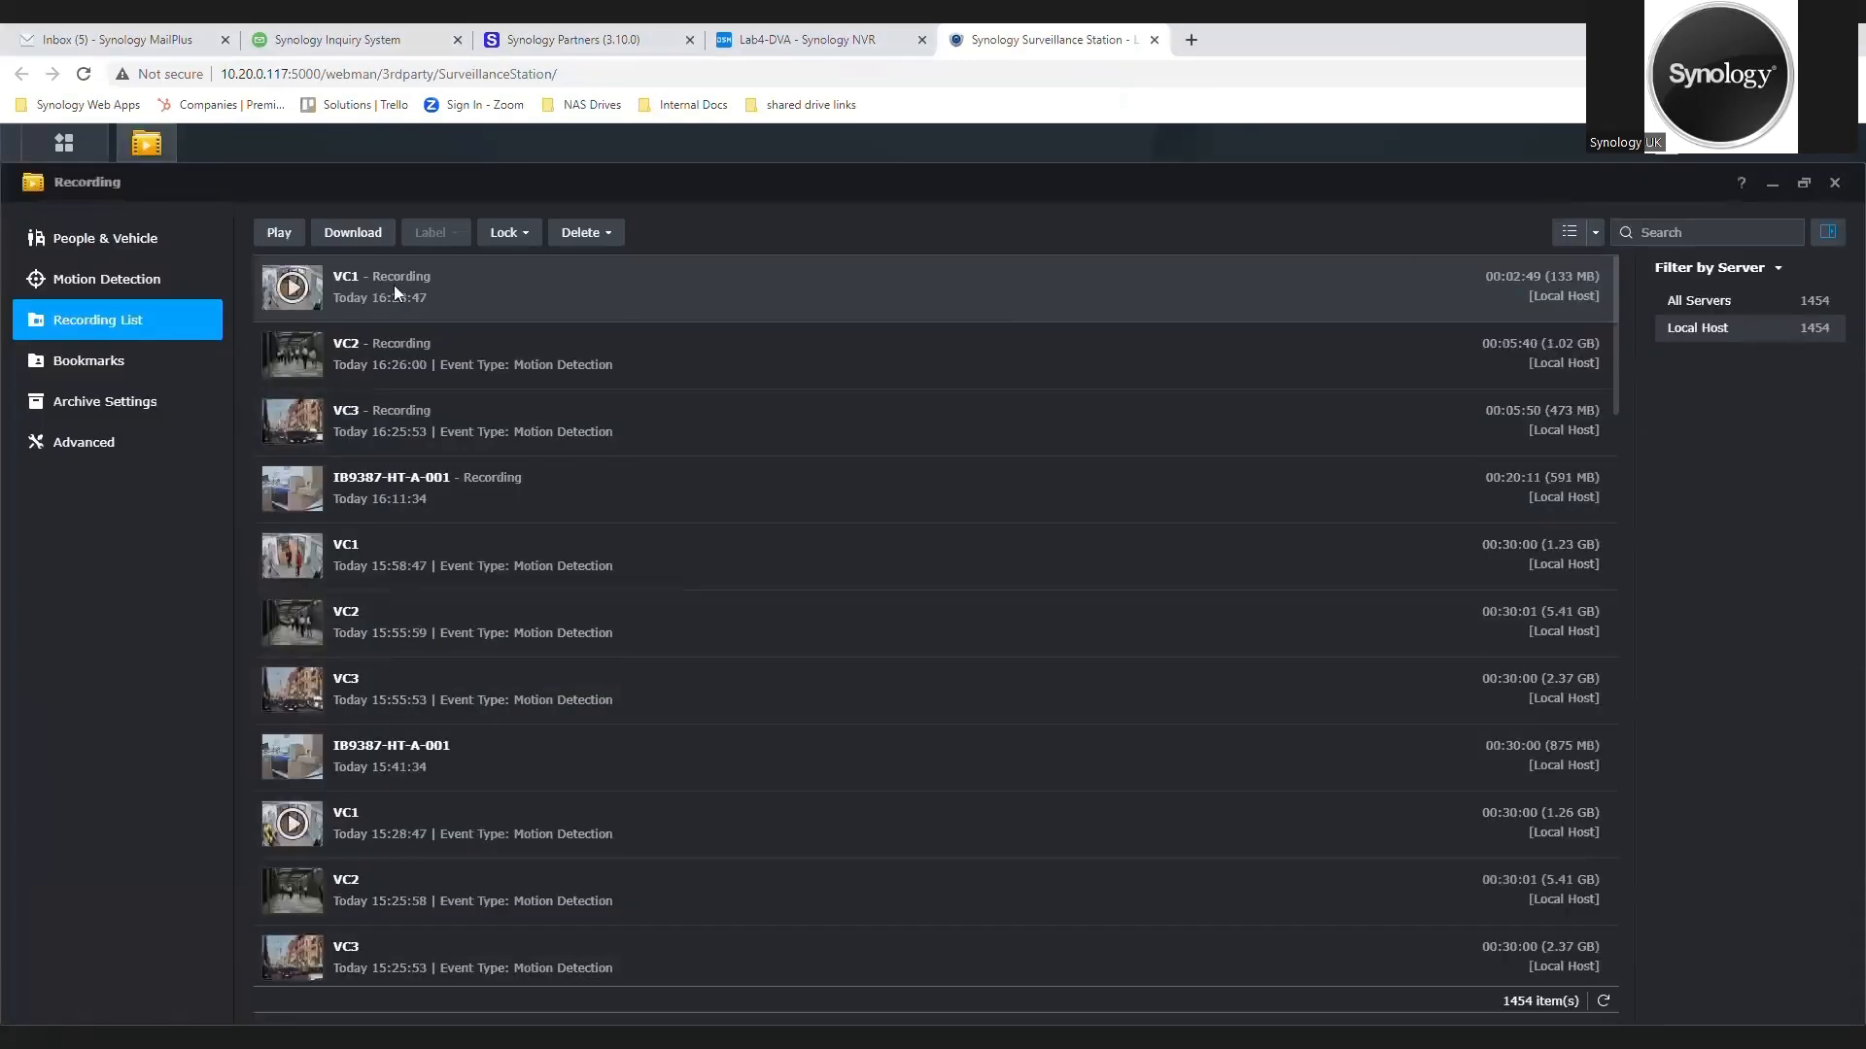
# Step: Review the motion detection recordings and the list of bookmarked recordings
pyautogui.click(61, 278)
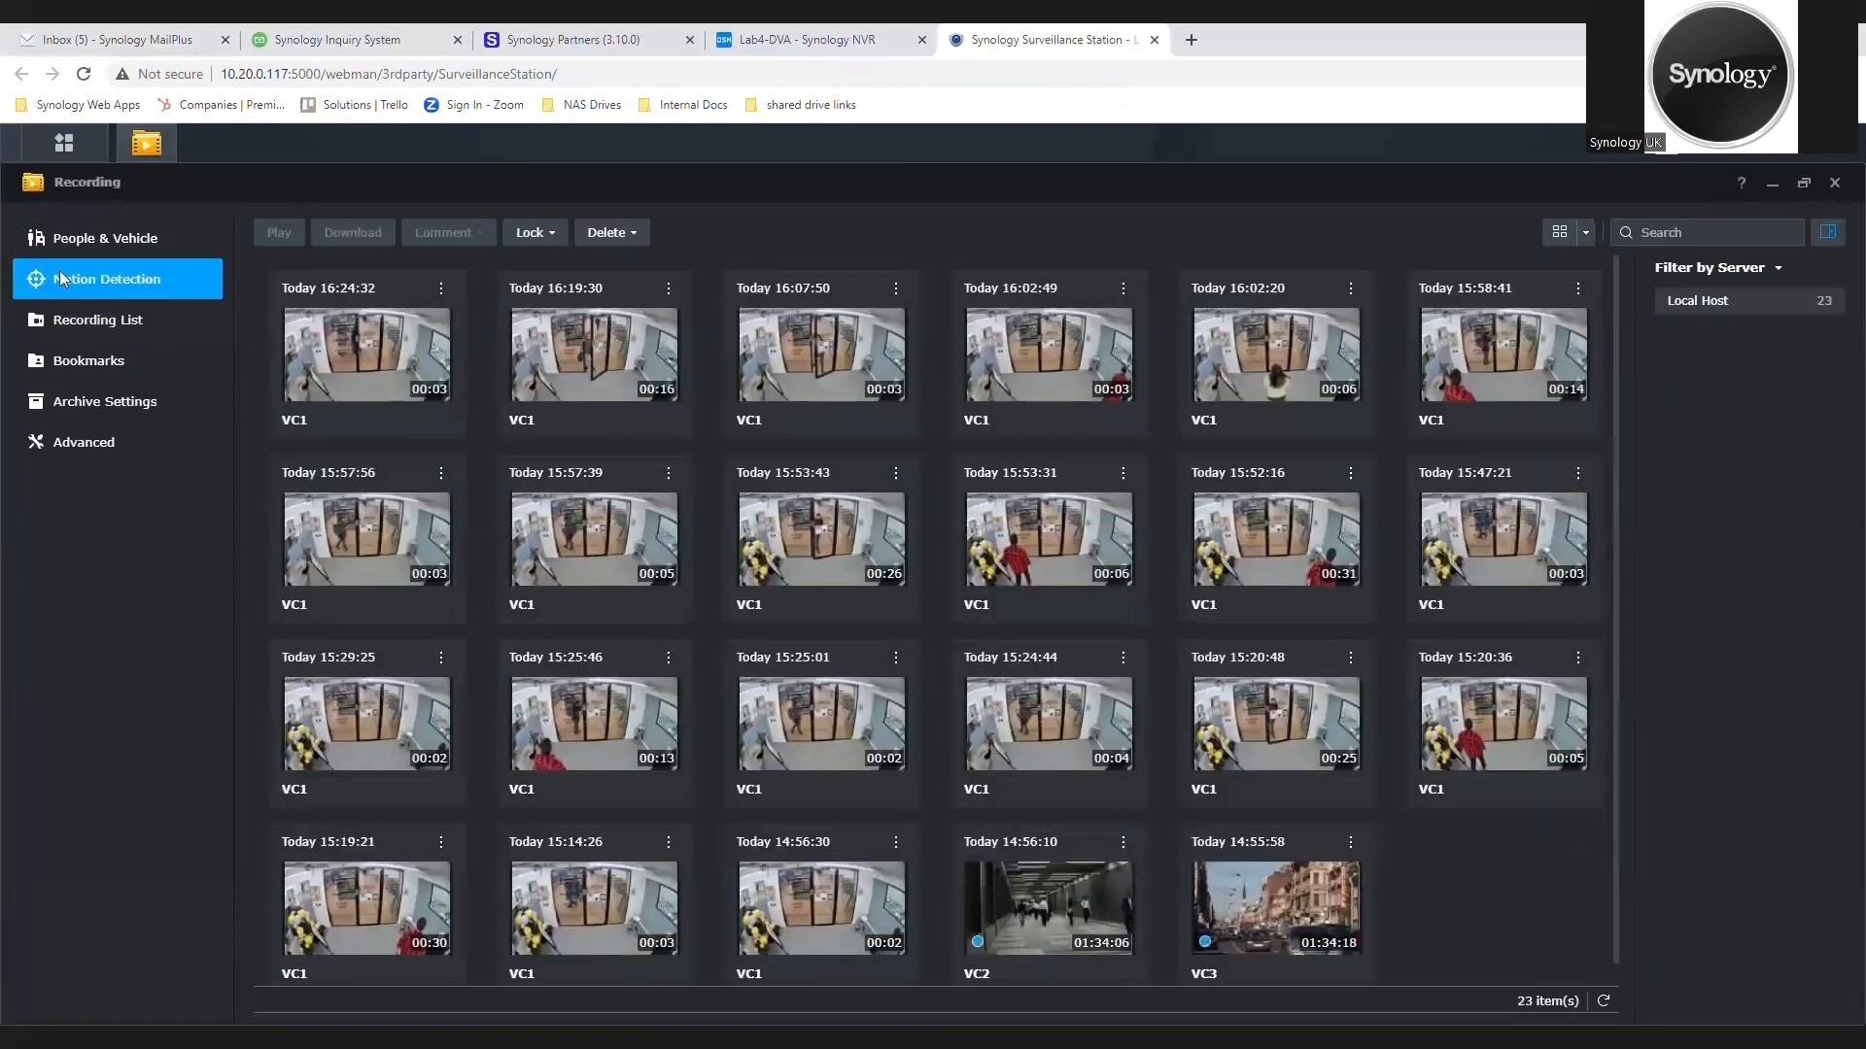
pyautogui.click(96, 353)
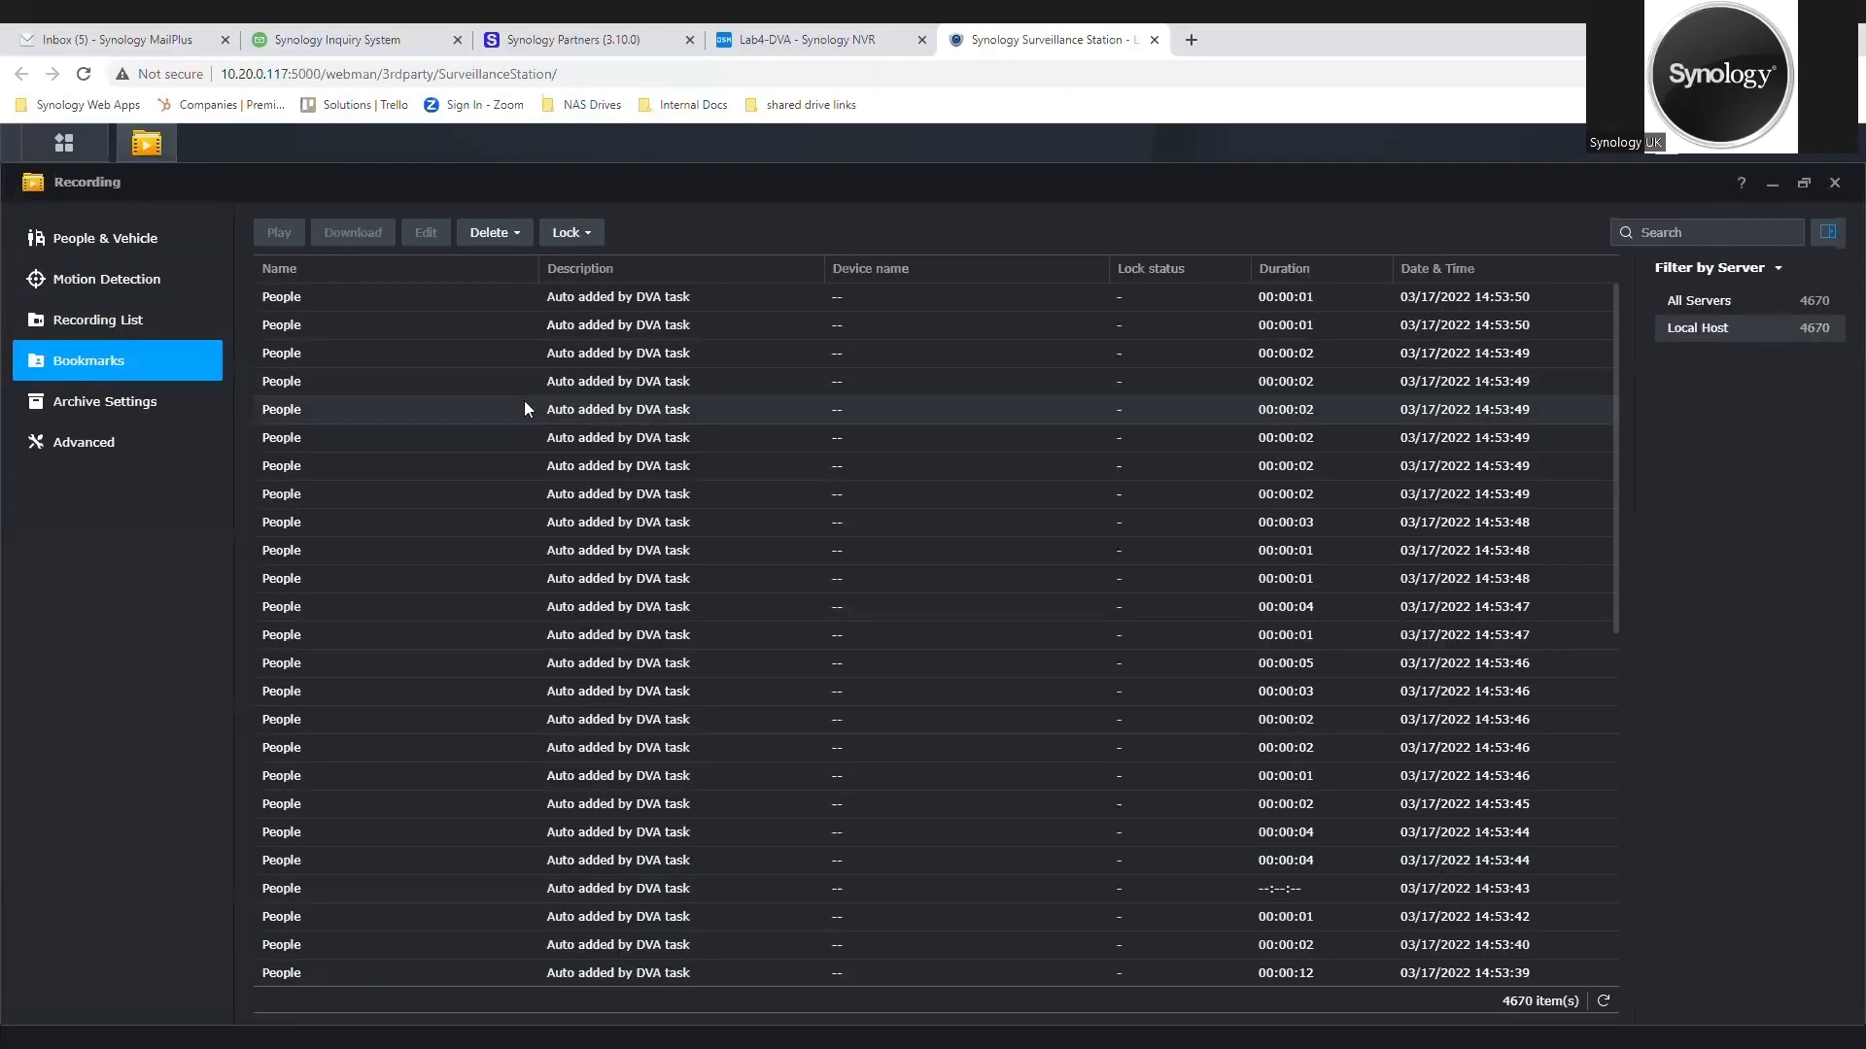
# Step: Filter the People & Vehicle recordings by people and by vehicles, and return to showing all detections
pyautogui.click(146, 244)
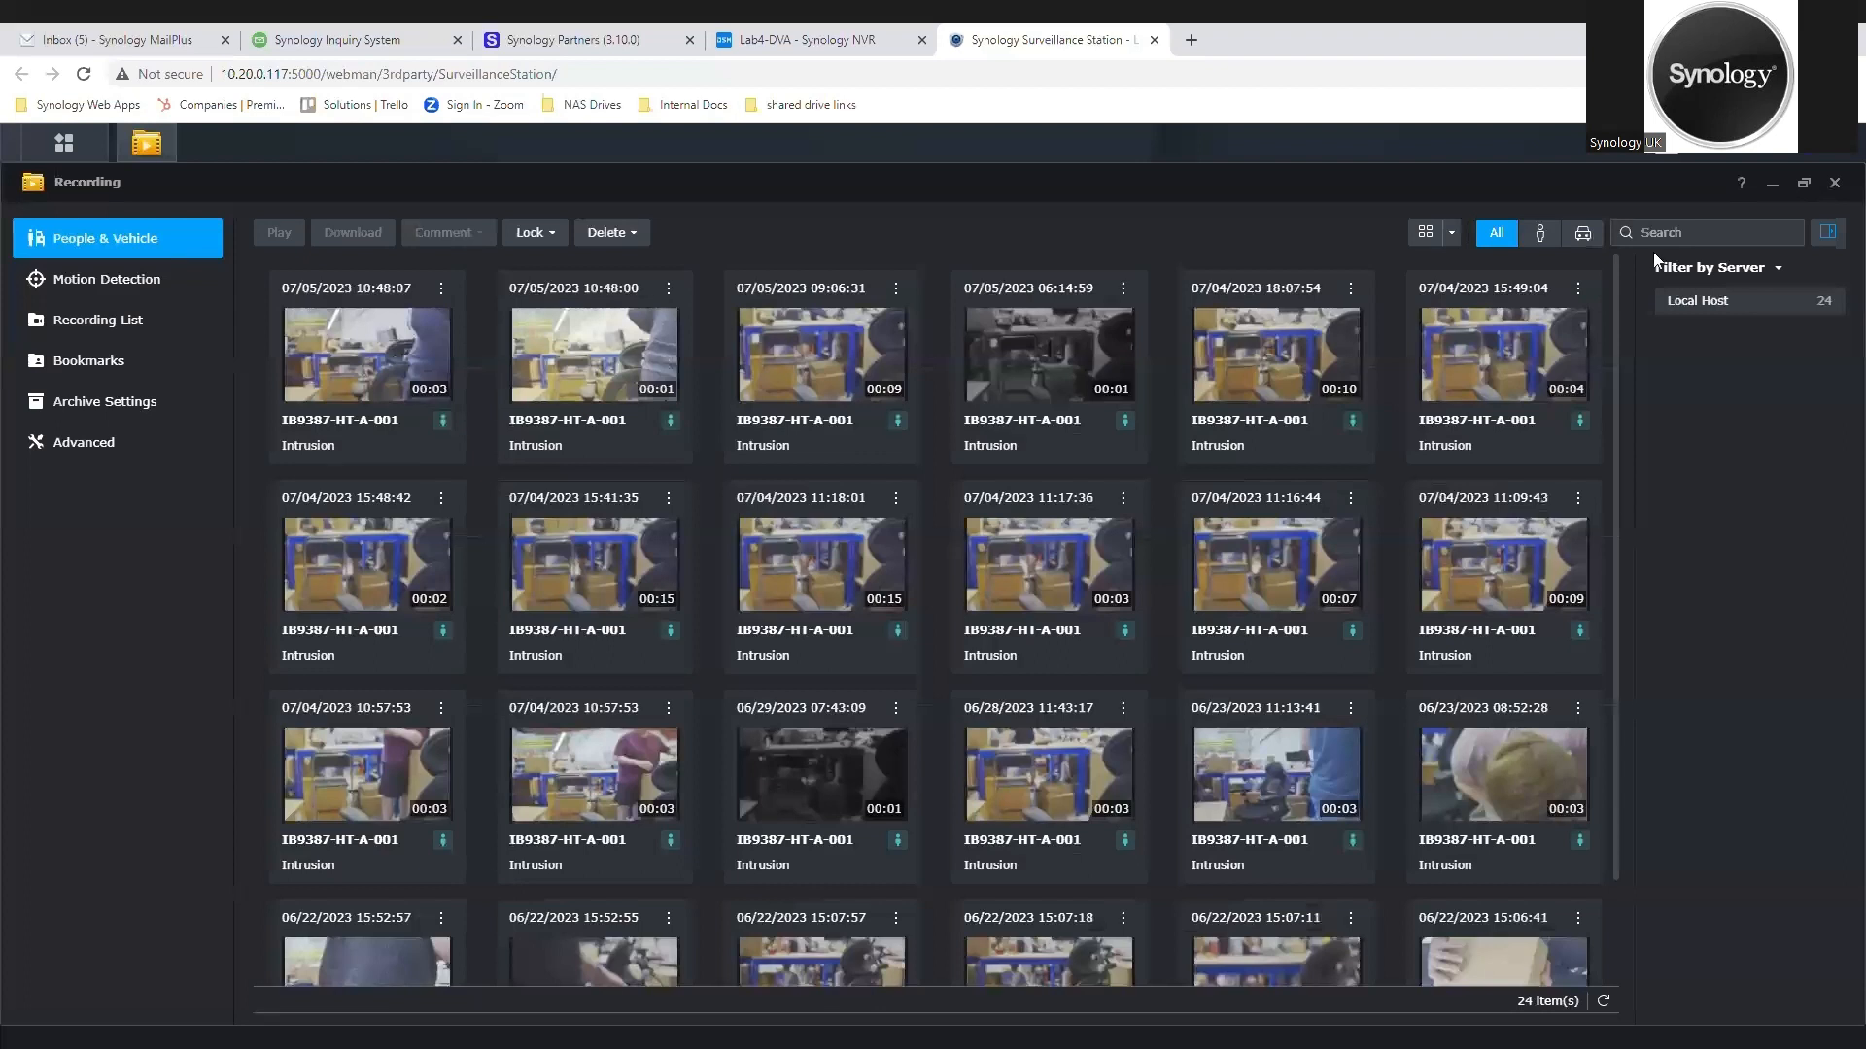
pyautogui.click(1537, 233)
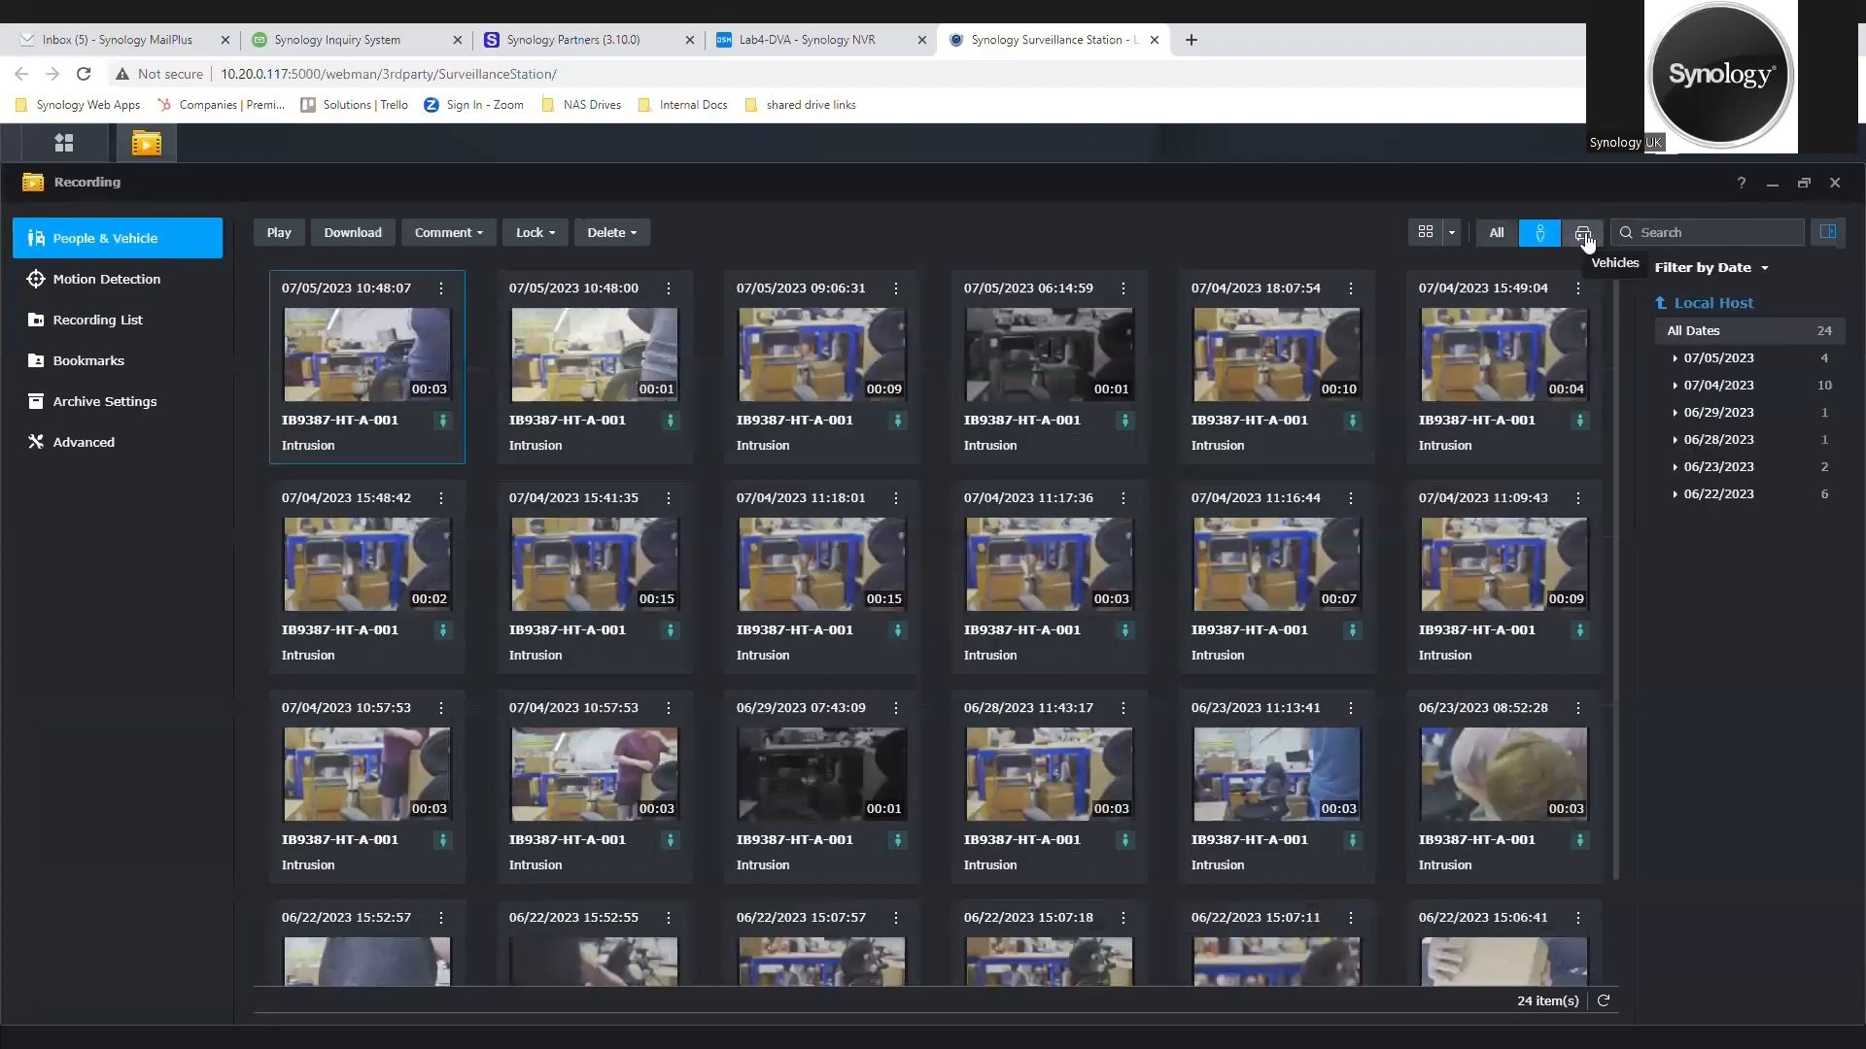
pyautogui.click(1584, 235)
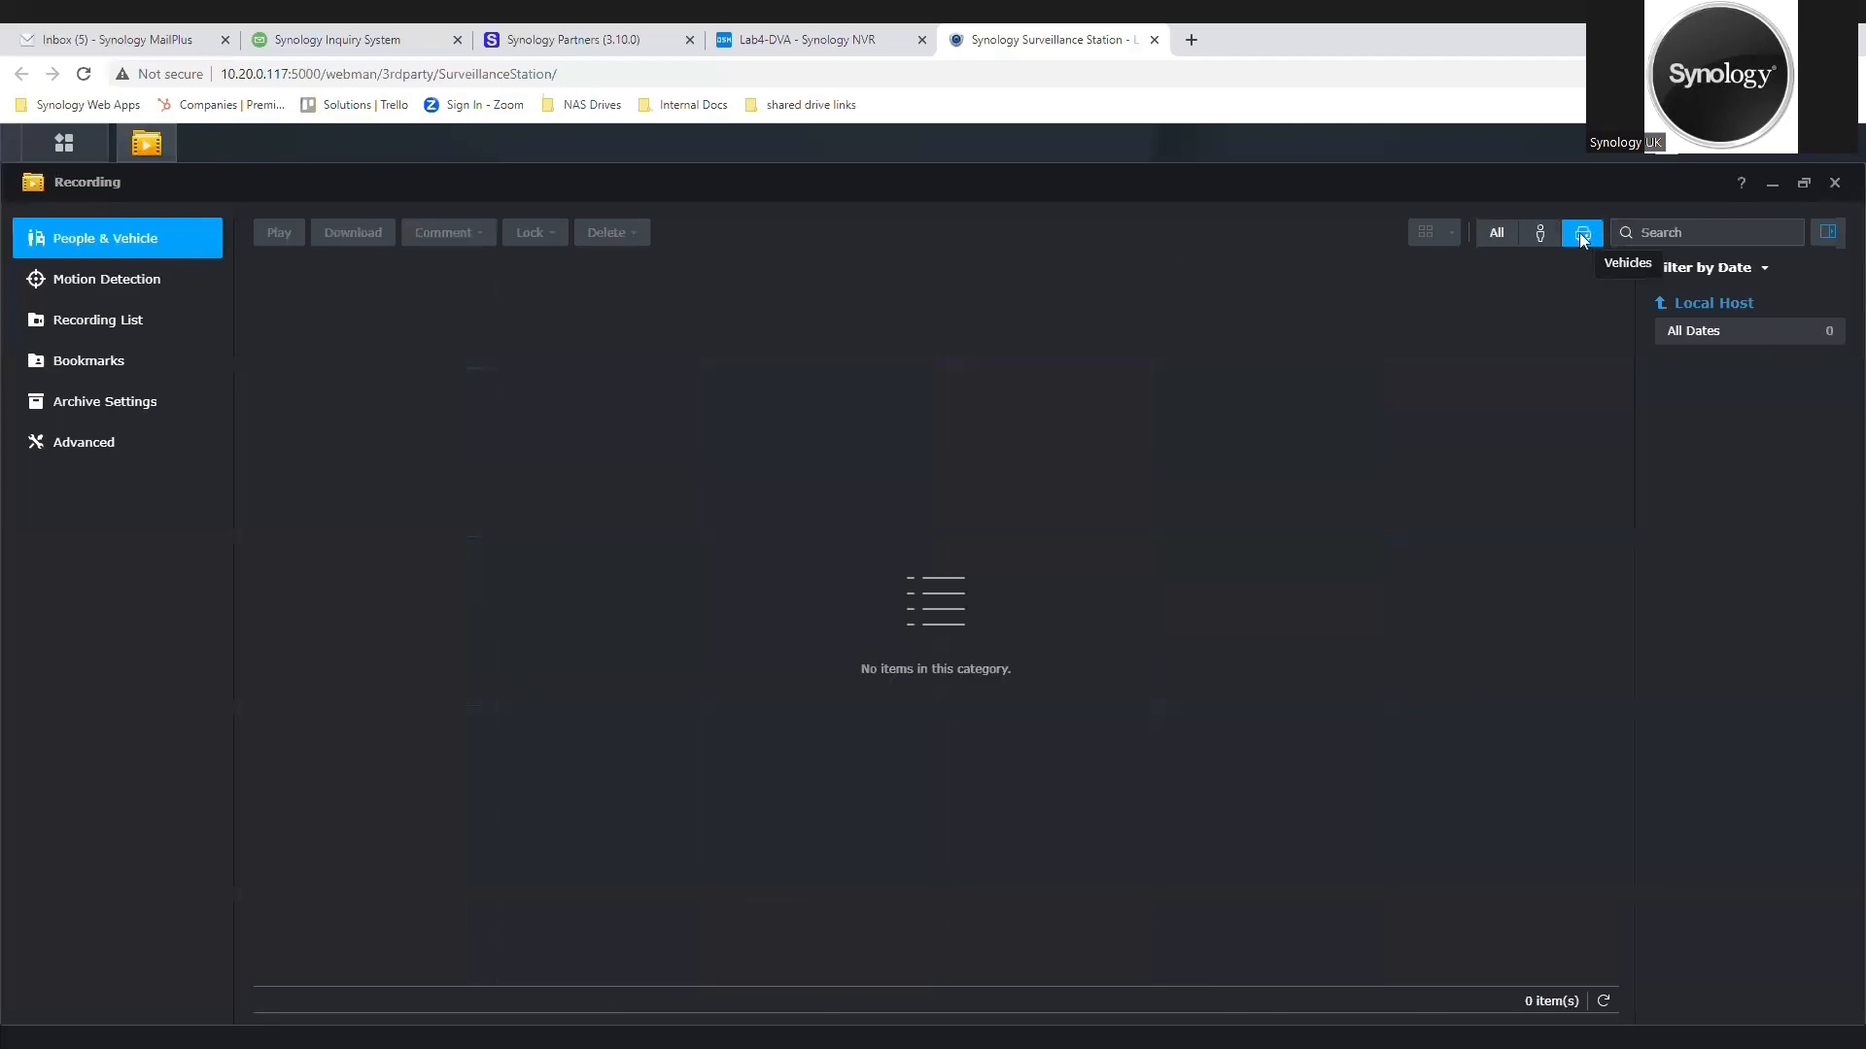
pyautogui.click(1496, 238)
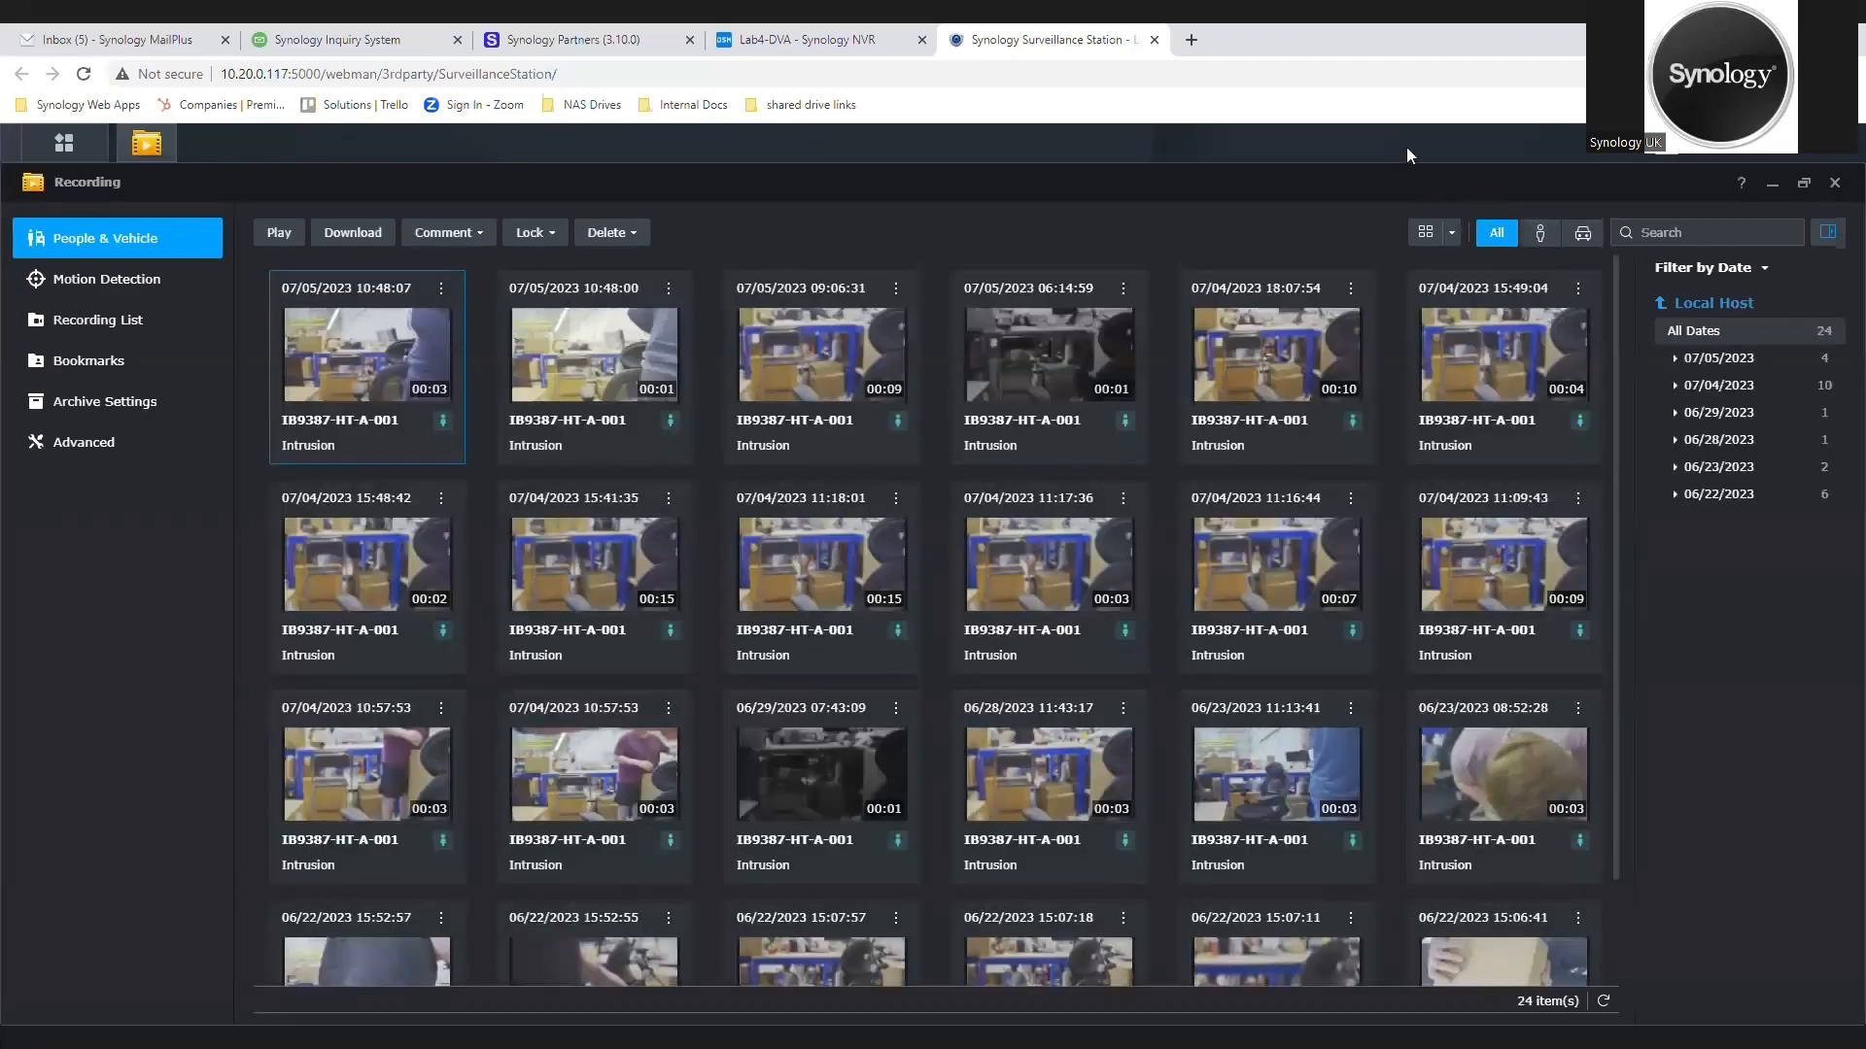